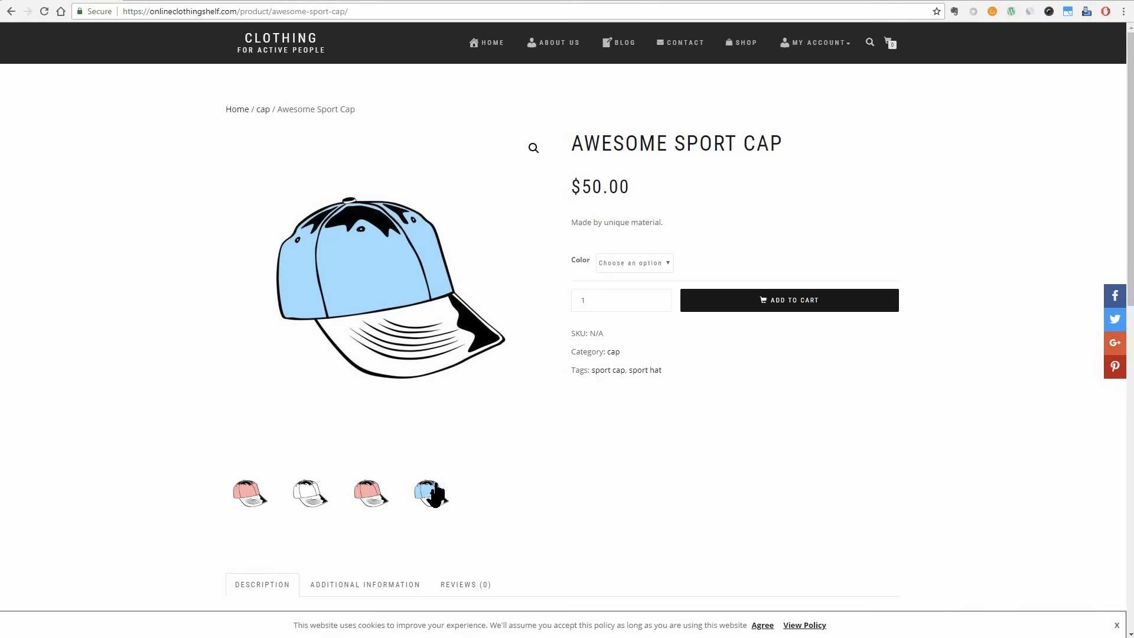
Open the clothing store's About Us page and look through its team, presentation and advantages sections.
click(557, 47)
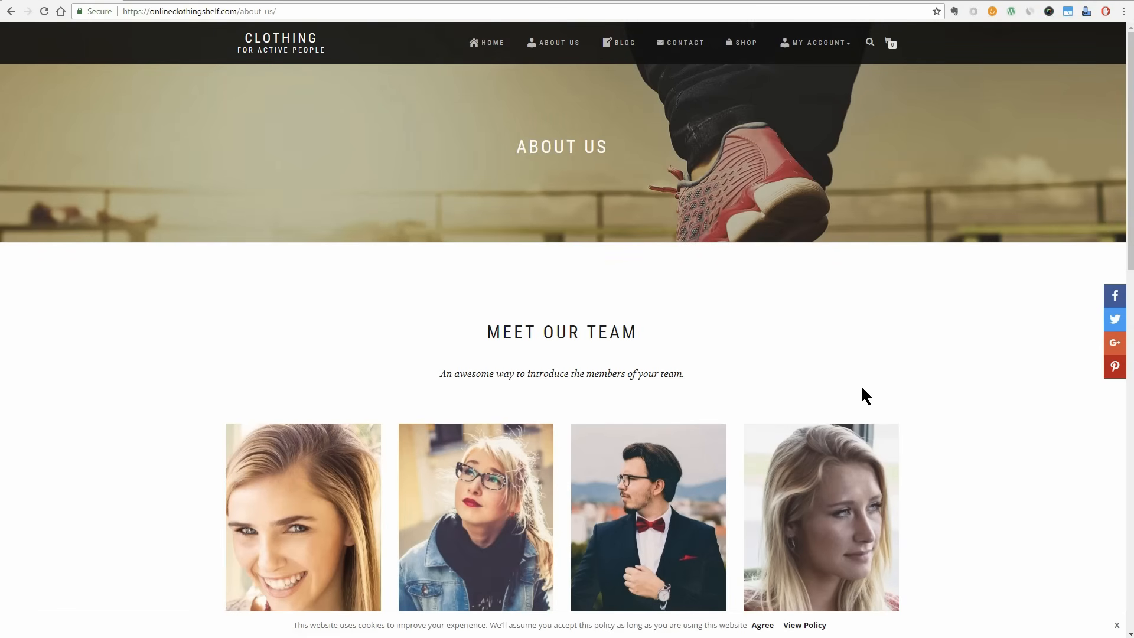
scroll(945, 472, down, 5)
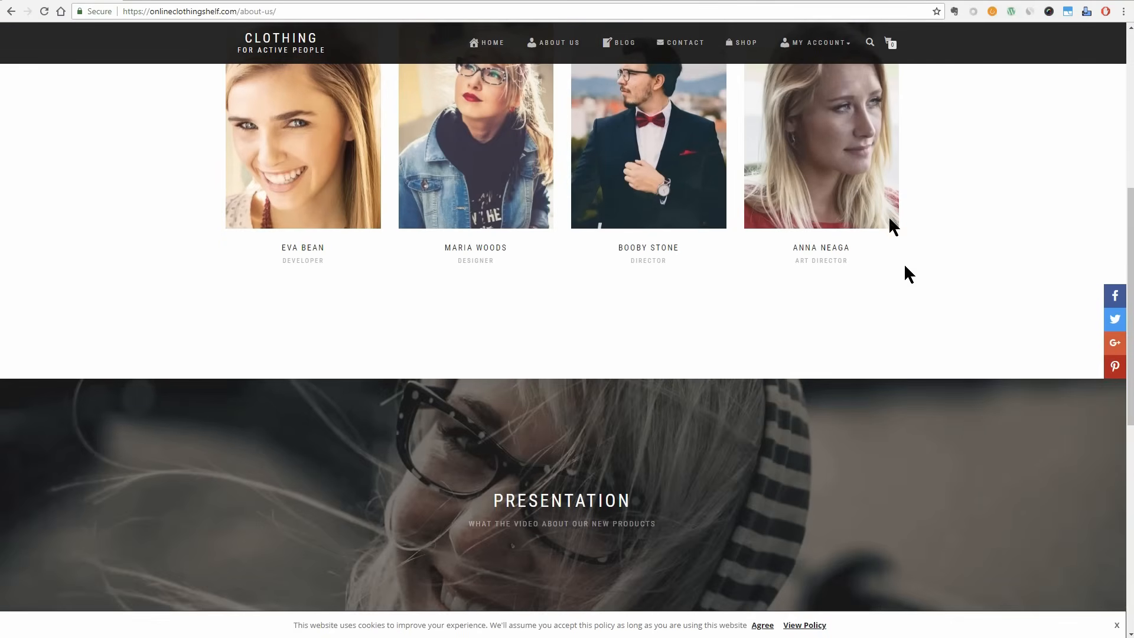
scroll(881, 201, up, 2)
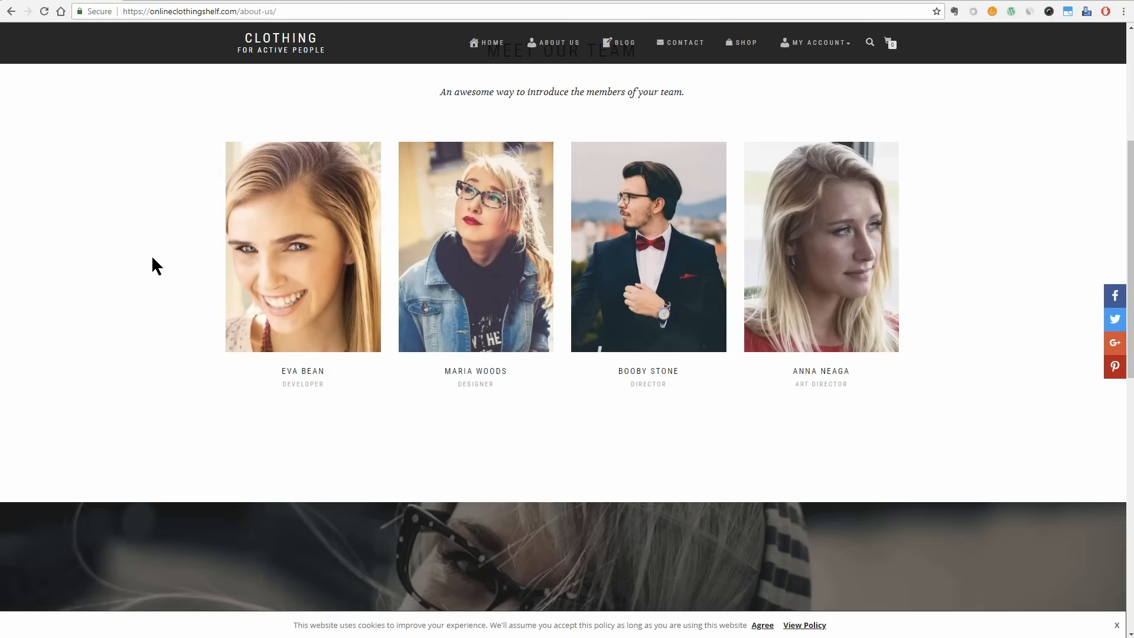
scroll(153, 266, down, 3)
scroll(676, 493, down, 4)
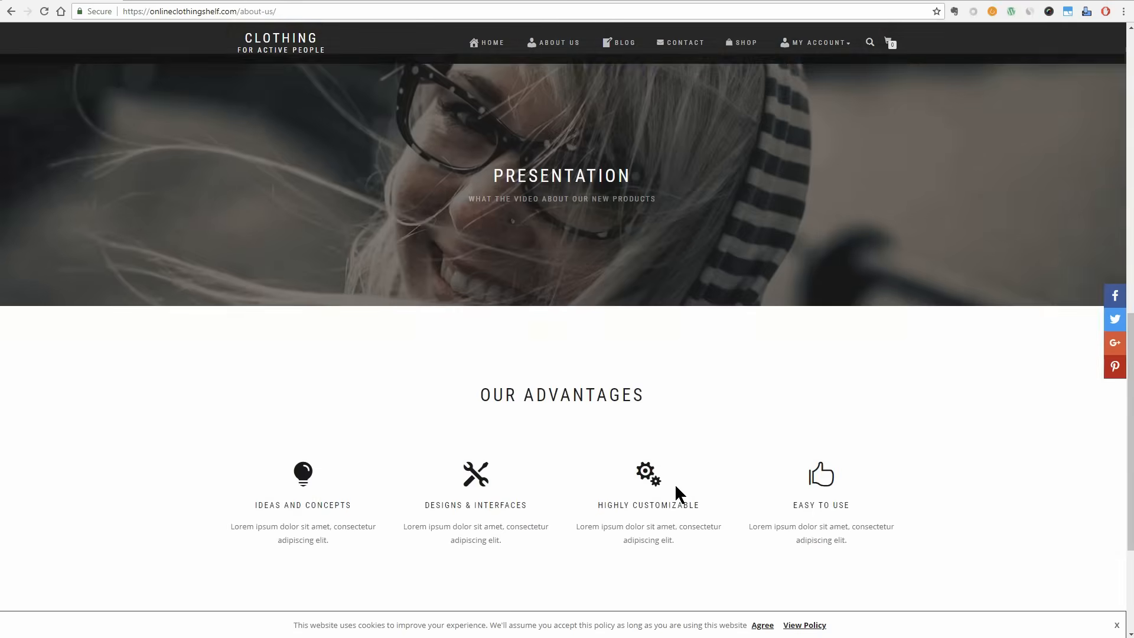
scroll(675, 483, down, 3)
Visit the store's Contact page and its Shop page.
click(676, 47)
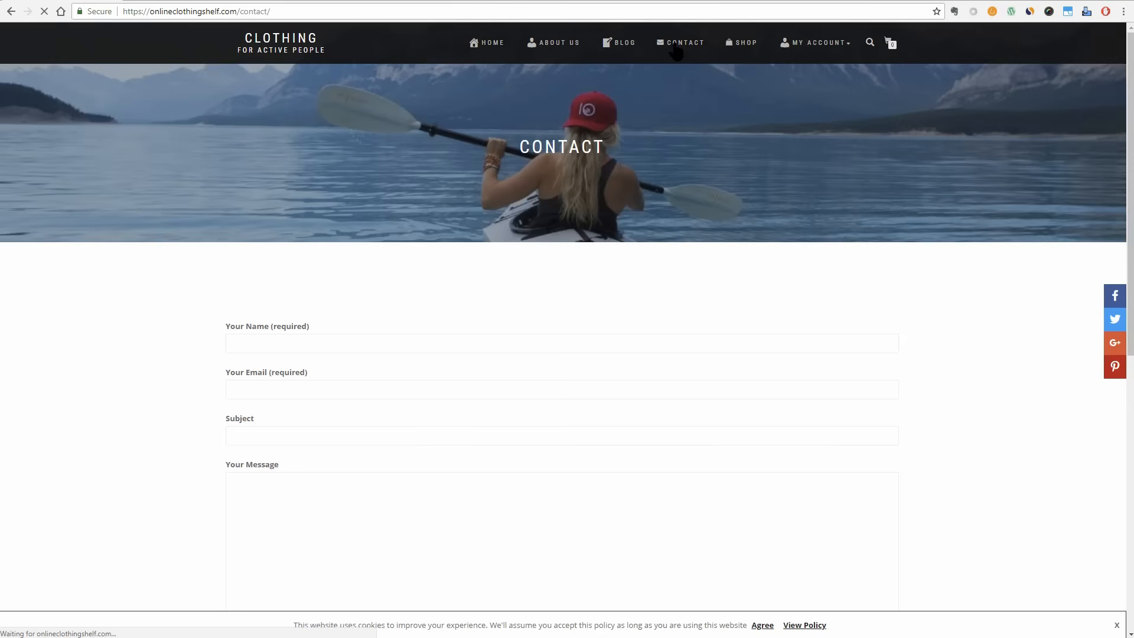
click(742, 47)
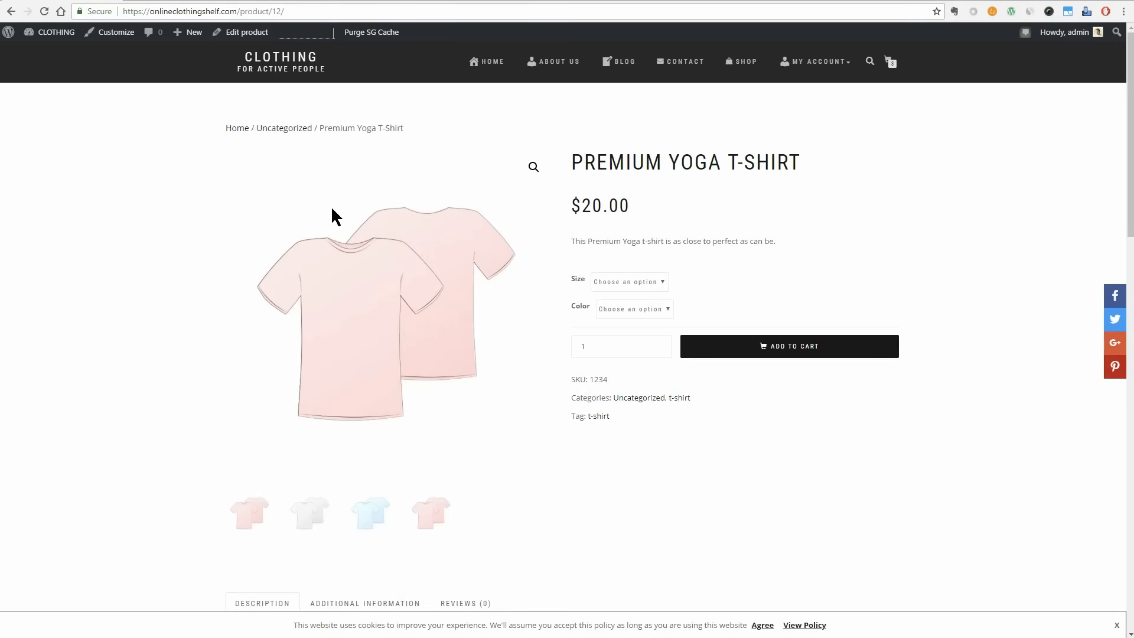
Open the Premium Yoga T-Shirt product for editing and view its inventory settings.
click(242, 32)
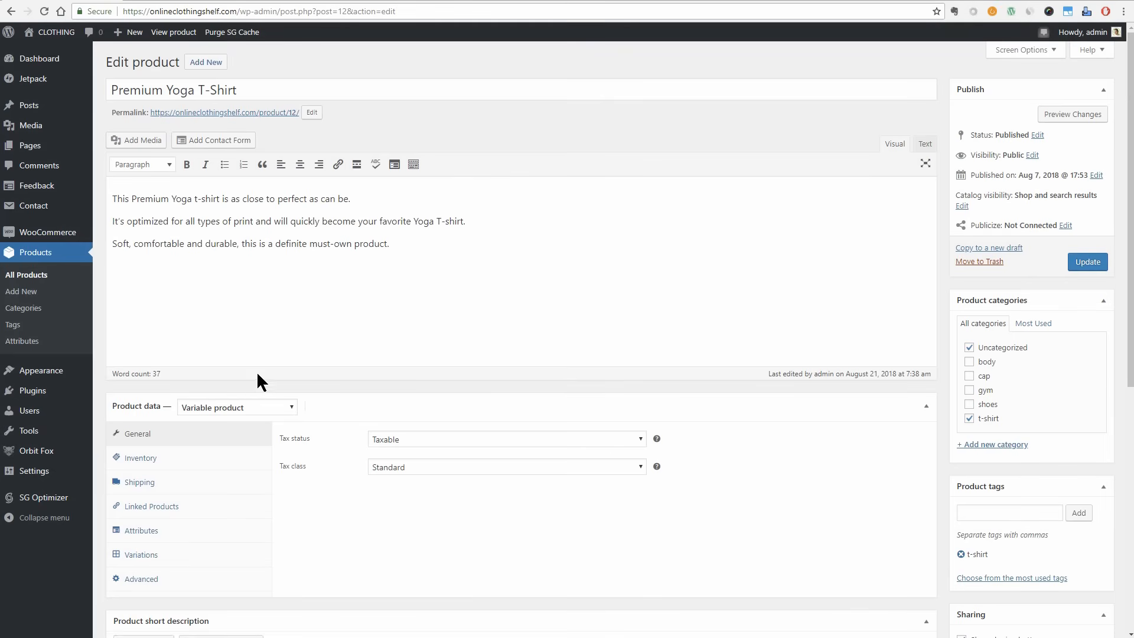
click(171, 456)
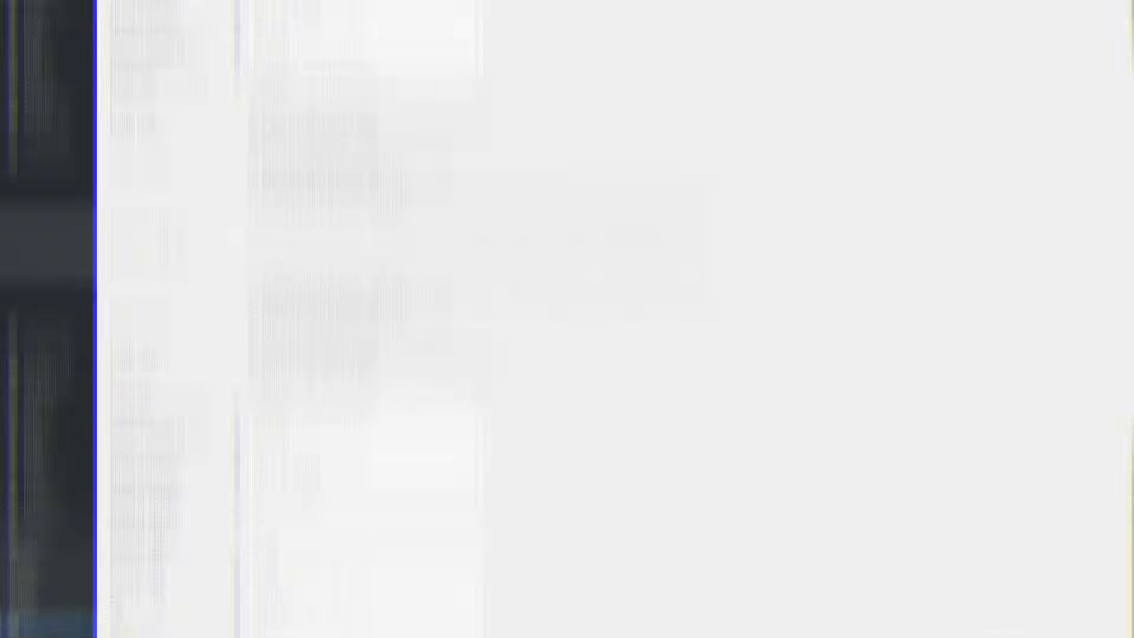
click(306, 72)
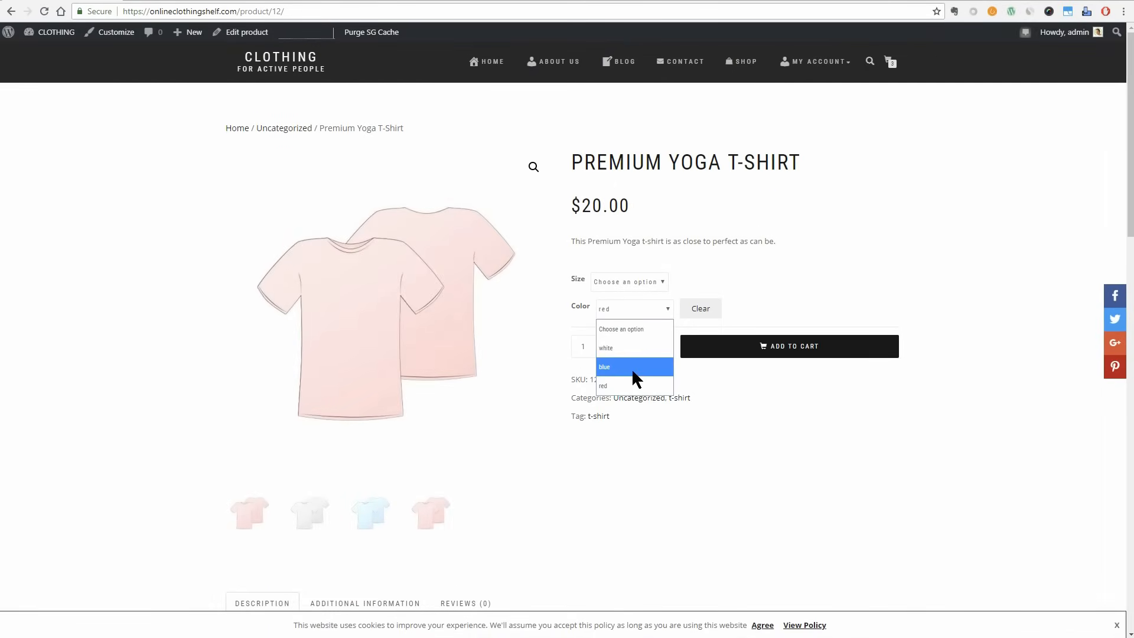
Choose size M and color blue for the Premium Yoga T-Shirt on its store page.
click(632, 367)
click(631, 279)
click(626, 322)
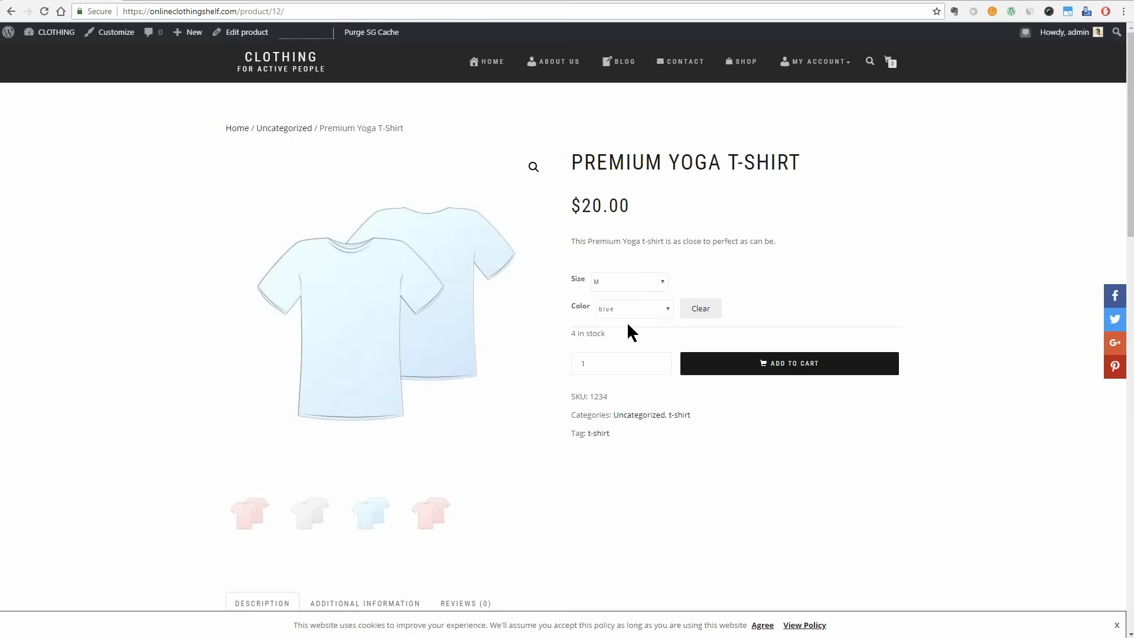
Visit the About Us and Contact pages and return to the store's home page.
click(553, 61)
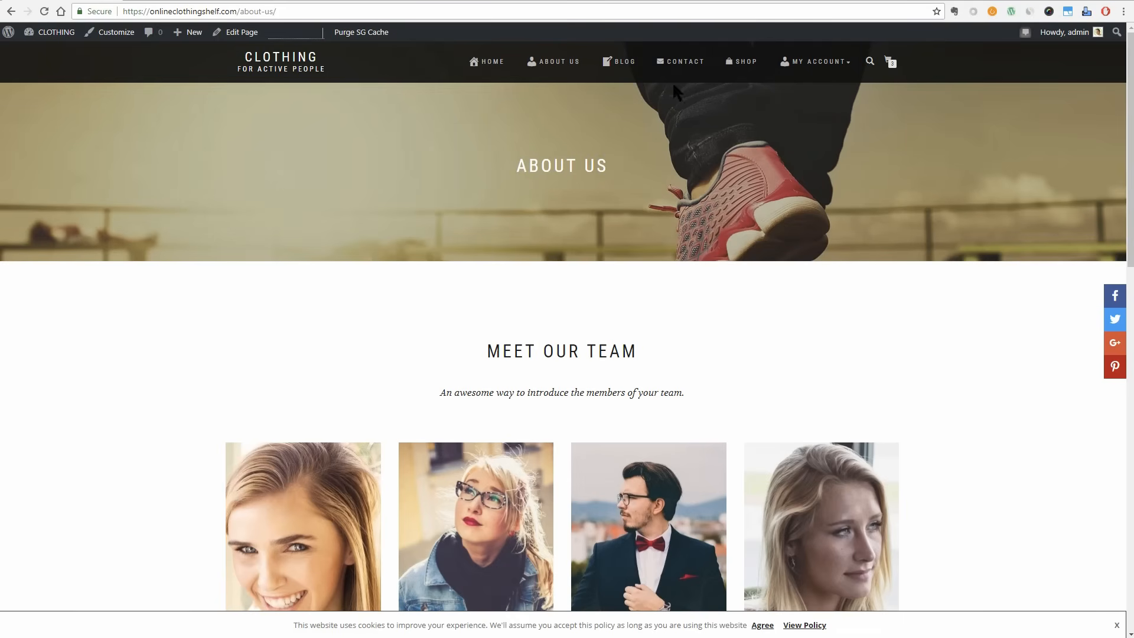
click(678, 64)
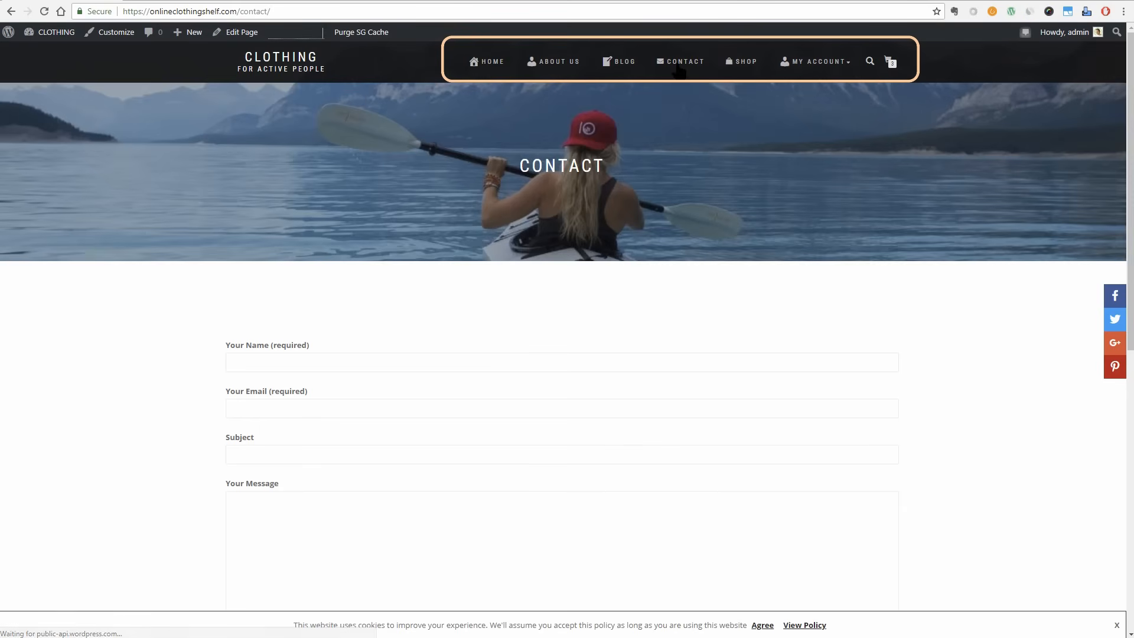
click(475, 62)
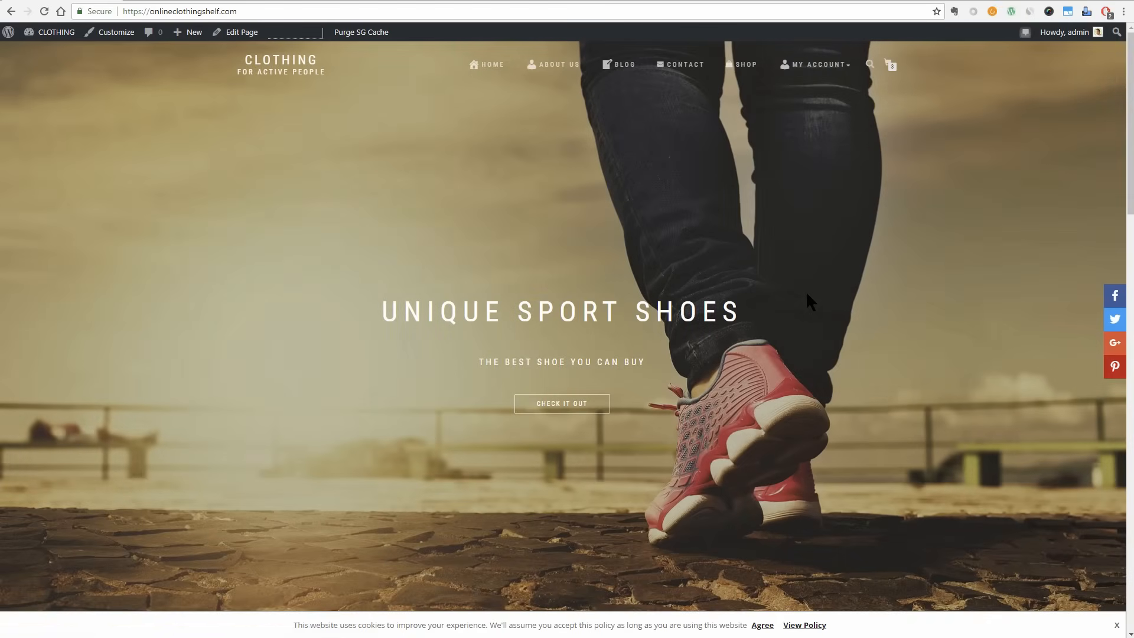
Examine the home page's Daily Offers, Latest Products and Real People Using Our Products sections.
scroll(817, 340, down, 12)
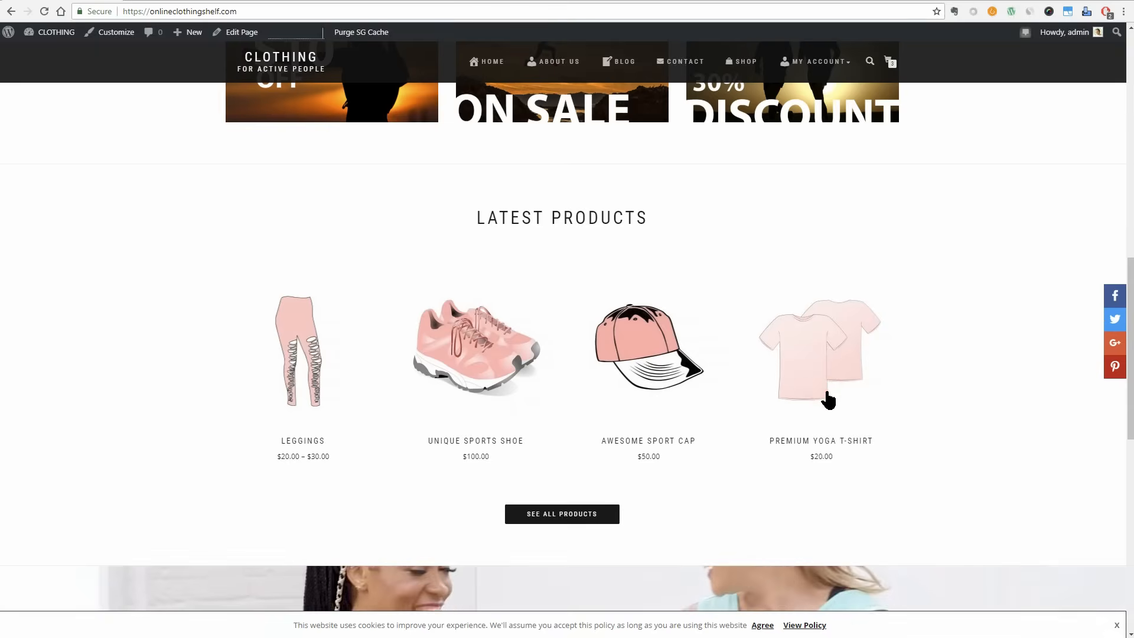
scroll(828, 400, up, 3)
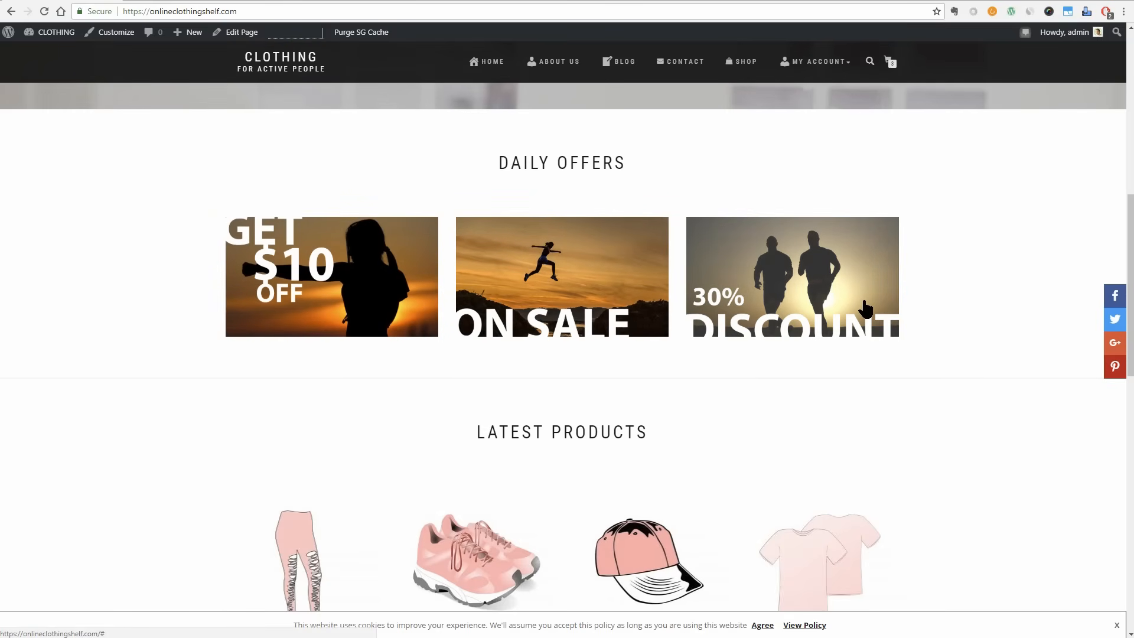
scroll(865, 308, down, 7)
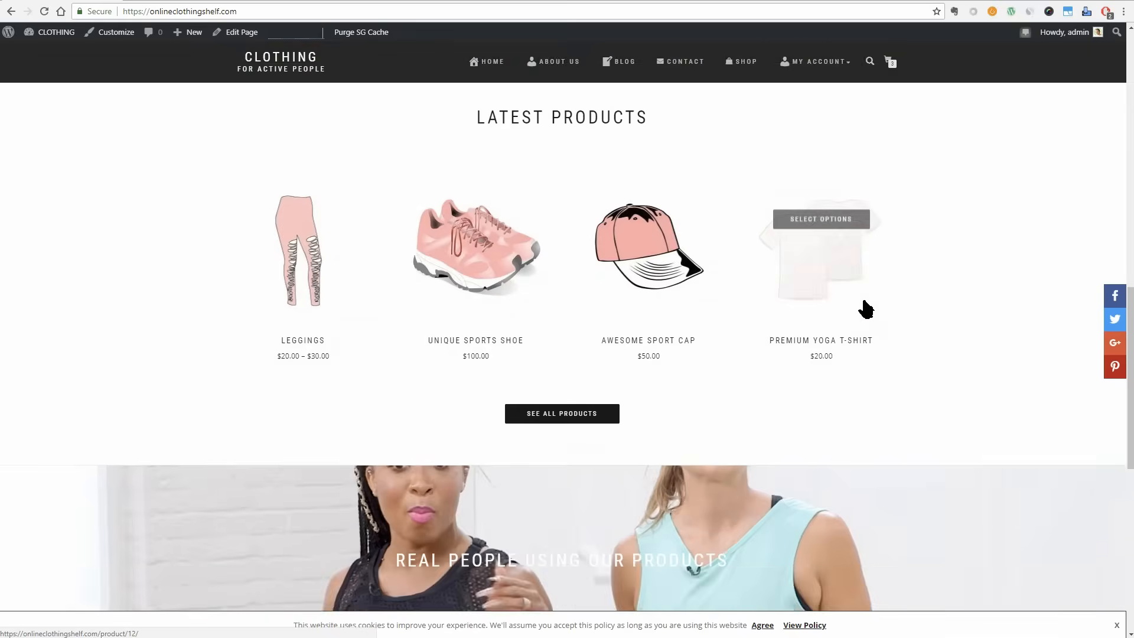
scroll(864, 301, down, 1)
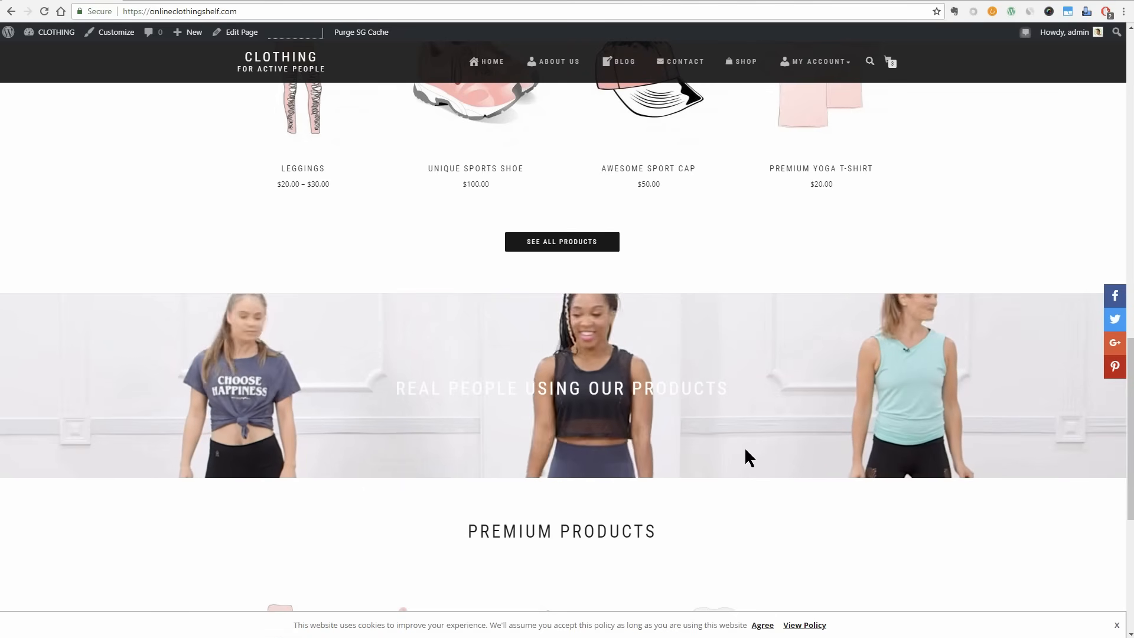
click(489, 61)
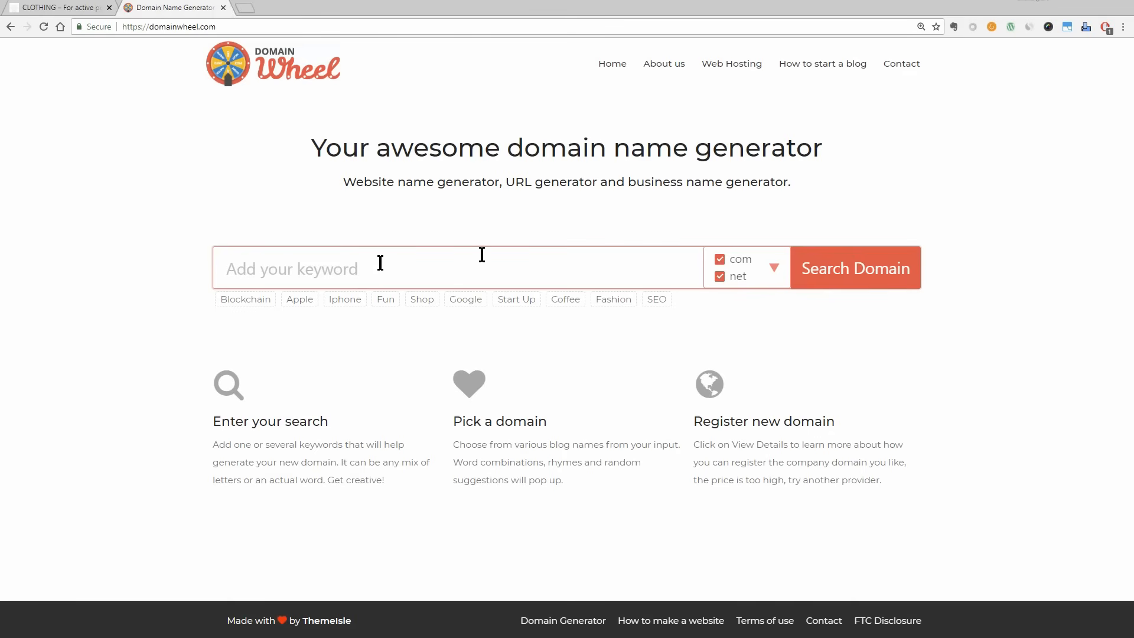
Enter amazon.com as the keyword in the DomainWheel domain name generator.
click(295, 269)
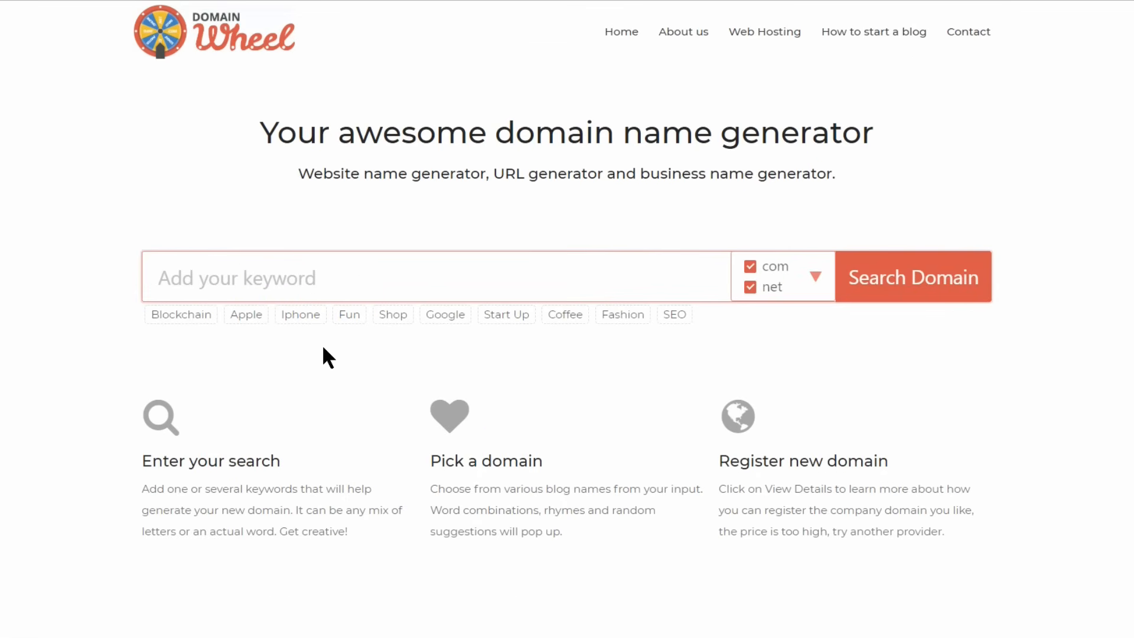
text(amazon.com)
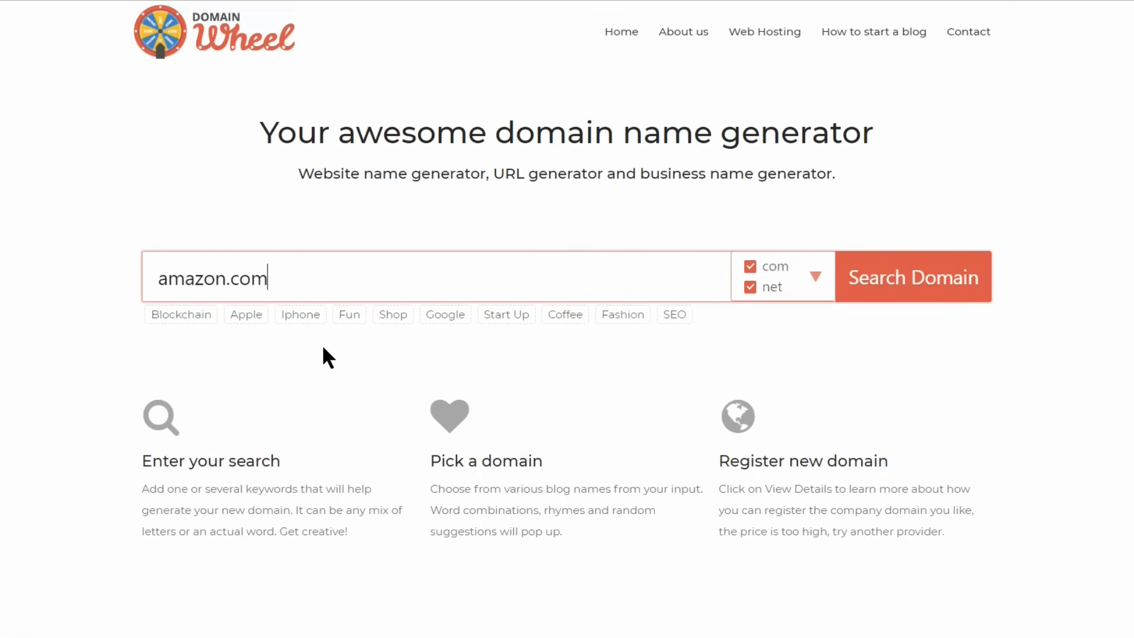
Replace the domain generator keyword with aliexpress.com.
key(BackSpace)
key(BackSpace)
key(BackSpace)
key(BackSpace)
key(BackSpace)
key(BackSpace)
key(BackSpace)
key(BackSpace)
key(BackSpace)
key(BackSpace)
text(aliexpress.com)
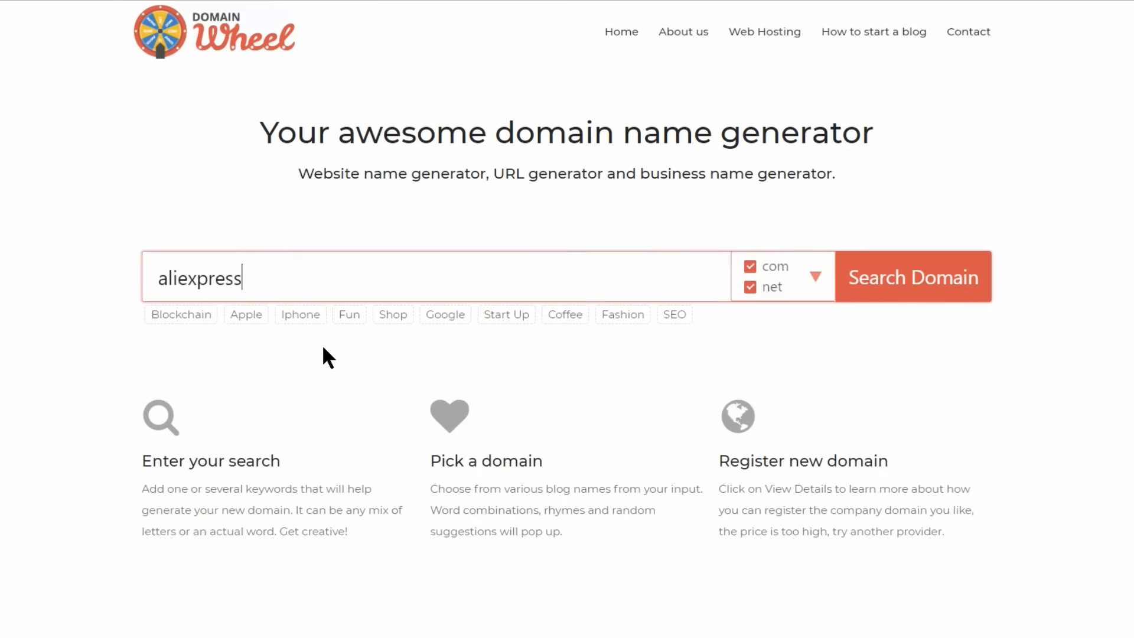
Replace the domain generator keyword with ebay.com, and clear the field.
key(BackSpace)
key(BackSpace)
key(BackSpace)
key(BackSpace)
key(BackSpace)
key(BackSpace)
key(BackSpace)
key(BackSpace)
key(BackSpace)
key(BackSpace)
key(BackSpace)
key(BackSpace)
key(BackSpace)
key(BackSpace)
text(ebay.com)
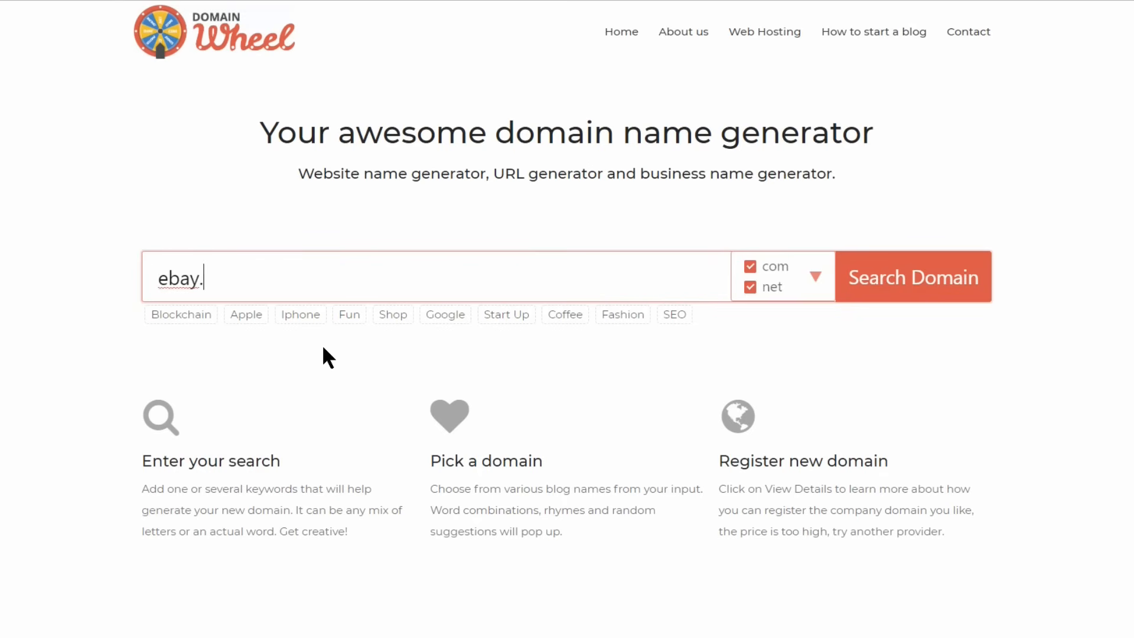
key(BackSpace)
key(BackSpace)
key(BackSpace)
key(BackSpace)
key(BackSpace)
key(BackSpace)
key(BackSpace)
key(BackSpace)
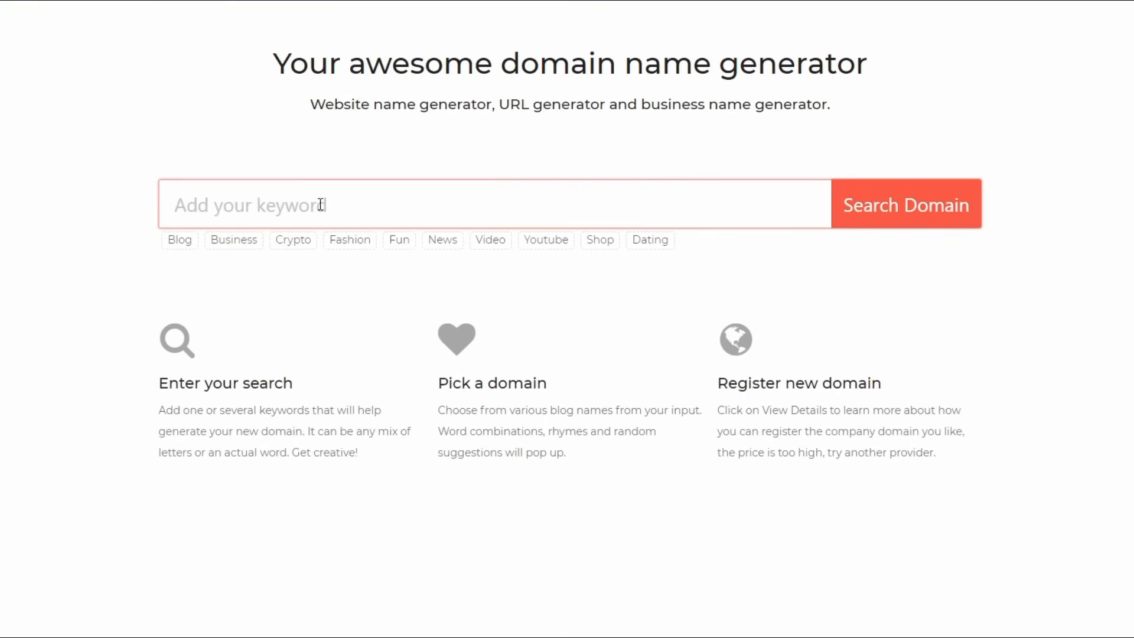
Generate domain name ideas for the keyword "clothing" and look through the suggestions.
click(272, 199)
text(clothing)
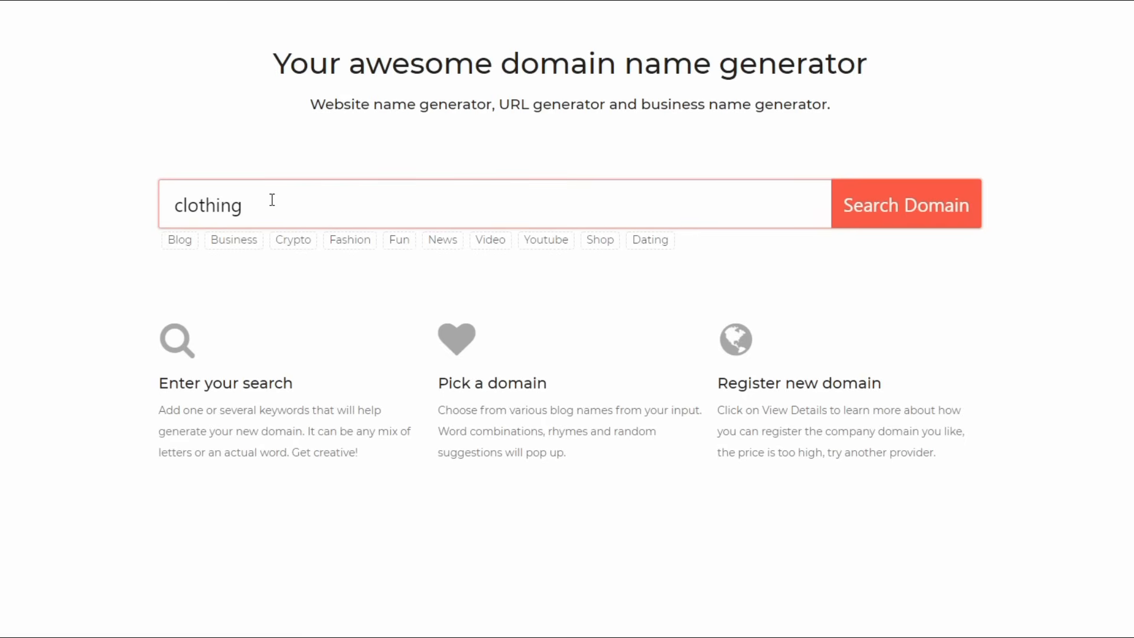
click(884, 207)
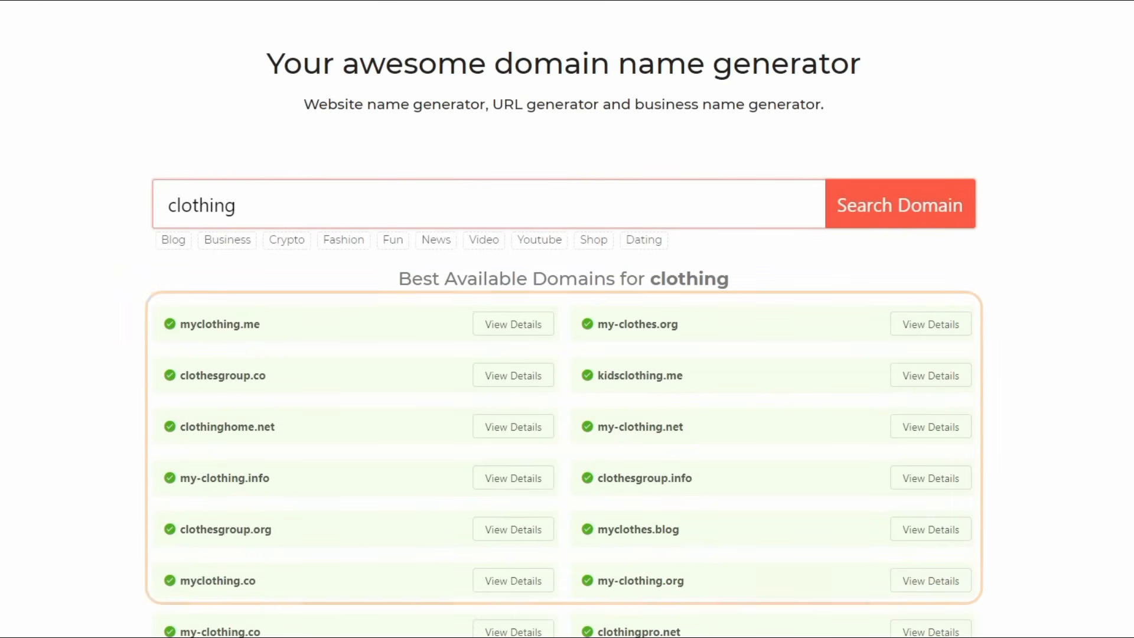
scroll(642, 455, down, 10)
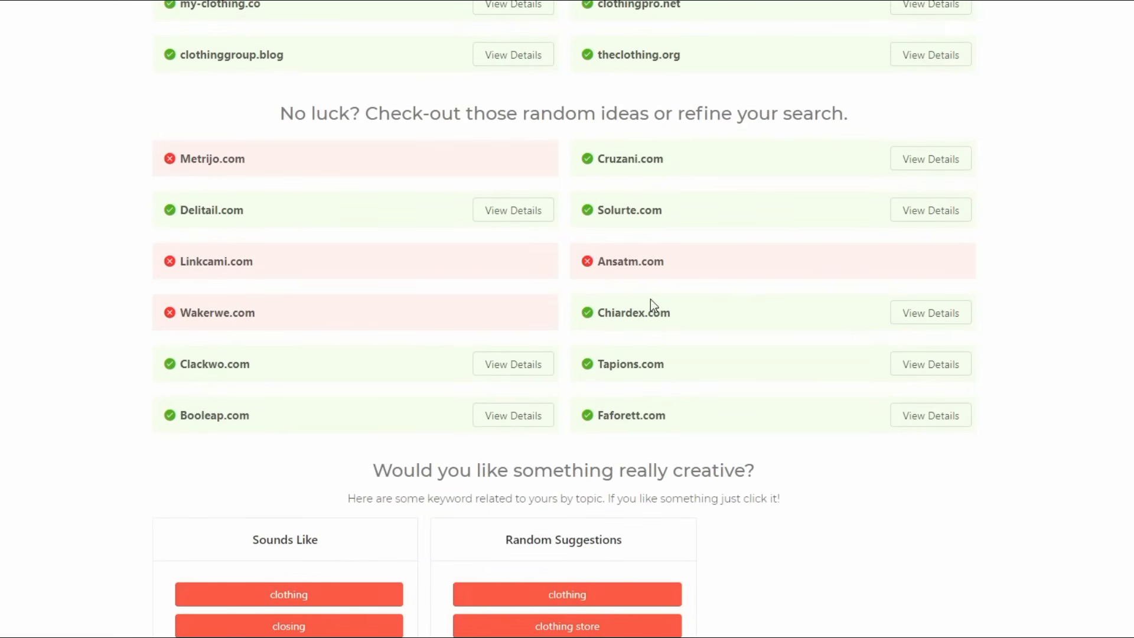
scroll(540, 375, up, 10)
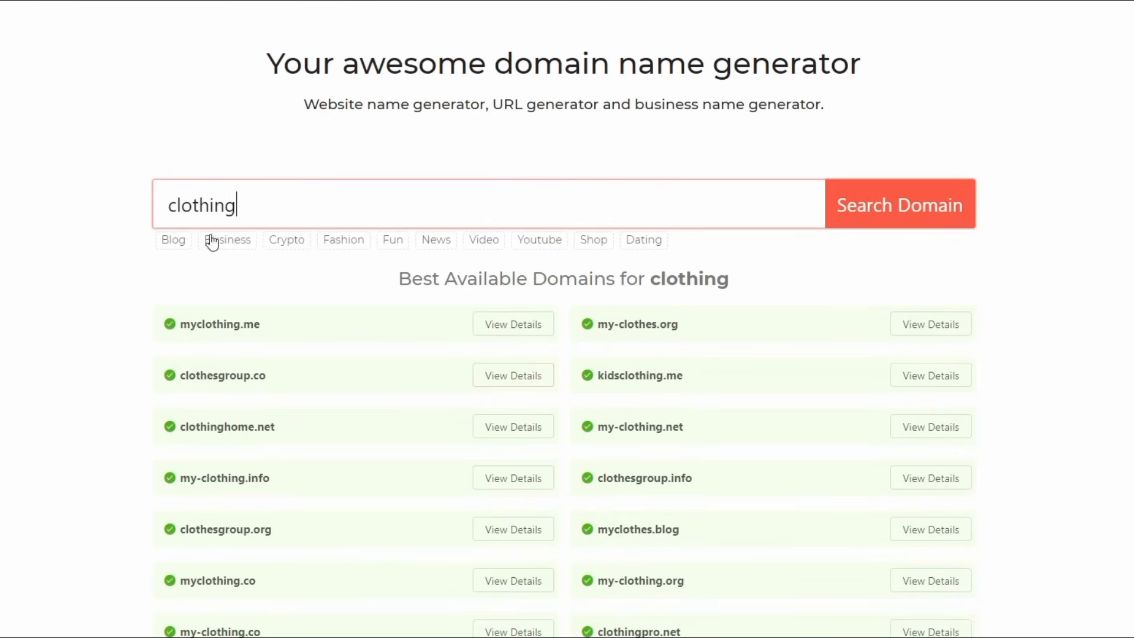
Refine the domain search to "online clothing shelf" and highlight the onlineclothingshelf.com suggestion.
click(171, 207)
text(online clothing )
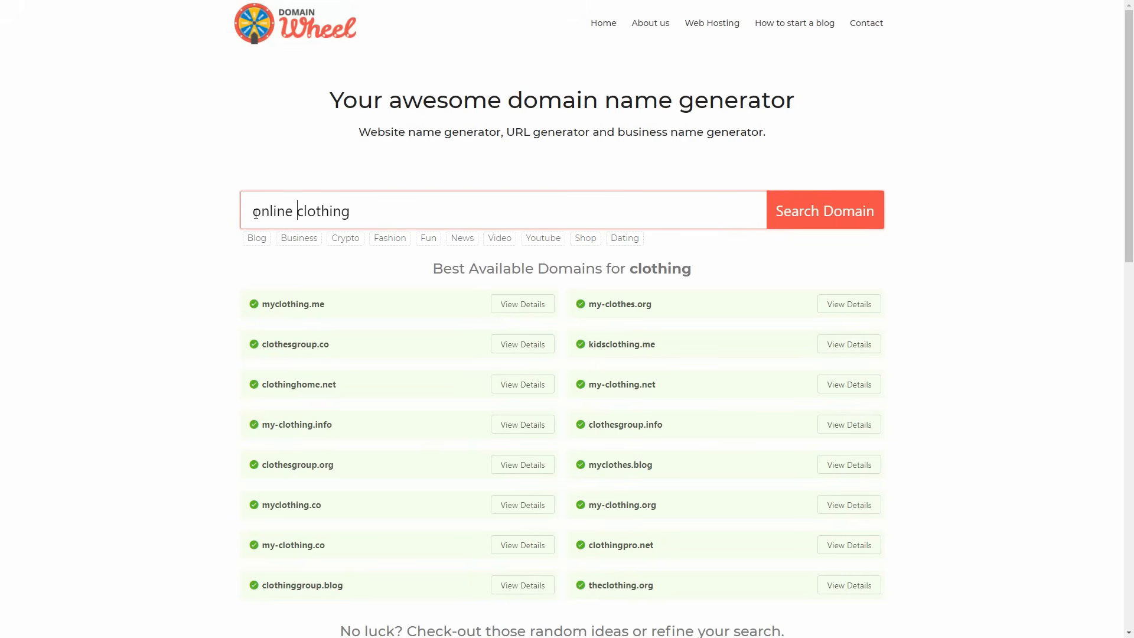
text(shelf)
click(787, 224)
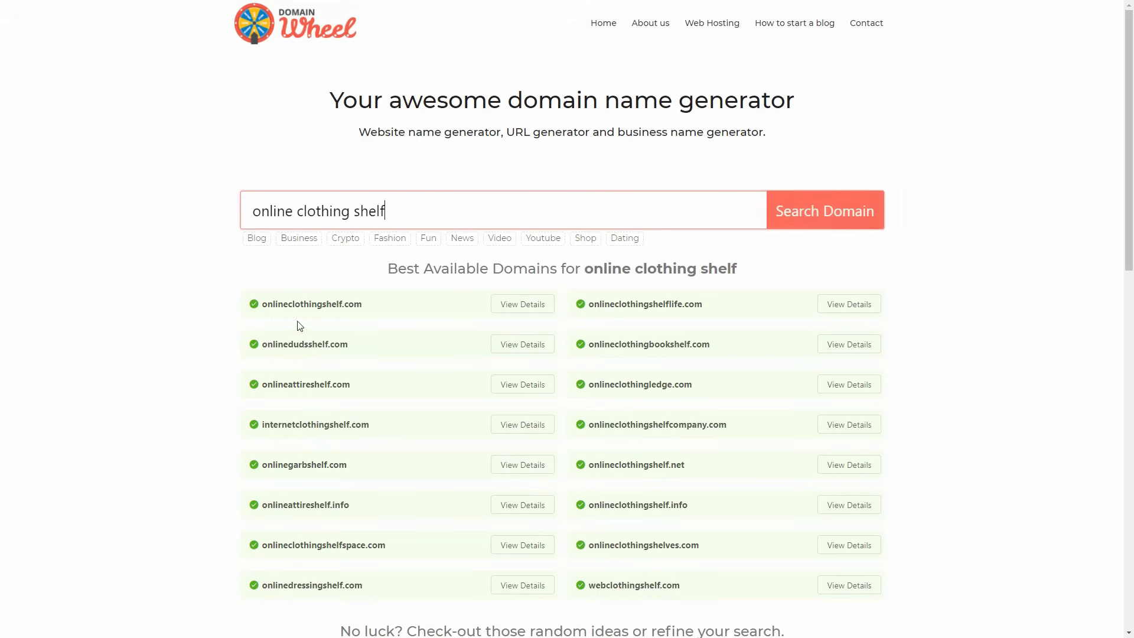
drag(363, 304, 262, 304)
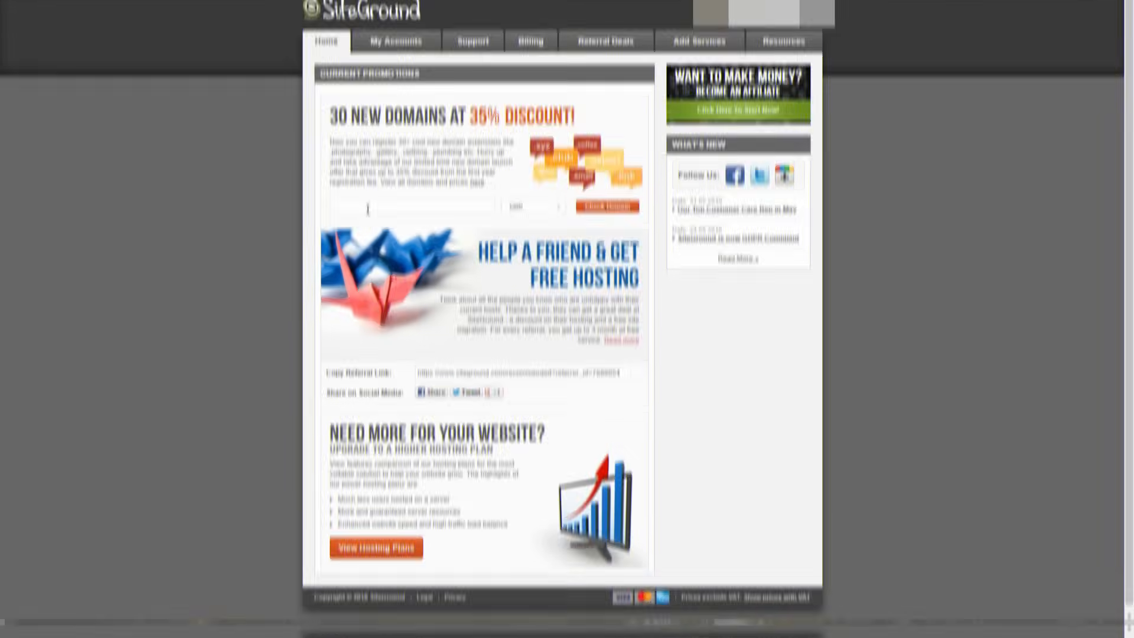
Check the availability of the domain onlineclothingshelf with the .com extension in SiteGround.
click(367, 224)
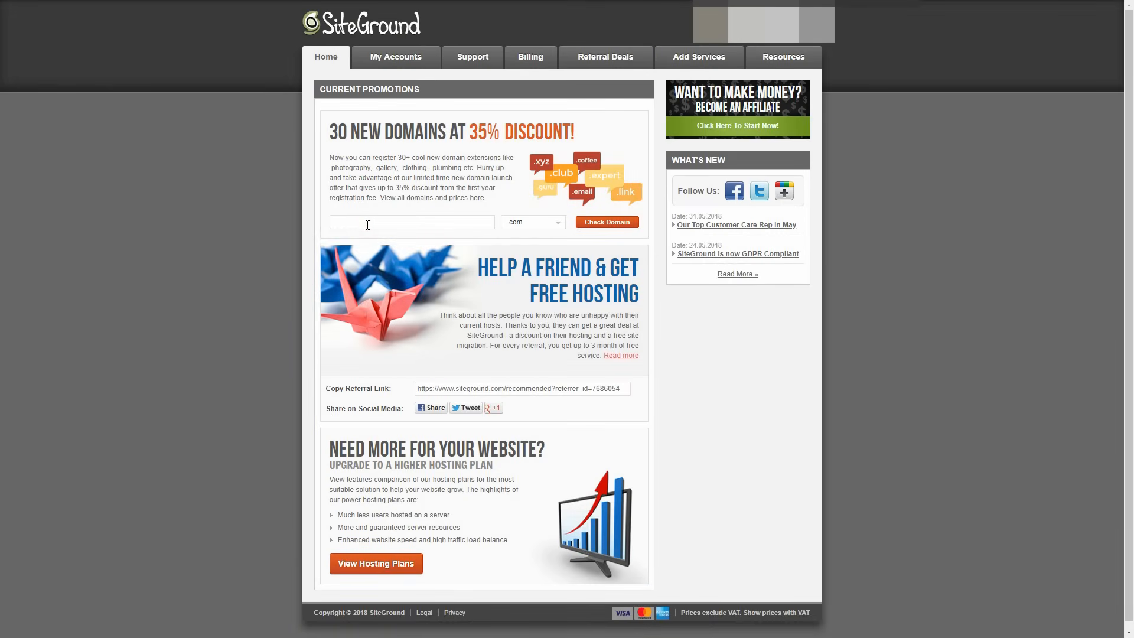
text(onlinecl)
text(othing)
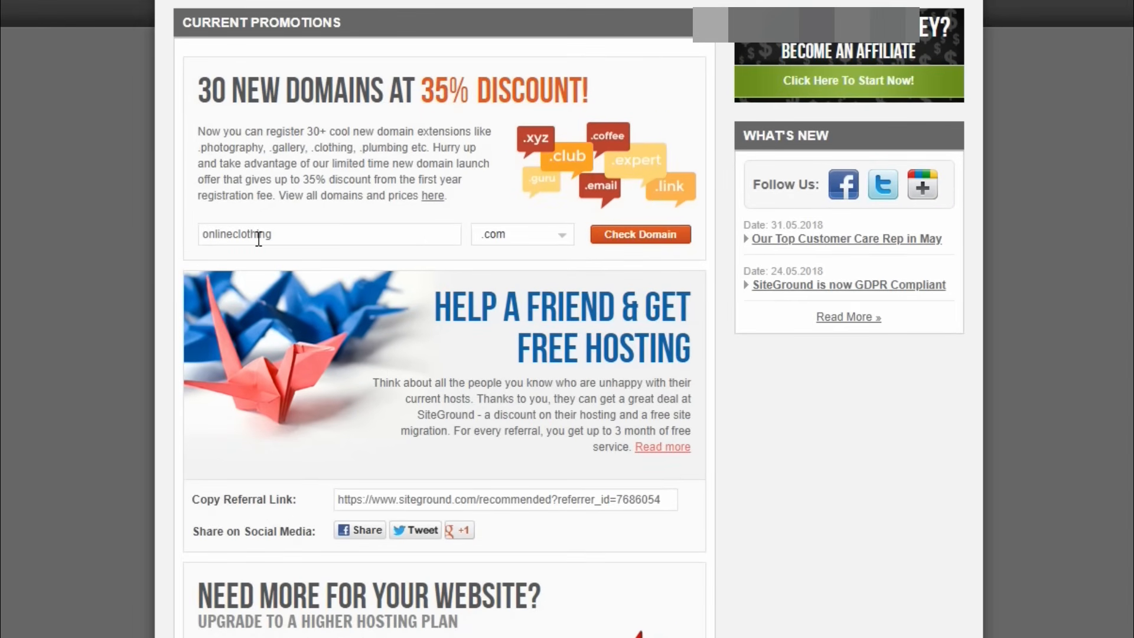
text(shelf)
click(635, 235)
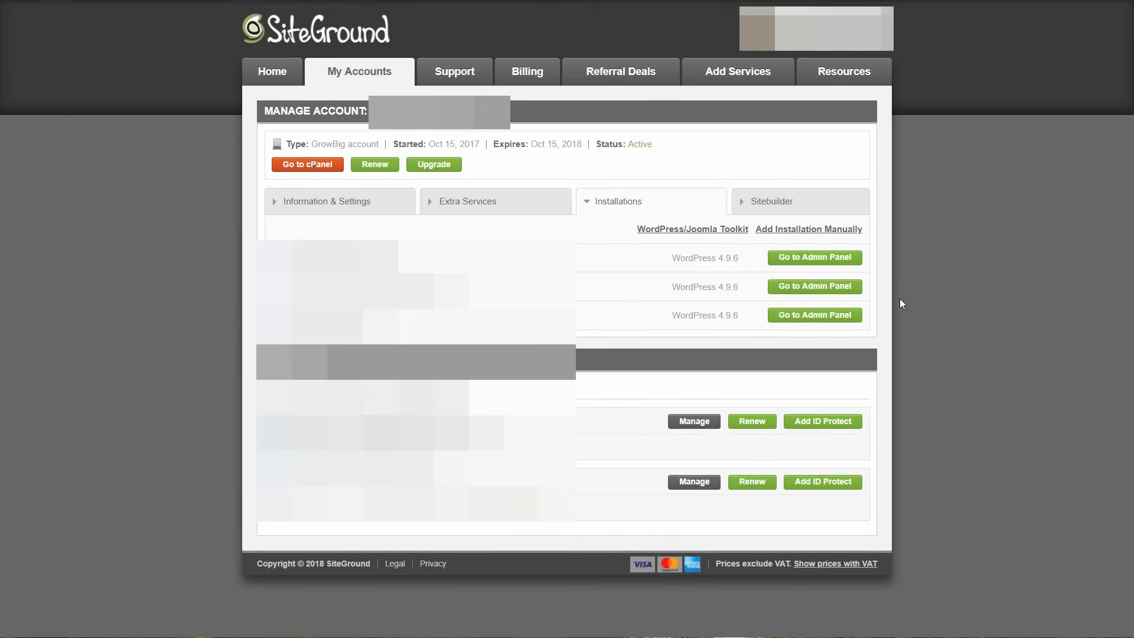
Go to the hosting account's cPanel, search its functions for "lets" and open the Let's Encrypt tool.
click(324, 165)
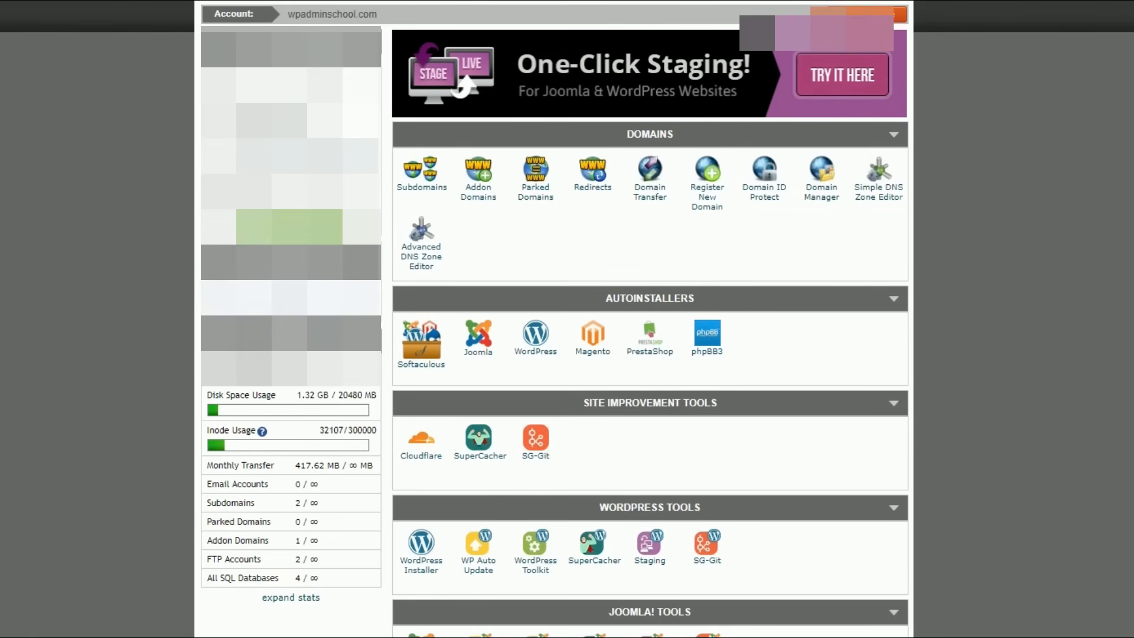
click(246, 303)
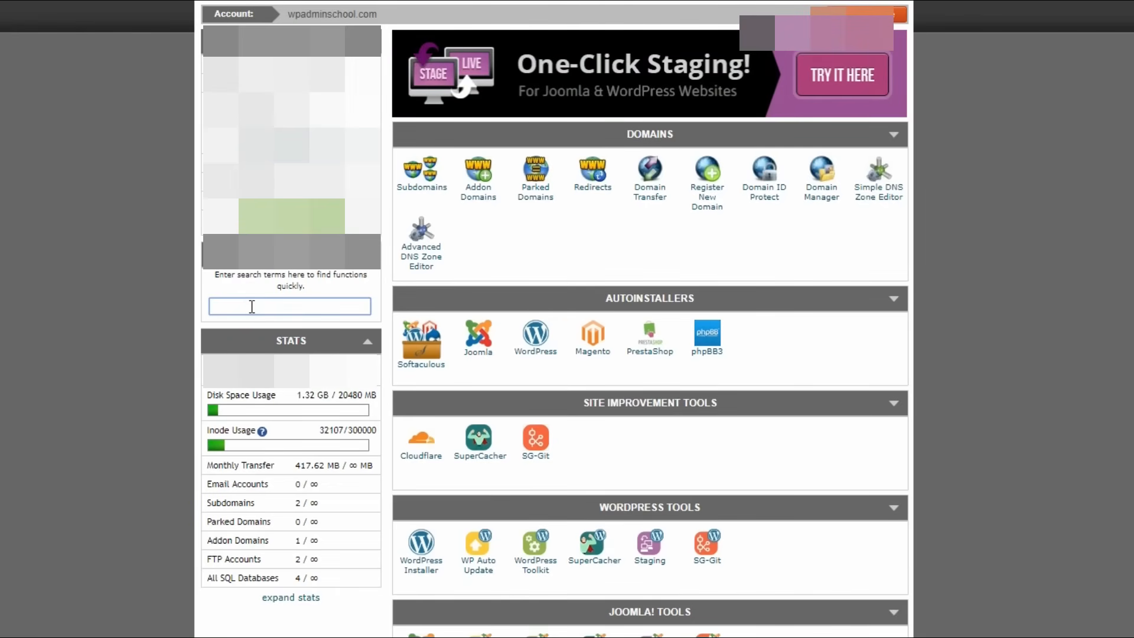
text(lets)
click(427, 197)
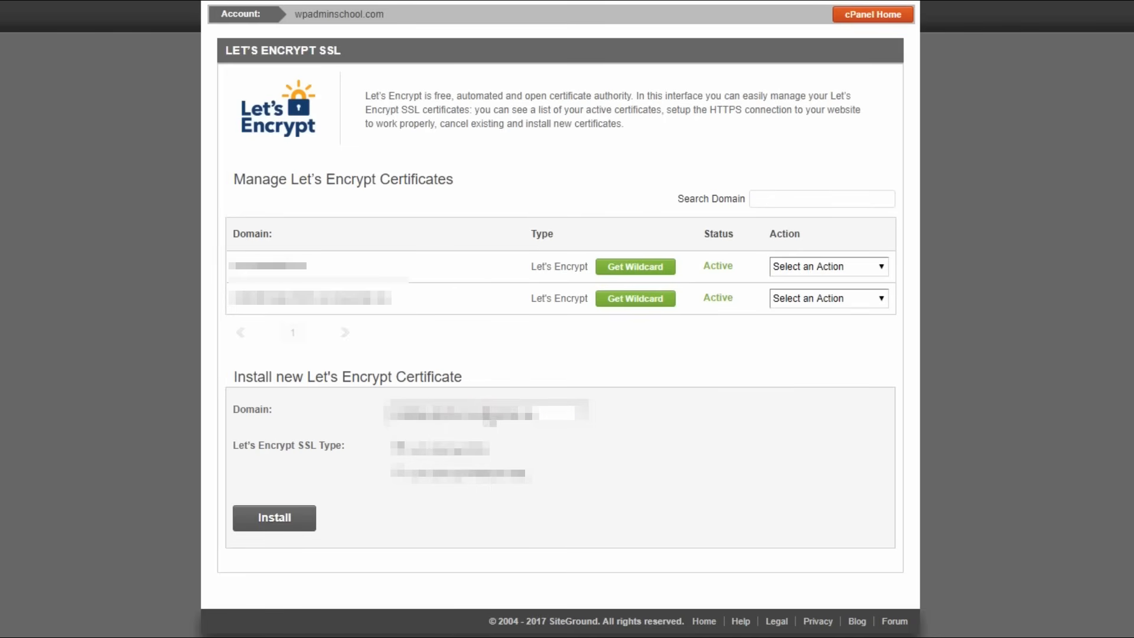
Install a standard Let's Encrypt SSL certificate for onlineclothingshelf.com.
click(484, 415)
click(476, 463)
click(275, 518)
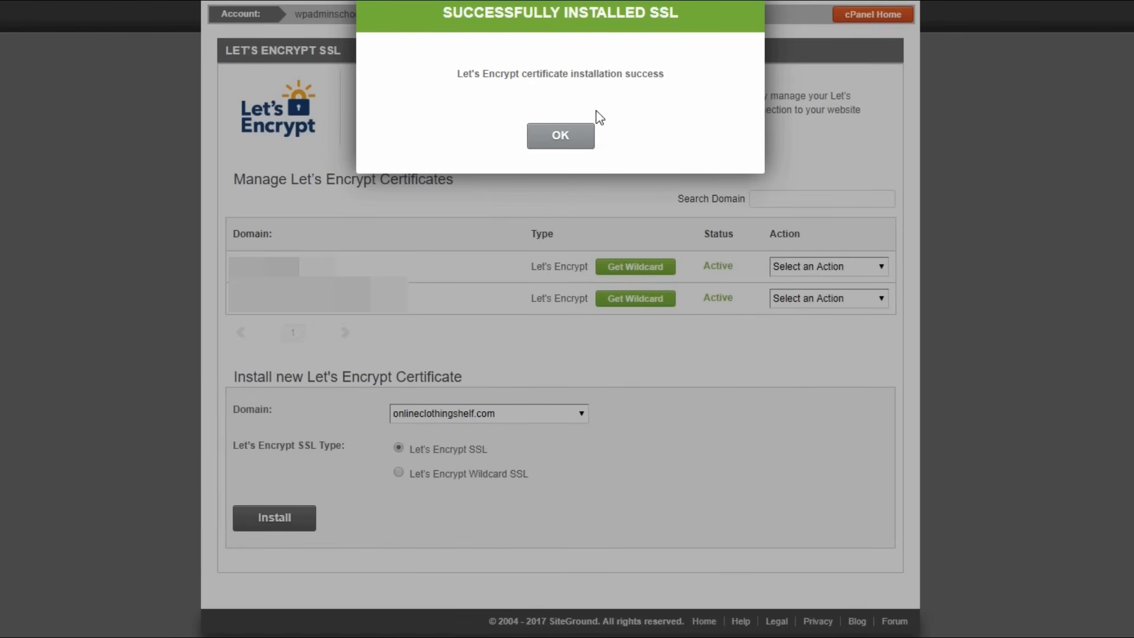
click(576, 137)
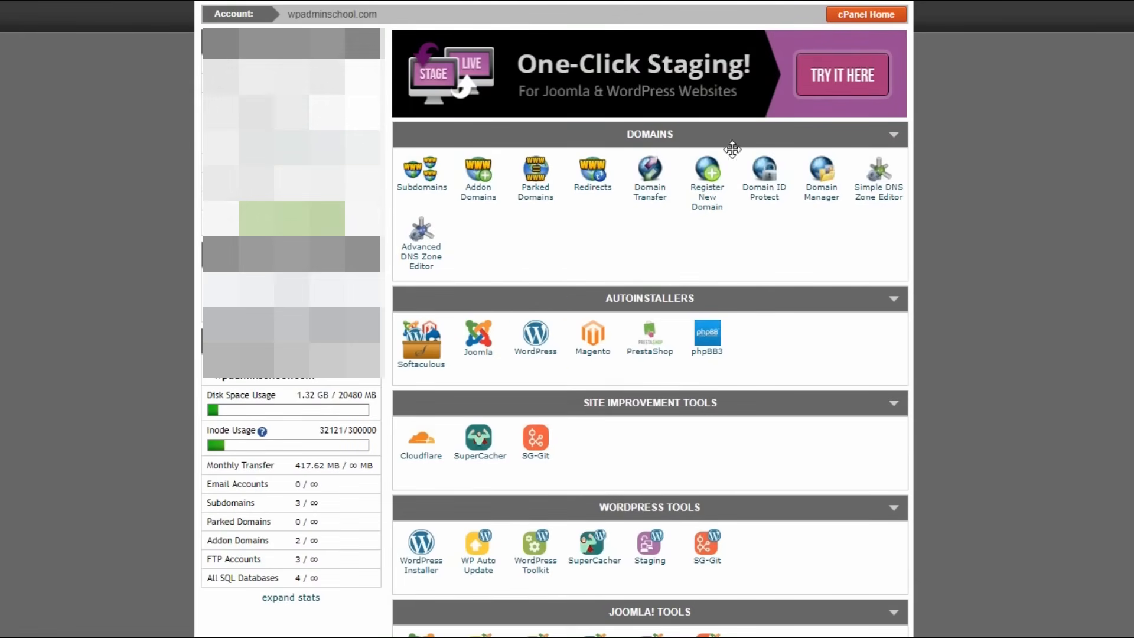
click(536, 344)
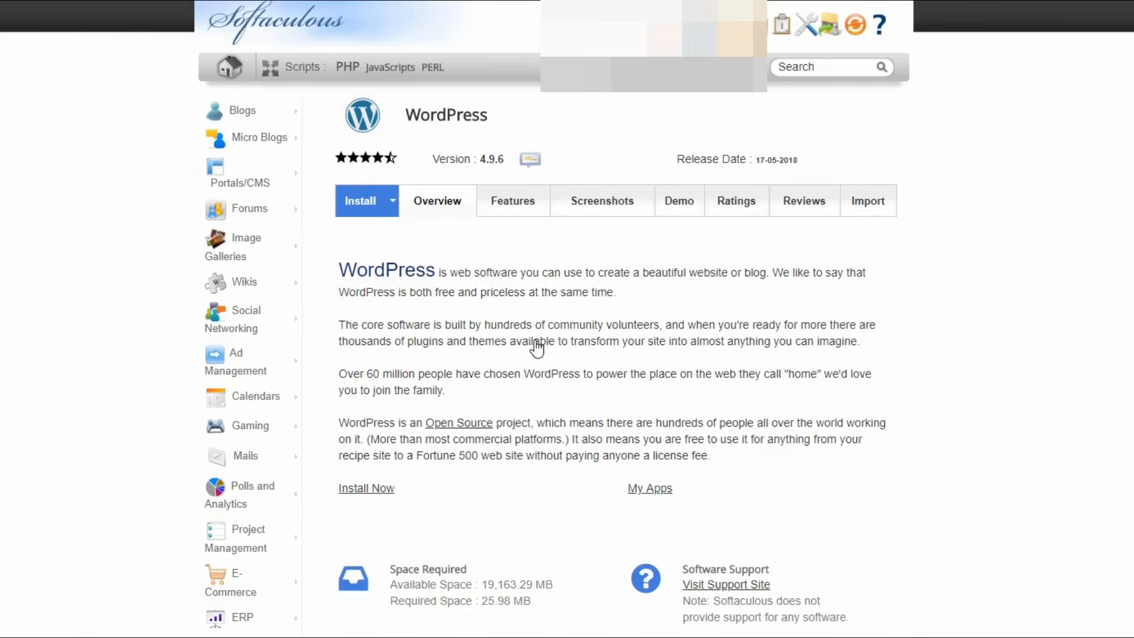
click(390, 208)
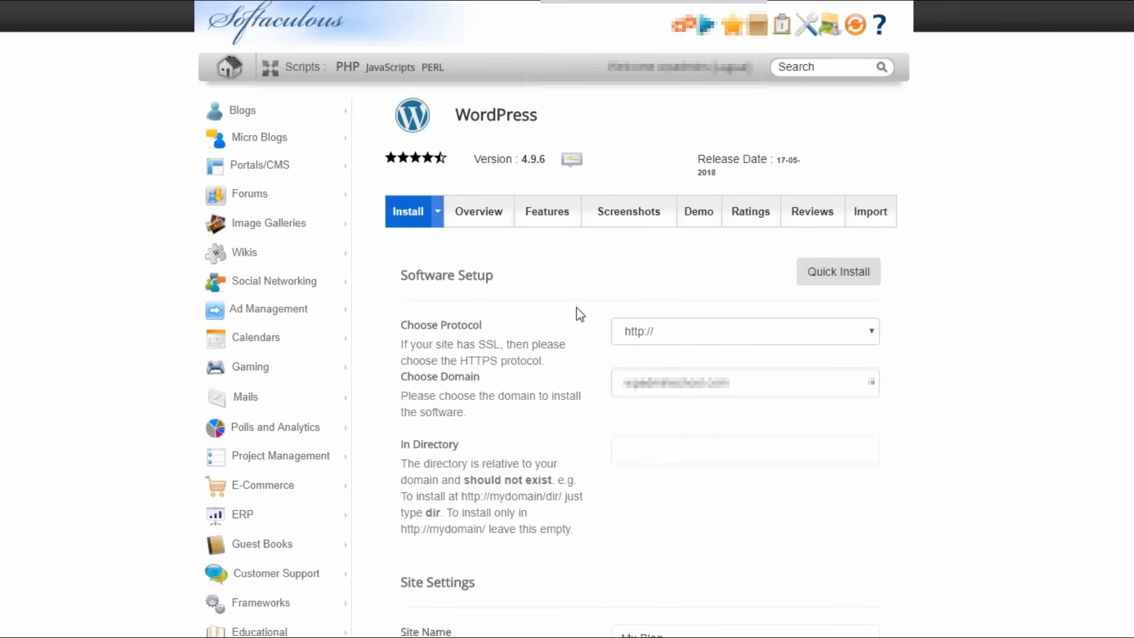
click(658, 328)
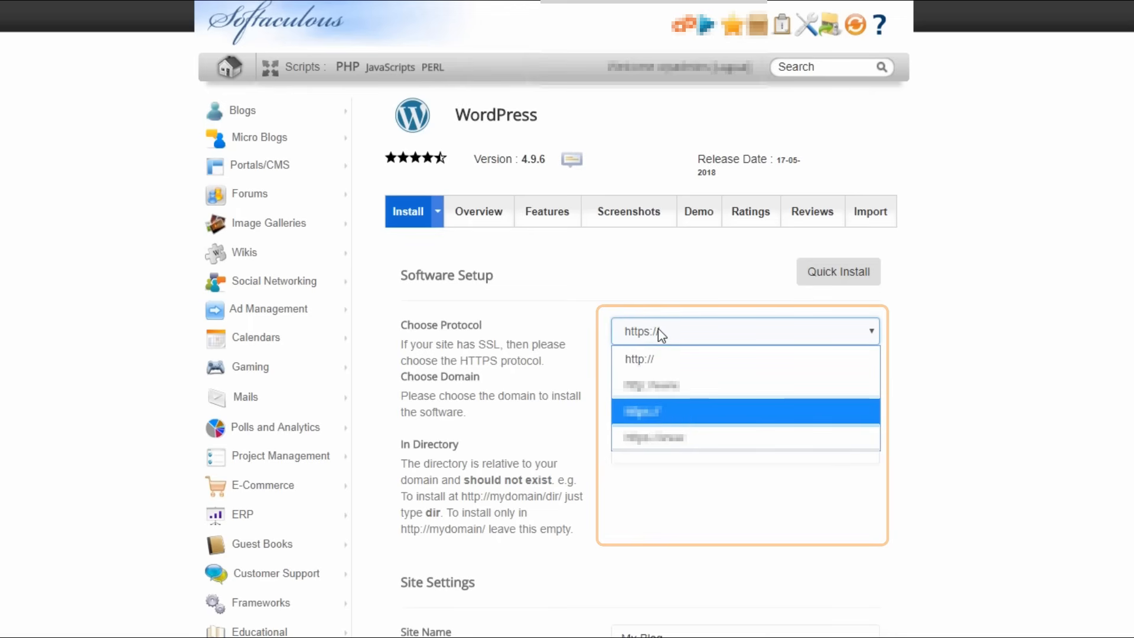
click(658, 329)
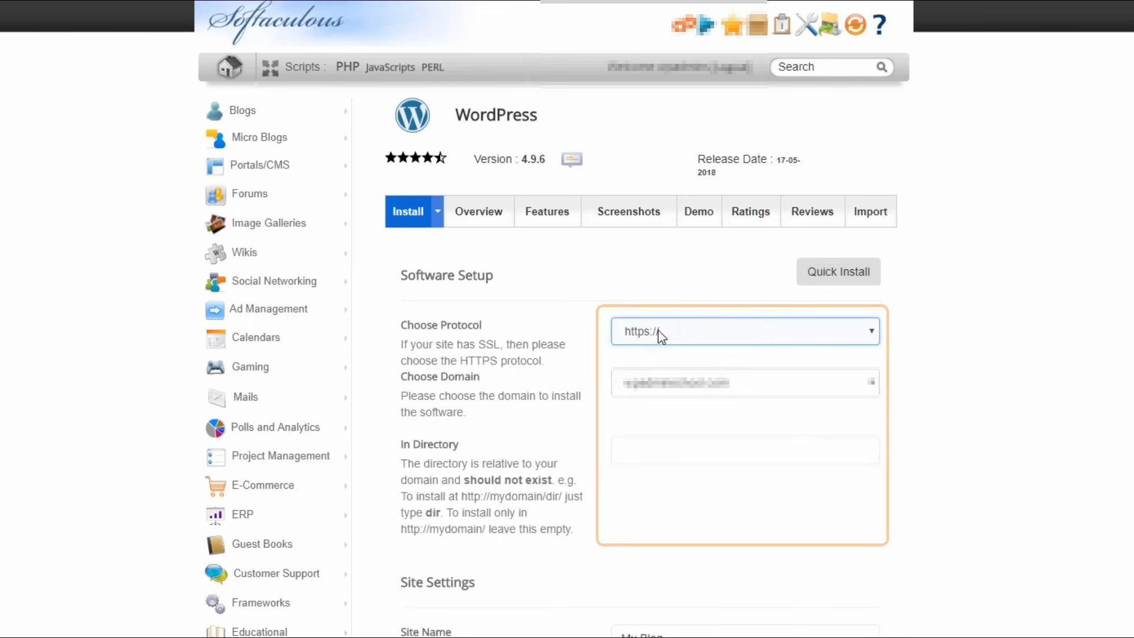
click(682, 384)
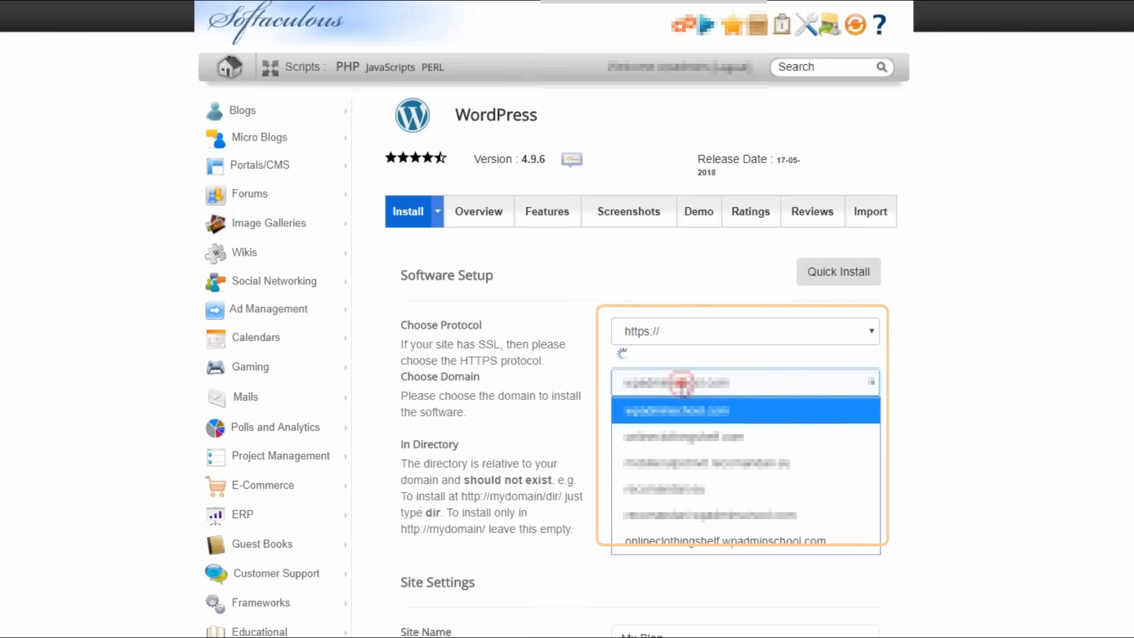
click(683, 437)
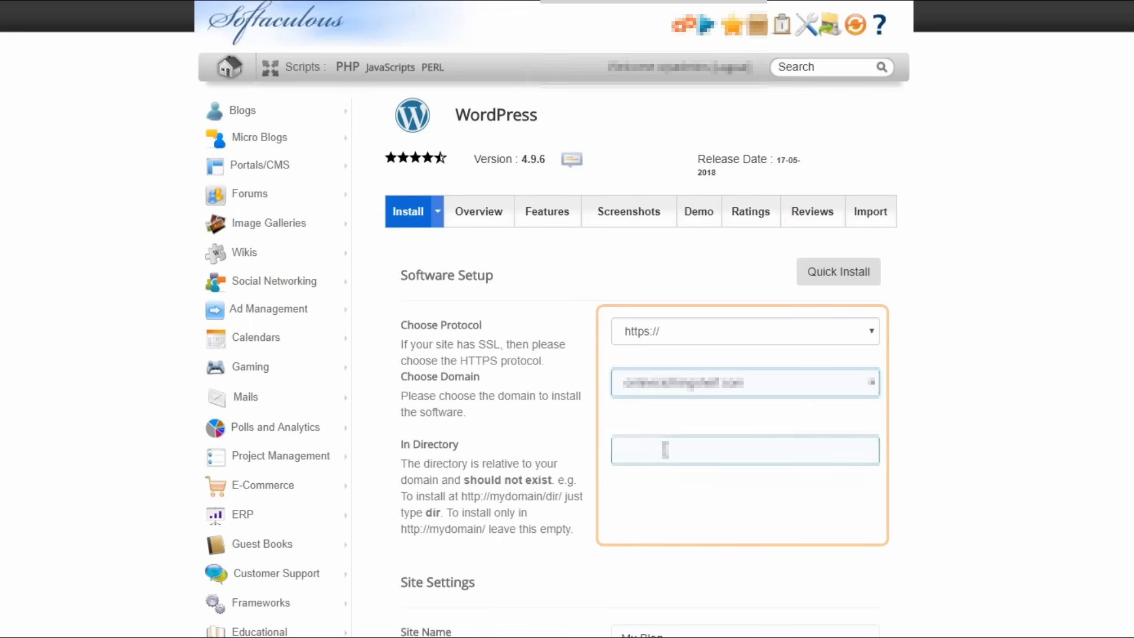
click(665, 450)
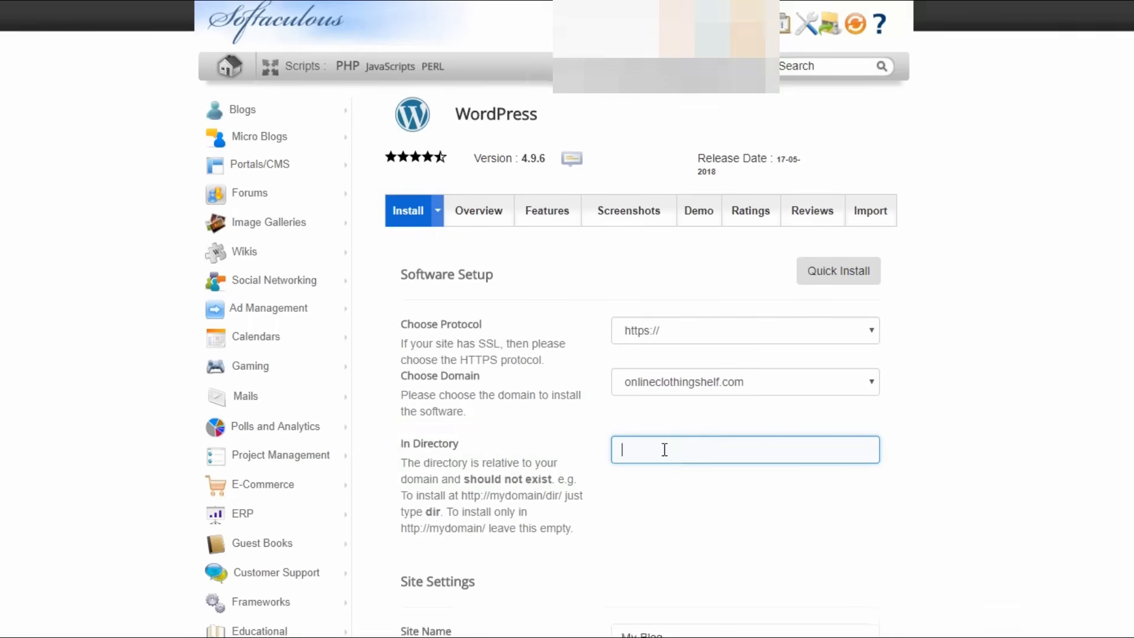
Set the site name to "Online Clothing" in the WordPress site settings.
scroll(663, 455, down, 5)
click(641, 368)
triple_click(640, 368)
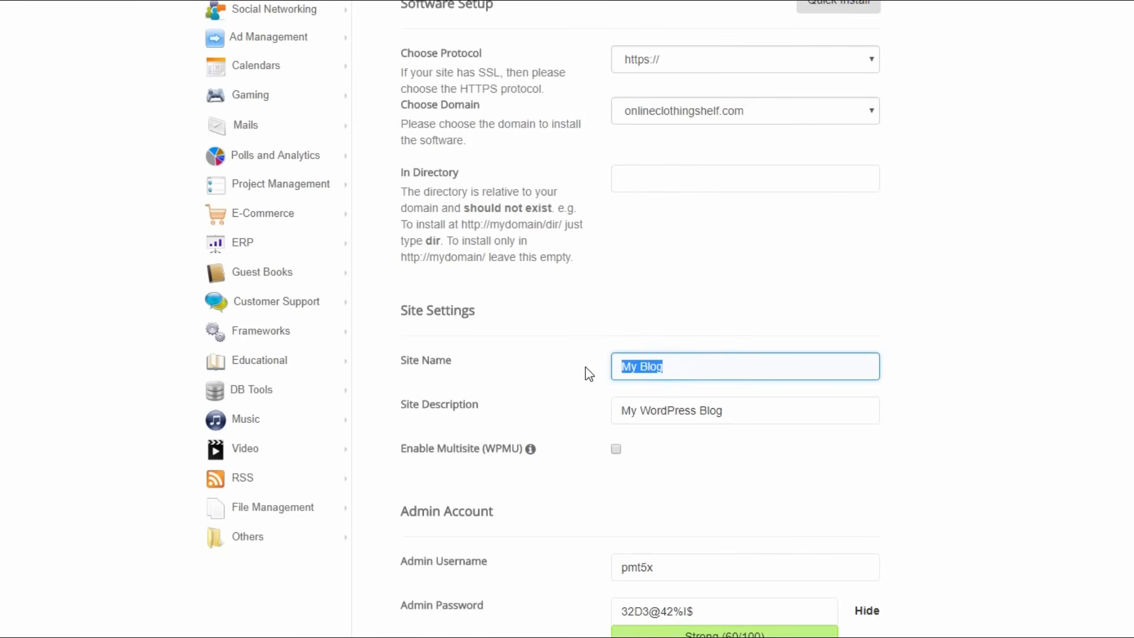
text(Online )
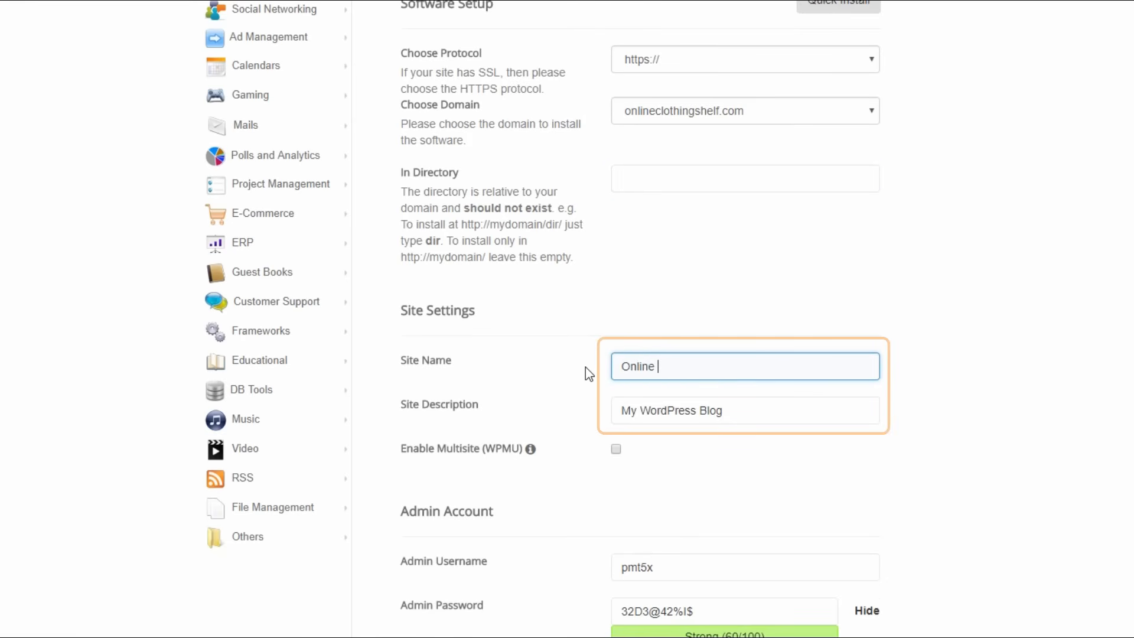
text(Clothing)
Set the site description to "demo store".
drag(741, 409, 586, 424)
text(demo store)
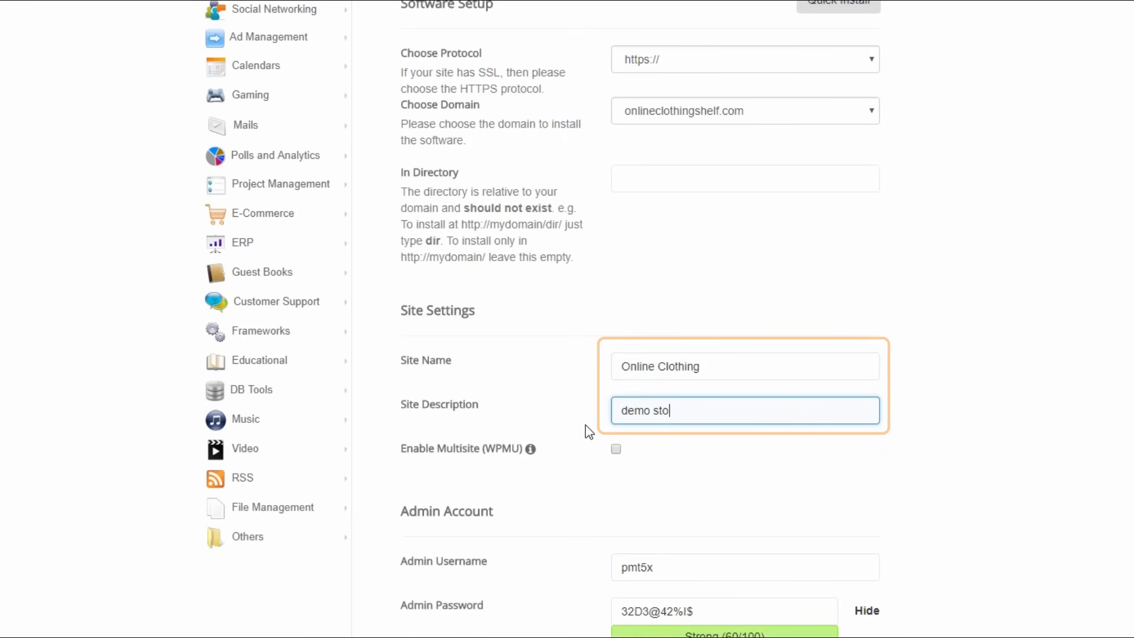
Replace the site description with the copied text beginning "how to start an online store on WordPress".
drag(728, 411, 577, 425)
key(ctrl+v)
Set the admin username to "admin", hide the password characters and enter a new admin password.
scroll(561, 378, down, 5)
scroll(556, 356, down, 2)
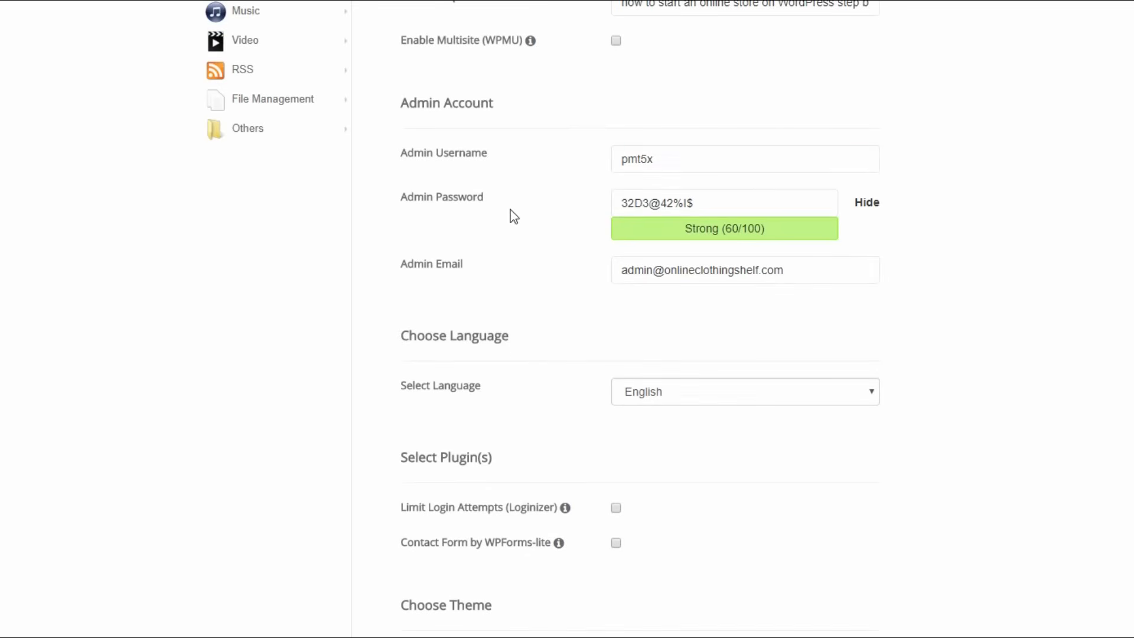
drag(703, 157, 603, 165)
text(admin)
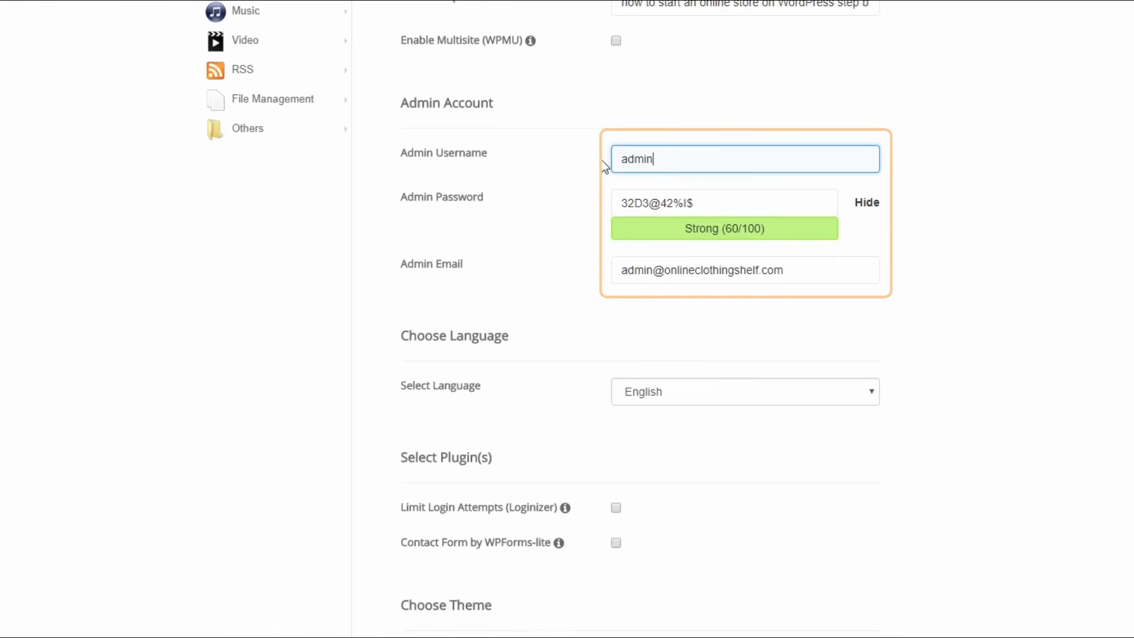
triple_click(728, 211)
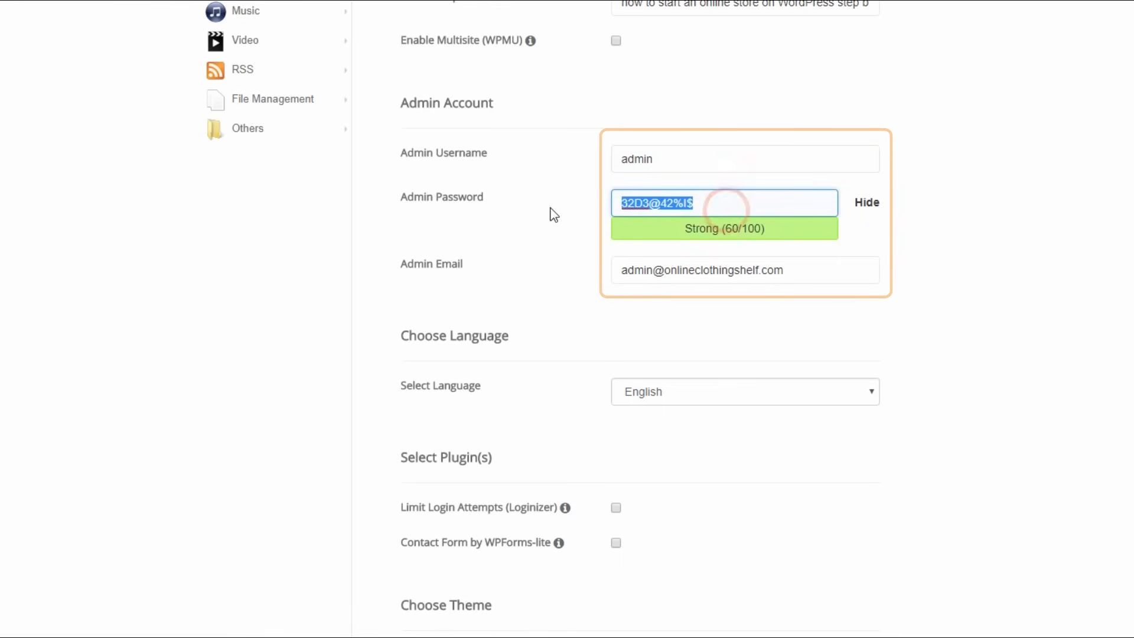
click(867, 204)
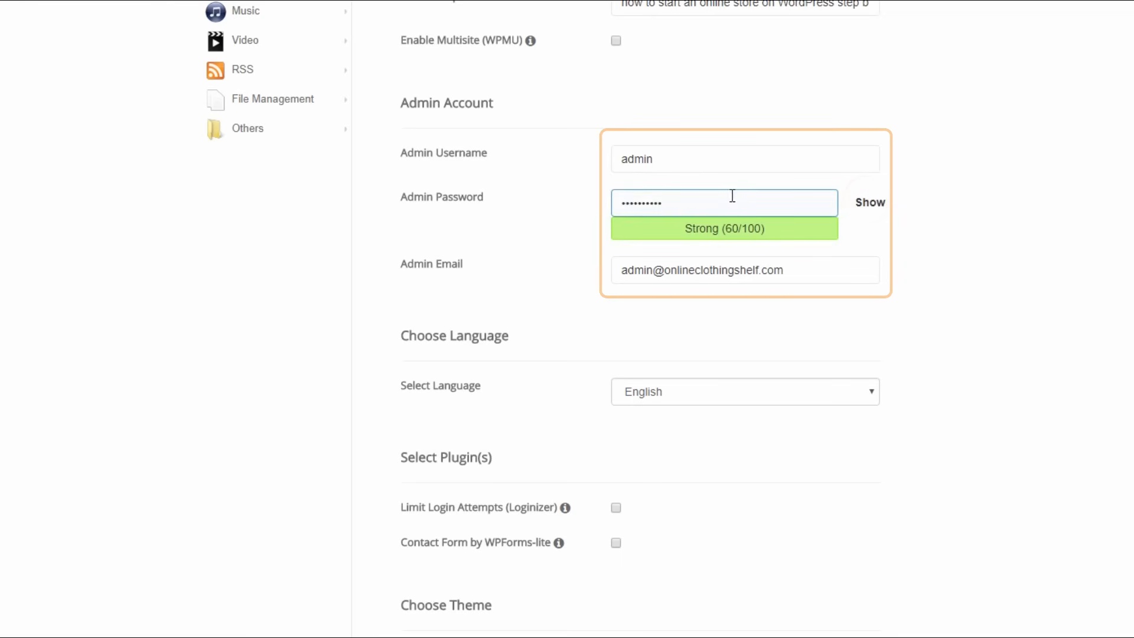
double_click(711, 196)
text(••••••••••)
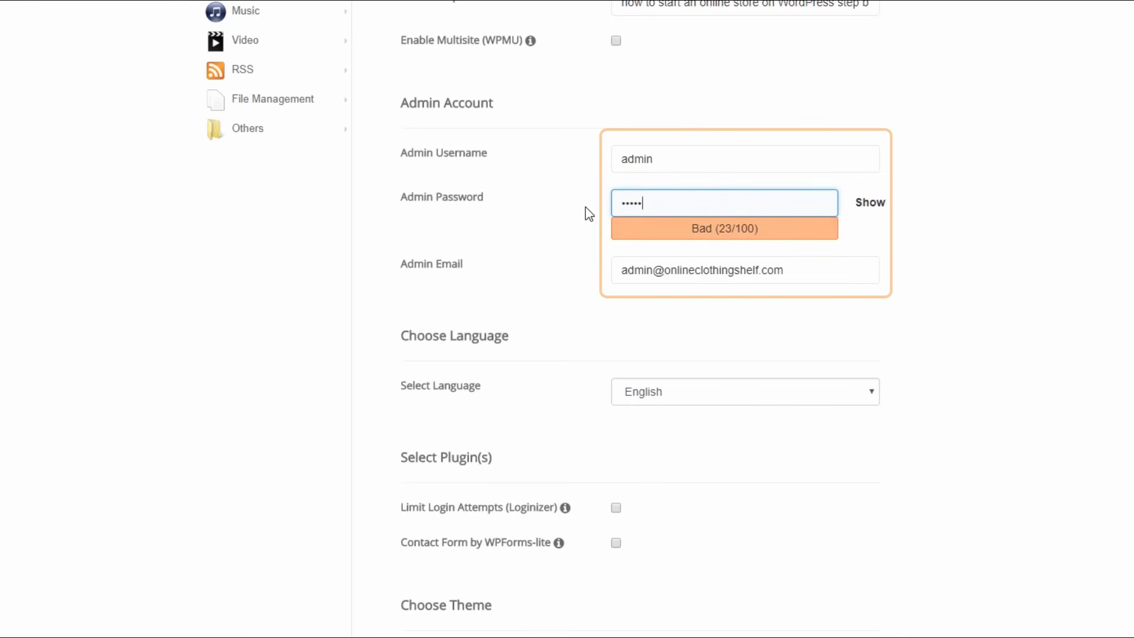
text(••••)
Replace the admin email with the site owner's own e-mail address.
click(693, 269)
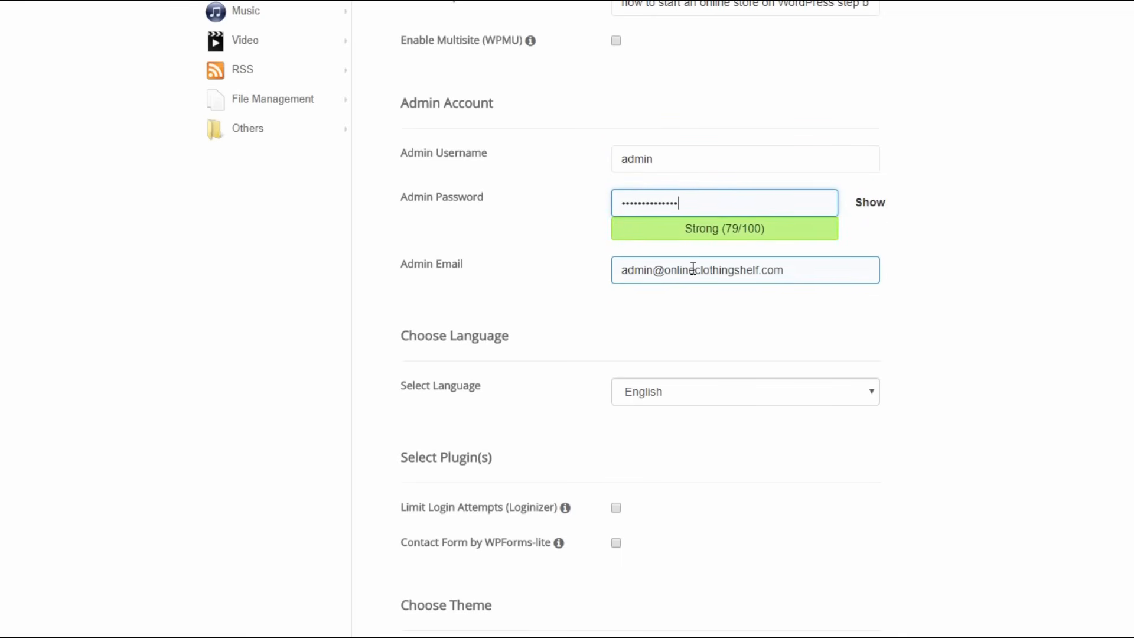
triple_click(797, 272)
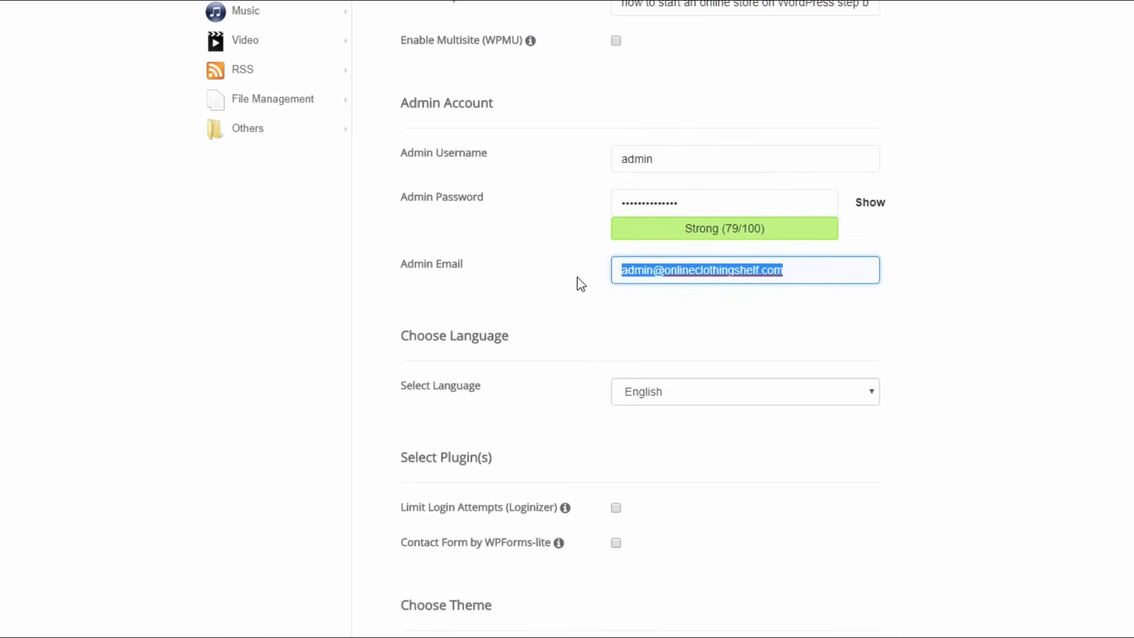
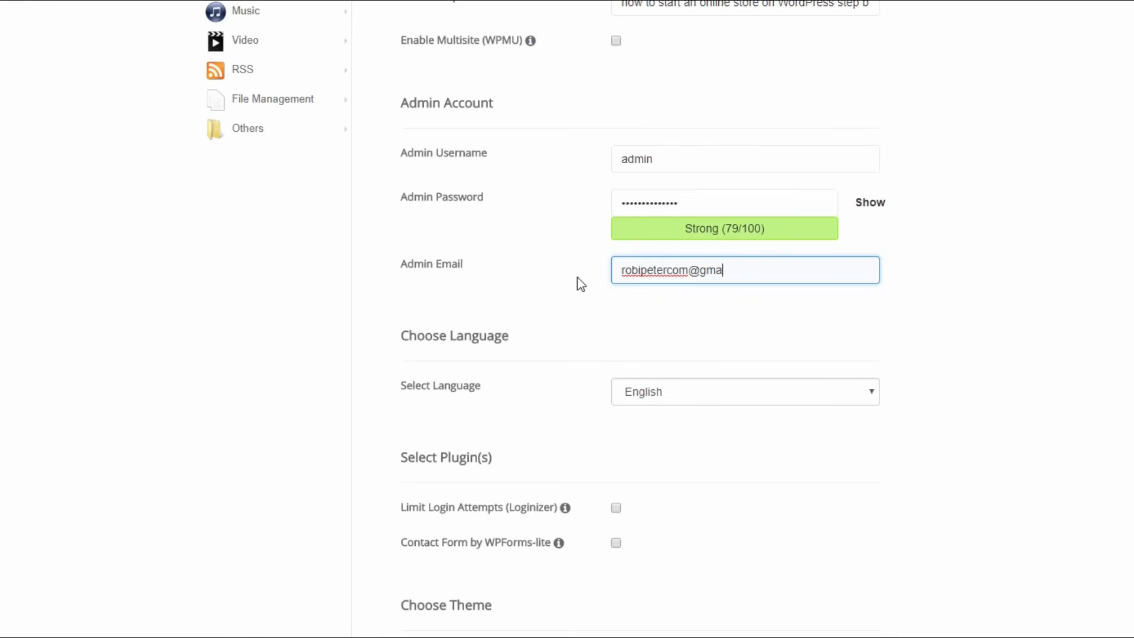
Keep English as the site language and include the Limit Login Attempts (Loginizer) and Contact Form by WPForms-lite plugins.
click(678, 387)
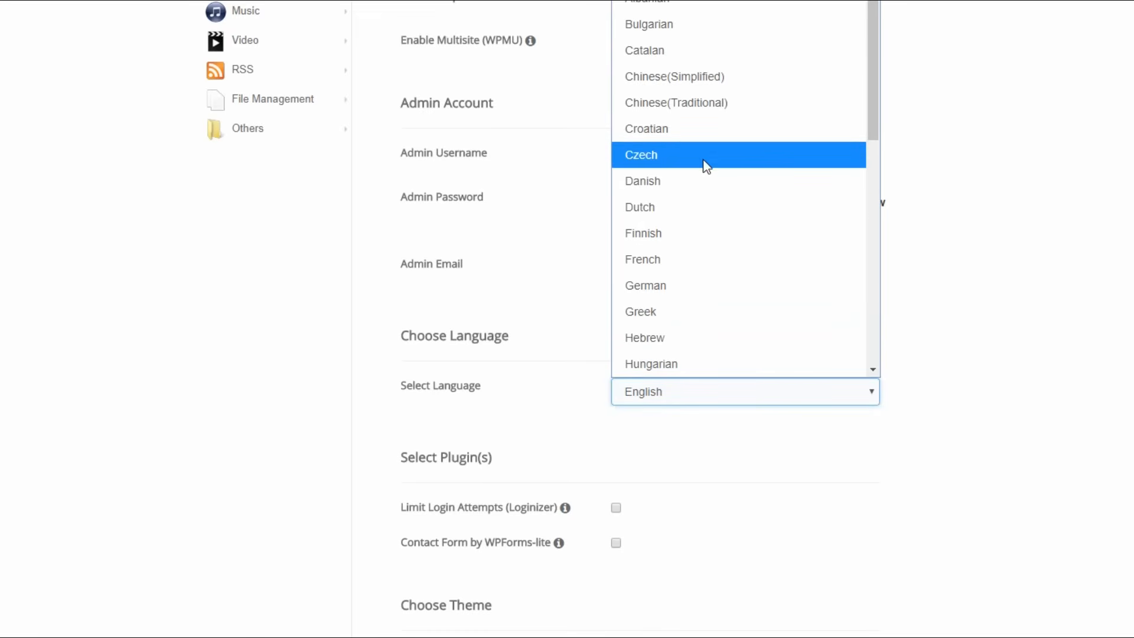
scroll(706, 167, down, 5)
scroll(706, 169, up, 8)
click(708, 392)
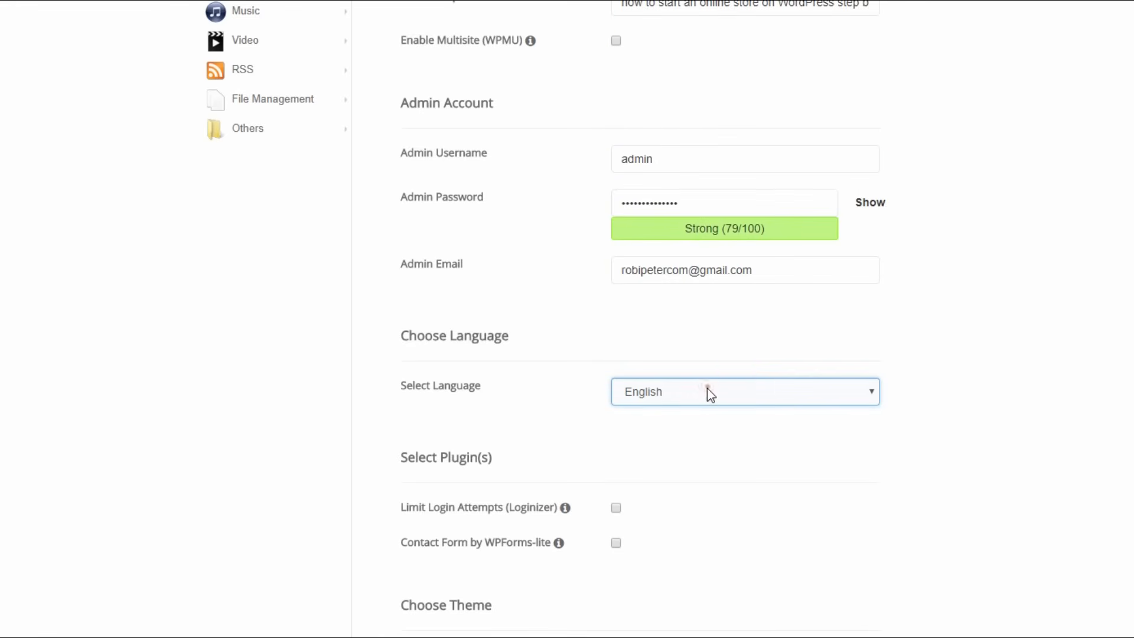
scroll(710, 395, down, 3)
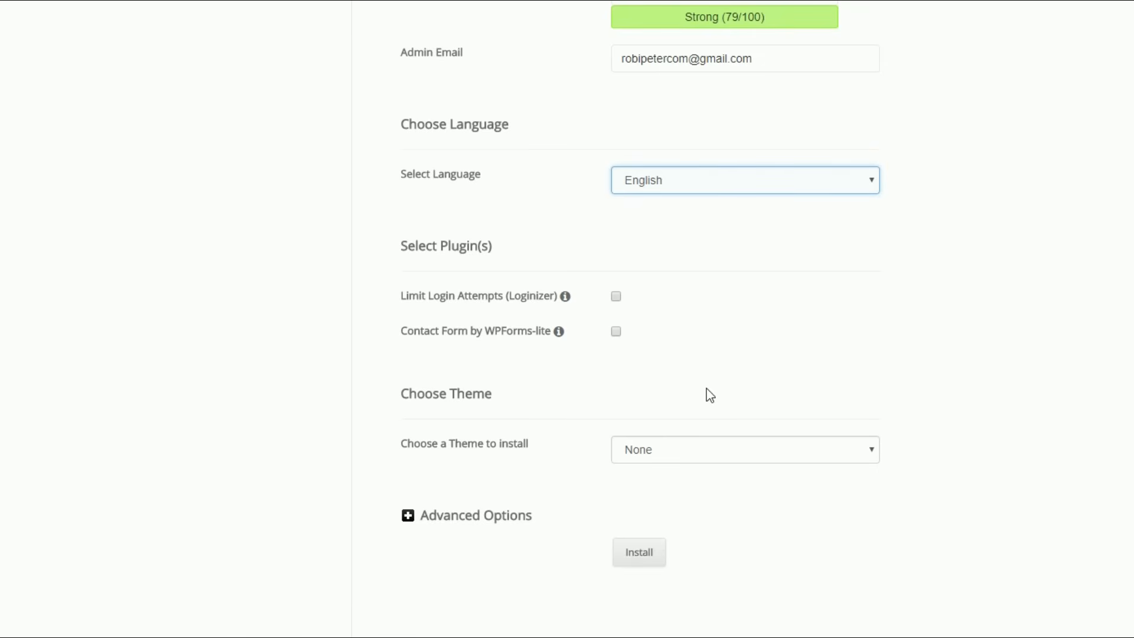
click(617, 296)
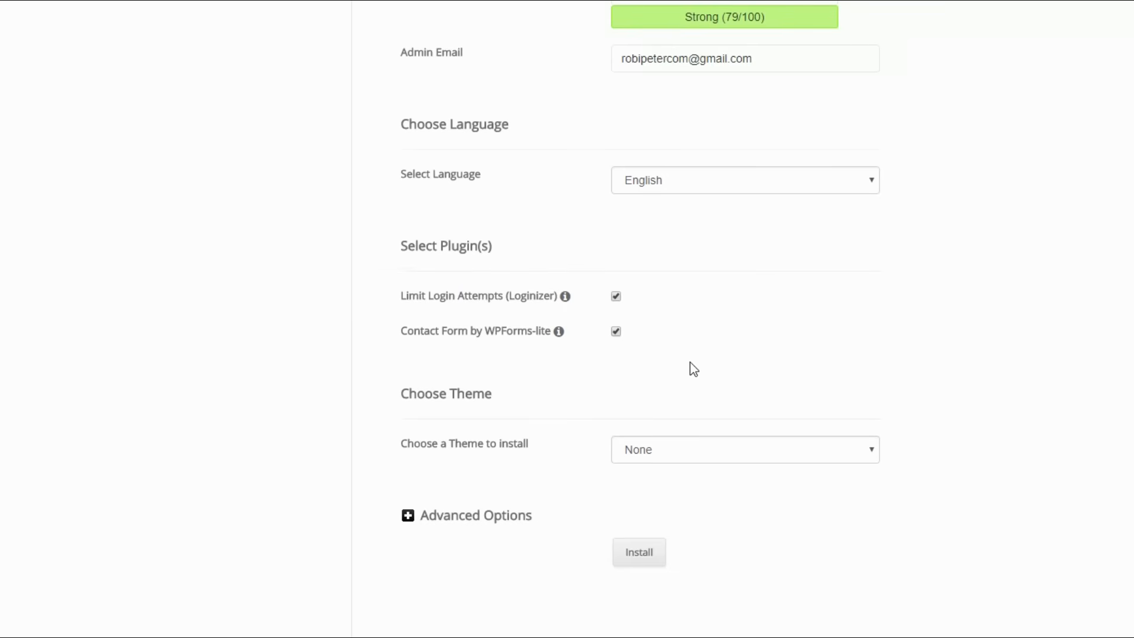
In the advanced options, set the database name to "clothing" and the table prefix to "cloth_".
click(476, 520)
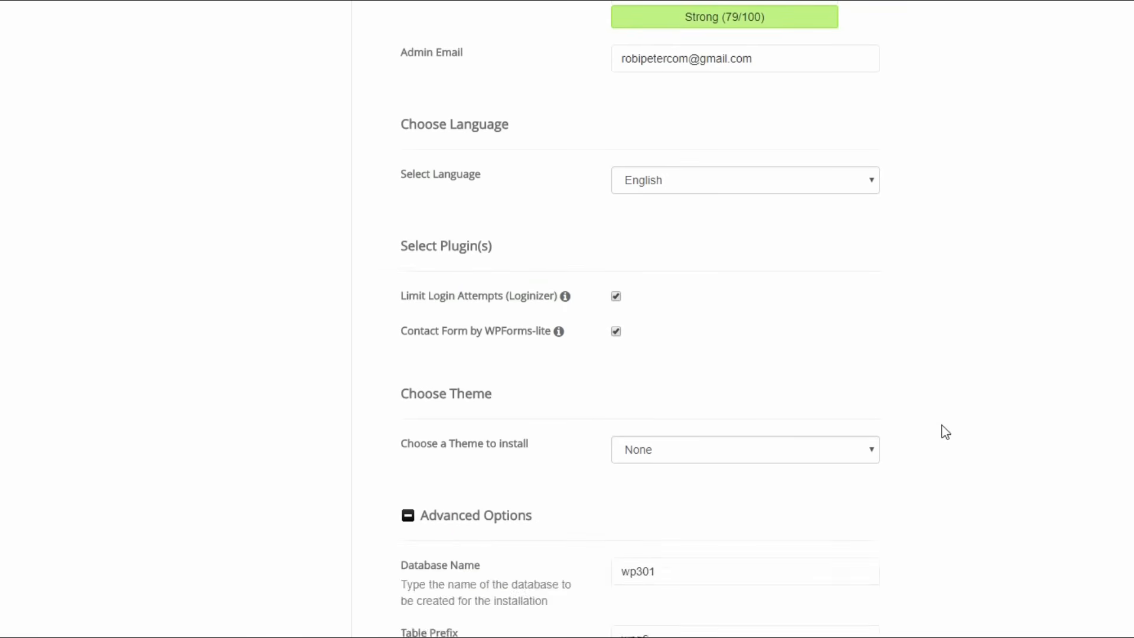
scroll(789, 417, down, 3)
drag(697, 384, 602, 390)
text(clothing)
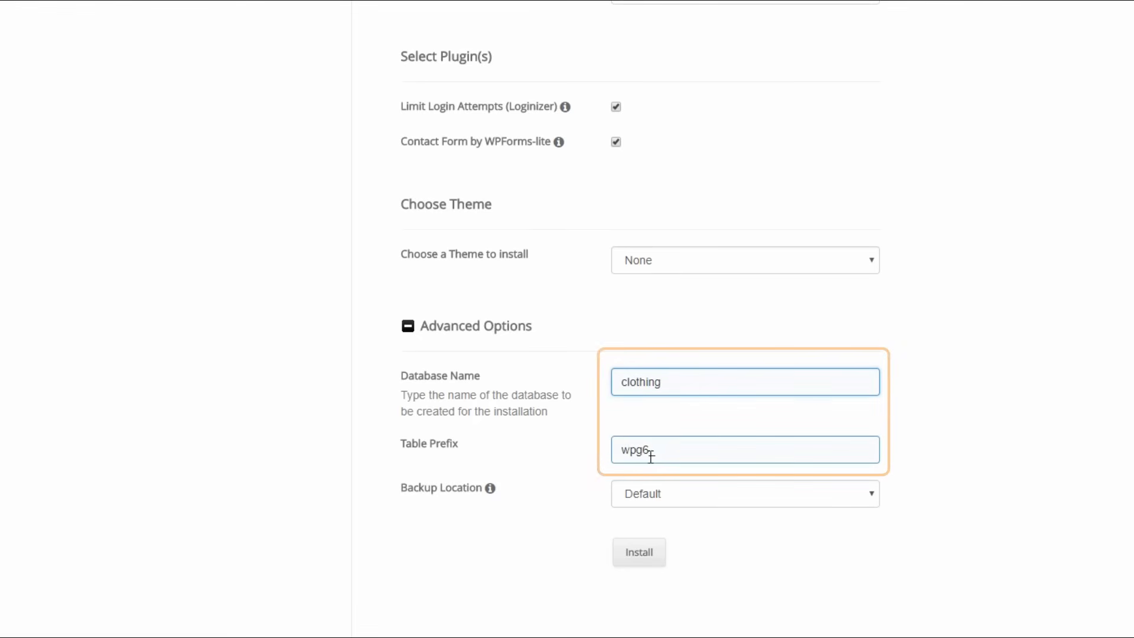
drag(648, 453, 619, 451)
text(cloth)
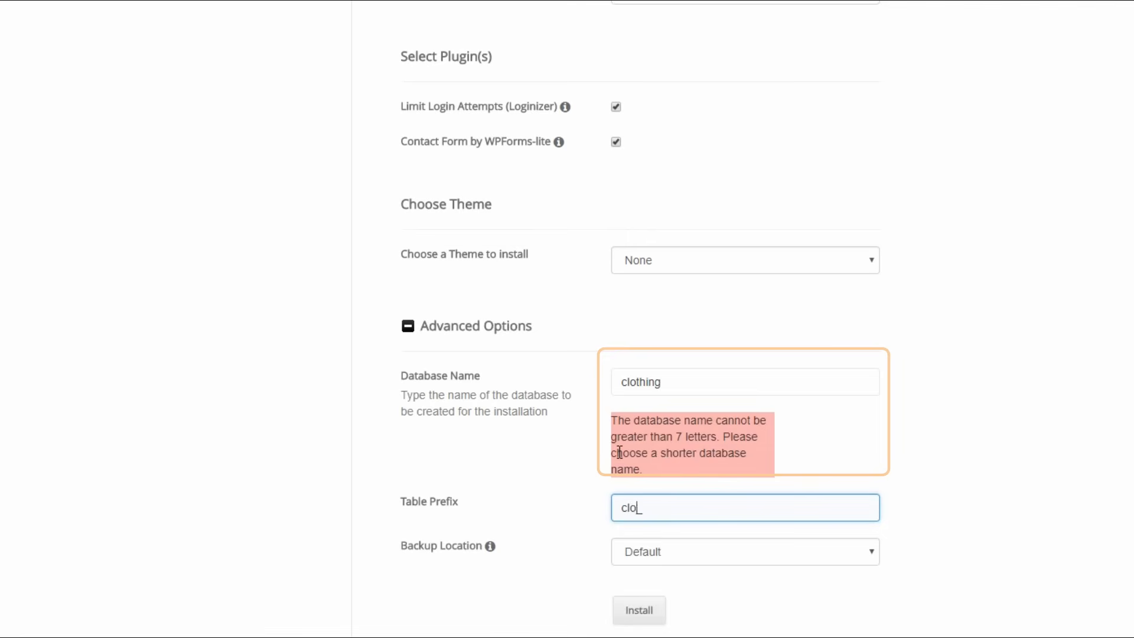
Shorten the database name to "cloth".
click(685, 387)
key(BackSpace)
key(BackSpace)
key(BackSpace)
click(872, 424)
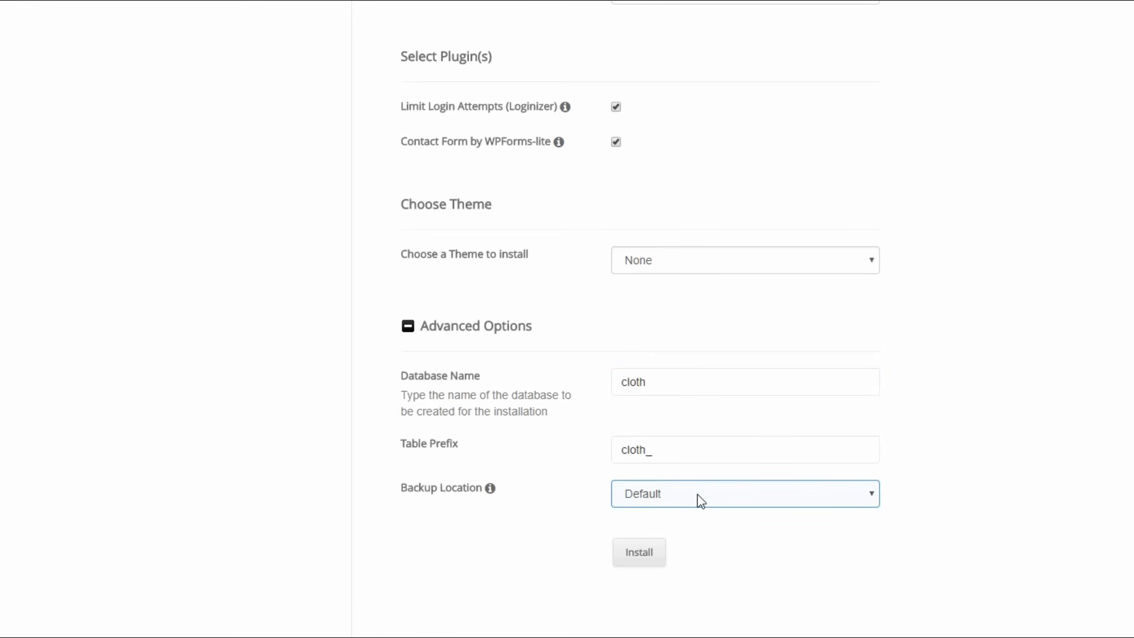
click(700, 499)
click(683, 553)
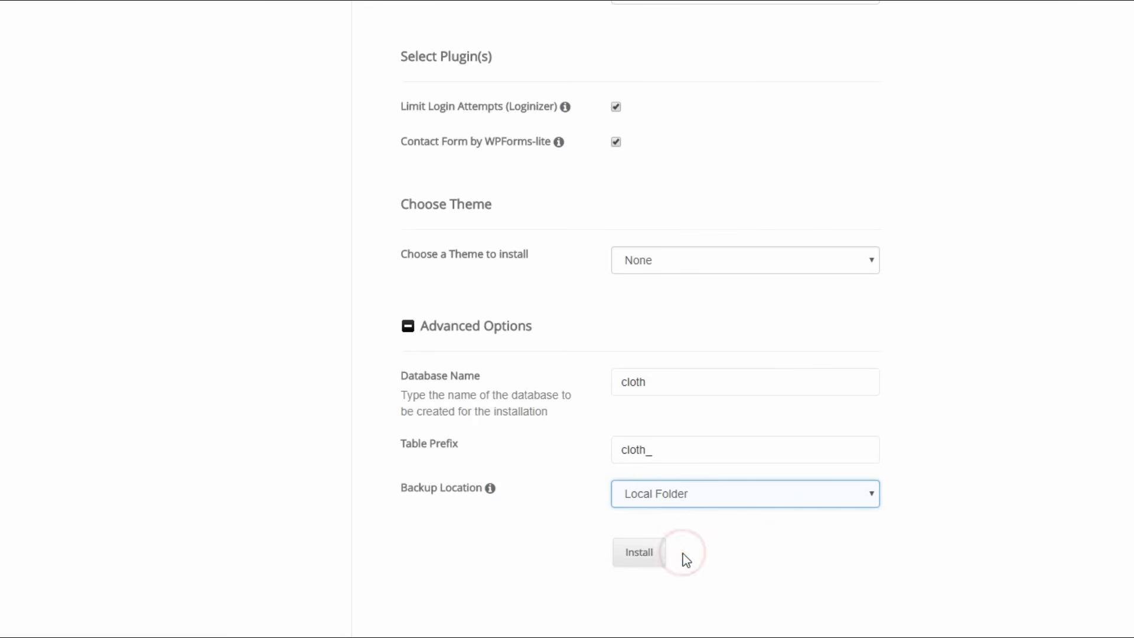
click(691, 495)
click(676, 523)
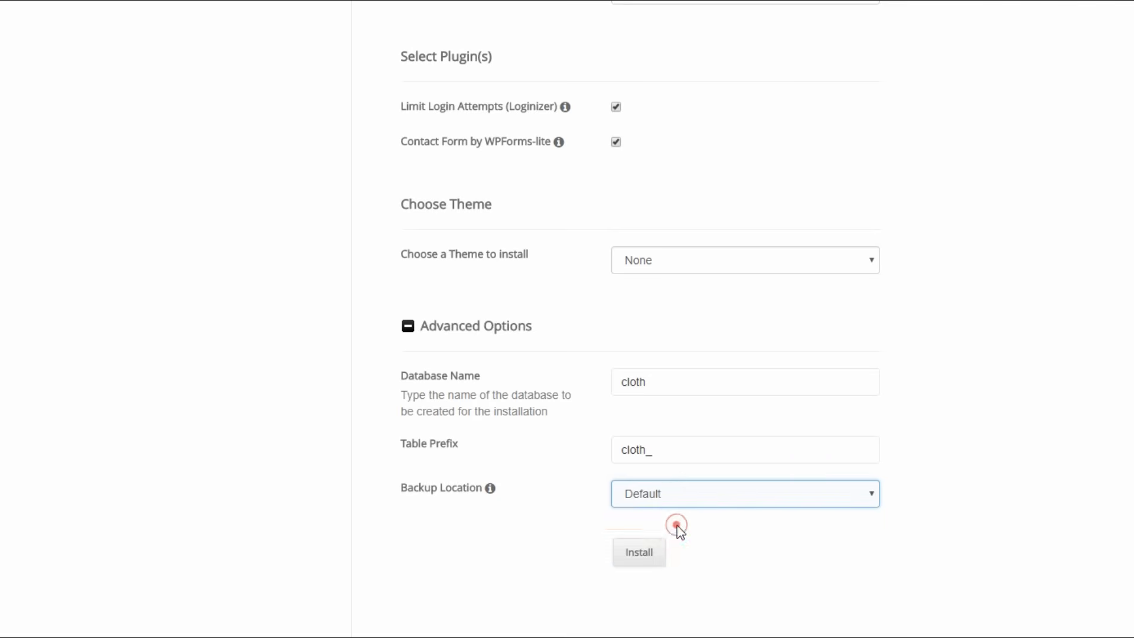
click(648, 553)
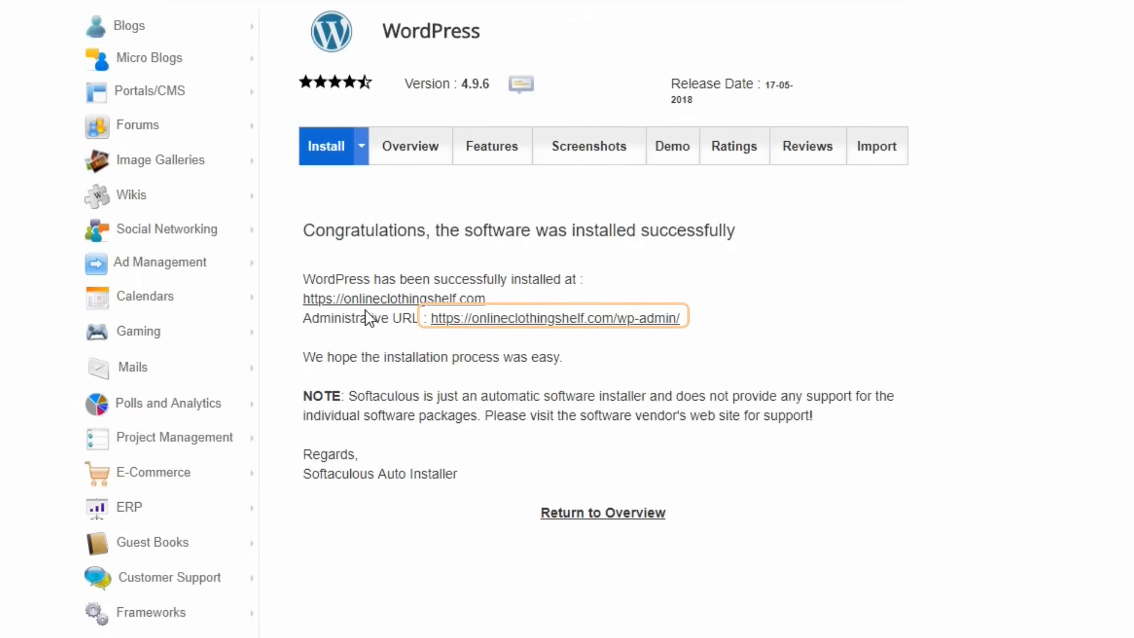
click(548, 320)
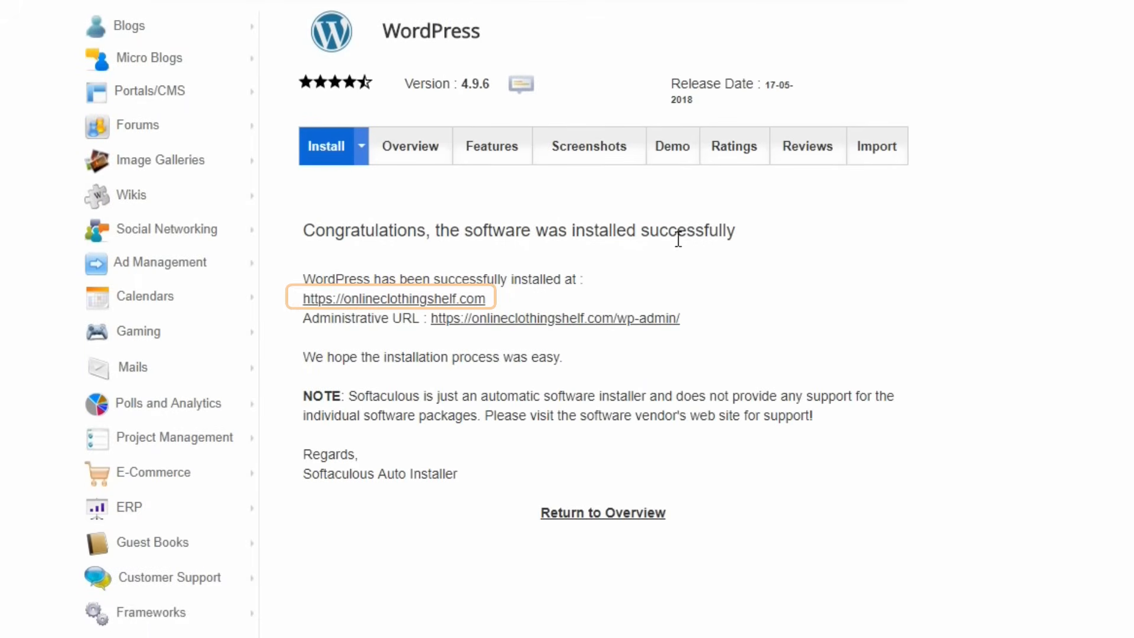
click(394, 299)
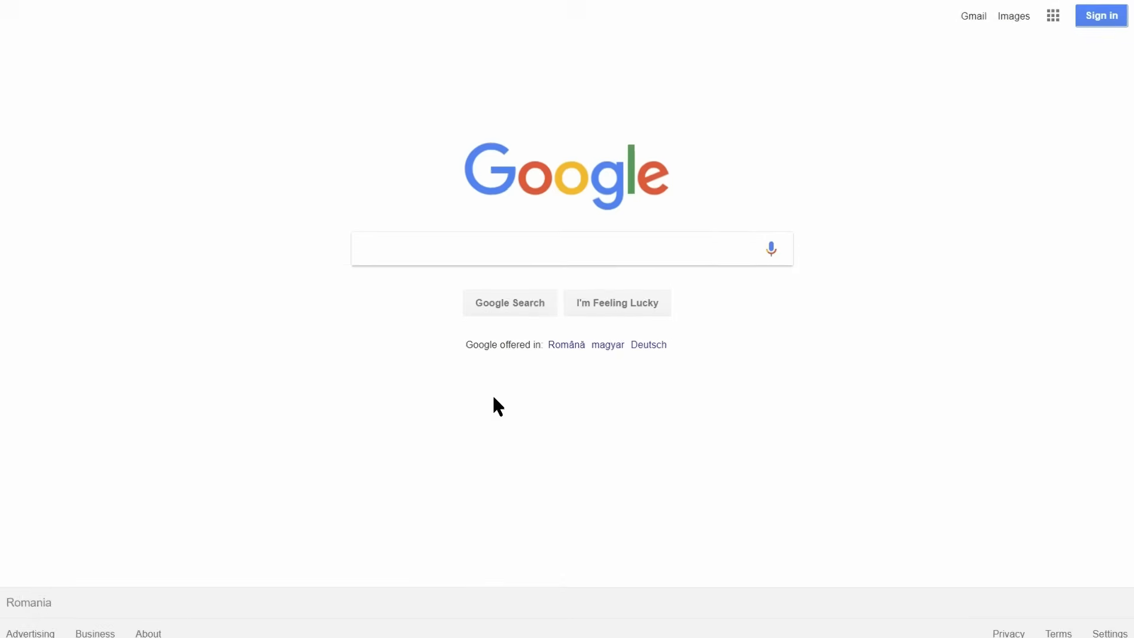
Search Google for "free ecommerce theme" and browse the JustFreeThemes collection of free ecommerce WordPress themes.
click(379, 250)
text(free-ecommerce theme)
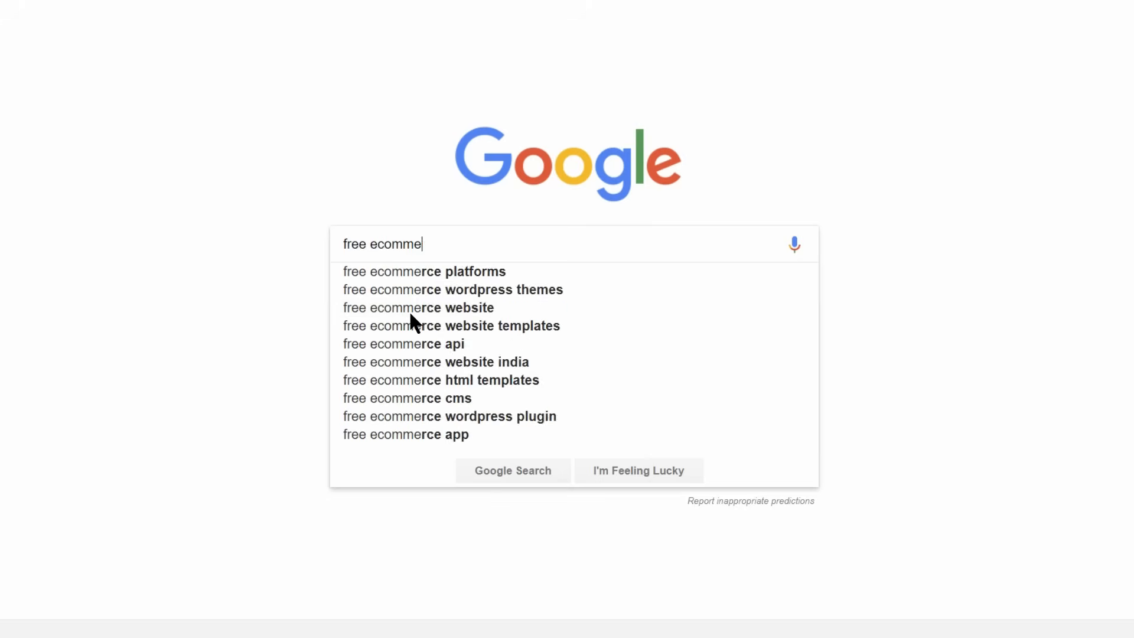
key(Return)
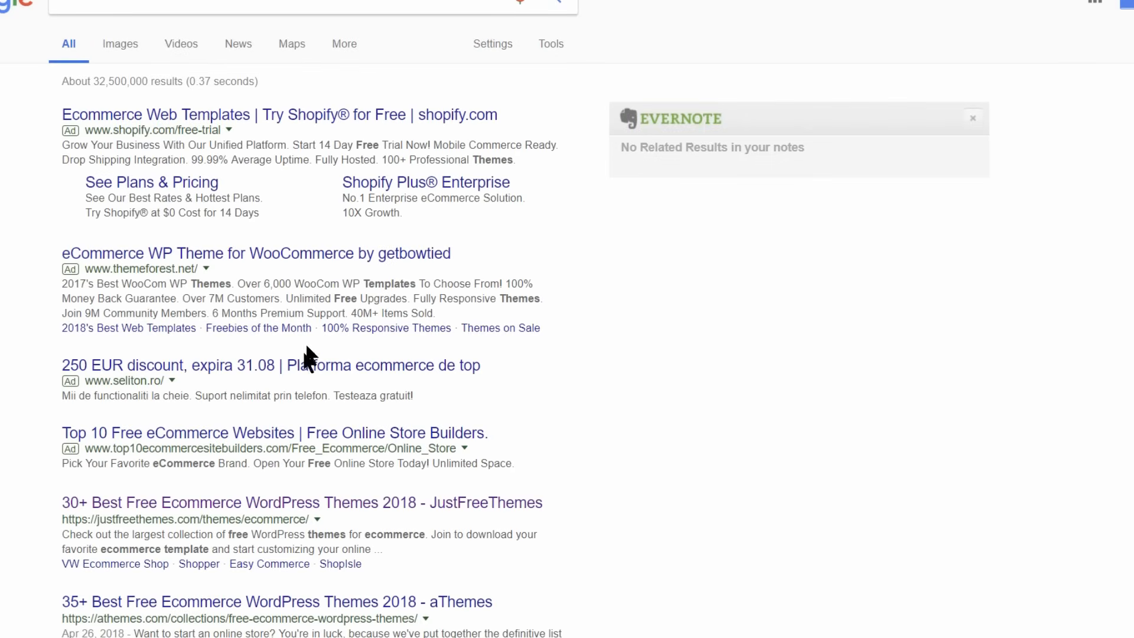
click(243, 502)
scroll(1028, 192, down, 12)
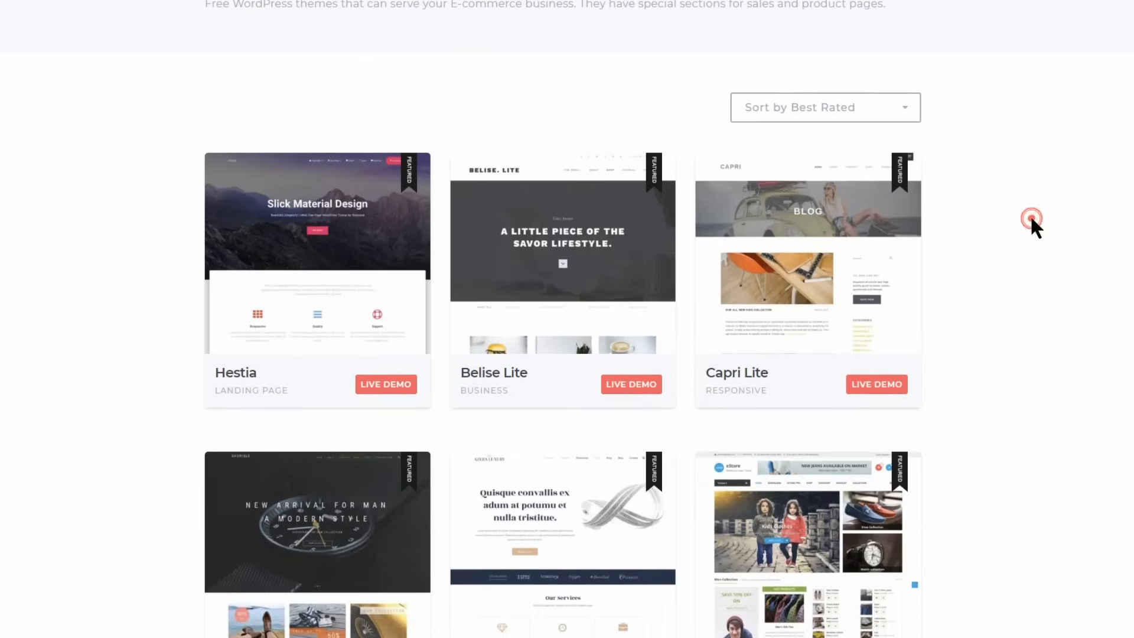
scroll(1012, 235, up, 8)
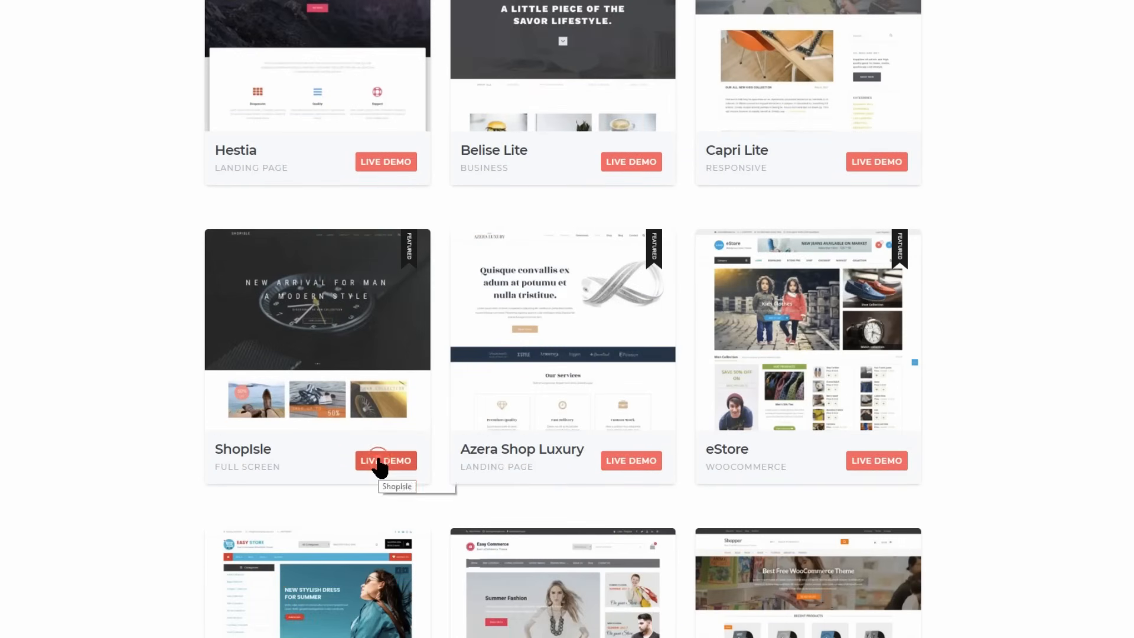
Open the ShopIsle theme's live demo and examine its homepage slides, product sections and footer.
click(379, 464)
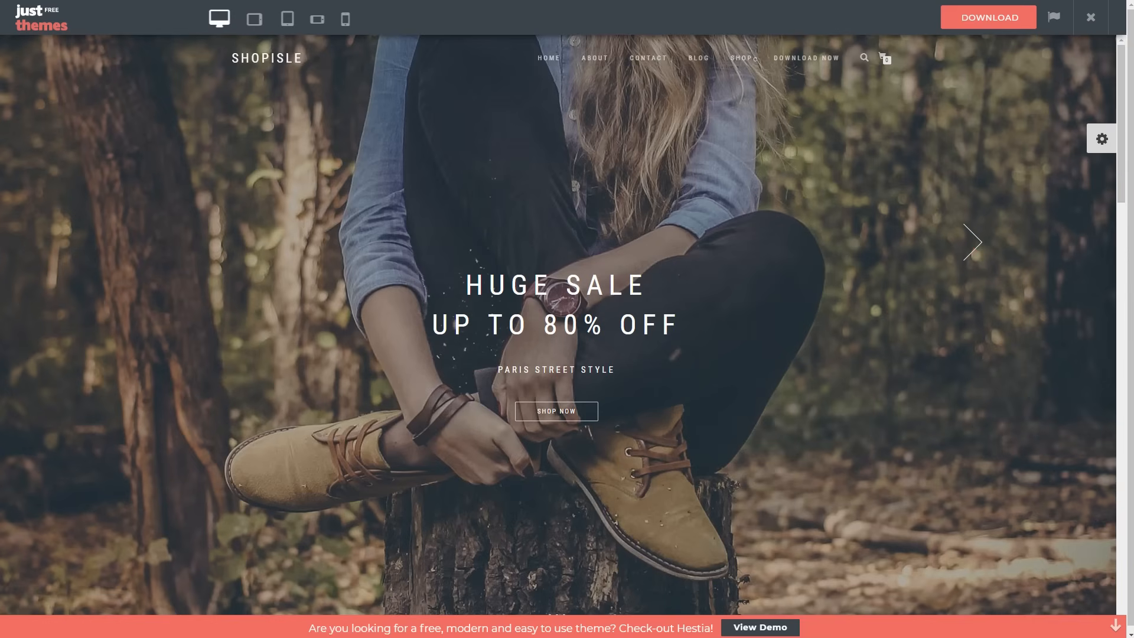
click(972, 242)
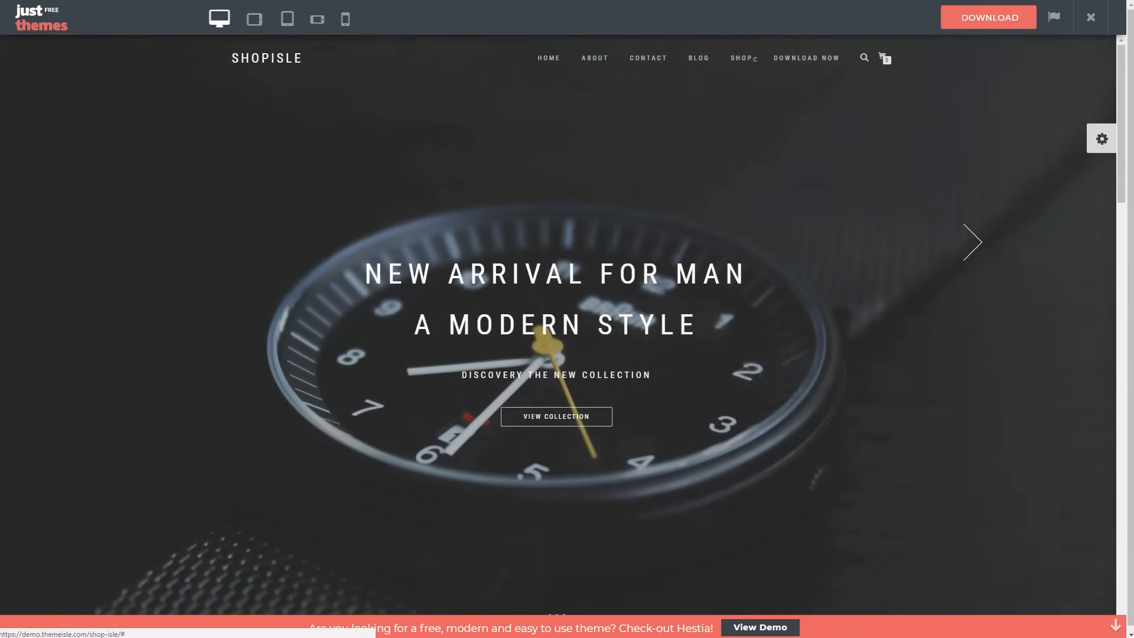
click(972, 242)
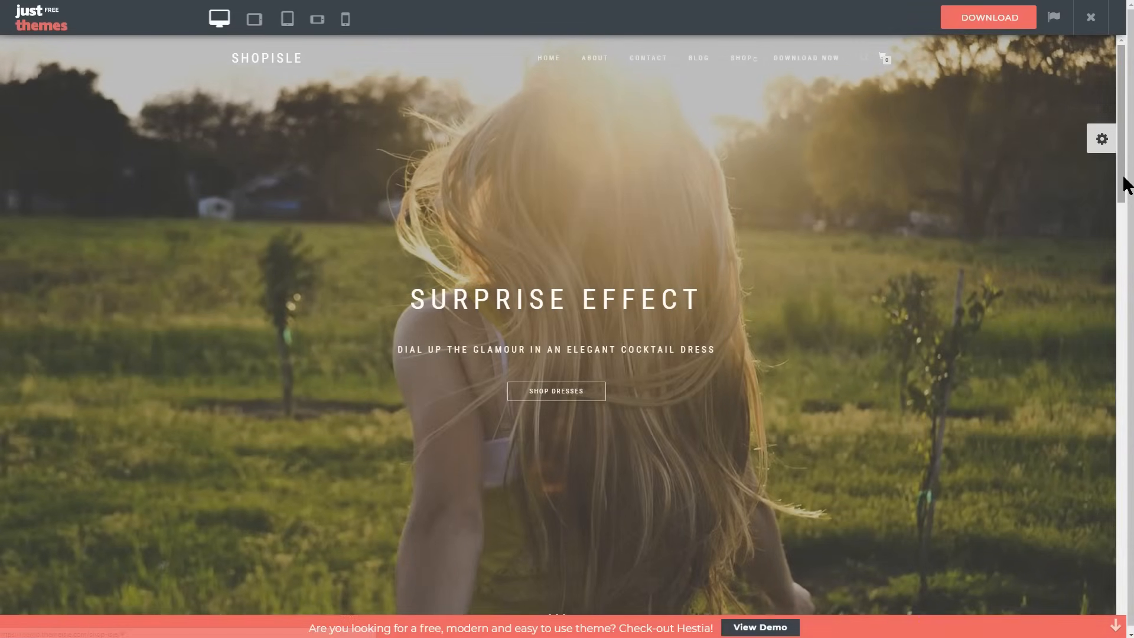
drag(1125, 183, 1124, 328)
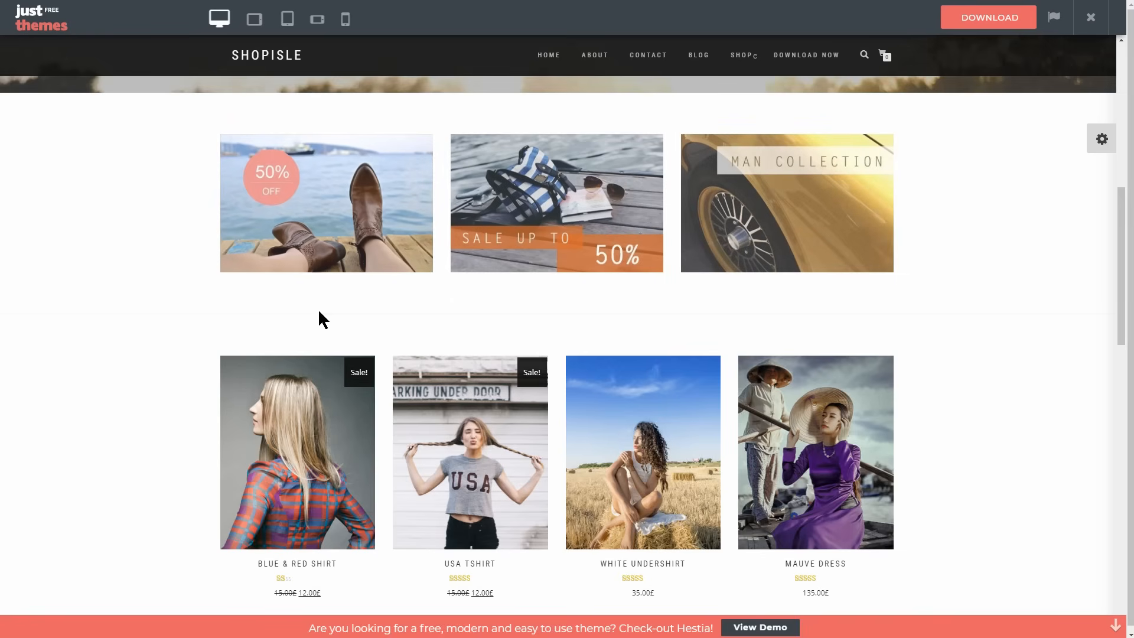
scroll(318, 310, down, 10)
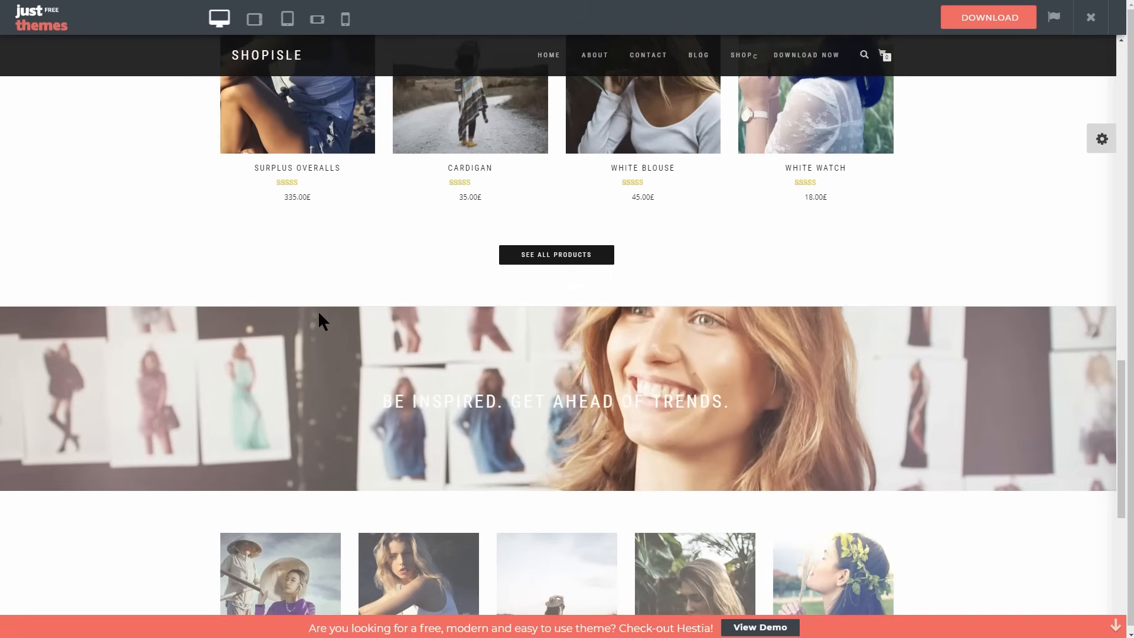
scroll(319, 313, down, 7)
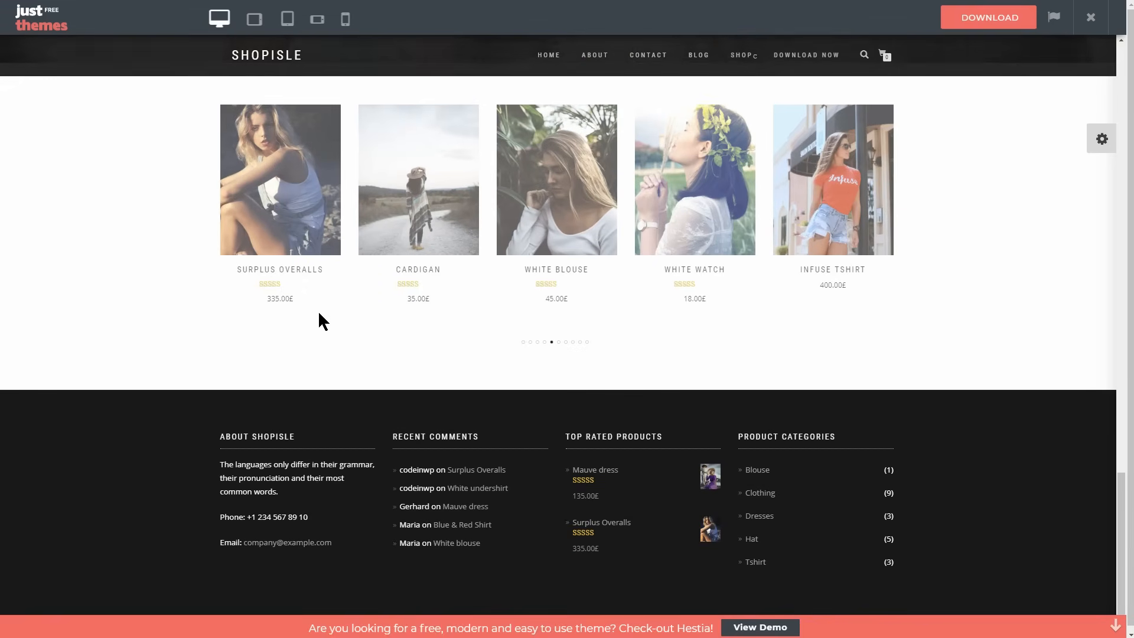
scroll(318, 310, up, 20)
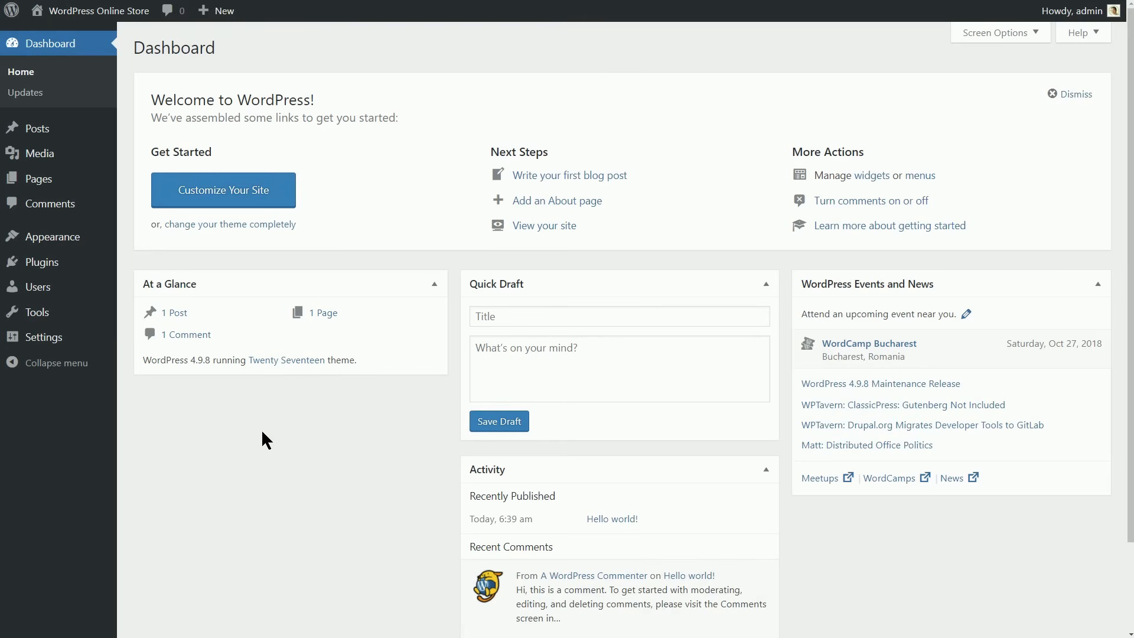
Find the Shop Isle theme in the WordPress theme directory by searching "shopisle", then install and activate it.
mouse_move(83, 239)
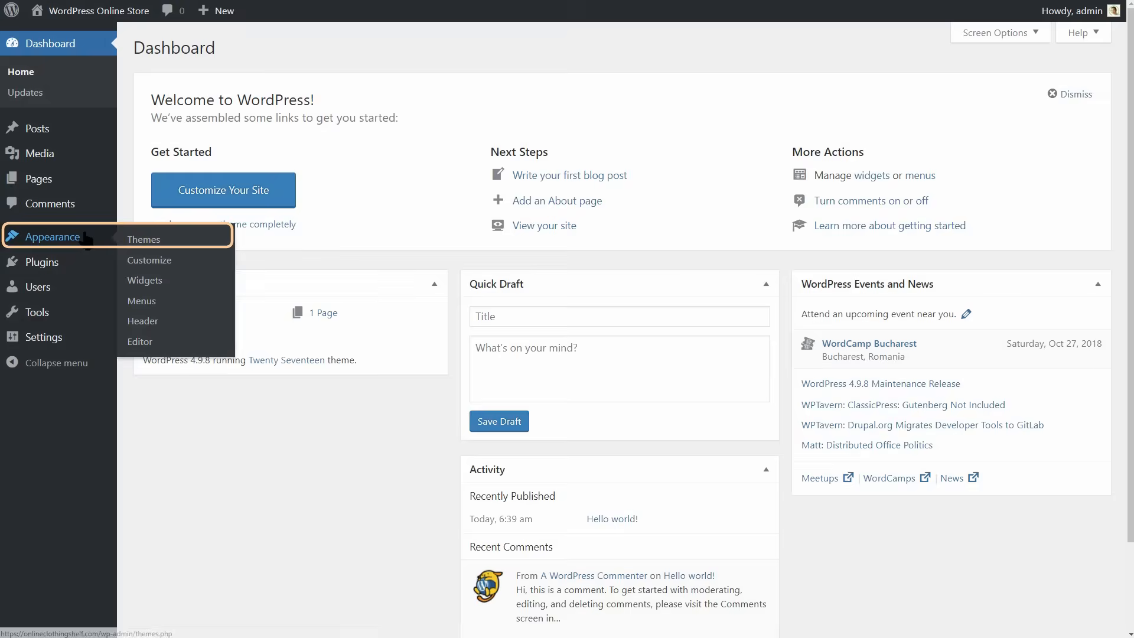
click(158, 243)
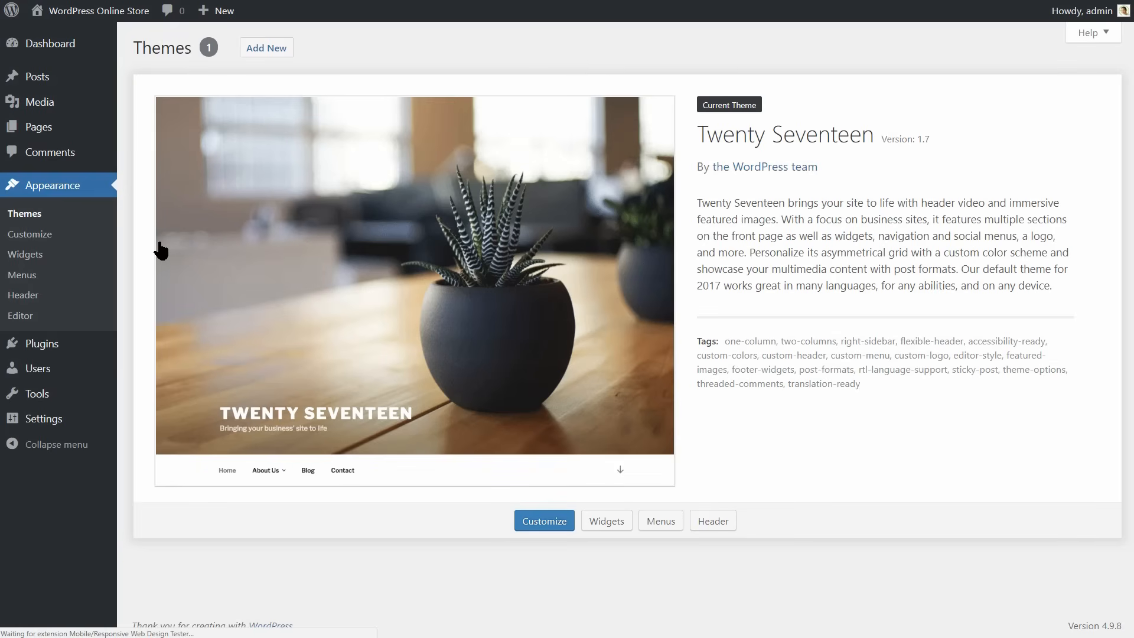
click(266, 48)
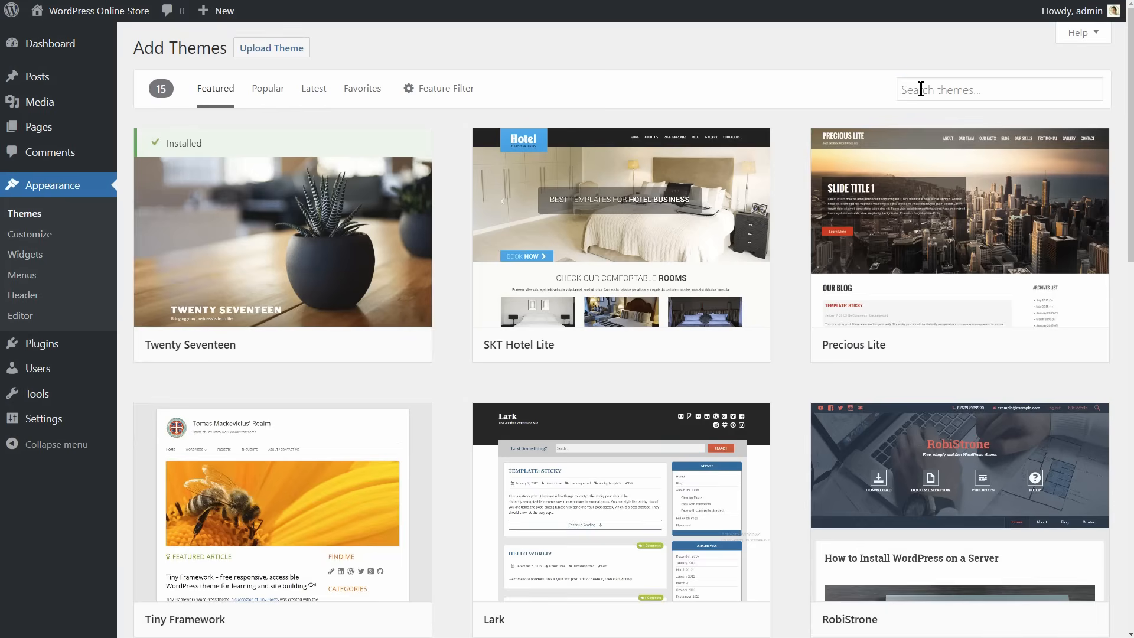
click(920, 89)
text(shopisle)
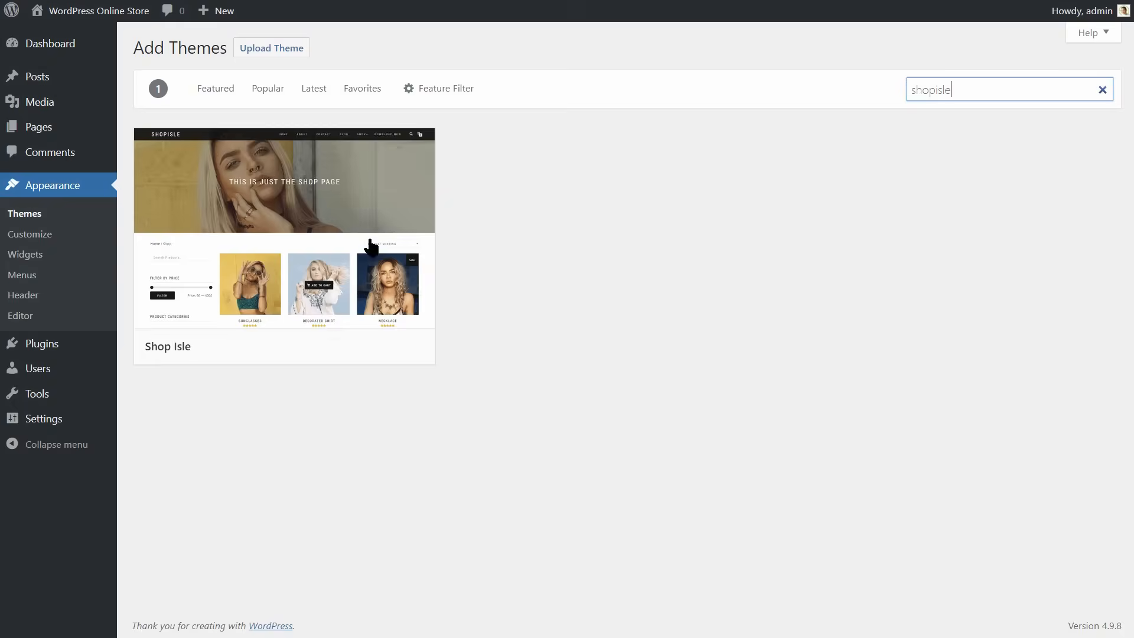
mouse_move(313, 256)
click(354, 350)
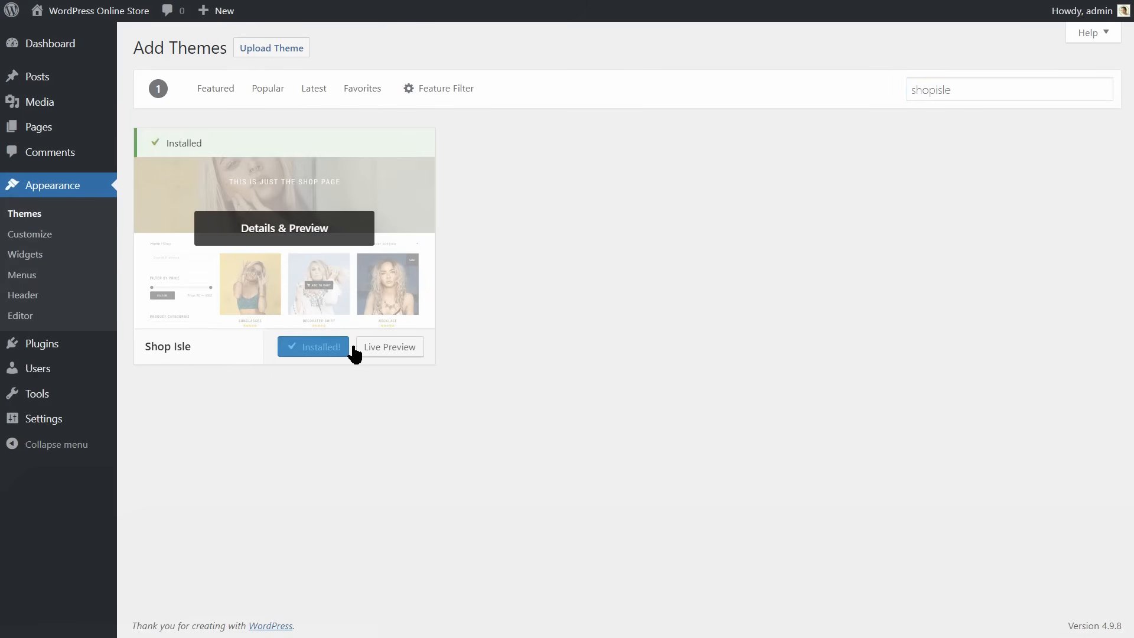
click(332, 353)
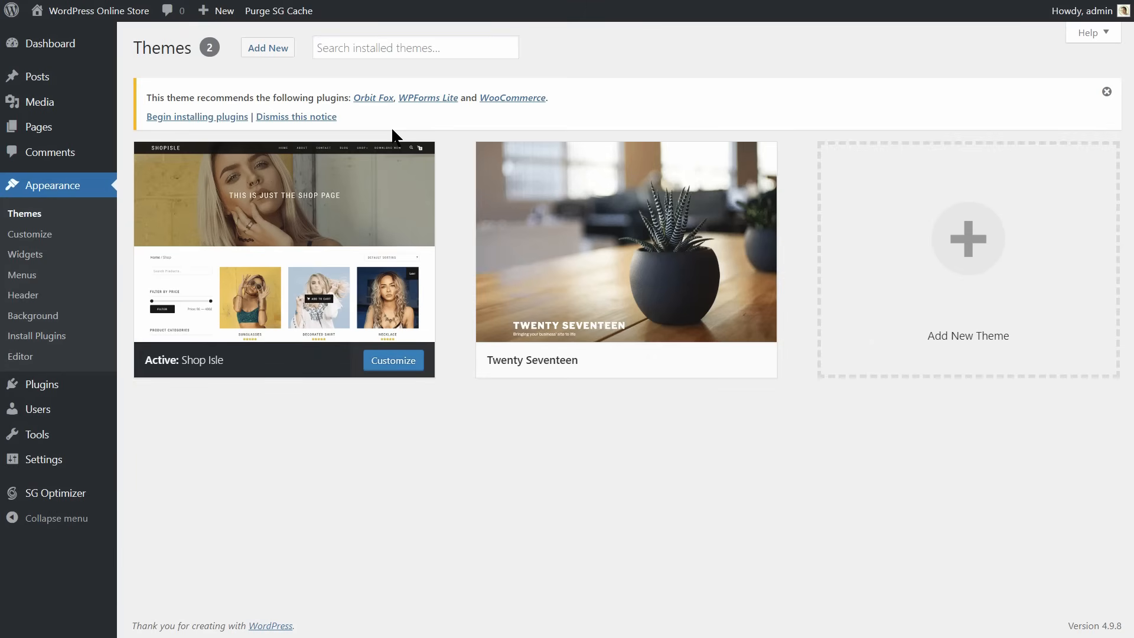
Install the recommended Orbit Fox plugin and activate it among the installed plugins.
click(369, 97)
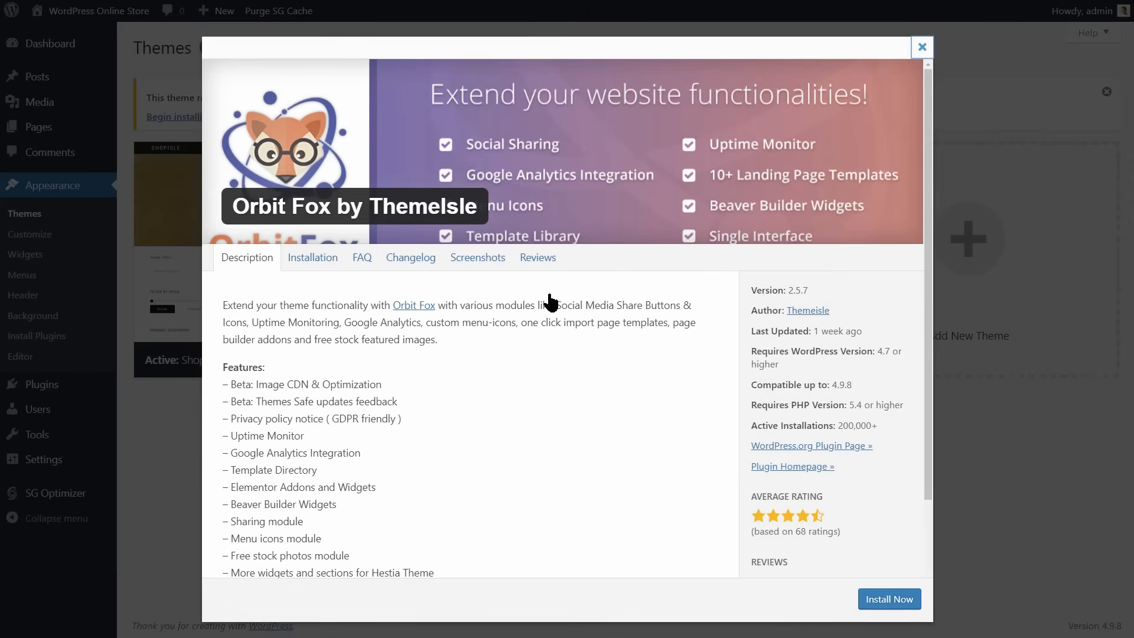
click(890, 599)
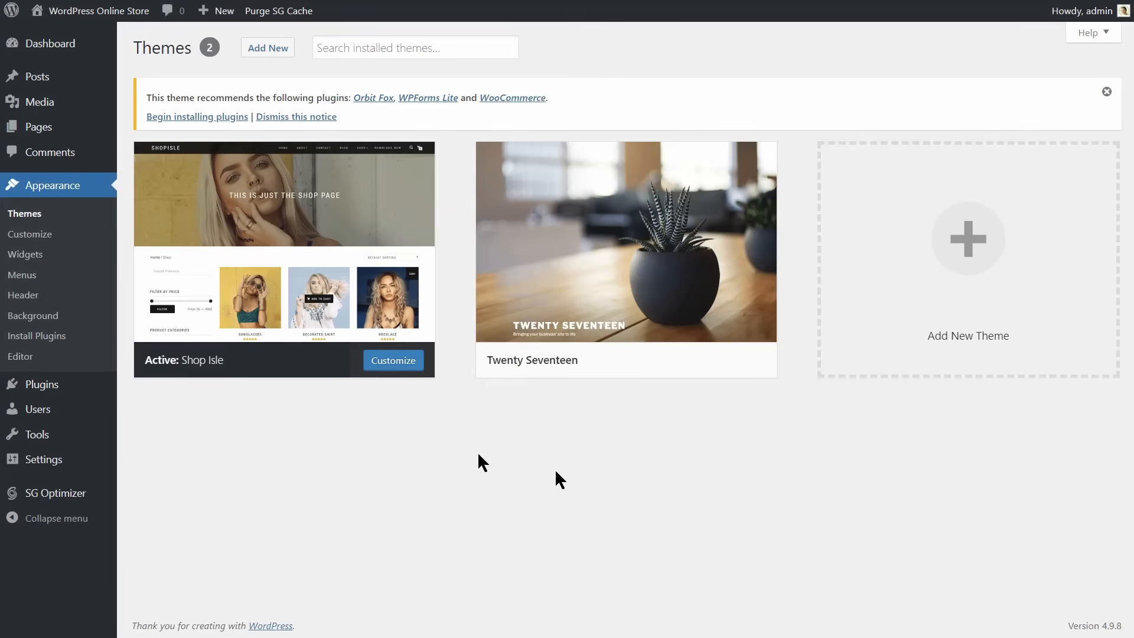
mouse_move(84, 387)
click(159, 388)
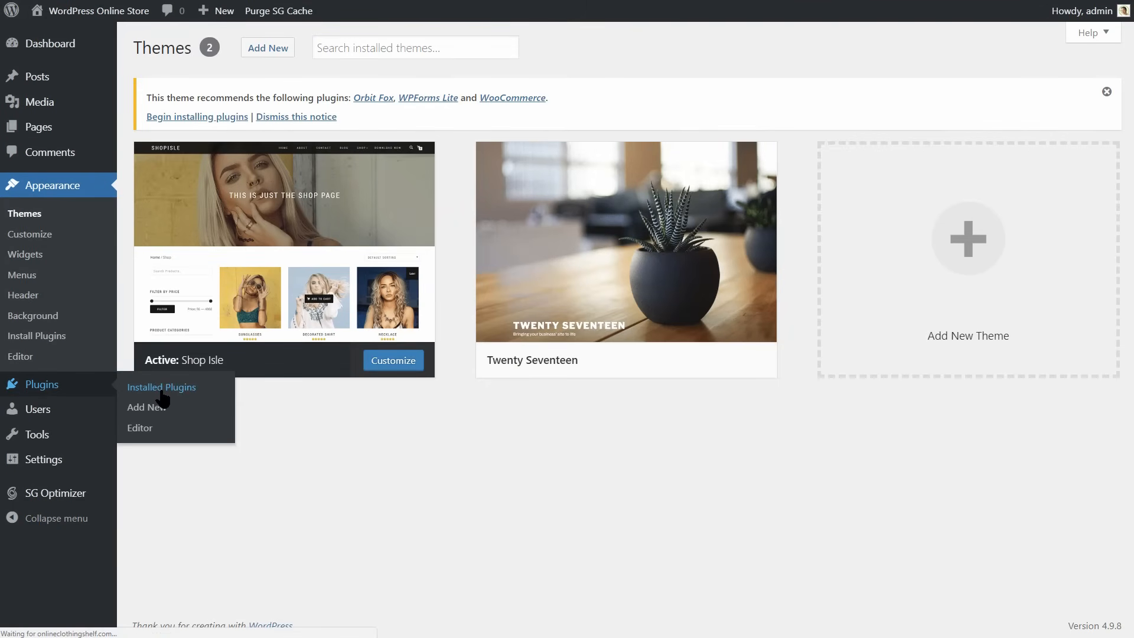
click(185, 254)
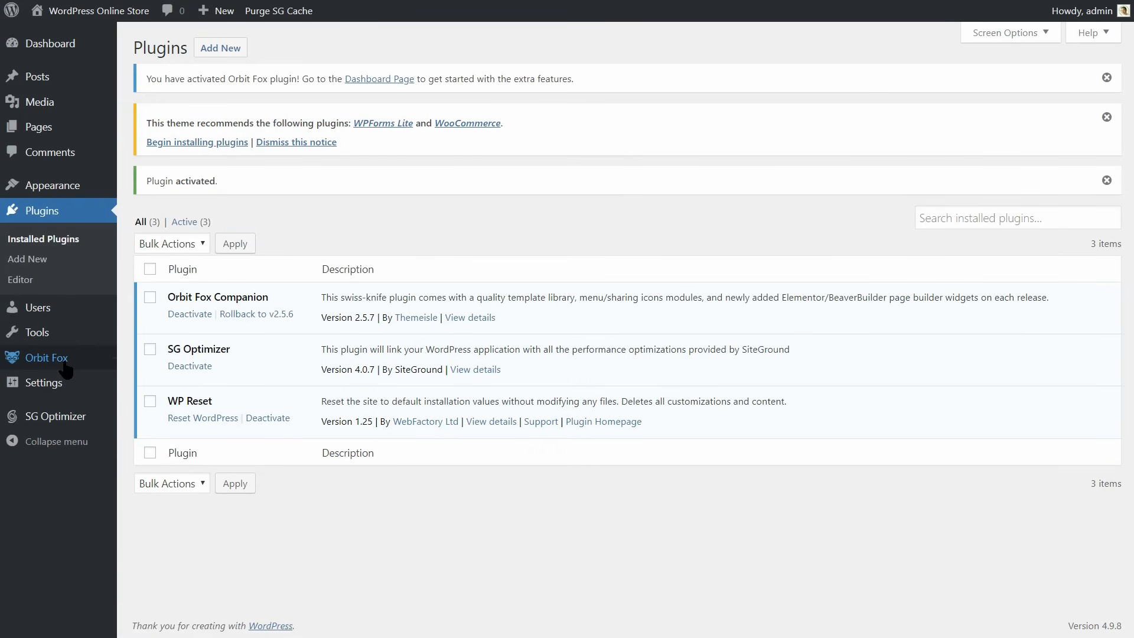
Activate the Safe Updates module in the Orbit Fox general settings and give the consent it asks for.
mouse_move(65, 368)
click(145, 362)
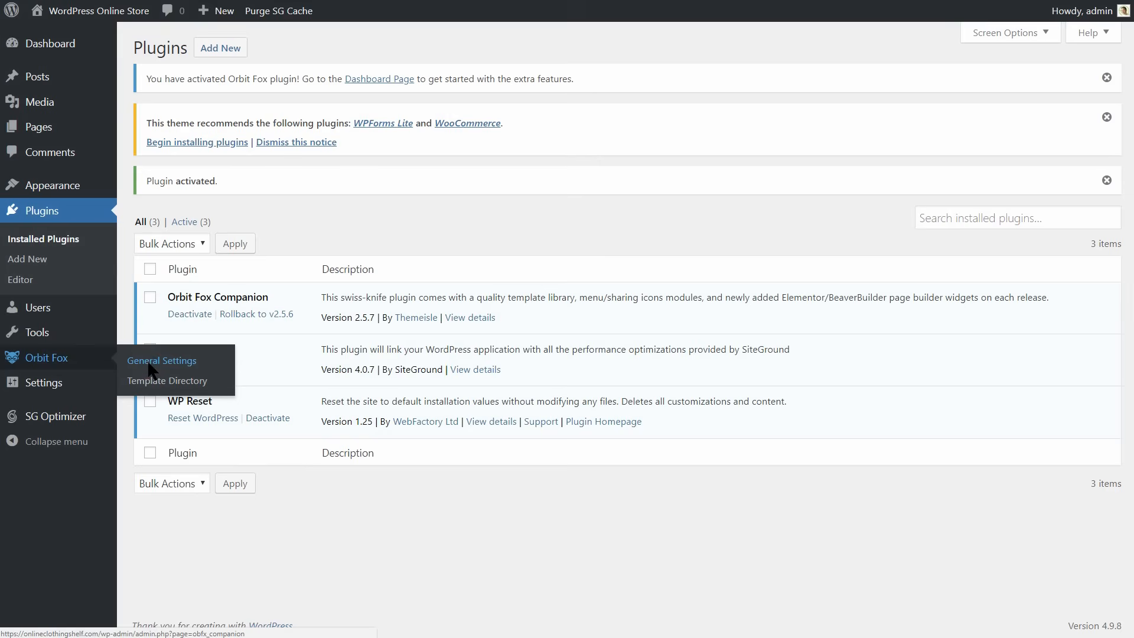
scroll(1130, 284, down, 5)
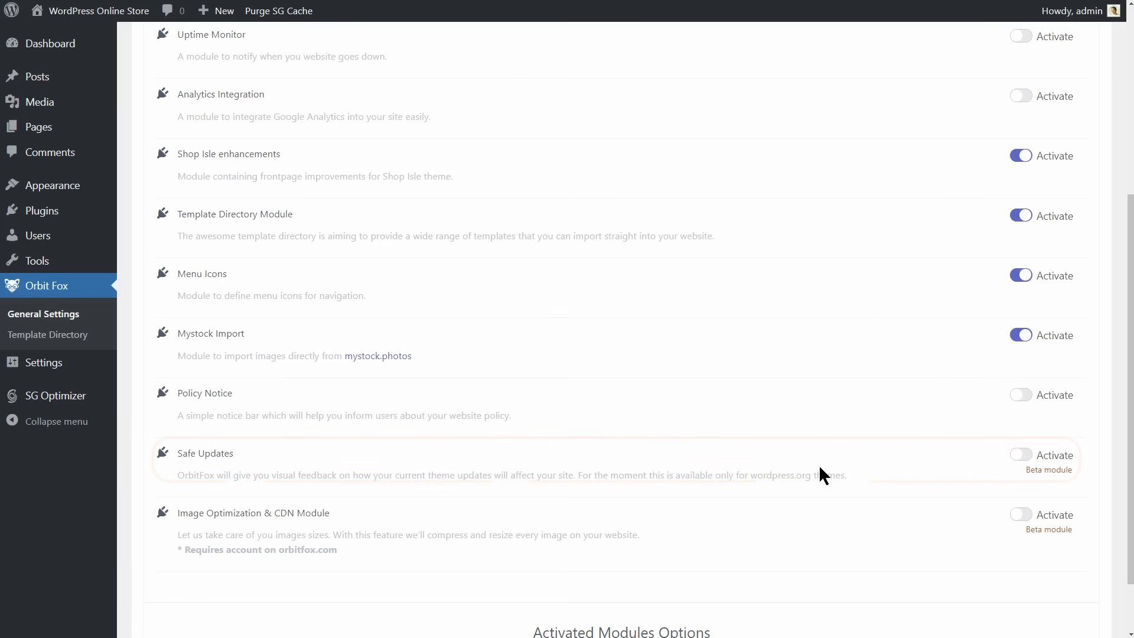
click(1020, 454)
scroll(1015, 463, down, 4)
click(199, 550)
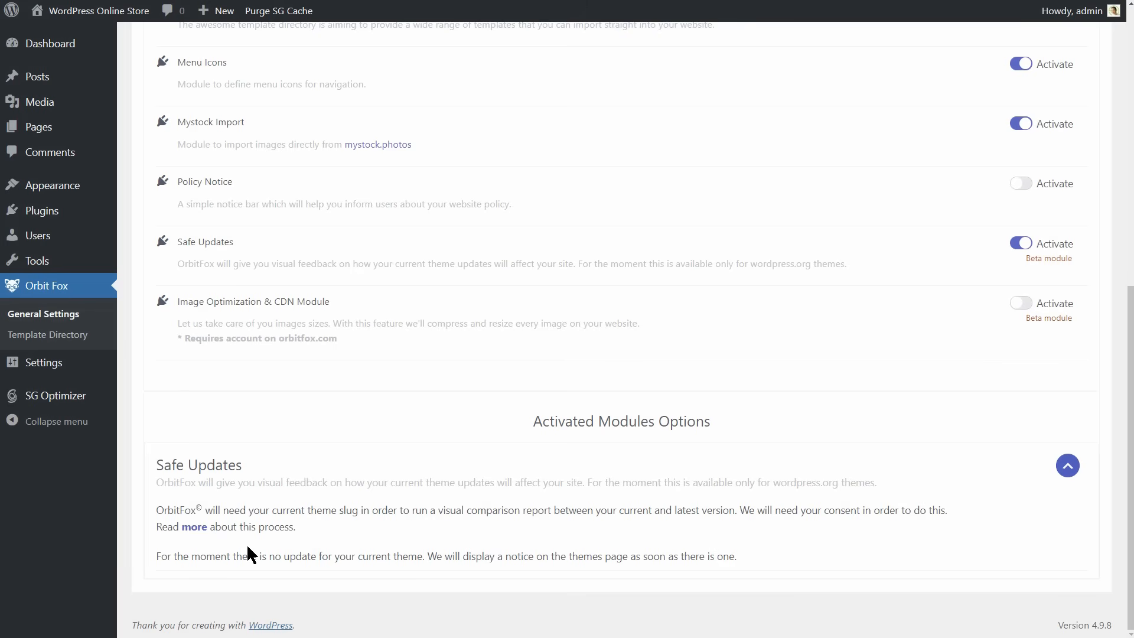
Activate the Image Optimization & CDN Module and connect it to the OrbitFox service by pasting the API key.
click(1016, 303)
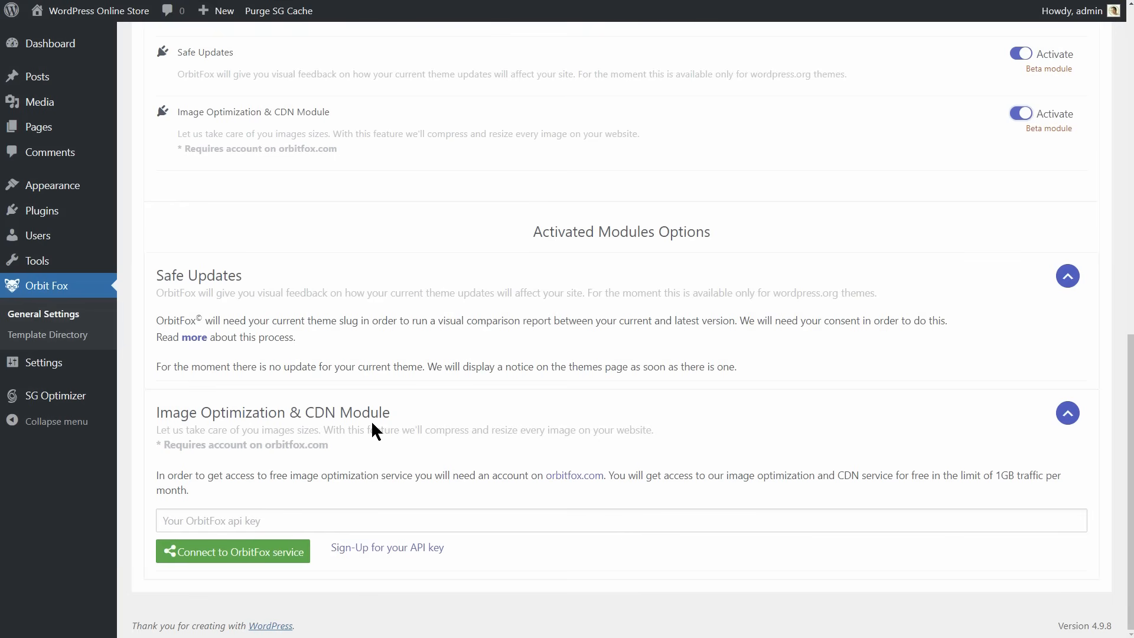
click(251, 521)
right_click(189, 519)
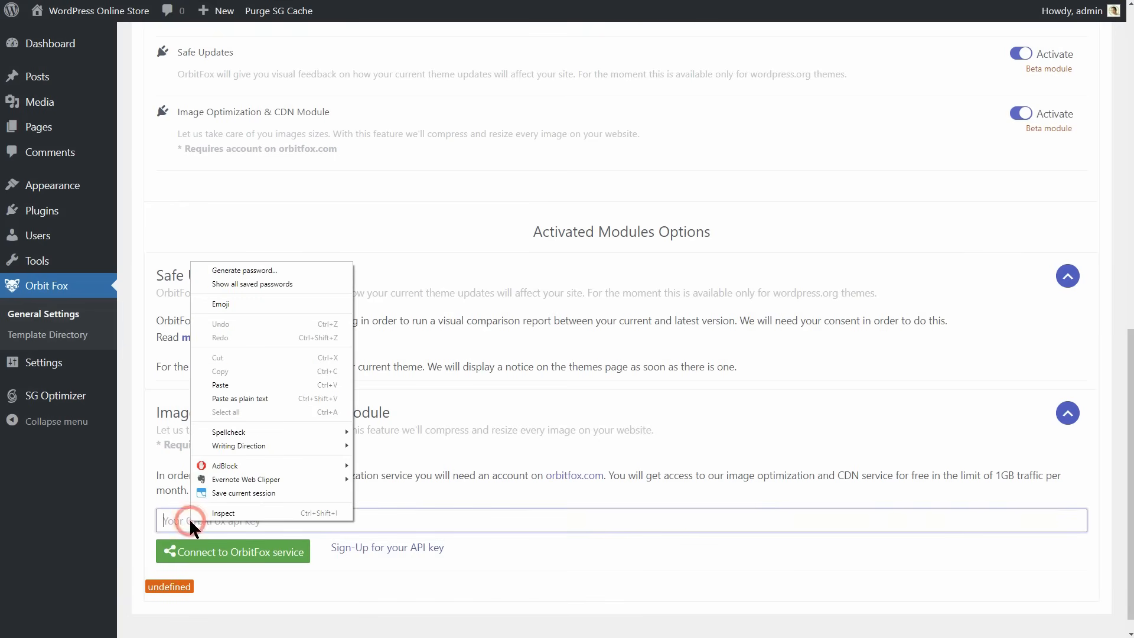
click(254, 384)
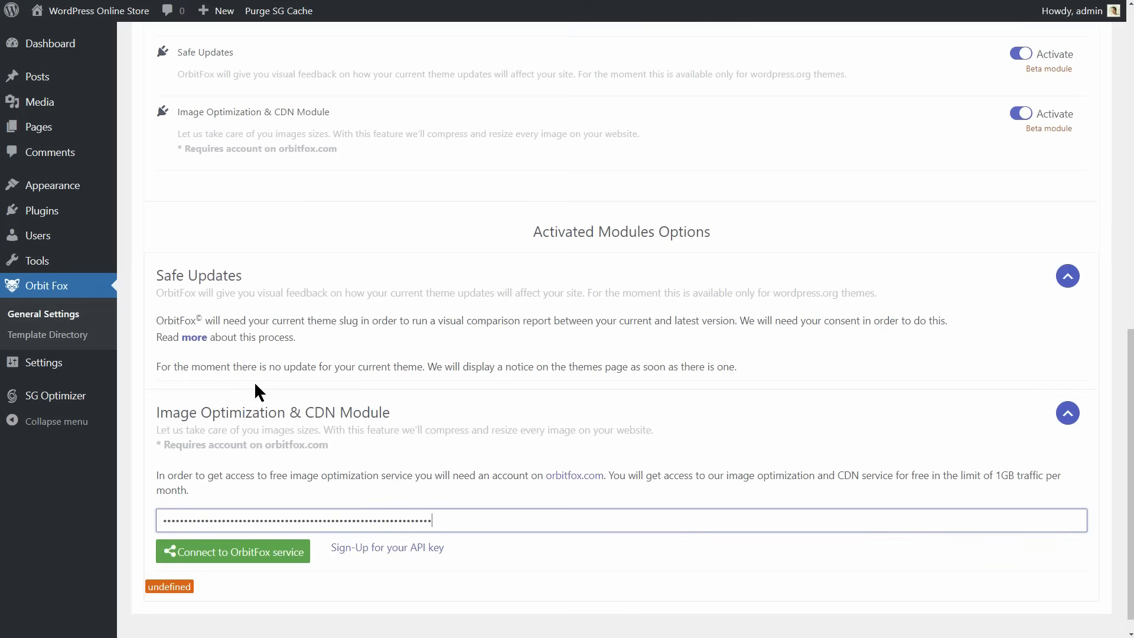
click(254, 558)
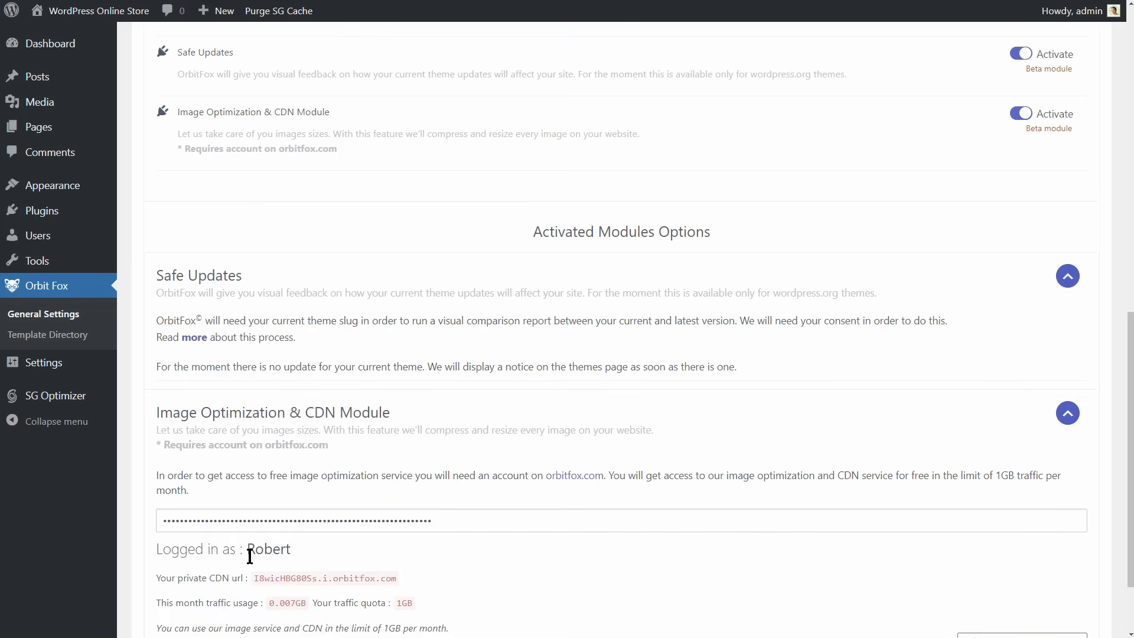
Enable serving all optimised images through the OrbitFox CDN.
scroll(260, 531, down, 2)
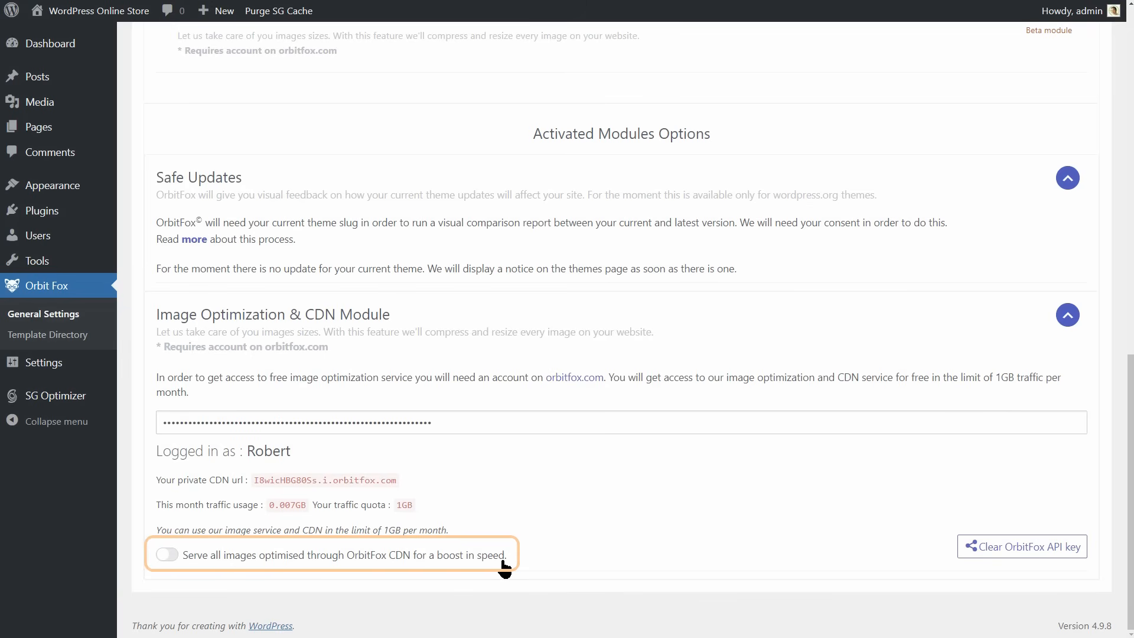
click(167, 555)
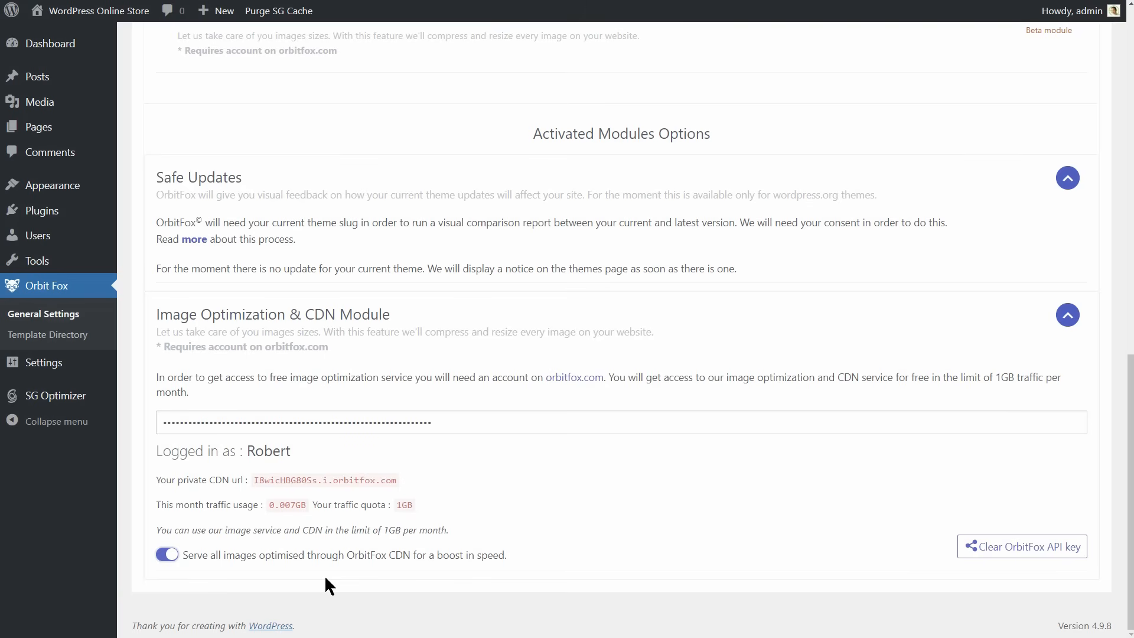
Activate the Uptime Monitor module, enter the notification email address for downtime alerts and save it.
scroll(466, 480, up, 10)
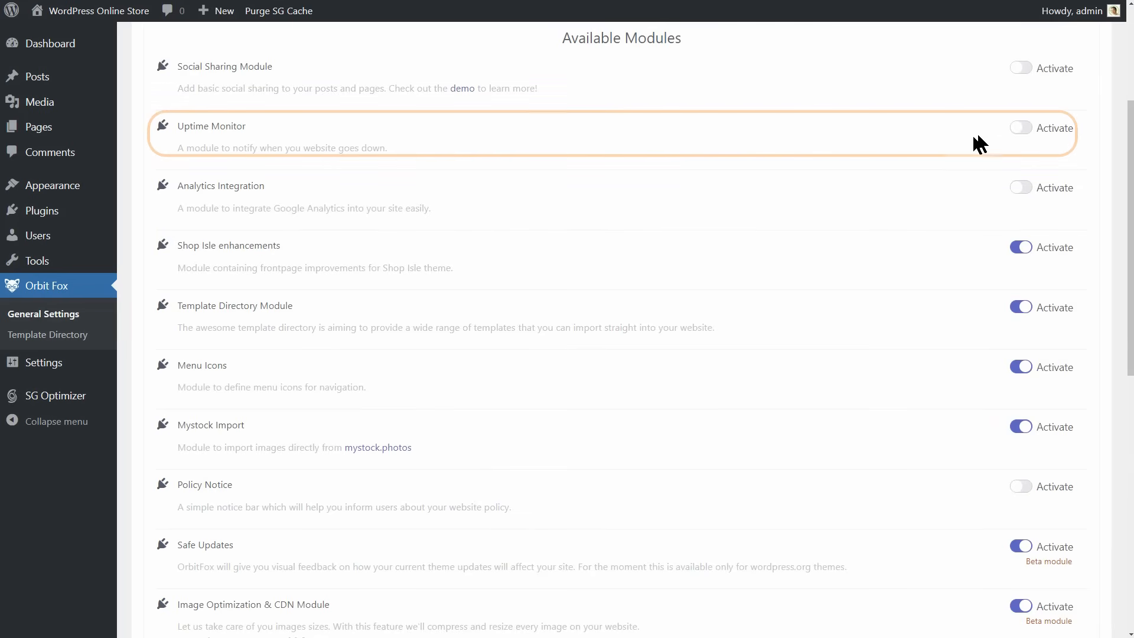
click(1021, 128)
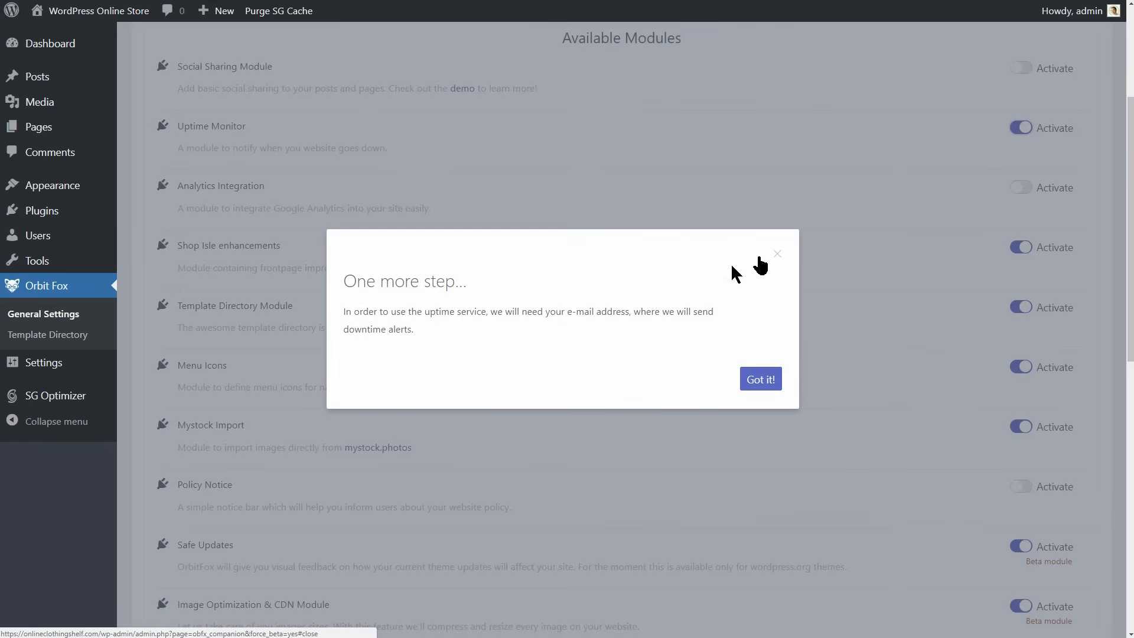
click(761, 380)
click(203, 387)
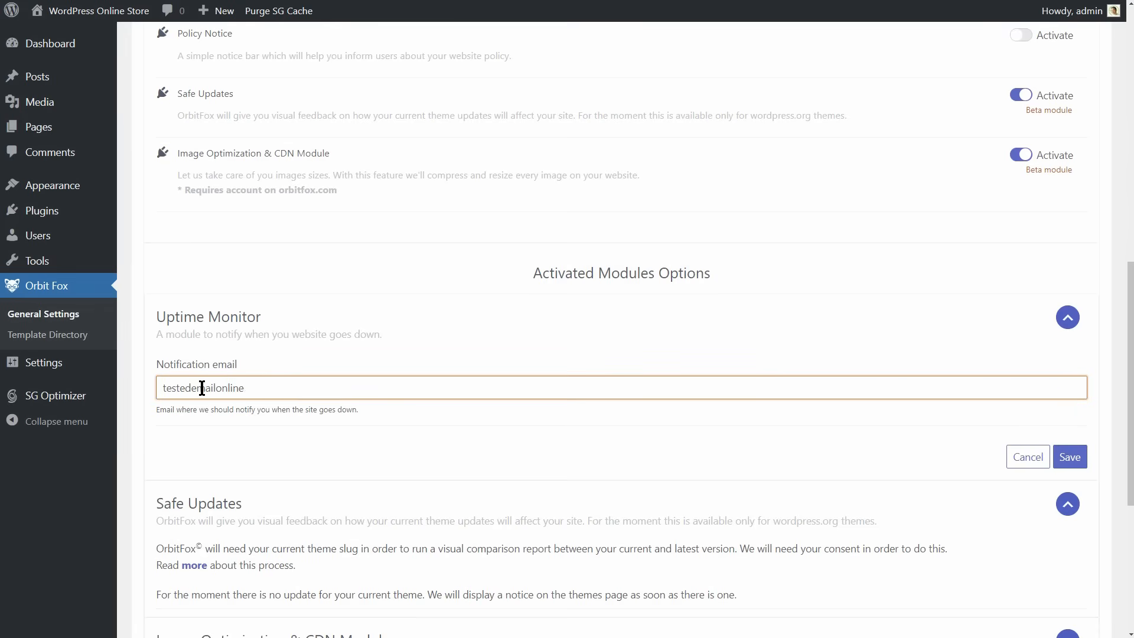
click(1066, 459)
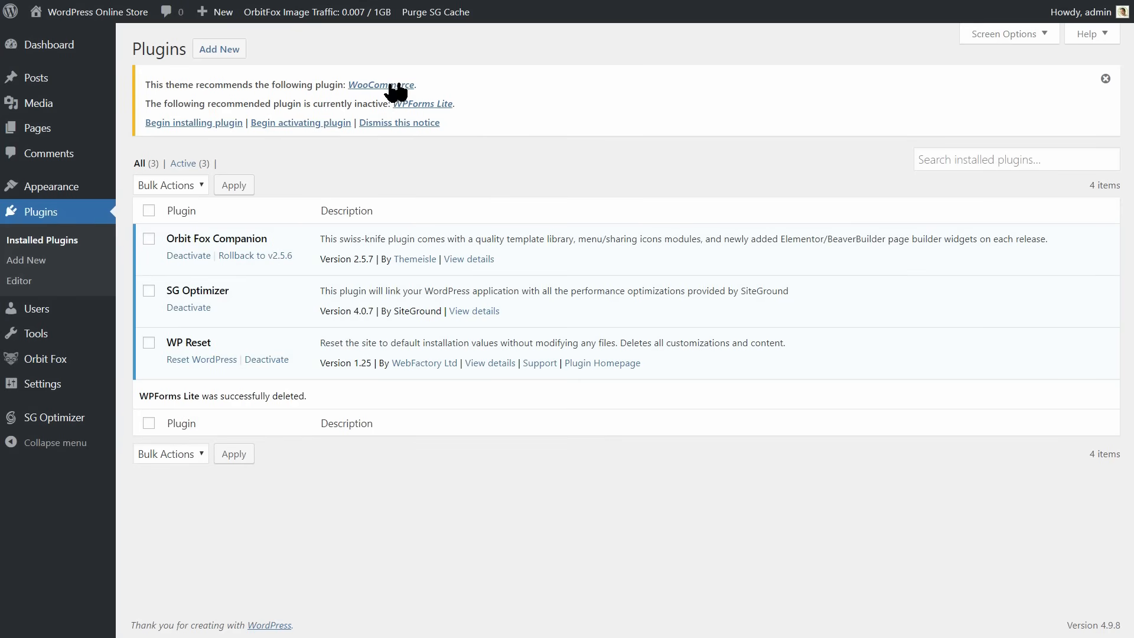
Install the recommended WooCommerce plugin and return to the list of installed plugins.
click(383, 85)
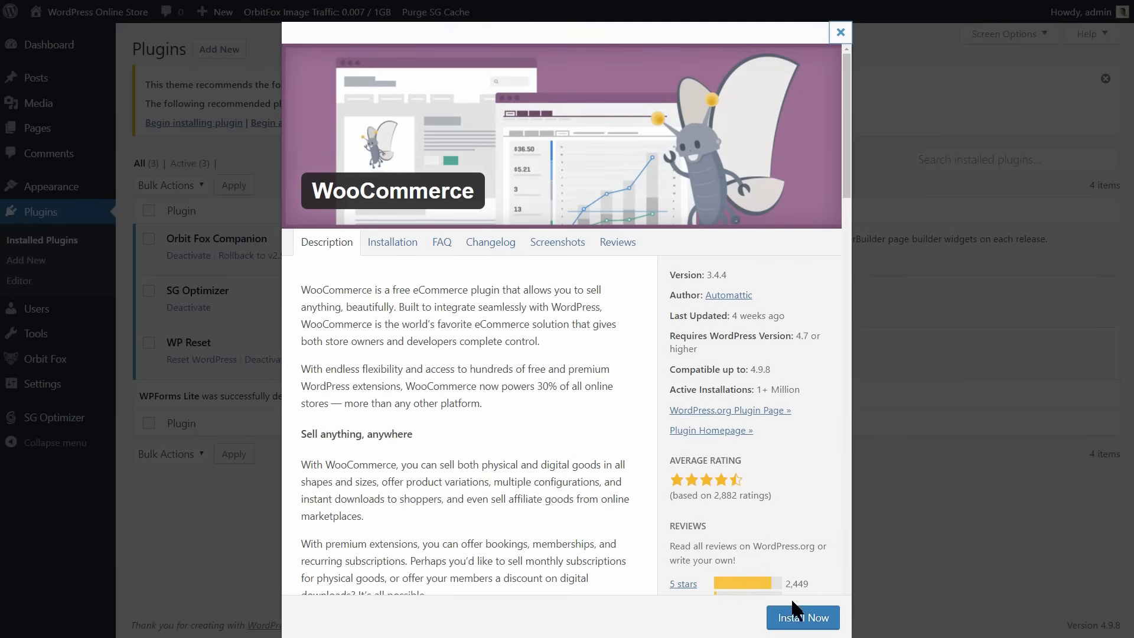
click(797, 614)
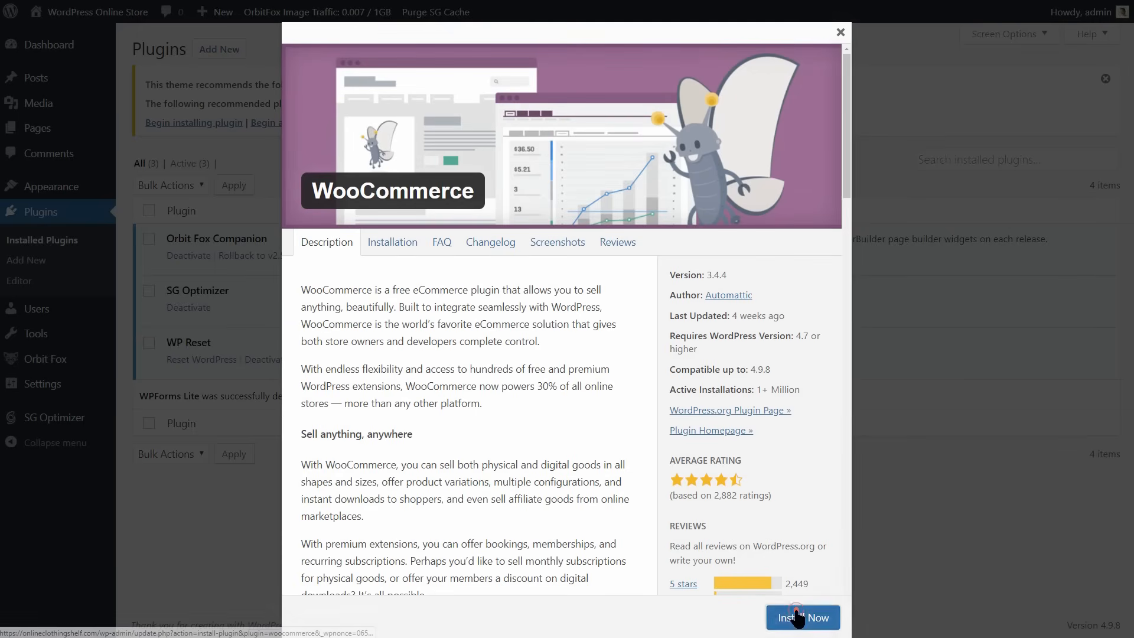
click(51, 242)
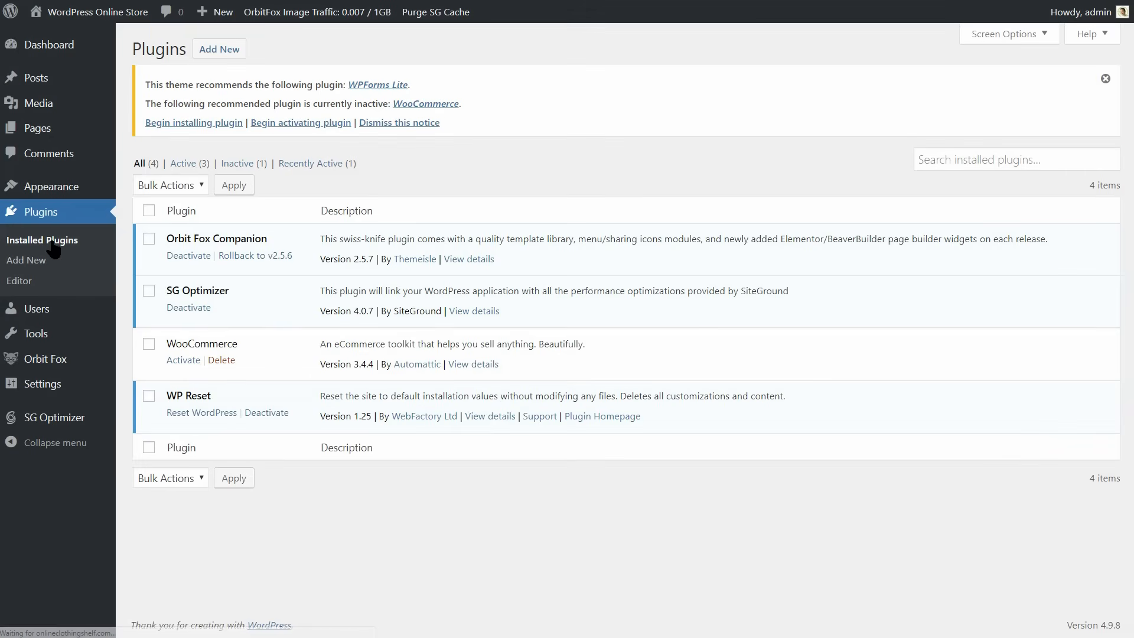
Activate the WooCommerce plugin and run its setup wizard.
click(183, 361)
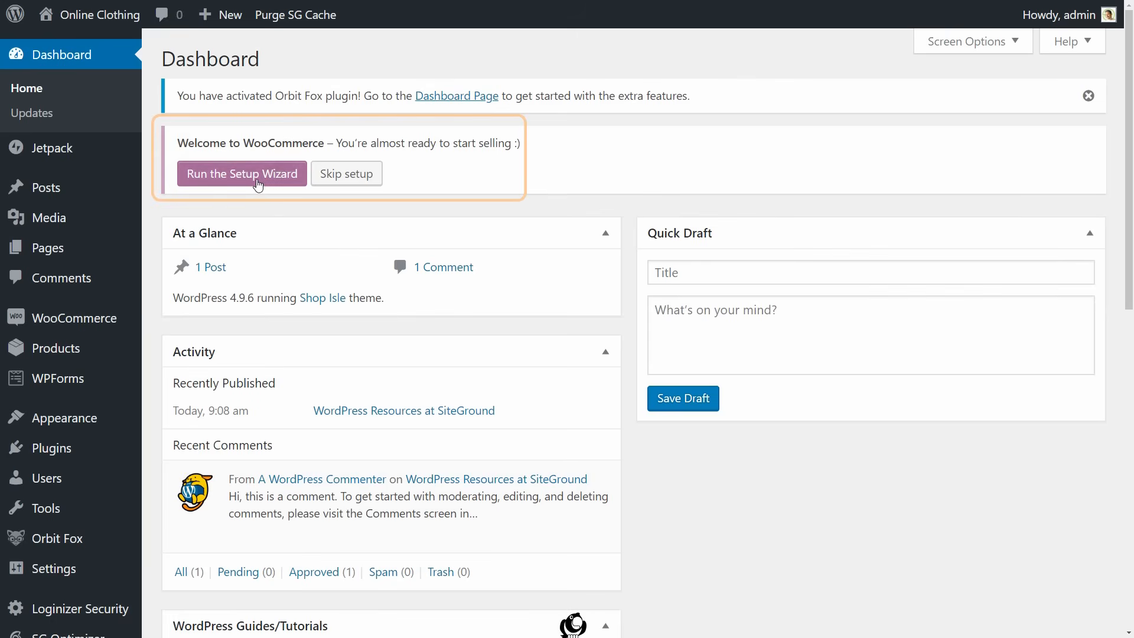
click(257, 177)
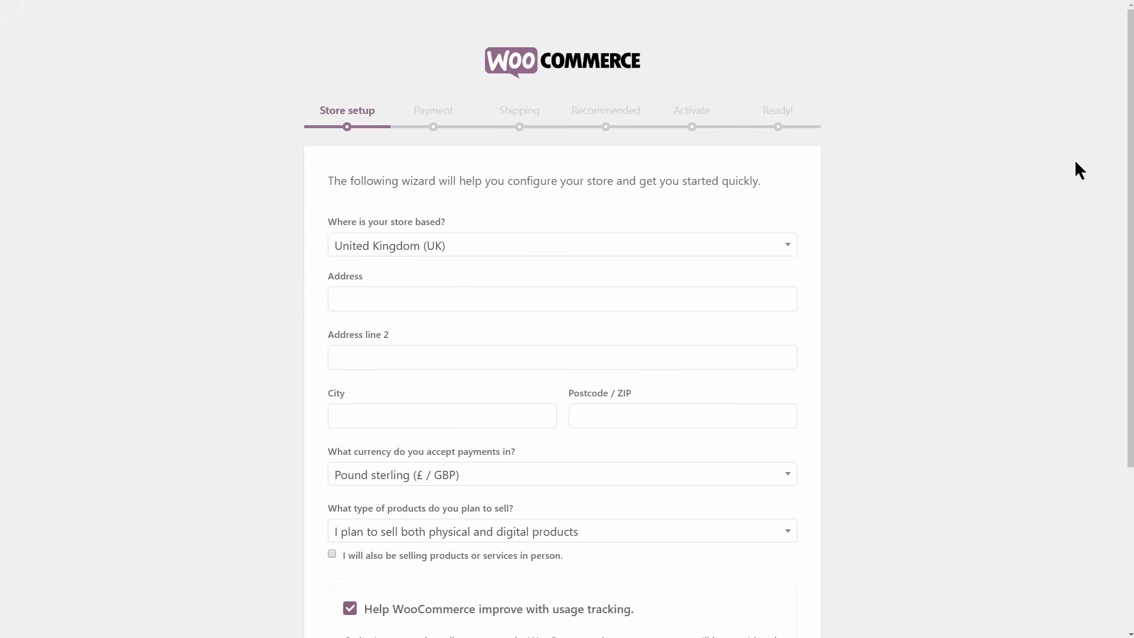
Set the store's country to United States (US) and enter its street address.
drag(1129, 170, 1130, 287)
click(425, 89)
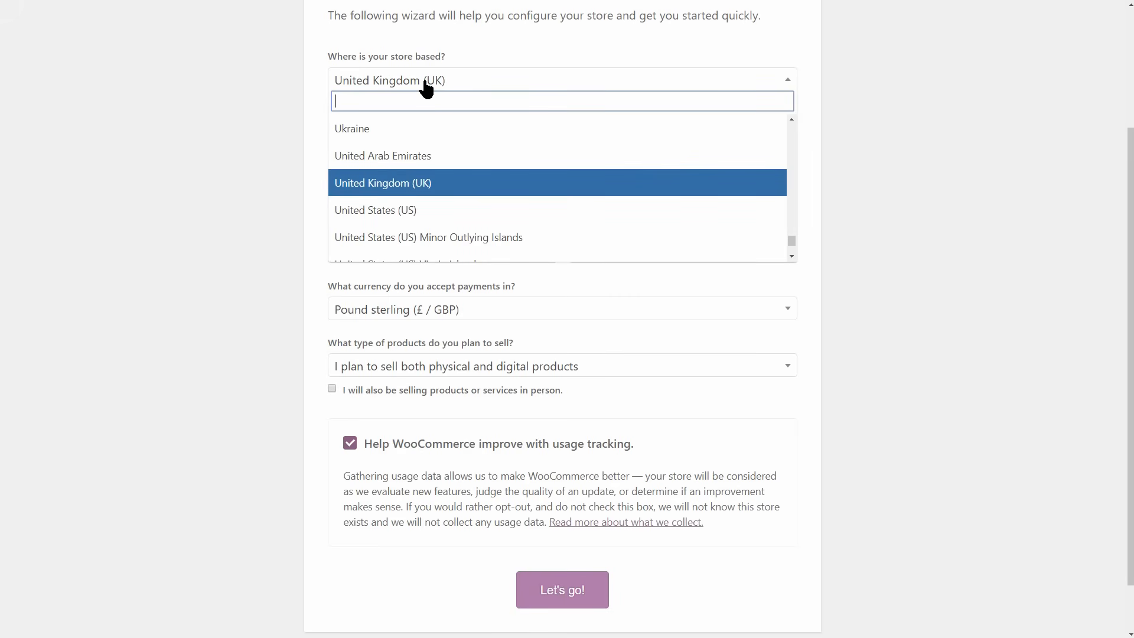
click(417, 209)
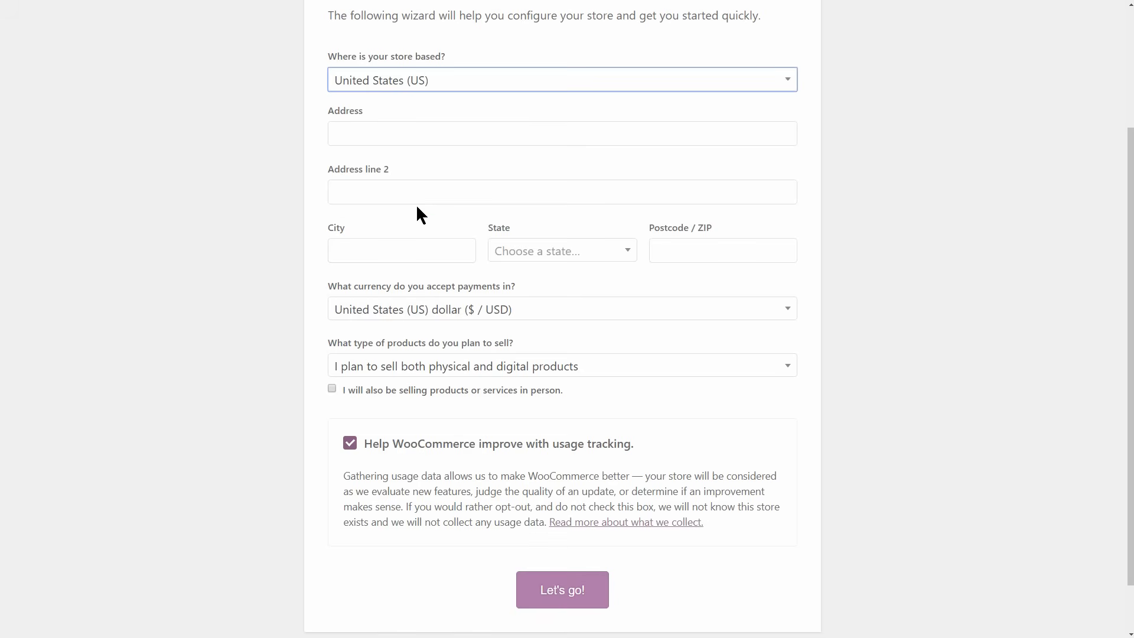
click(380, 132)
text(Clothing Street 44)
Fill in the store's city, choose New York as the state and enter the postcode.
click(379, 249)
text(New York)
click(558, 252)
text(new y)
key(Return)
click(683, 251)
text(12345)
Complete the store setup page with United States (US) dollar as currency, physical products only and usage tracking turned off.
click(544, 313)
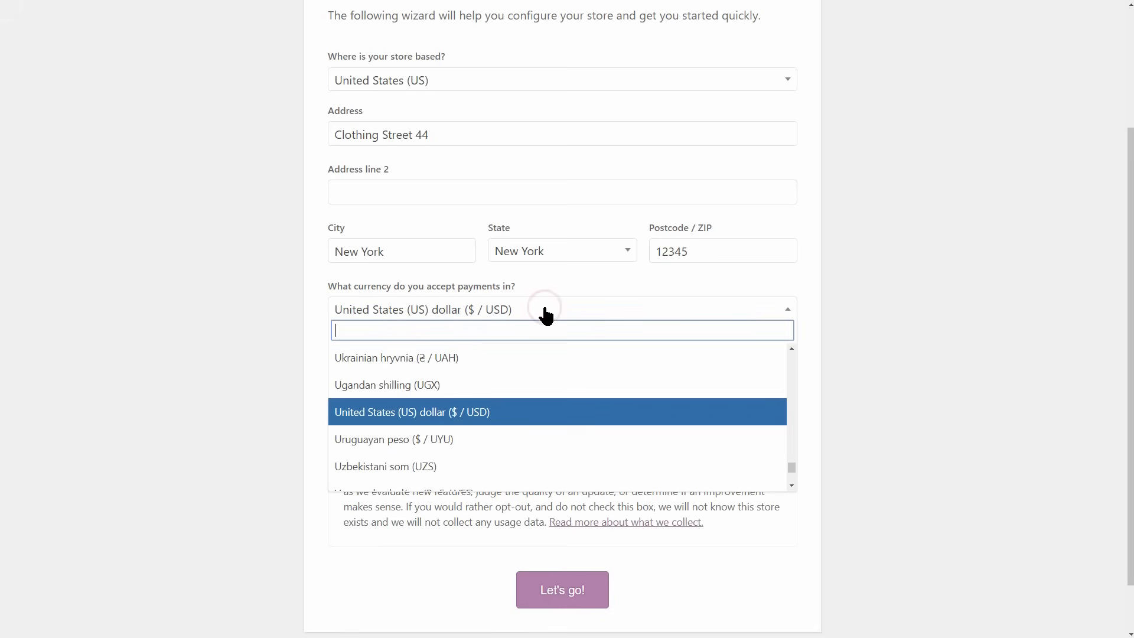
click(509, 423)
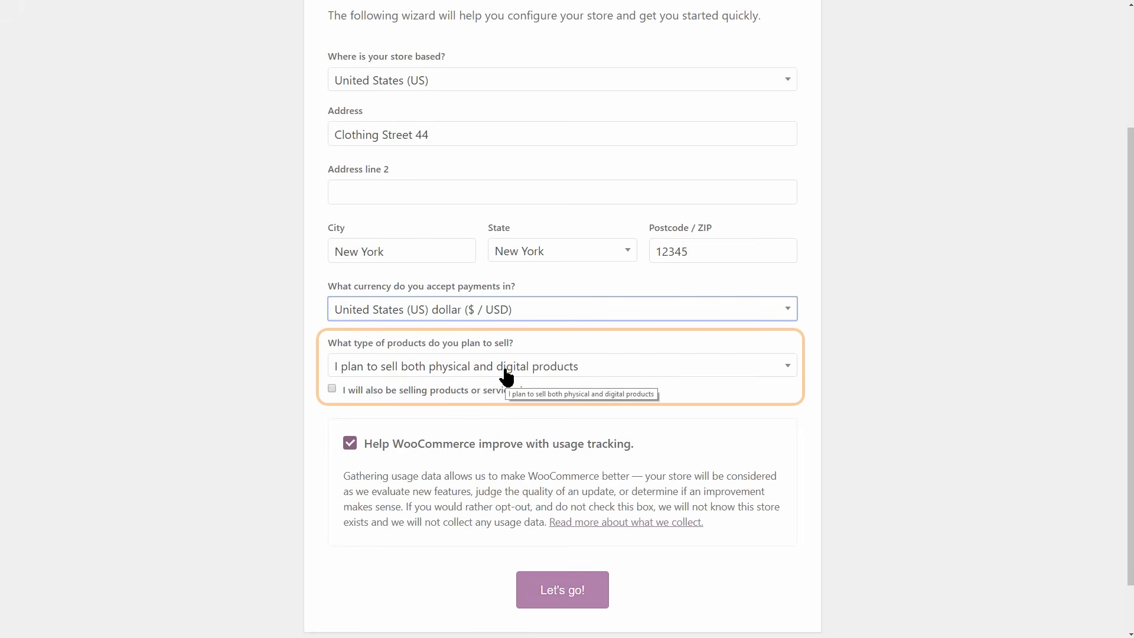
click(506, 372)
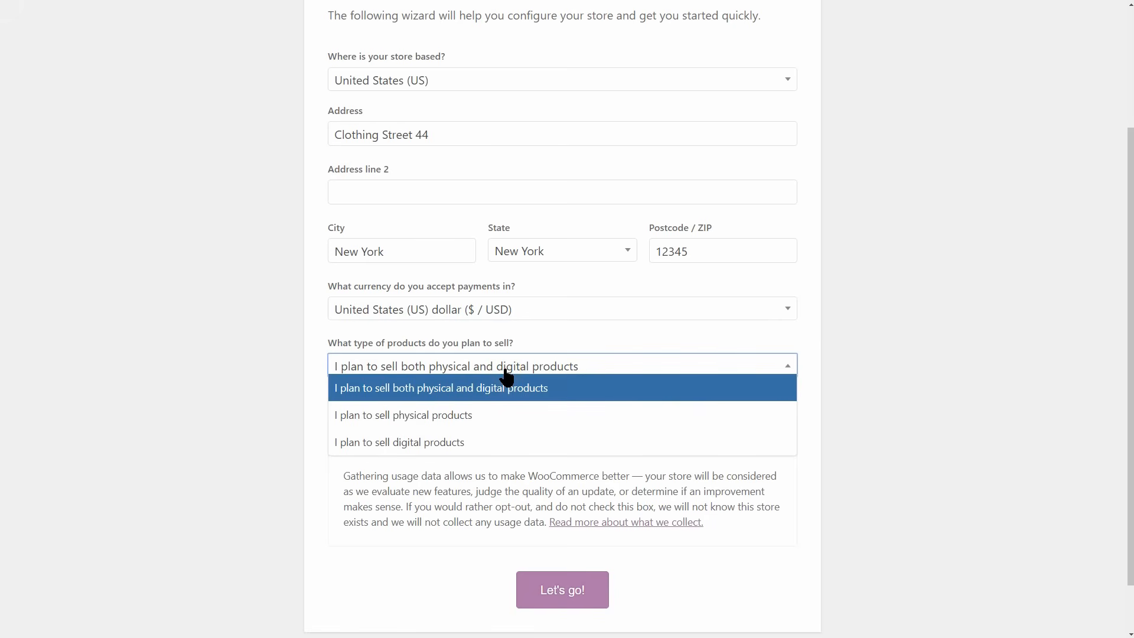
click(456, 416)
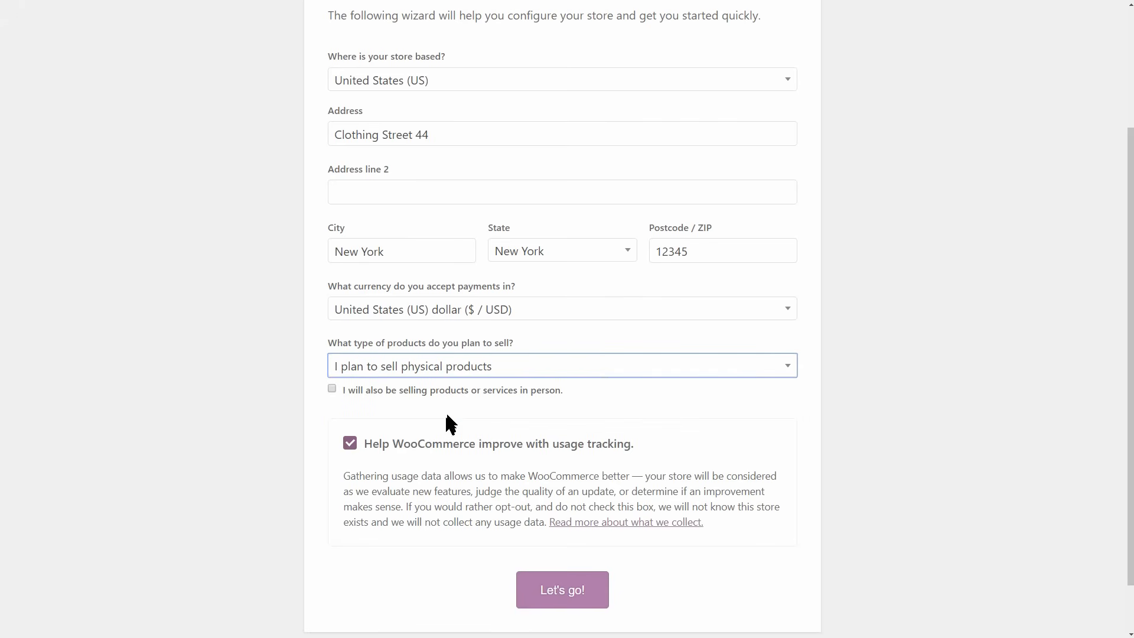
click(349, 444)
click(556, 591)
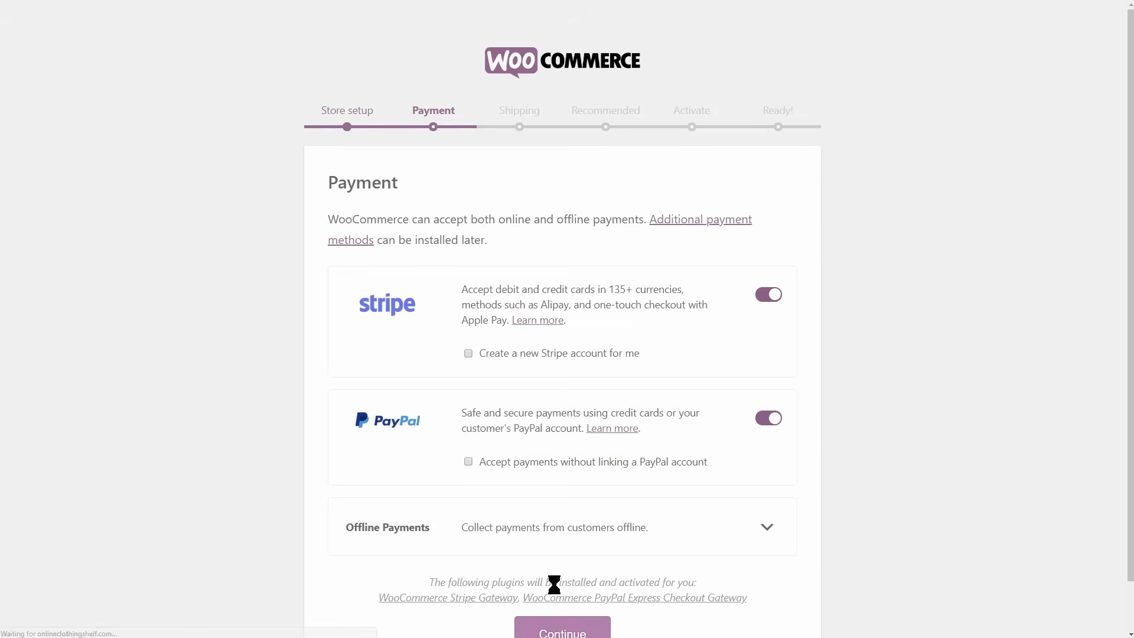
Turn off Stripe as a payment method for the store.
drag(1131, 232, 1129, 306)
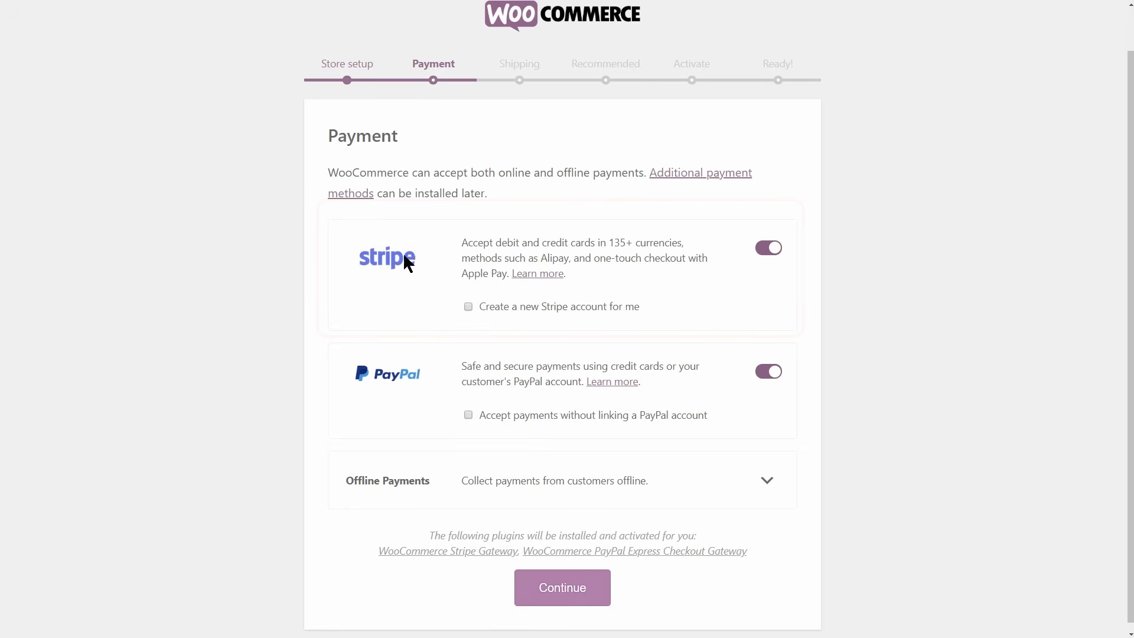
mouse_move(462, 242)
mouse_down()
mouse_move(650, 243)
mouse_move(462, 243)
mouse_up()
click(776, 249)
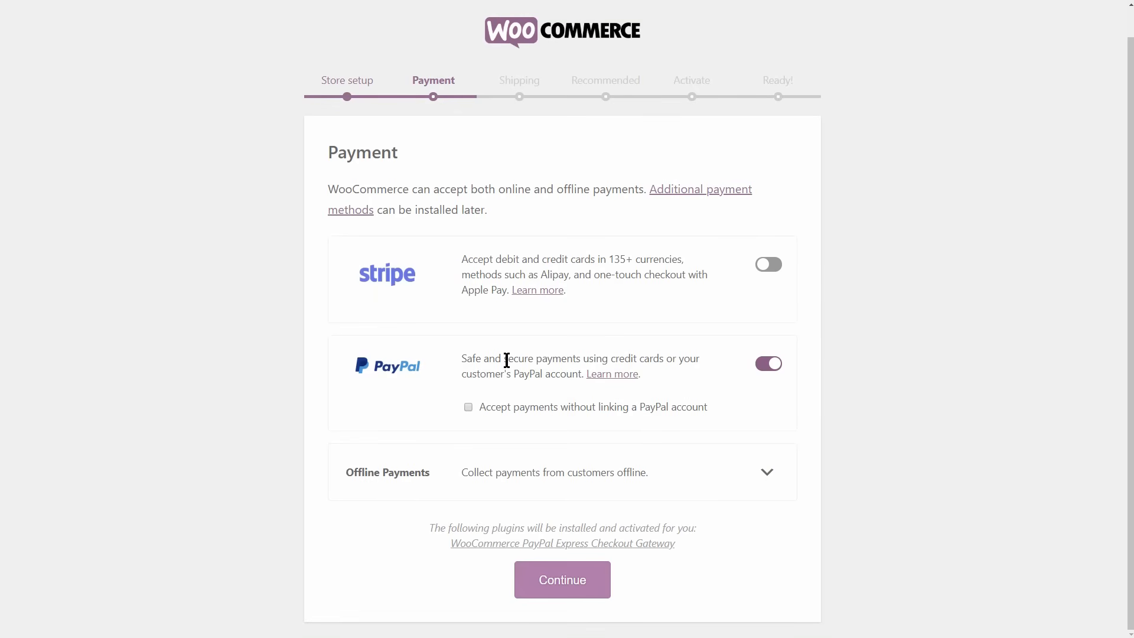
Enable accepting PayPal payments without linking an account and enter the email address for authenticating them.
click(468, 407)
click(492, 418)
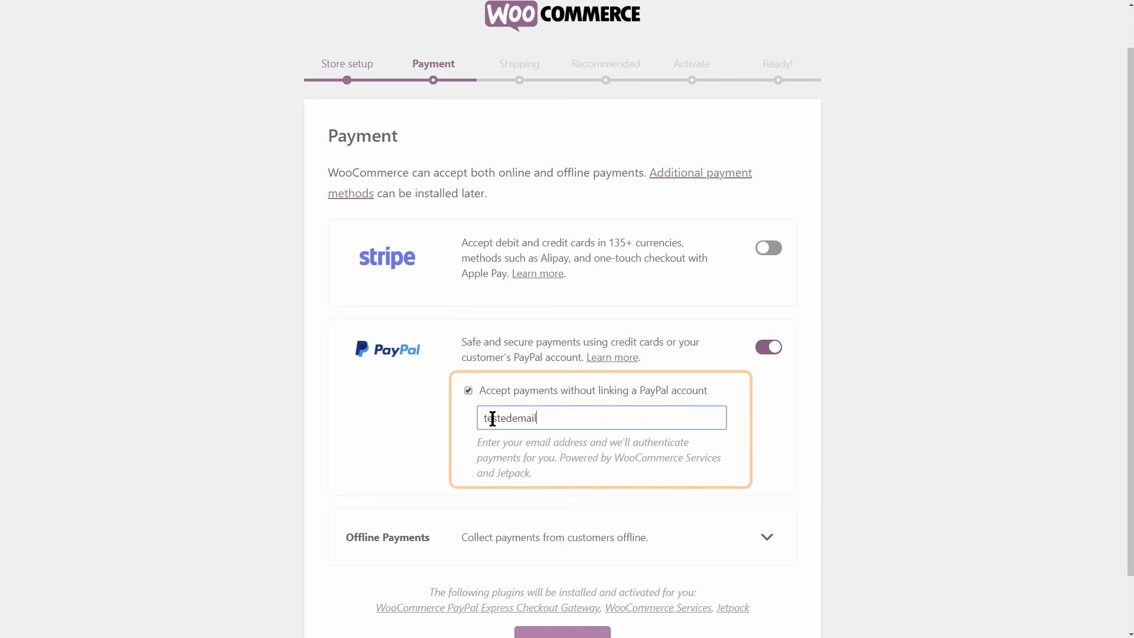
scroll(601, 403, down, 1)
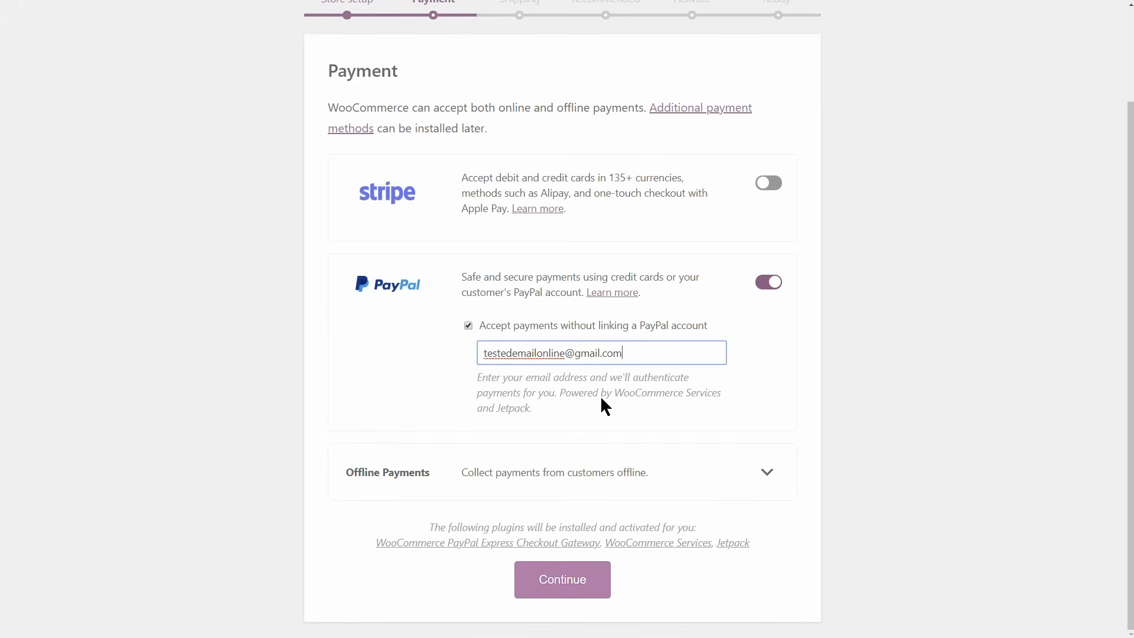
Enable check payments, bank transfer (BACS) payments and cash on delivery as offline methods, and continue to shipping.
click(764, 471)
scroll(763, 474, down, 3)
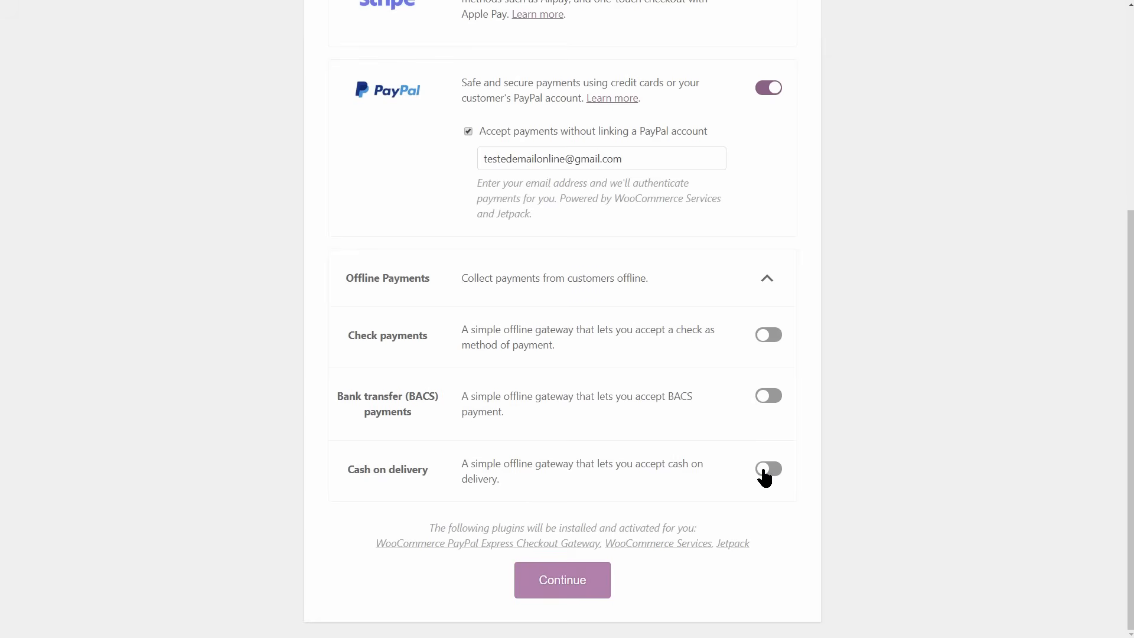
click(766, 335)
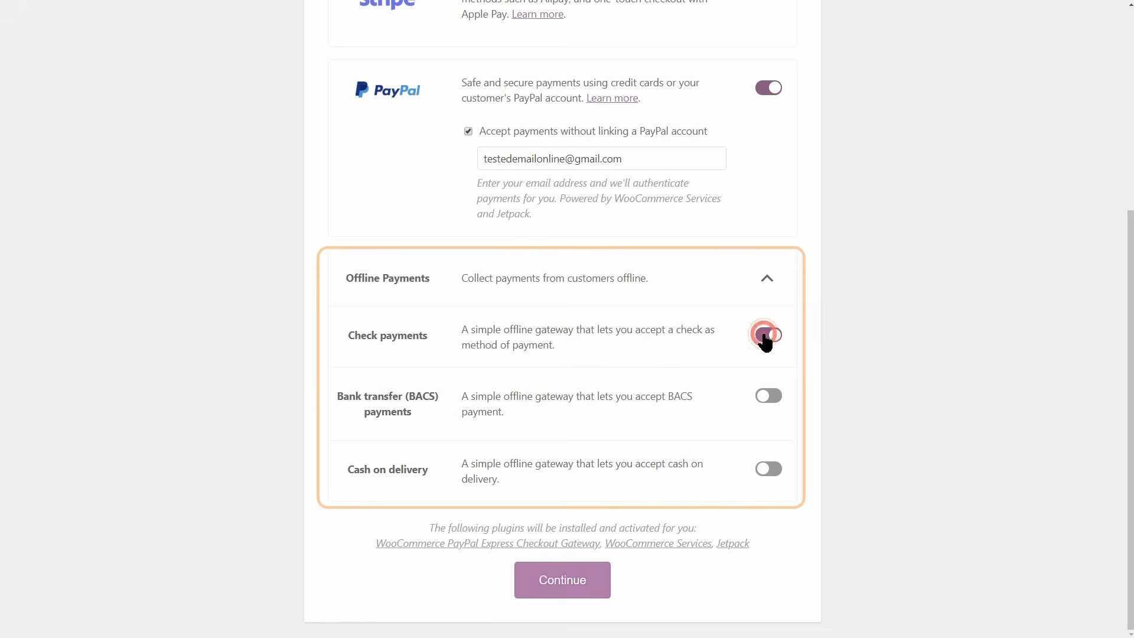
click(766, 397)
click(763, 471)
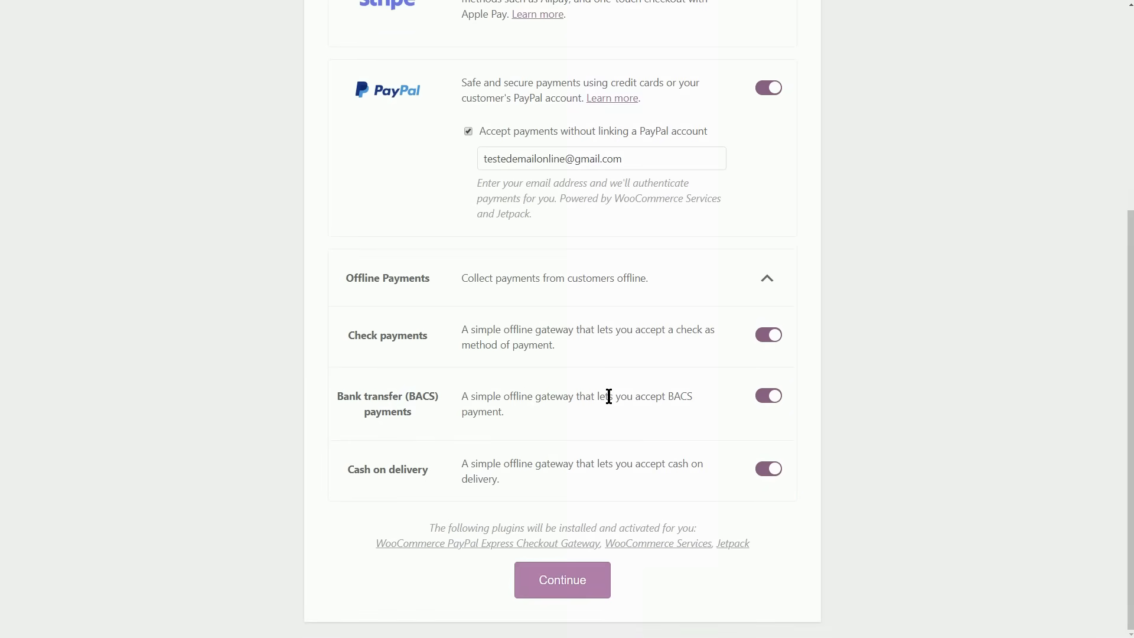
click(558, 591)
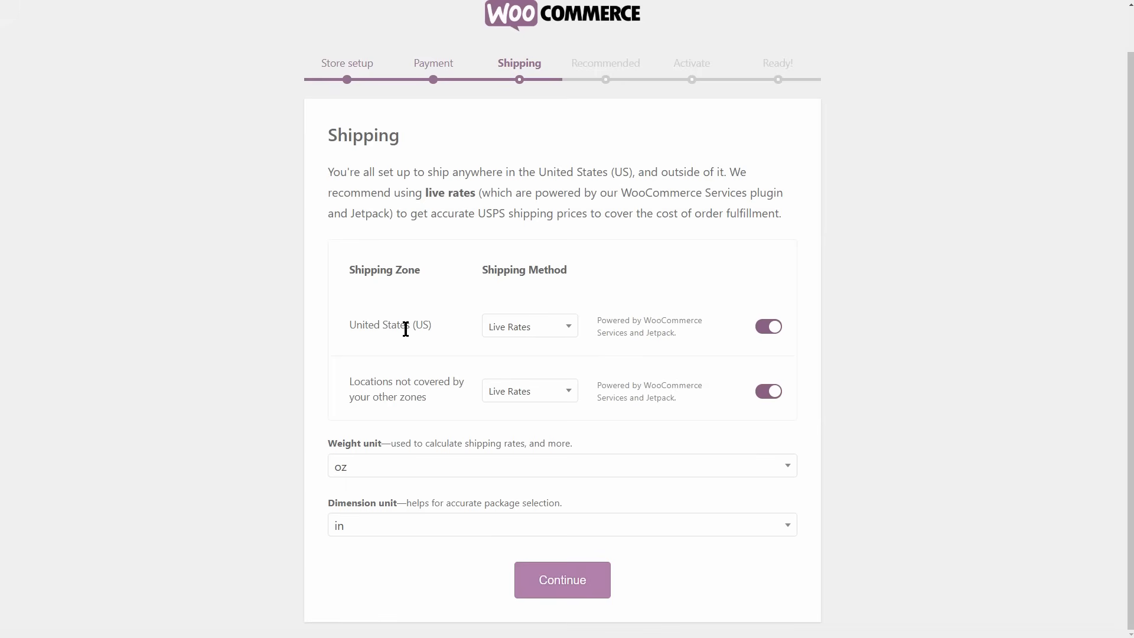
Keep Live Rates as the shipping method for both zones, set the weight unit to lbs and continue.
click(539, 328)
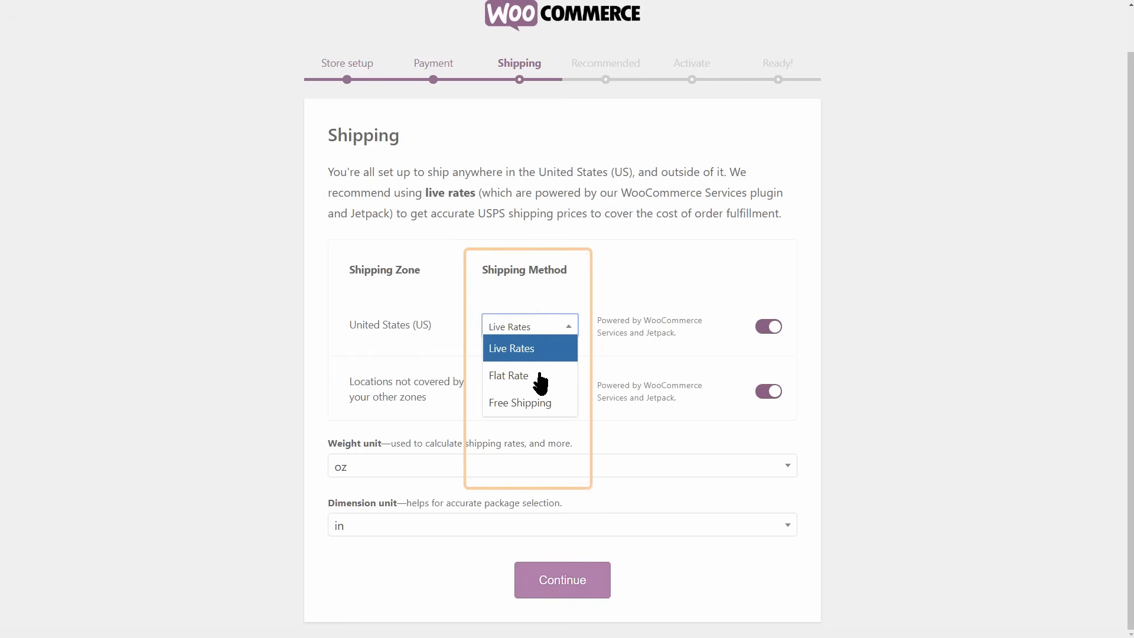
click(532, 348)
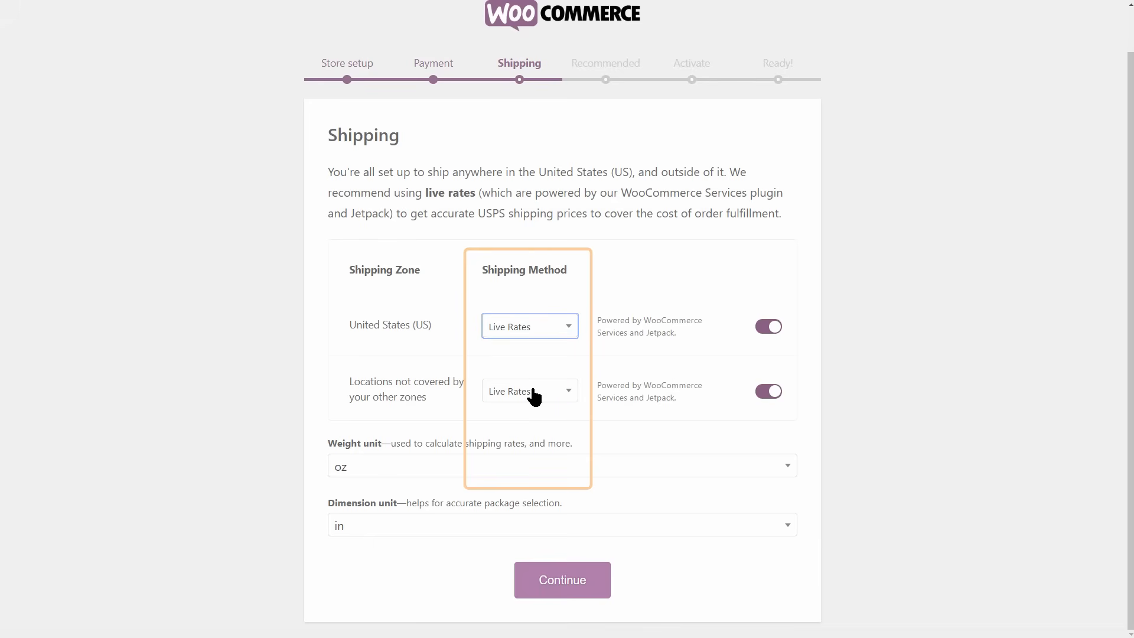
click(534, 391)
click(535, 391)
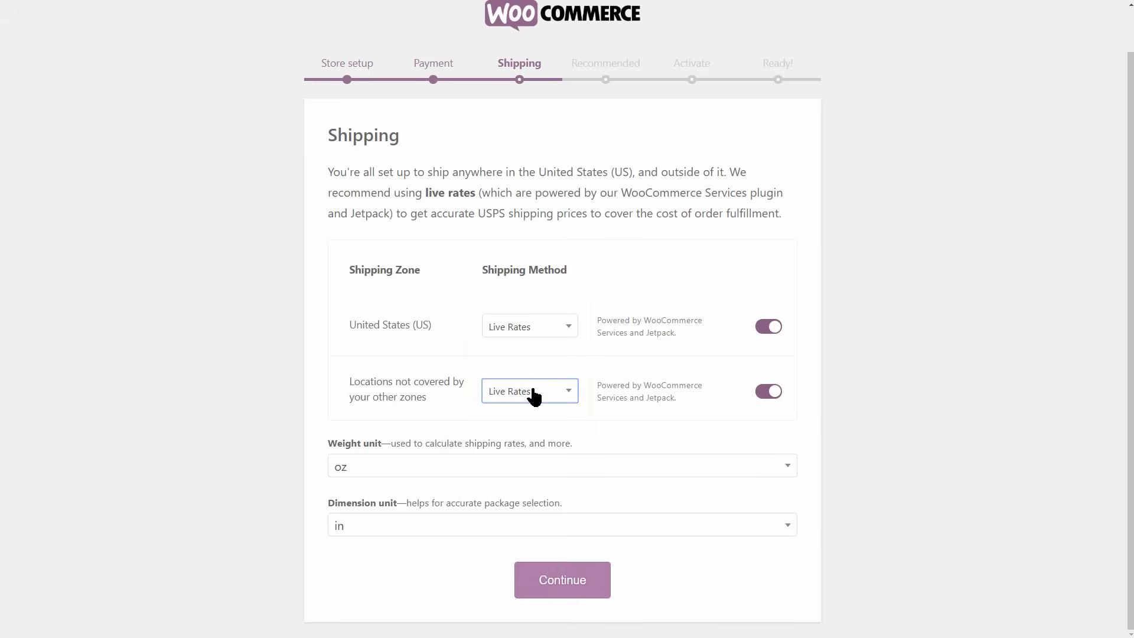
click(469, 465)
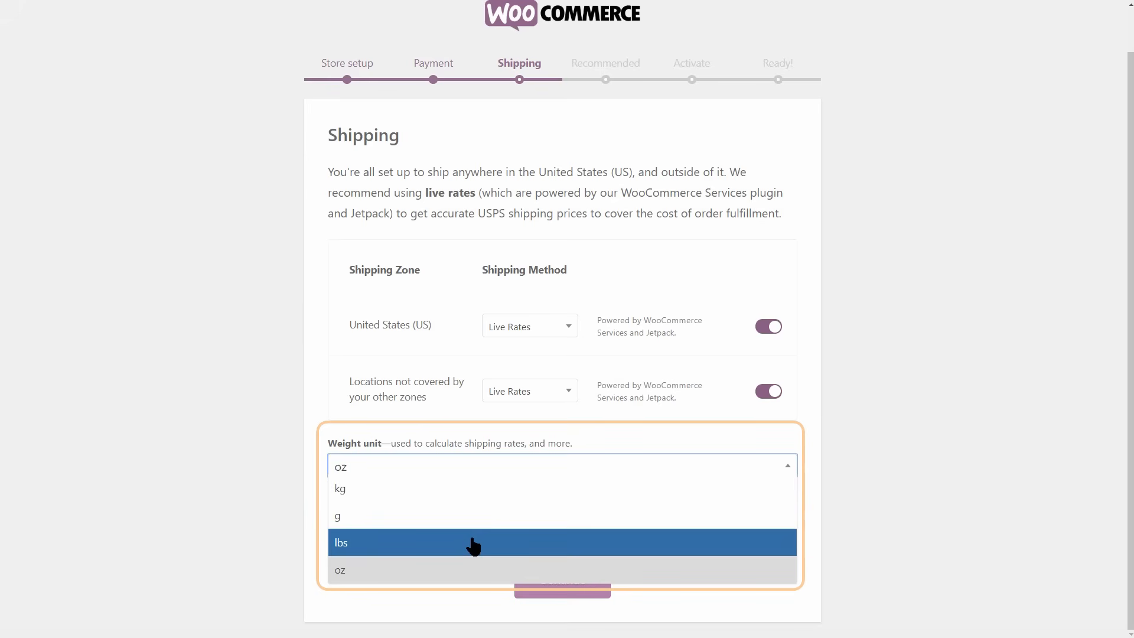
click(472, 540)
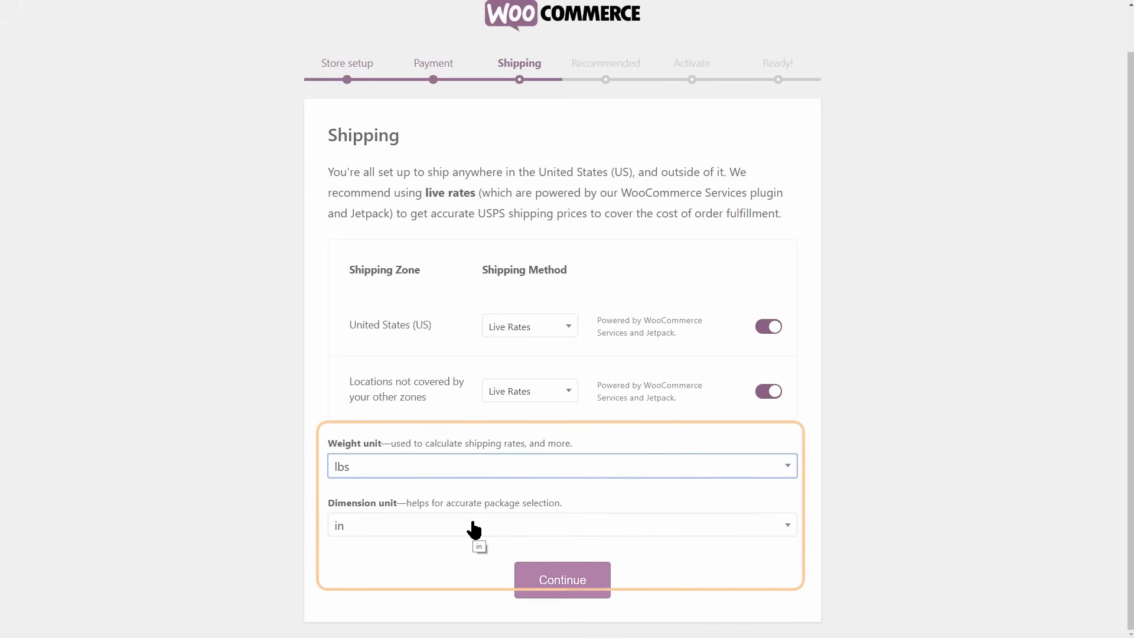
click(567, 583)
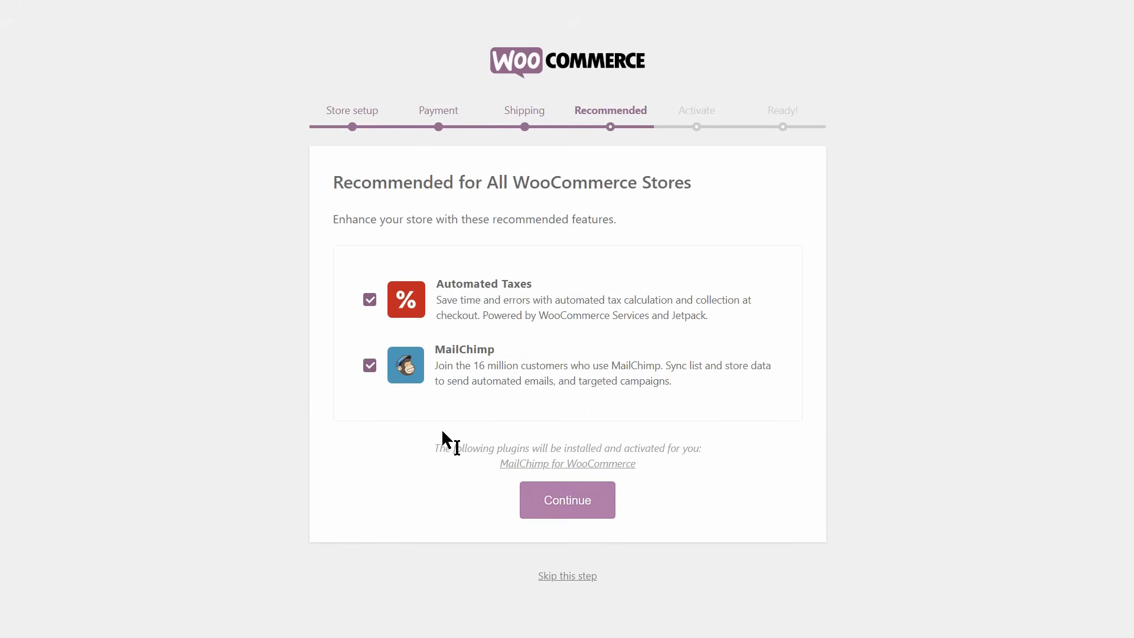
Deselect MailChimp and keep Automated Taxes among the recommended features, and proceed through the Activate page.
click(370, 367)
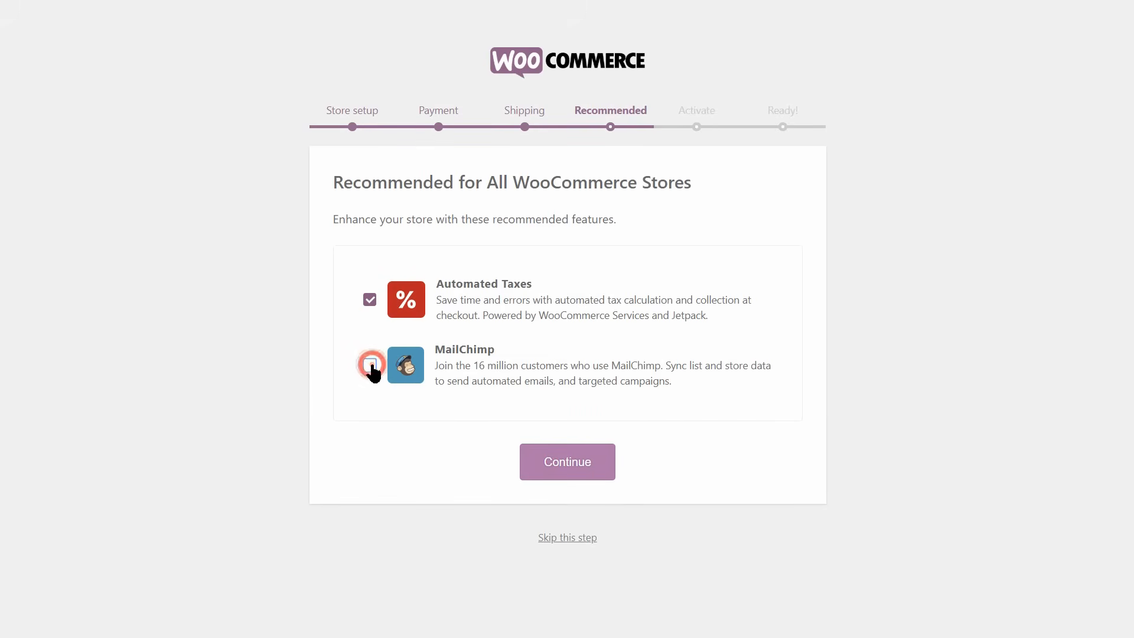
click(370, 301)
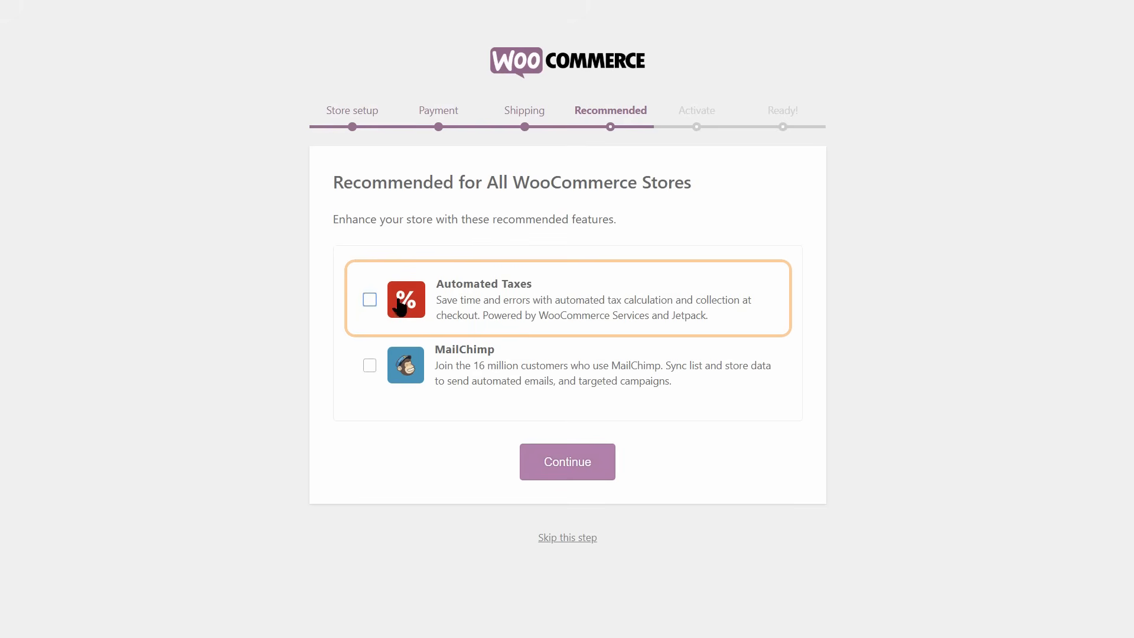
click(369, 300)
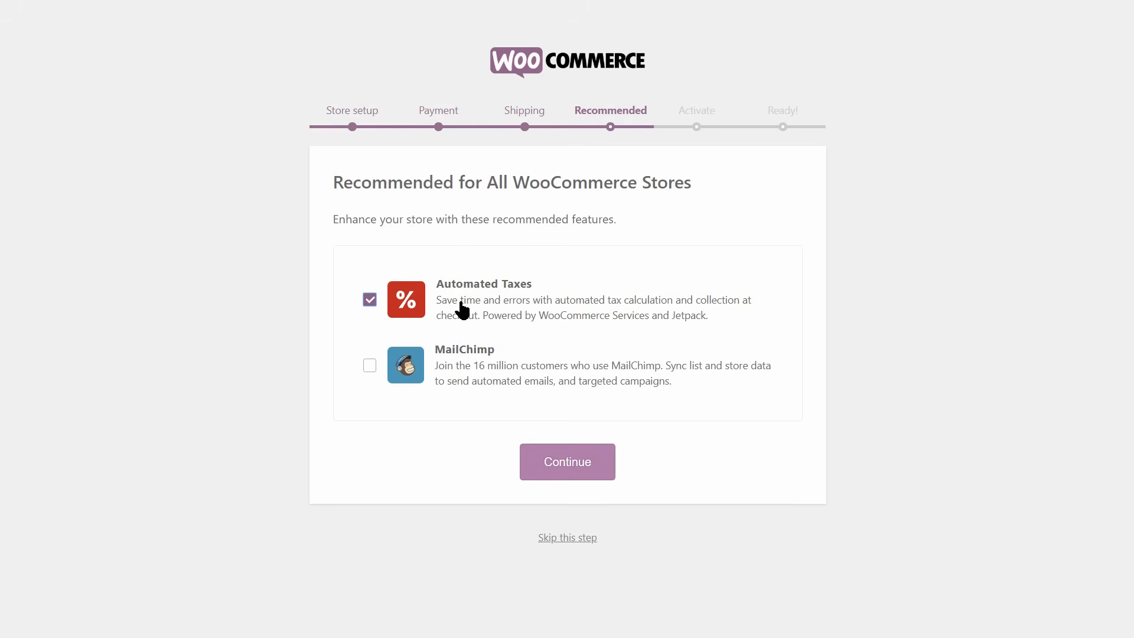
click(581, 462)
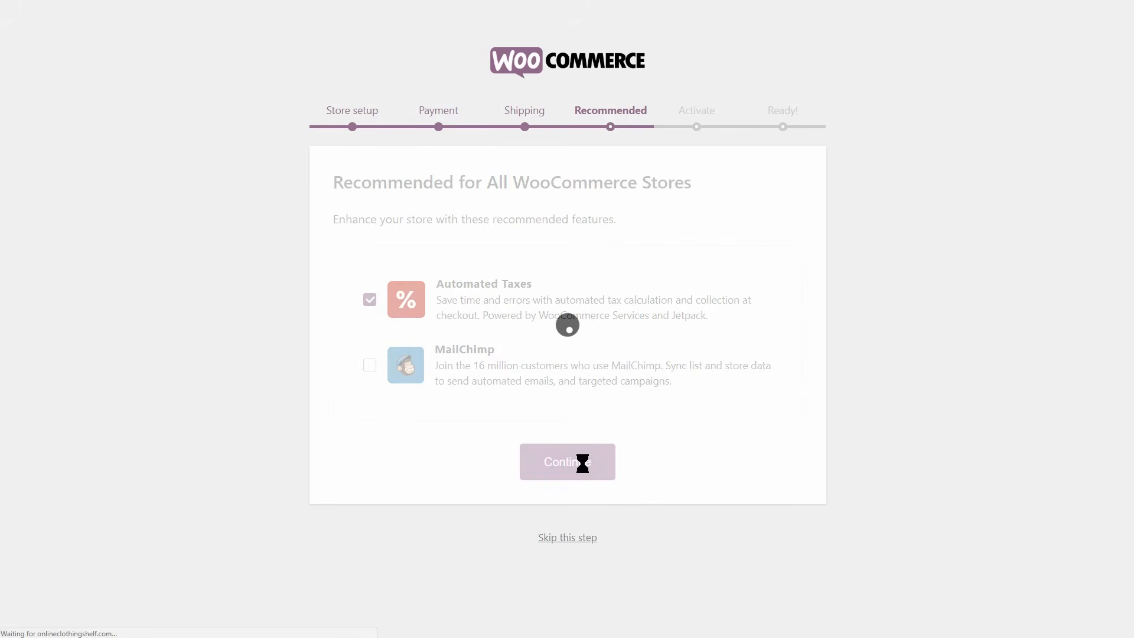
scroll(583, 464, down, 4)
click(568, 609)
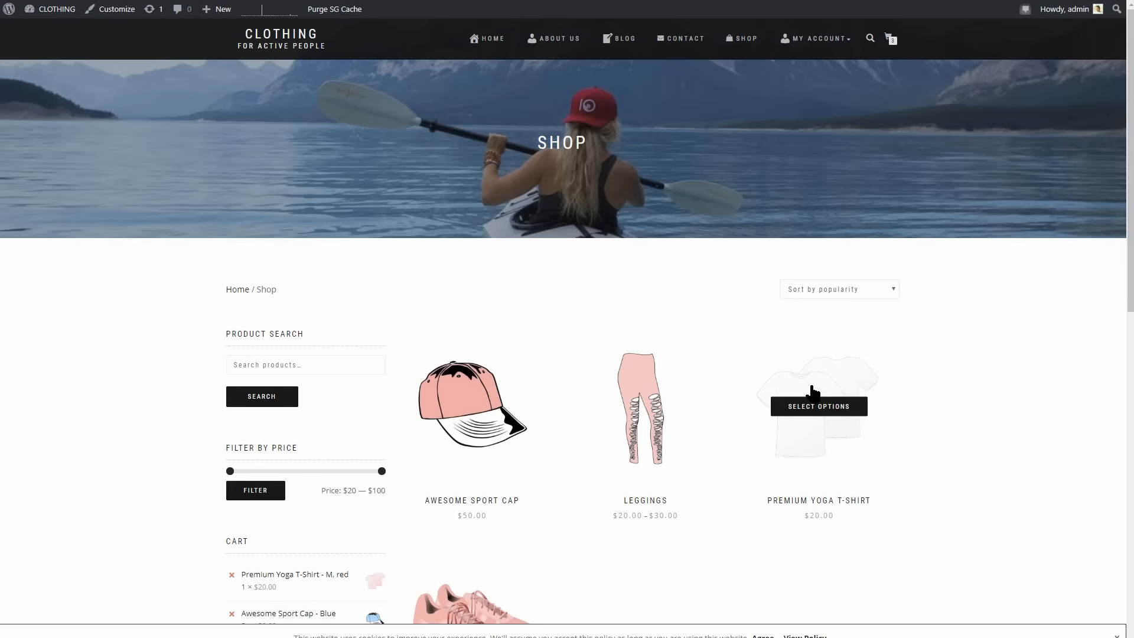
Examine the Premium Yoga T-Shirt in size M with colours blue and white, and look over the latest products on the home page.
click(813, 392)
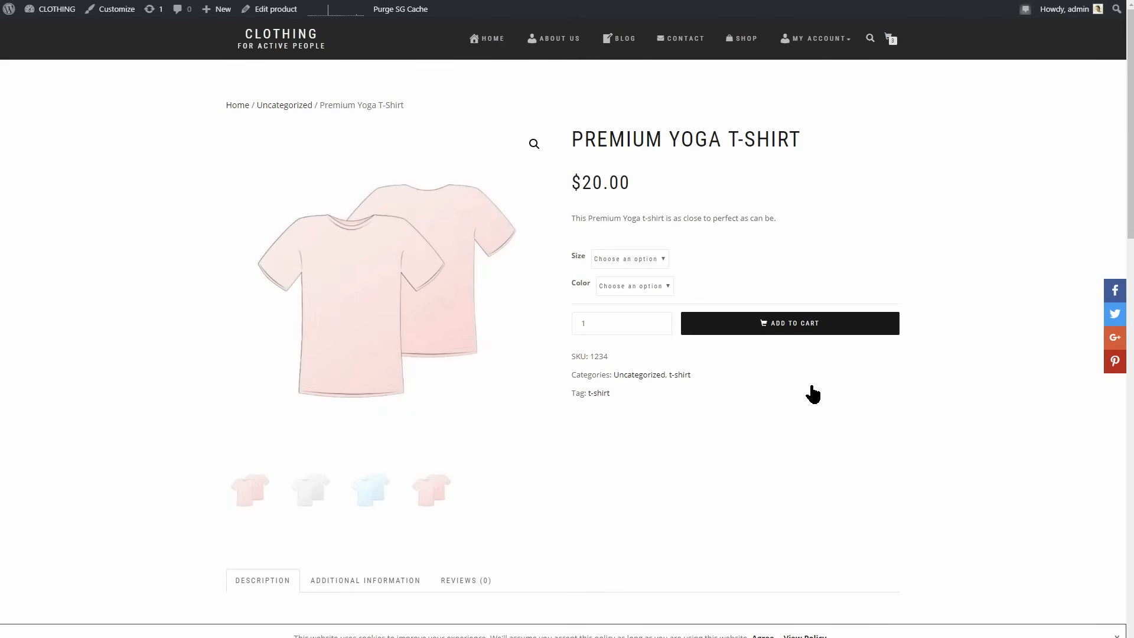
click(644, 259)
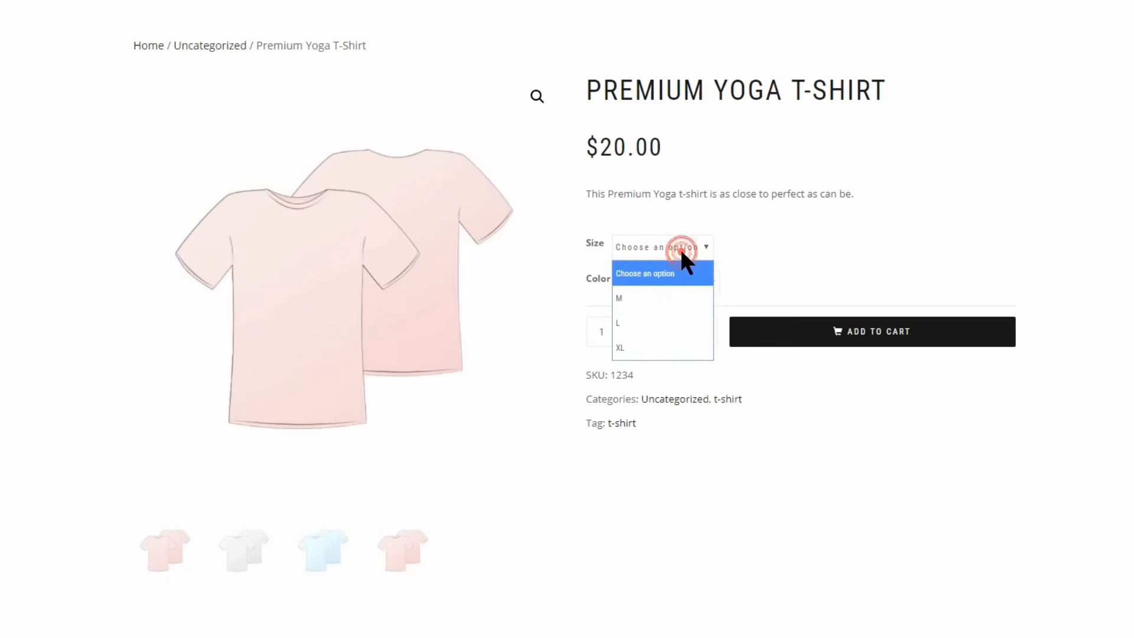
click(673, 298)
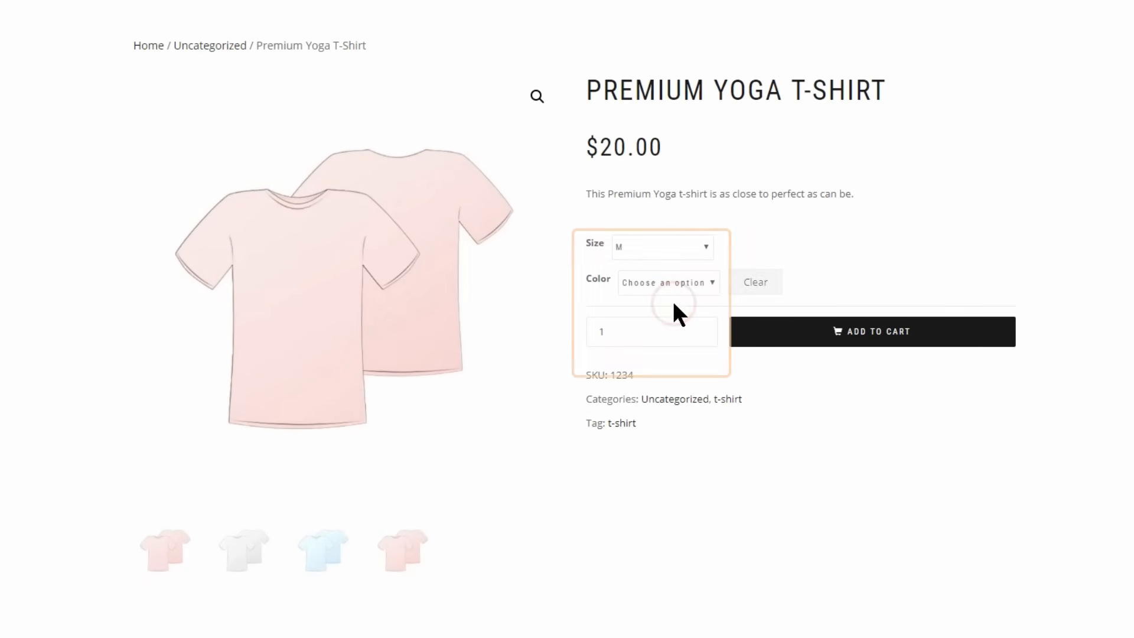
click(673, 289)
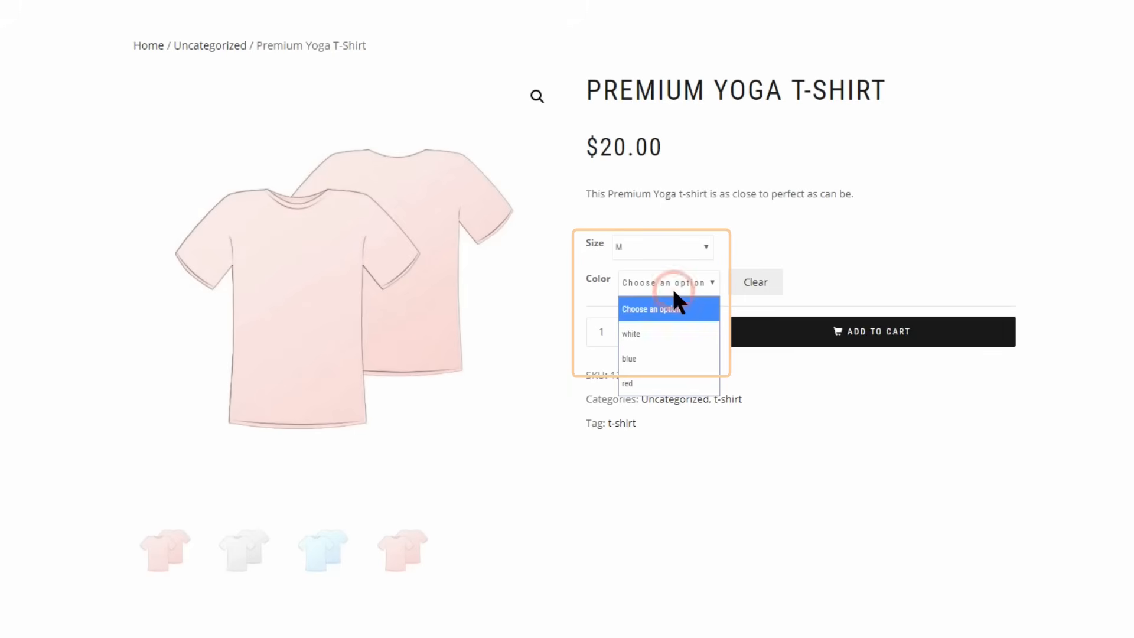
click(659, 360)
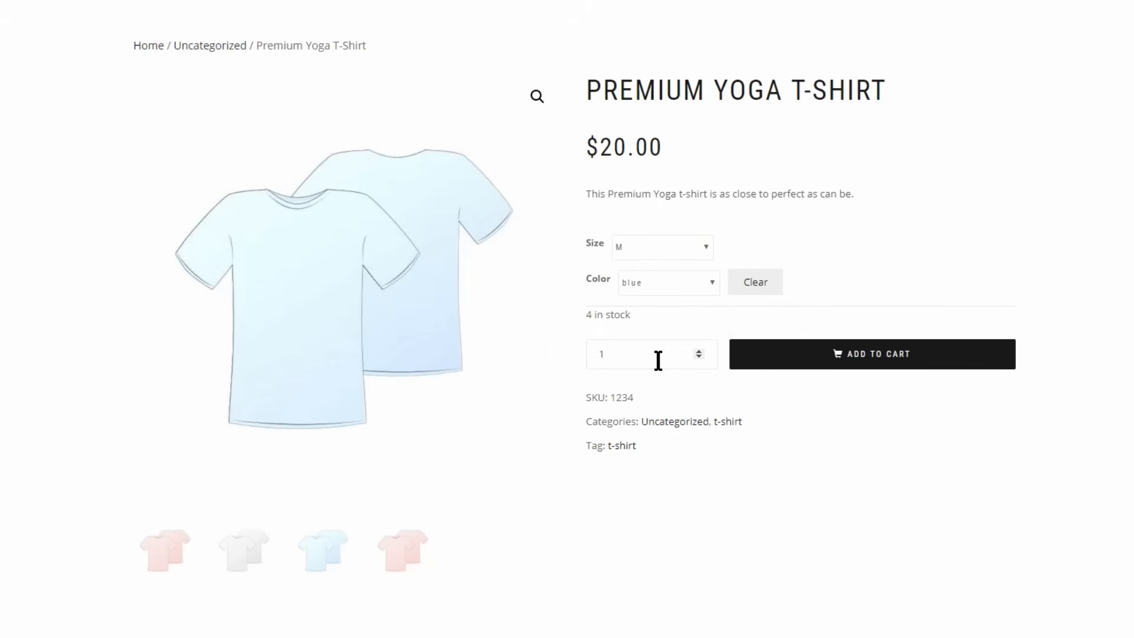
click(666, 281)
click(663, 333)
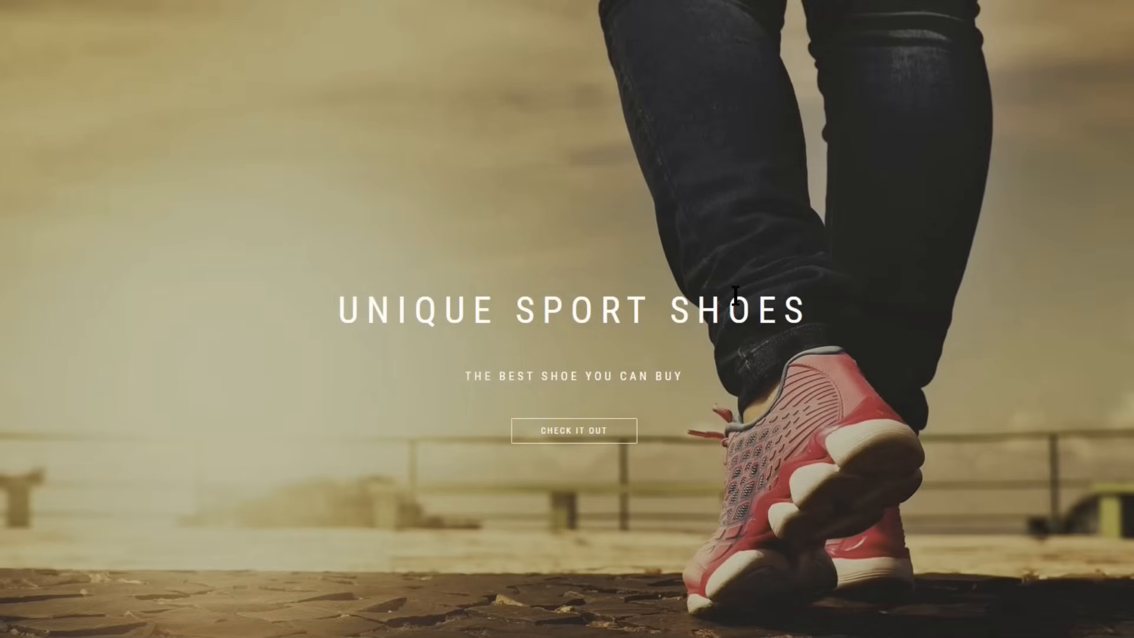
scroll(735, 296, down, 5)
scroll(735, 295, down, 6)
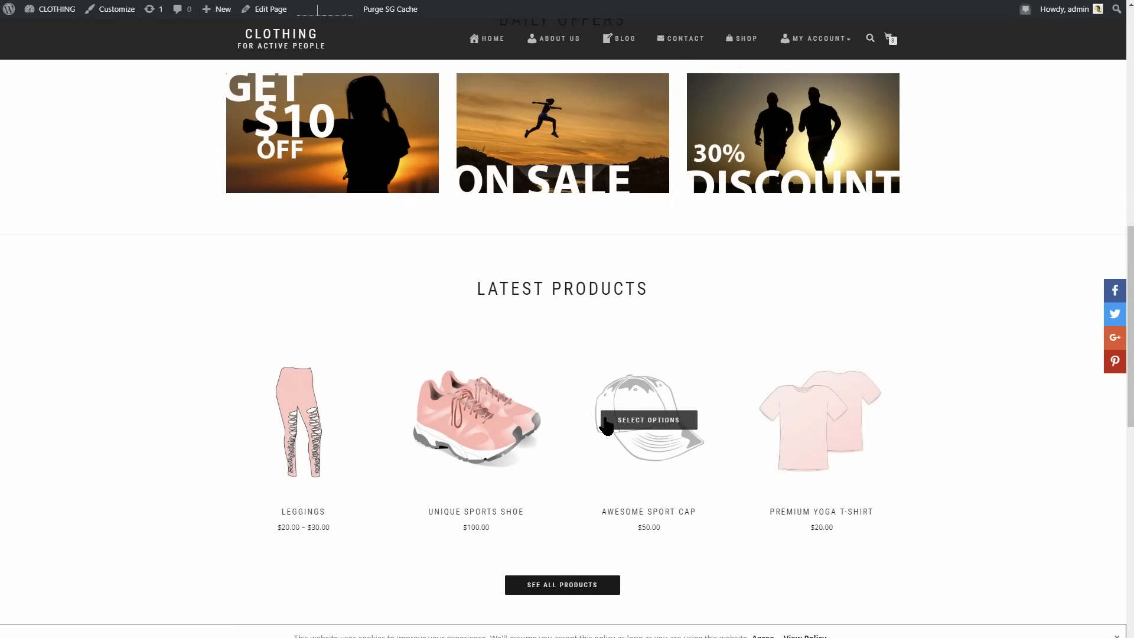
mouse_move(457, 422)
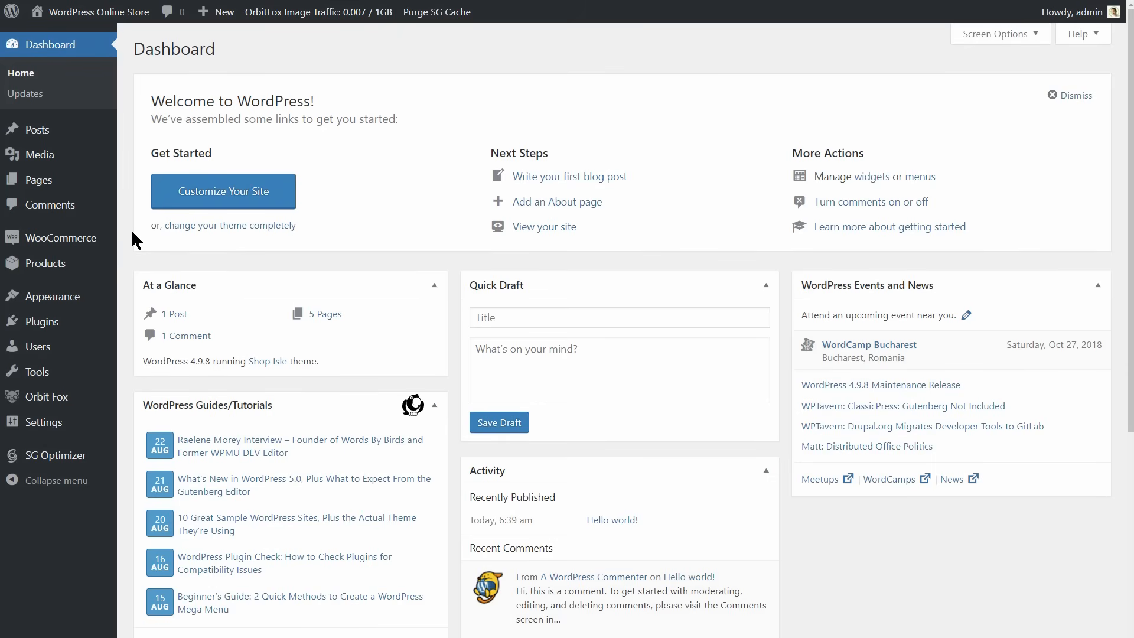
Create a new product named Premium Yoga T-Shirt and dismiss the guided product tour.
mouse_move(121, 263)
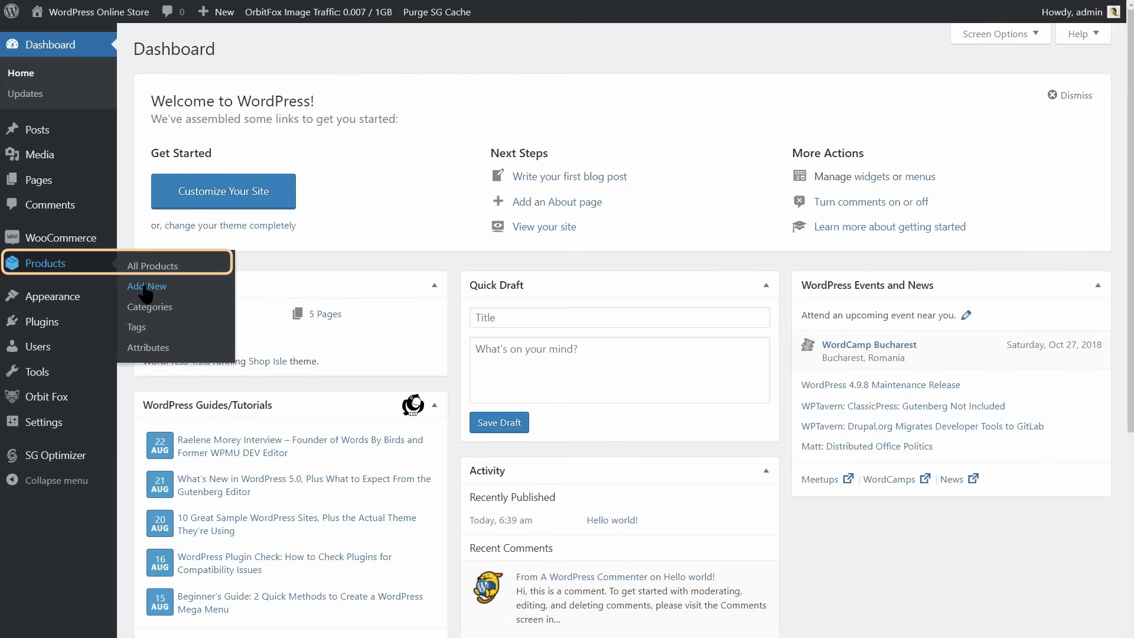
mouse_move(225, 18)
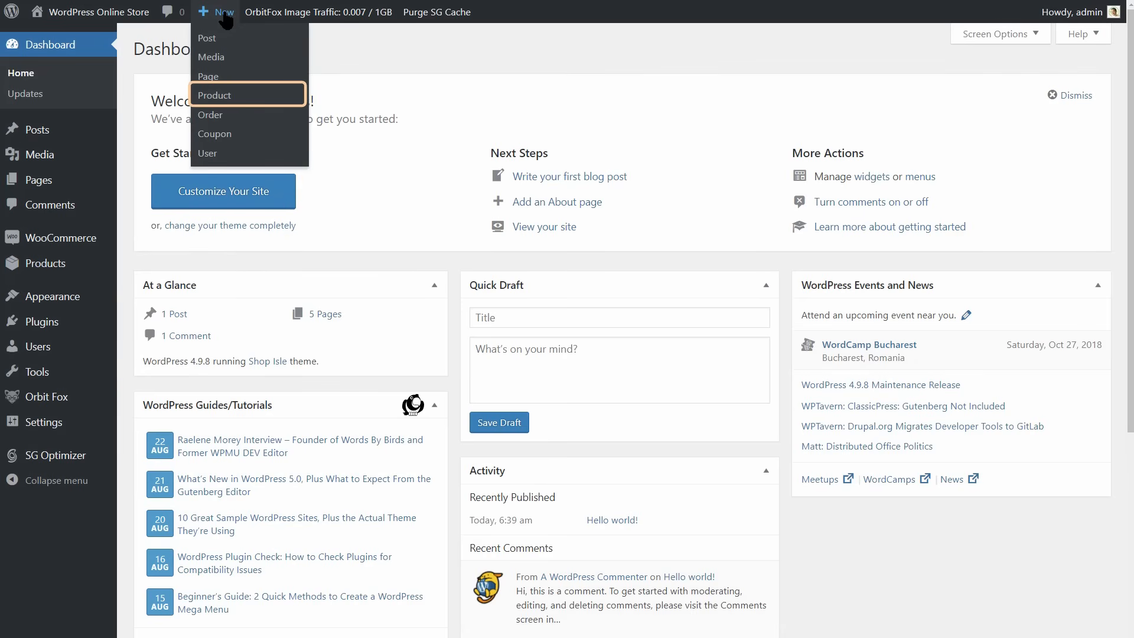
click(223, 97)
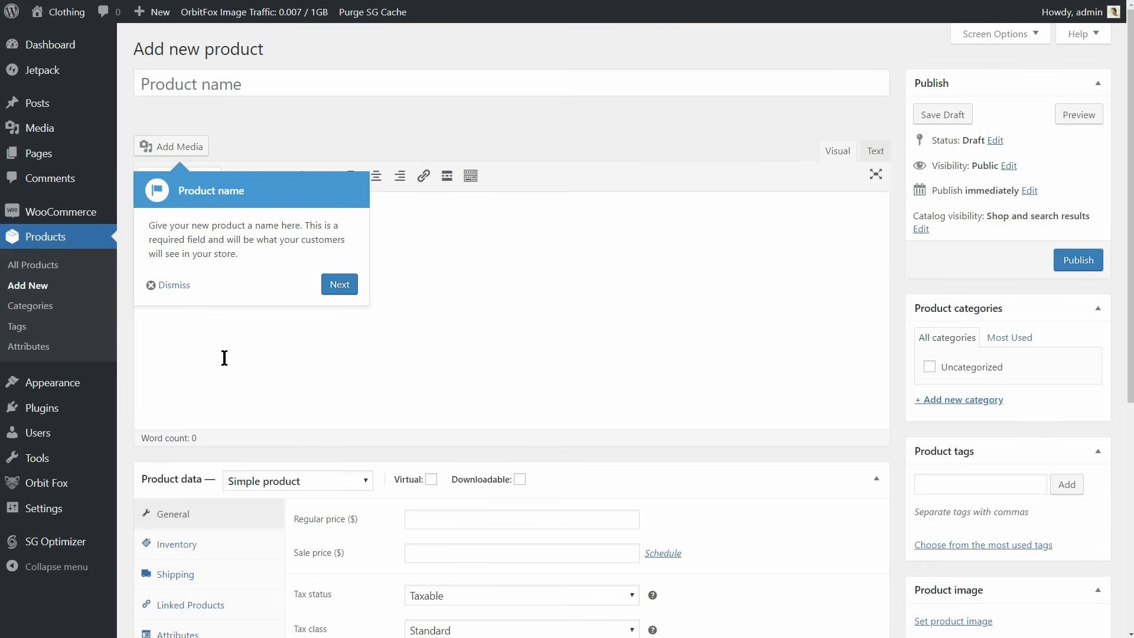
click(158, 86)
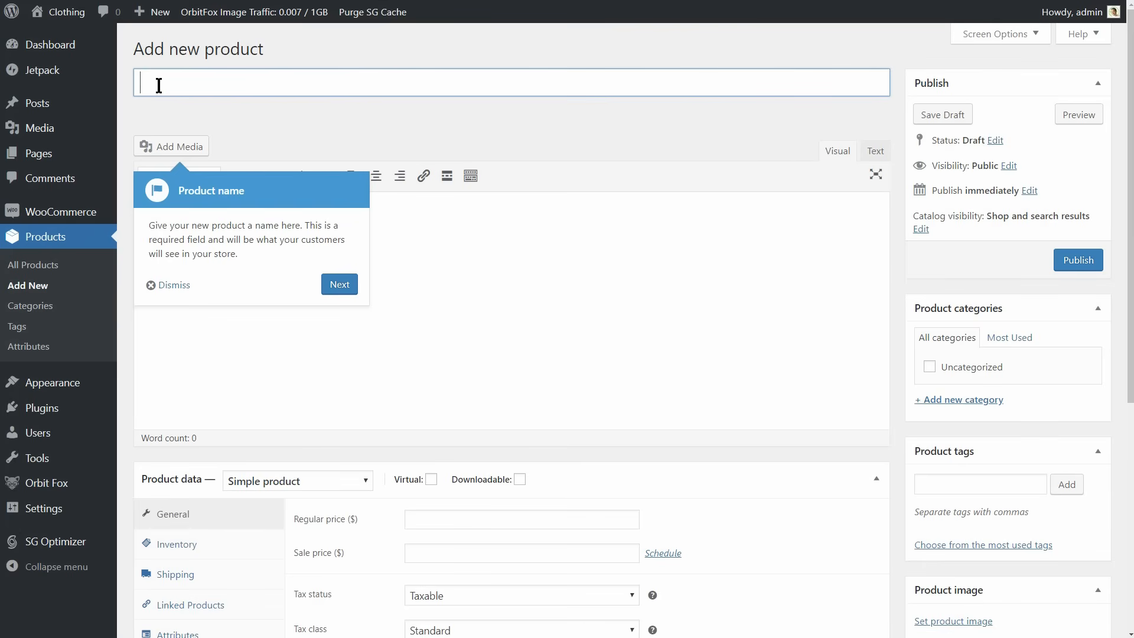
text(Premium Y)
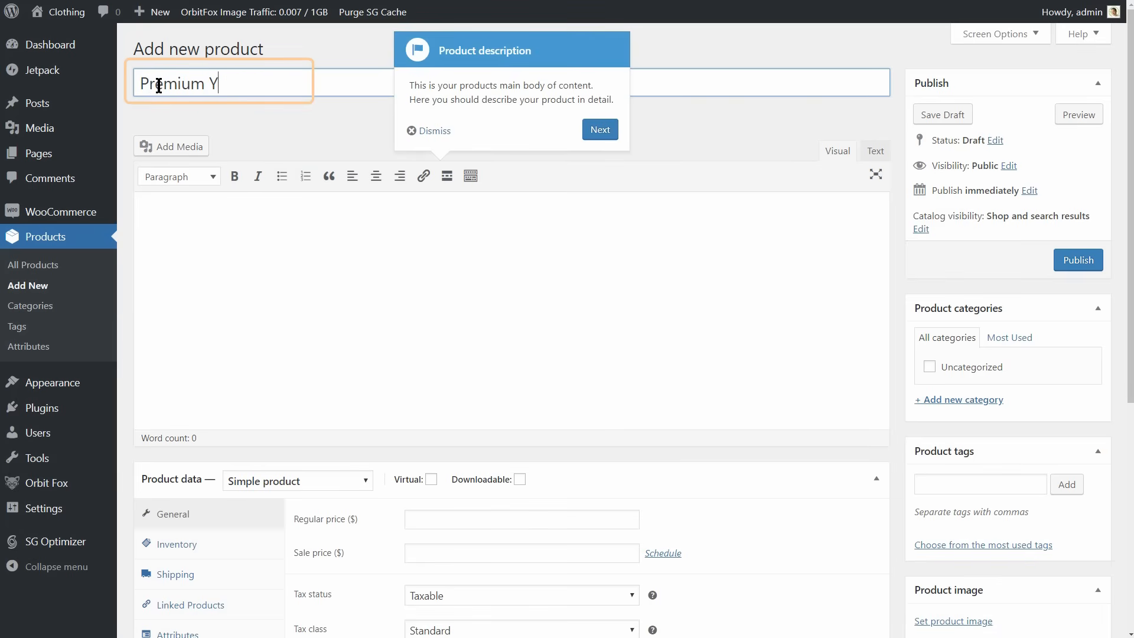
text(oga T-Shirt)
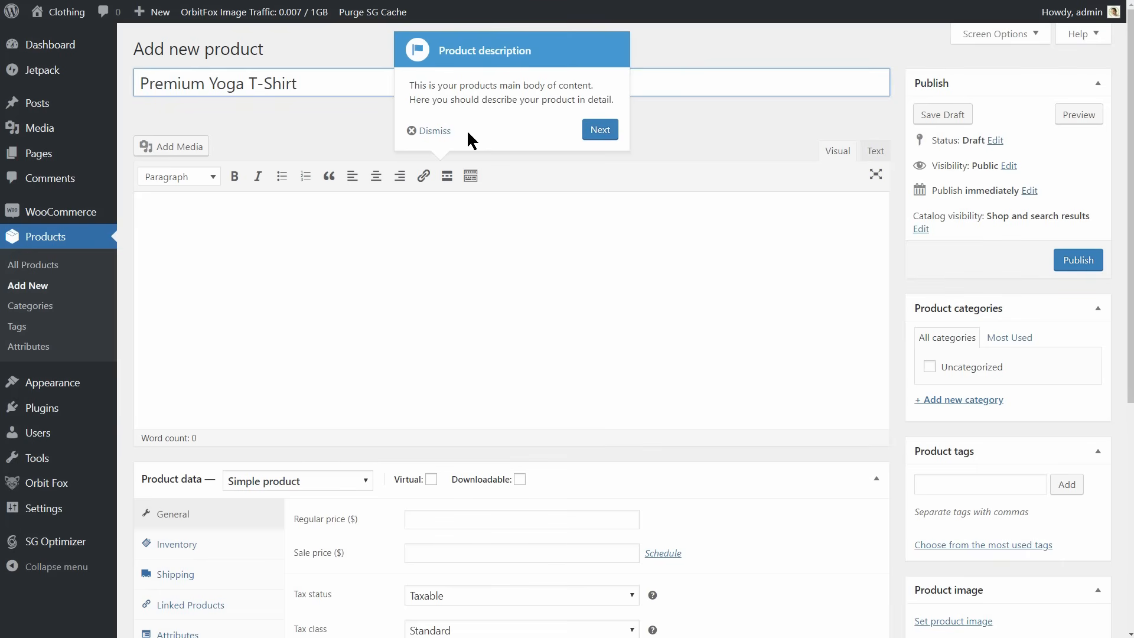
click(599, 134)
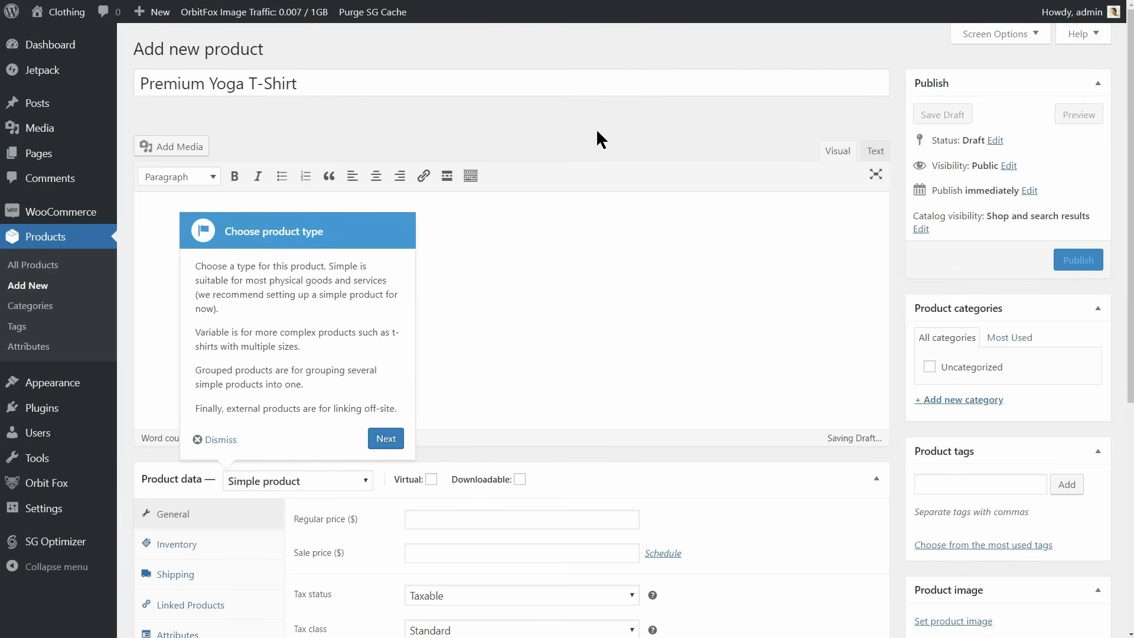
click(219, 439)
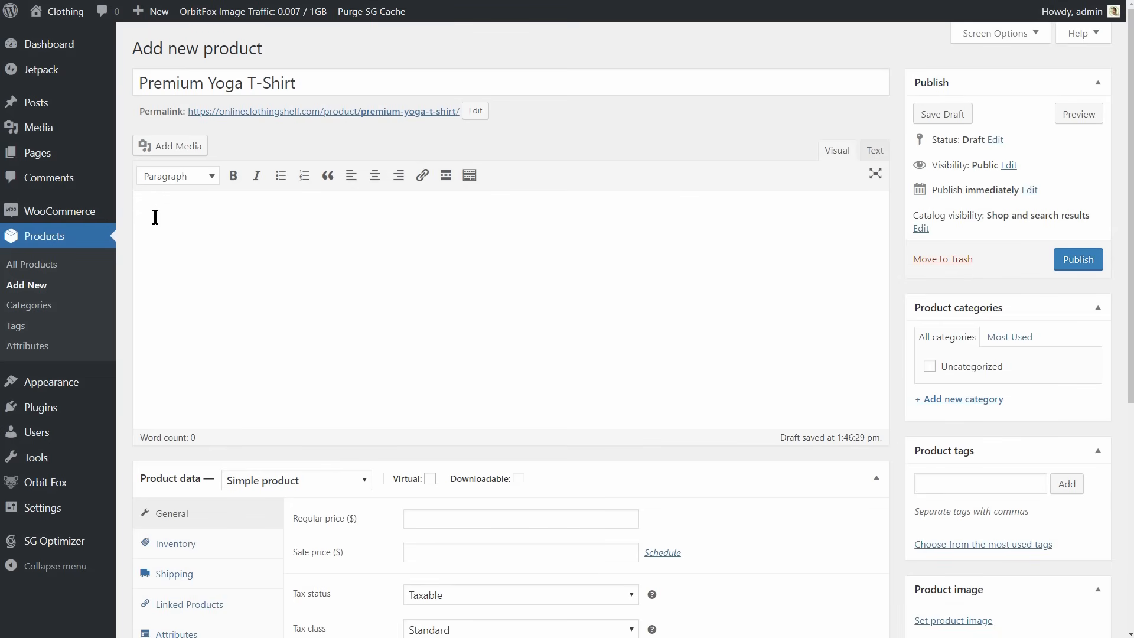
Outline the product description with Gender, Style, Material and Season labels on separate lines, and make room above them.
text(St)
text(Material)
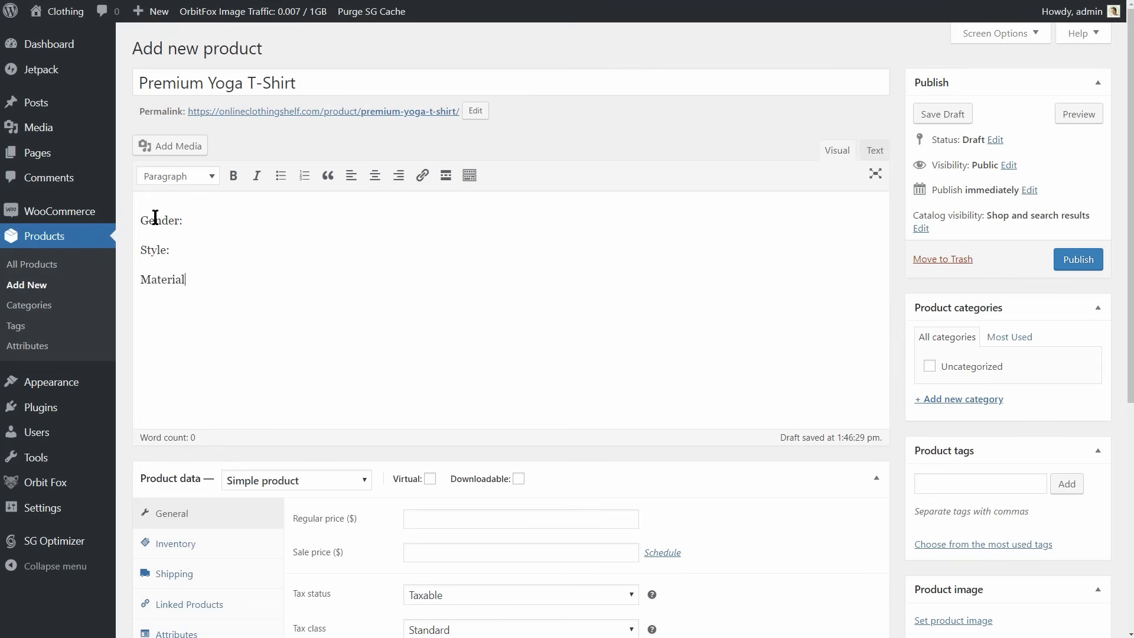
text(Season)
click(140, 219)
key(Return)
key(Return)
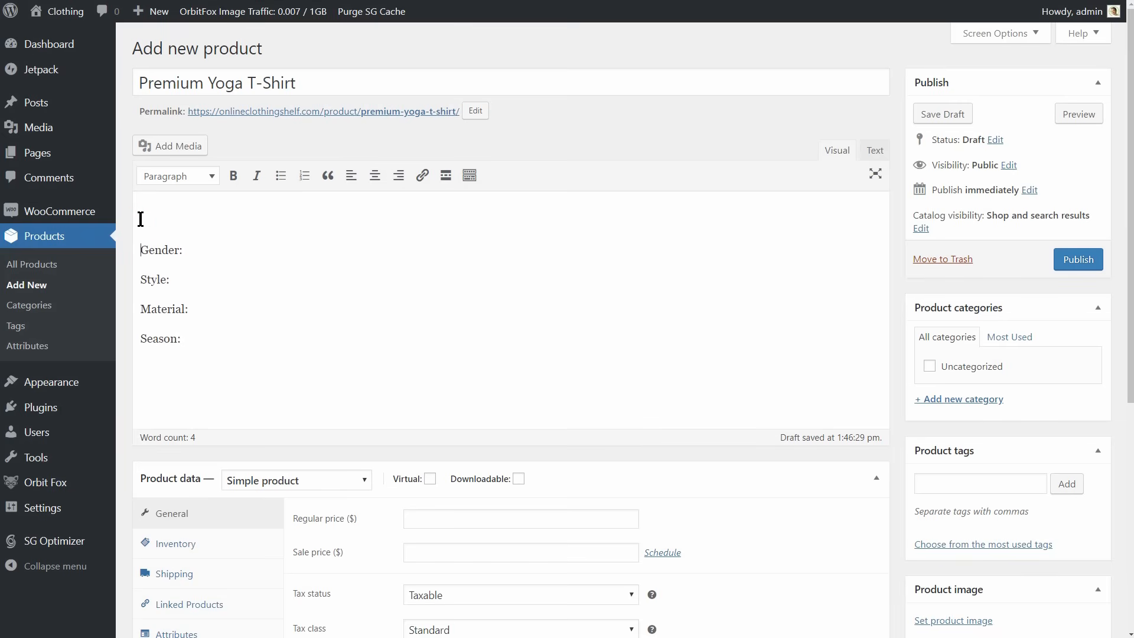
Paste the Yoga T-shirt introduction above the labels and split it into two paragraphs before "It's optimized".
click(141, 219)
text(This Yoga T-shirt is as close to perfect as can be. It’s optimized for all types of print and will quickly become your favorite T-shirt.)
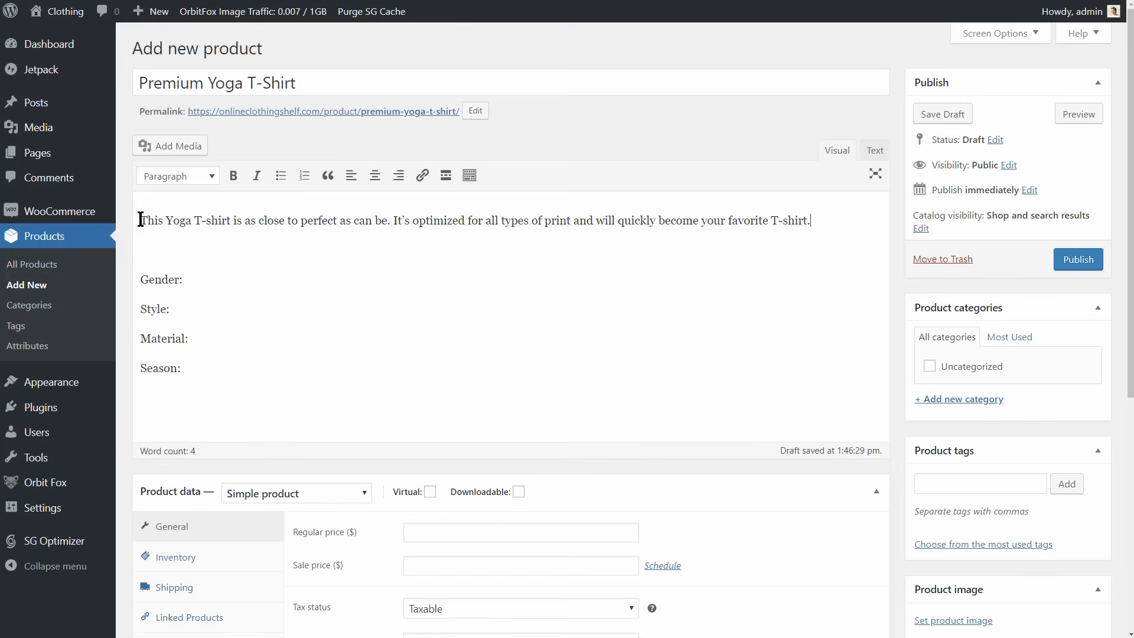
double_click(395, 221)
click(393, 222)
key(Return)
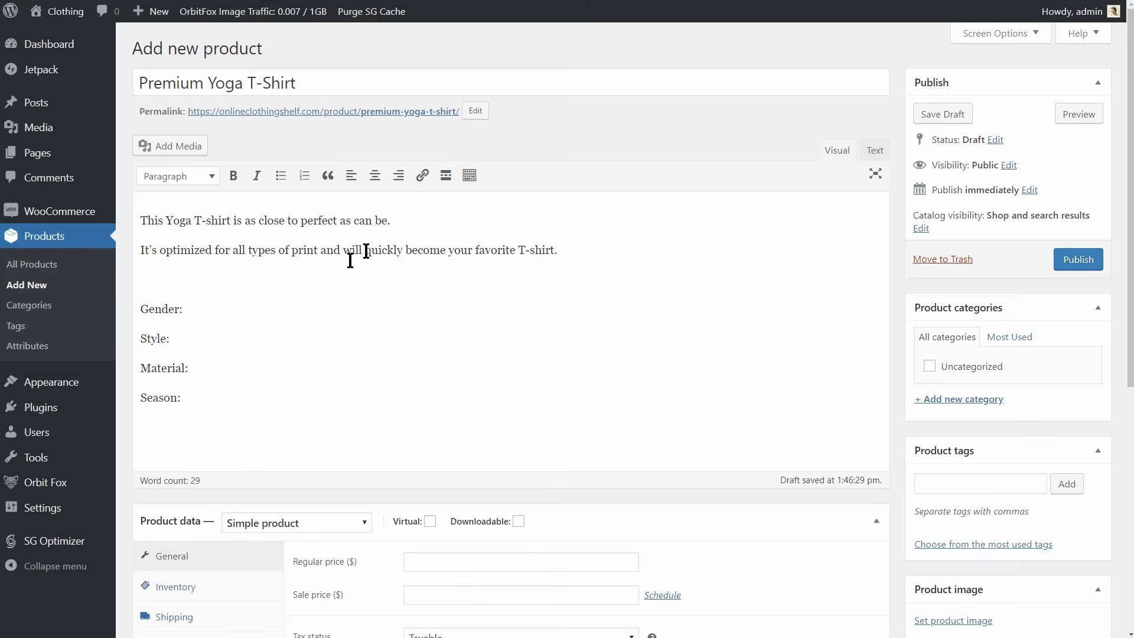
Remove the blank line above Gender, enter Women as the gender, and replace the Style label with Ocasion, filled in as Yoga.
click(150, 278)
key(BackSpace)
click(190, 280)
text(Women)
drag(170, 309, 122, 312)
text(Ocasion:)
click(199, 311)
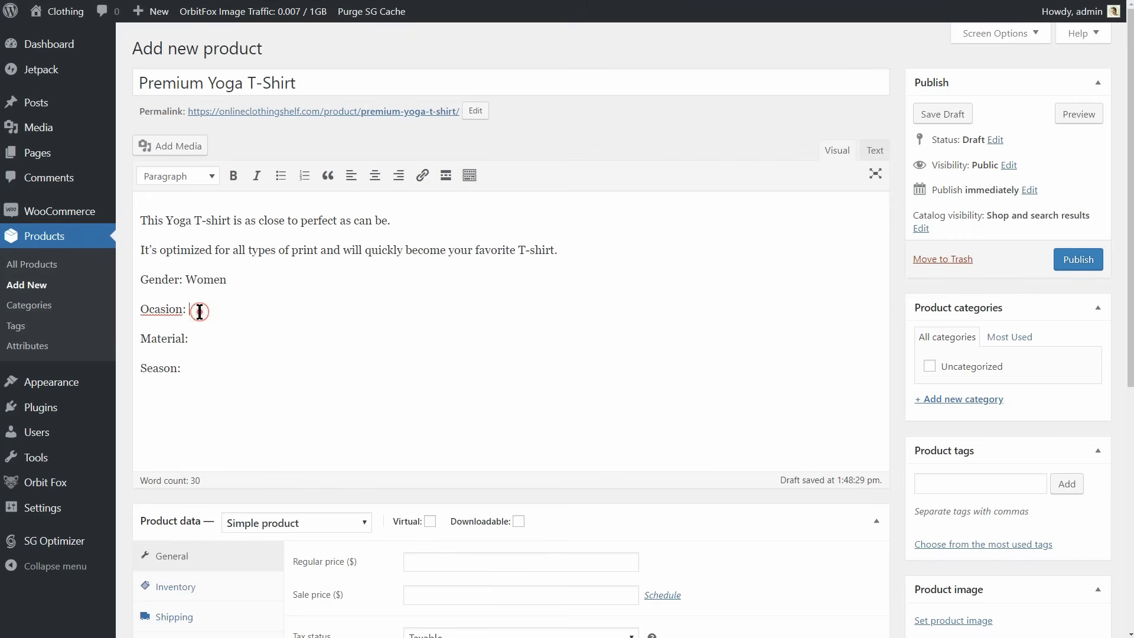
text(Yoga)
Enter Synthetic as the material and Summer as the season, and correct the spelling of the Ocasion label.
click(205, 339)
text(Sythetic)
click(190, 368)
text(Summer)
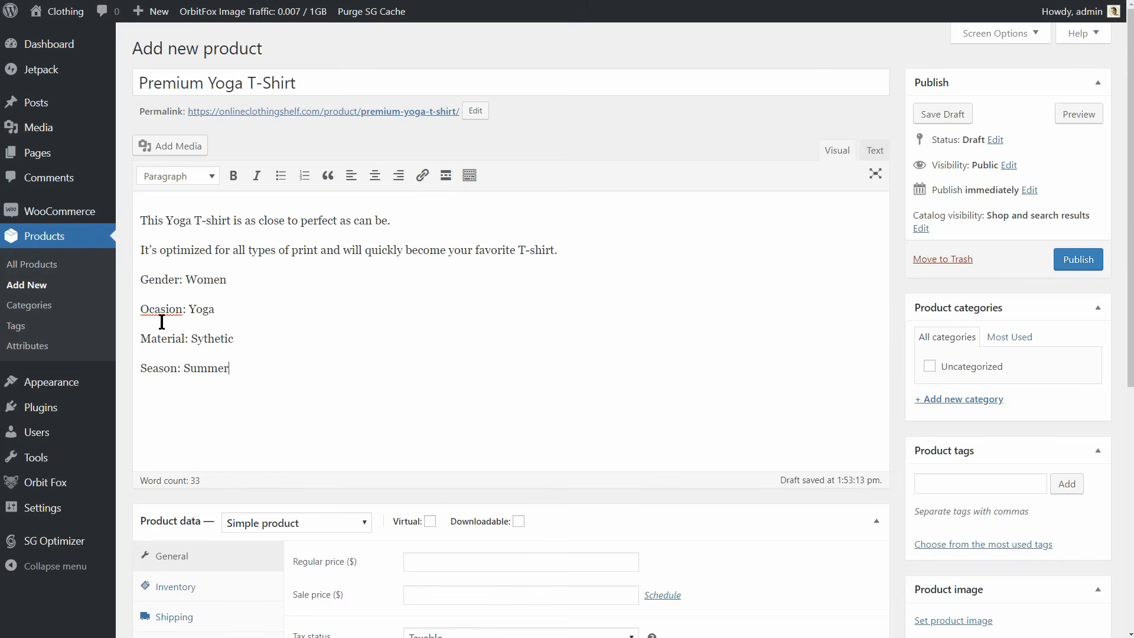
click(146, 309)
text(c)
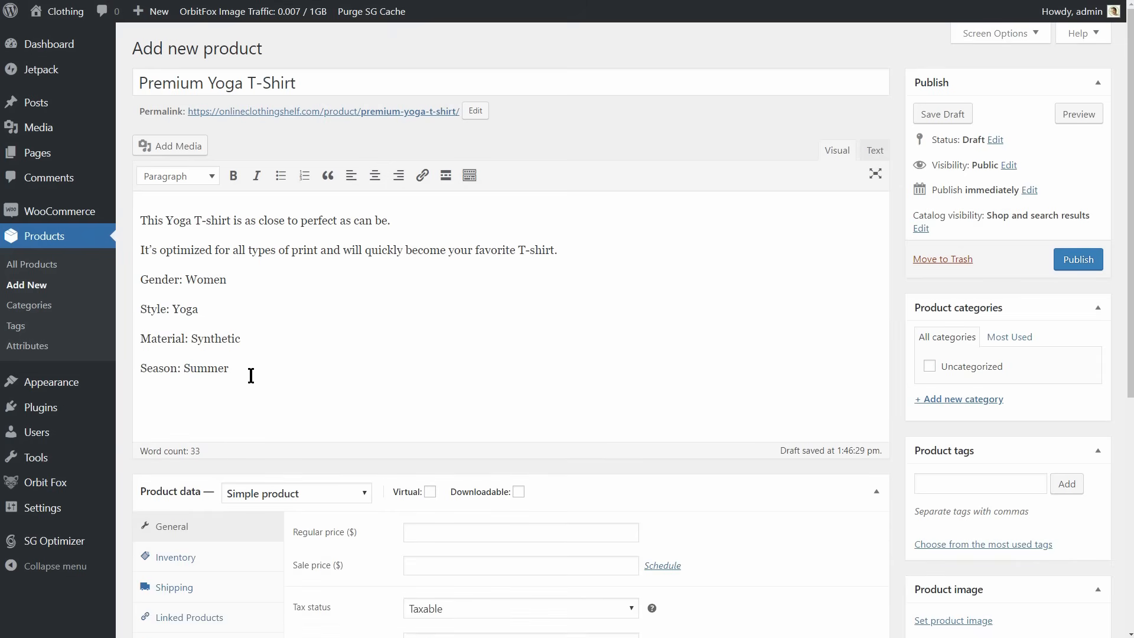
End the description with "Soft, comfortable and durable, this is a definite must-own product." in place of the Size/Weight line, and highlight the sentence.
key(Return)
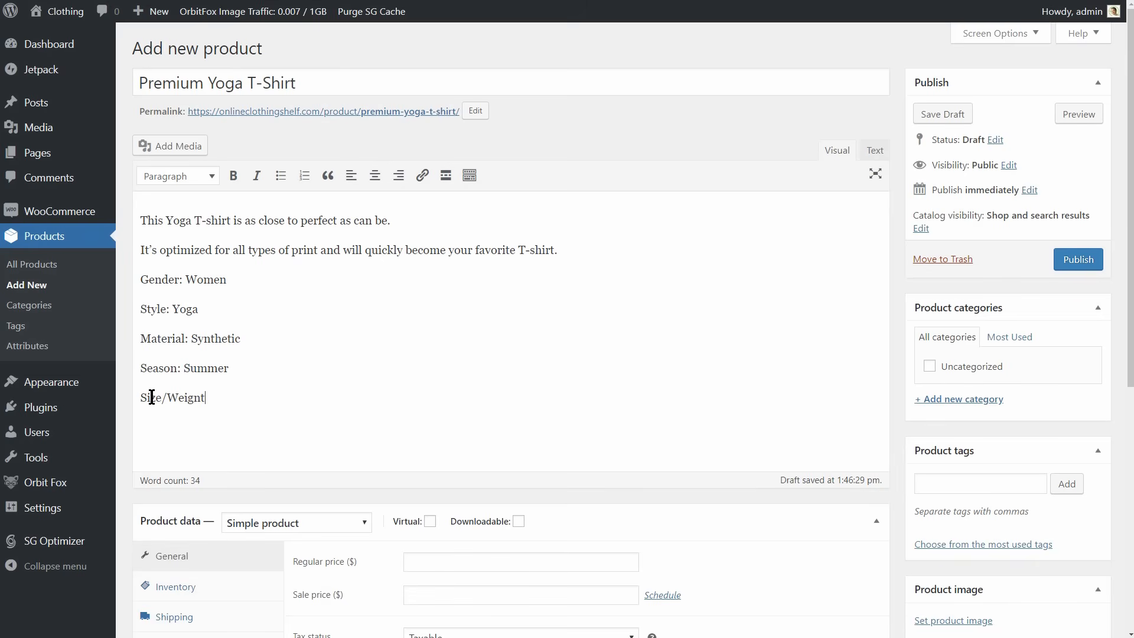
key(BackSpace)
key(BackSpace)
key(BackSpace)
key(BackSpace)
key(BackSpace)
key(BackSpace)
key(BackSpace)
key(BackSpace)
key(BackSpace)
text(Soft, comfortable and durable, this is a definite must-own product.)
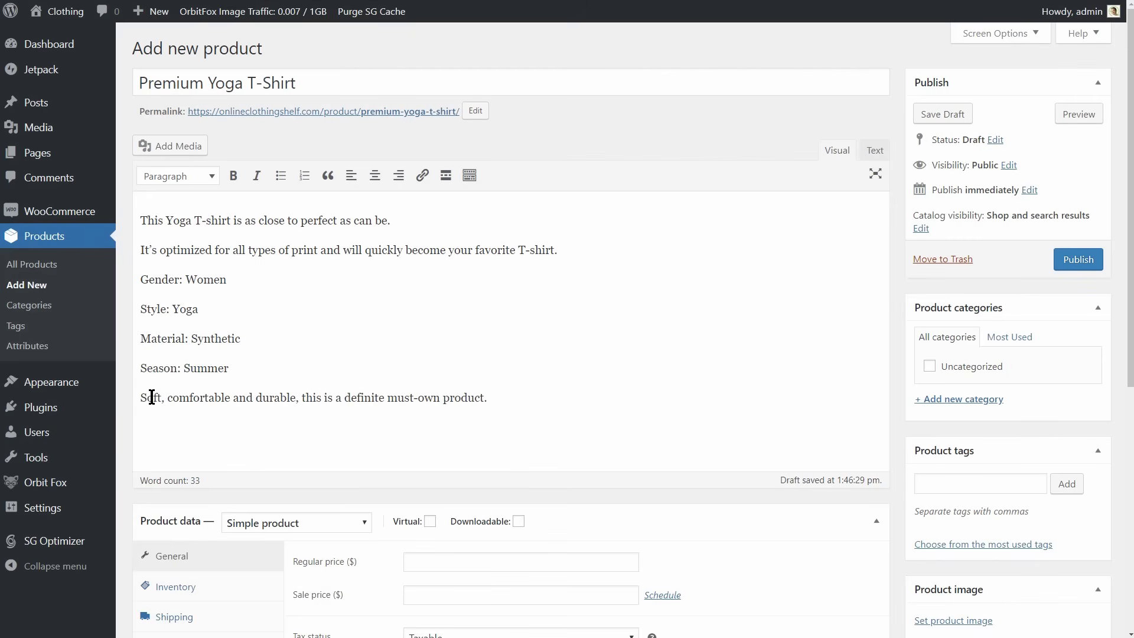
drag(140, 399, 496, 394)
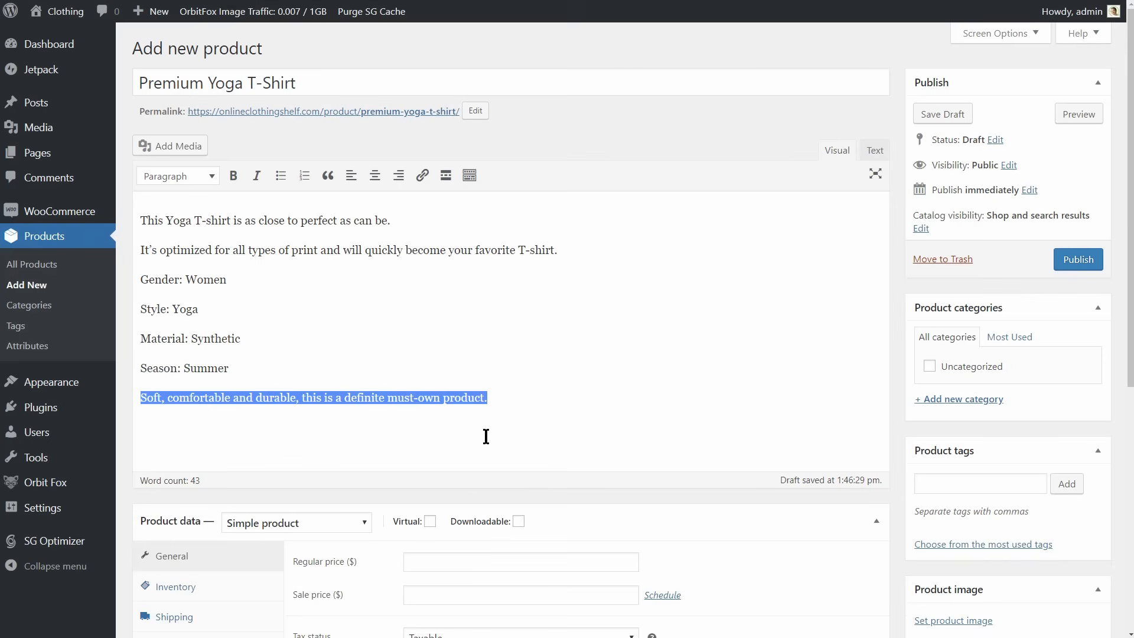
Set the product type to Variable product and open its attribute settings.
scroll(486, 436, down, 5)
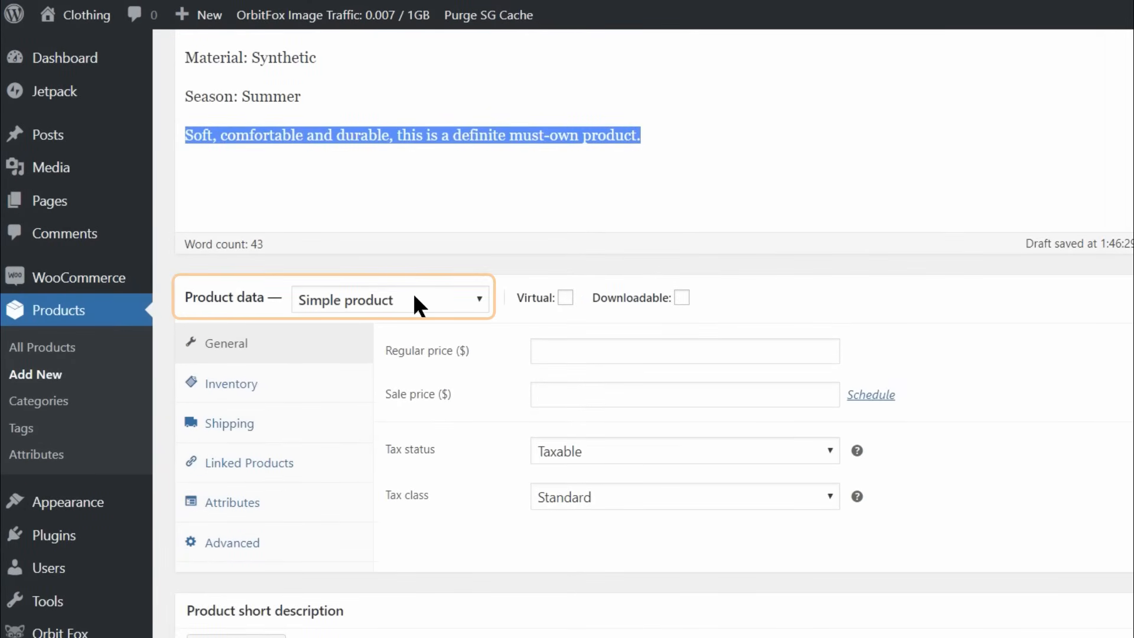
click(416, 305)
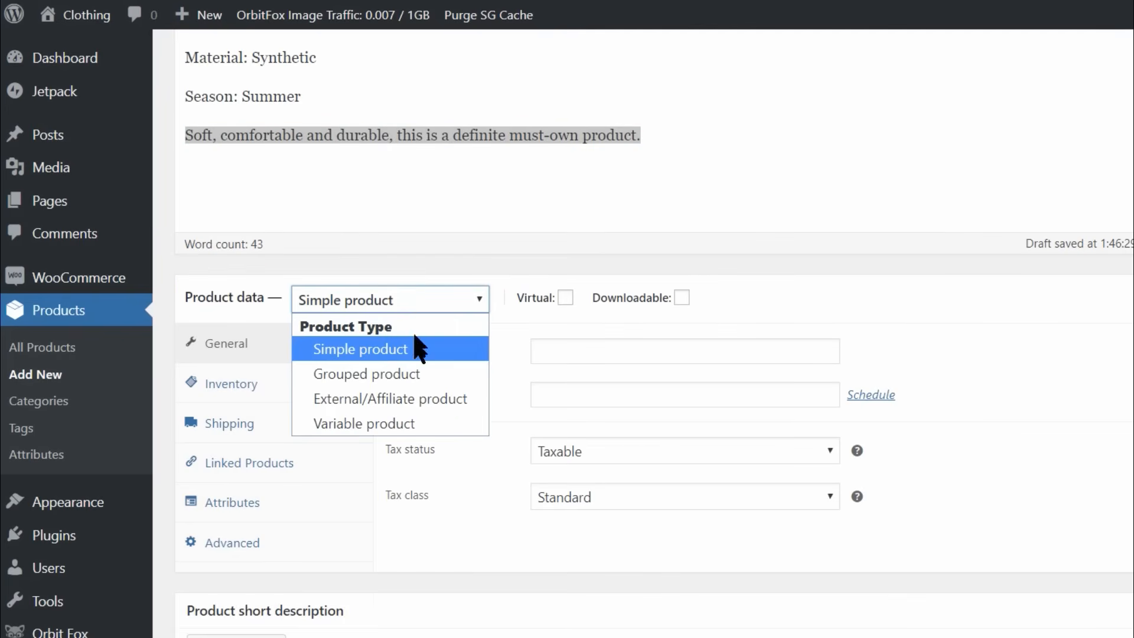
click(391, 420)
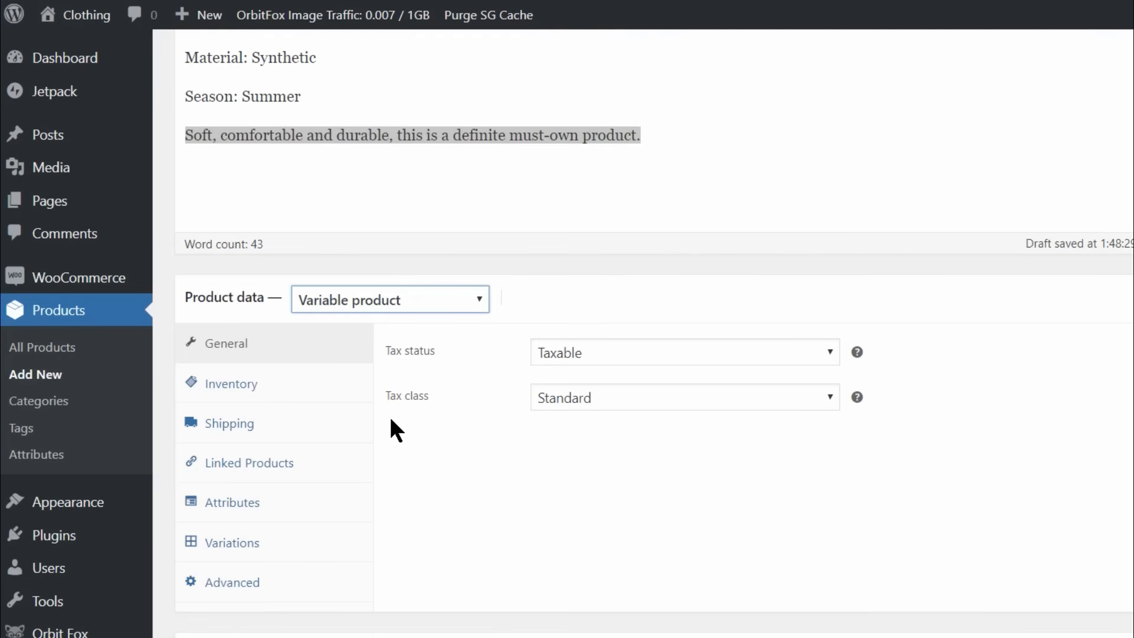
click(288, 553)
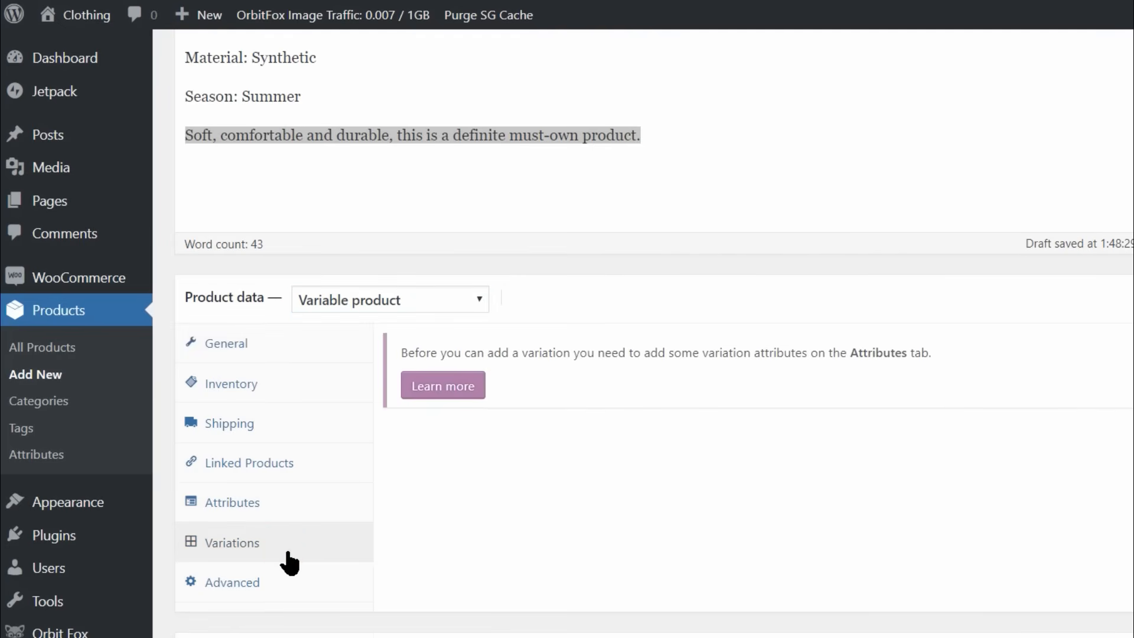
click(244, 505)
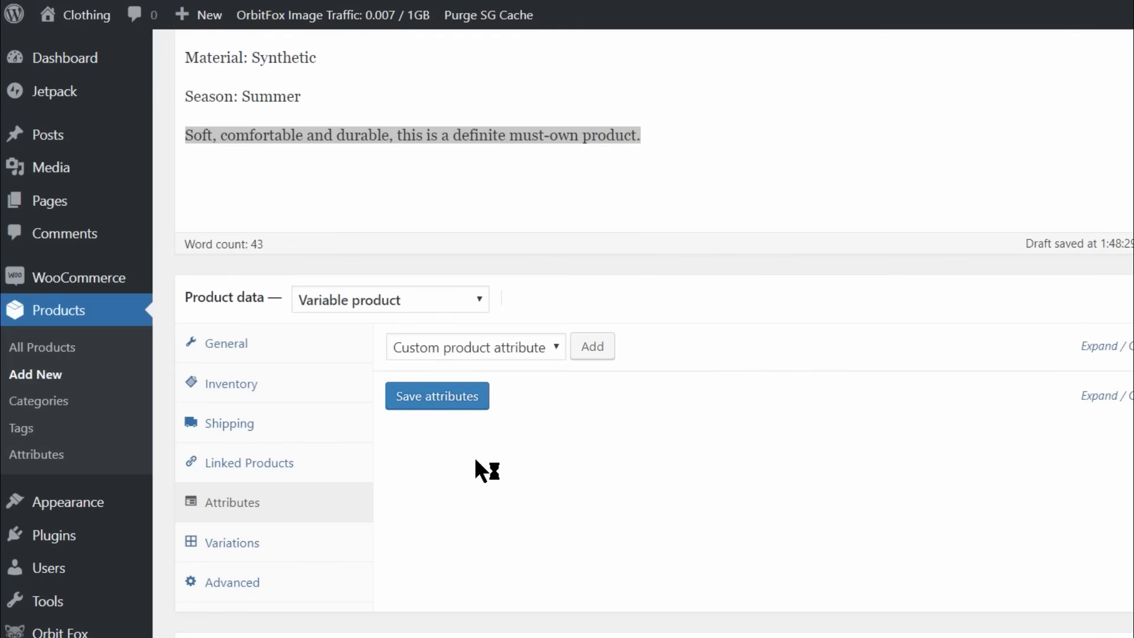
Add a custom size attribute with the values M | L | XL, enable it for variations and save it.
click(530, 347)
click(530, 347)
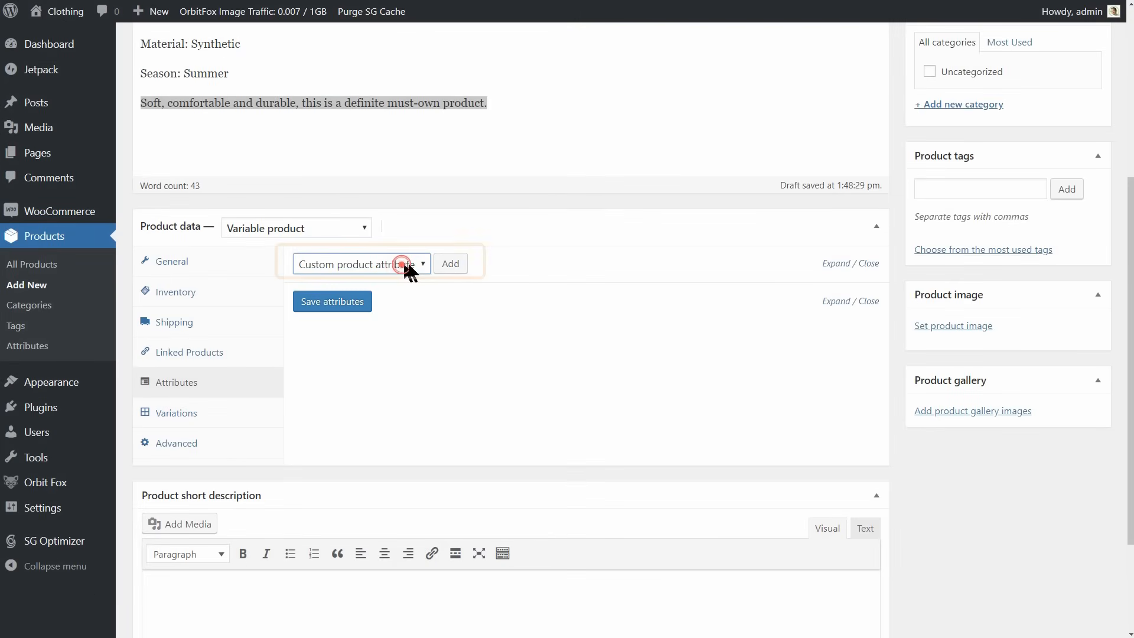
click(452, 263)
click(361, 352)
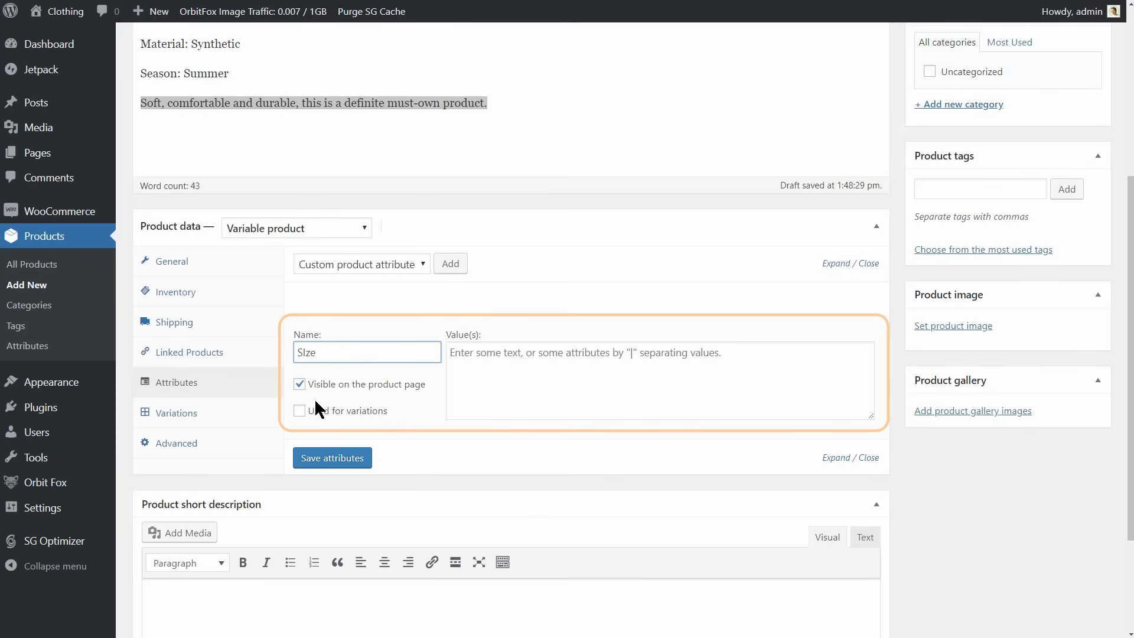
click(300, 411)
click(478, 357)
text(M | L | XL)
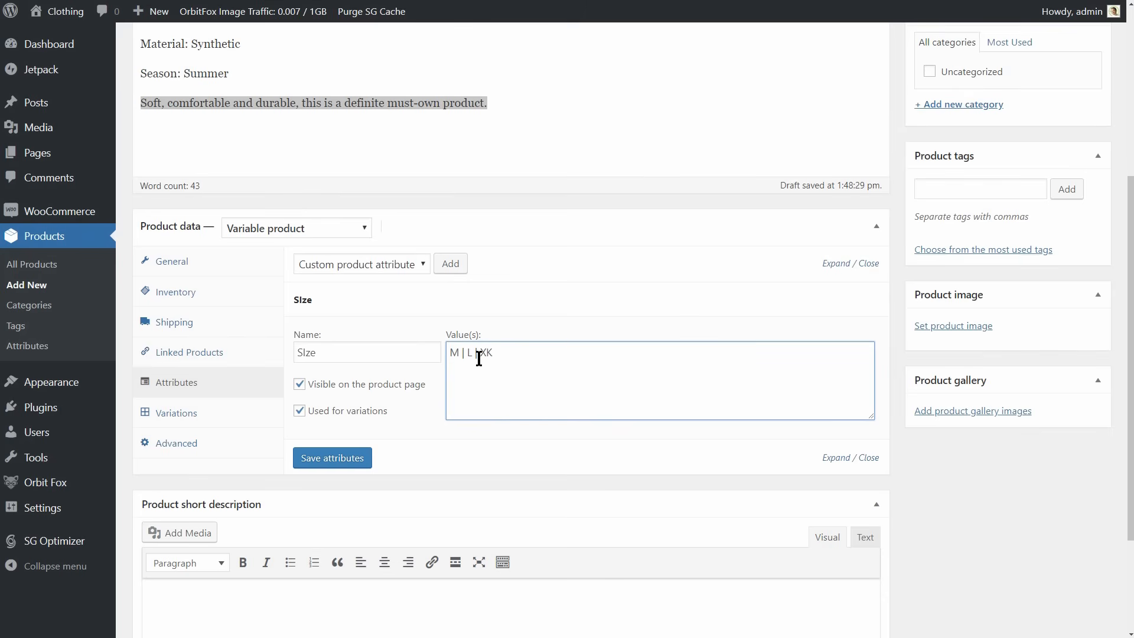
click(344, 458)
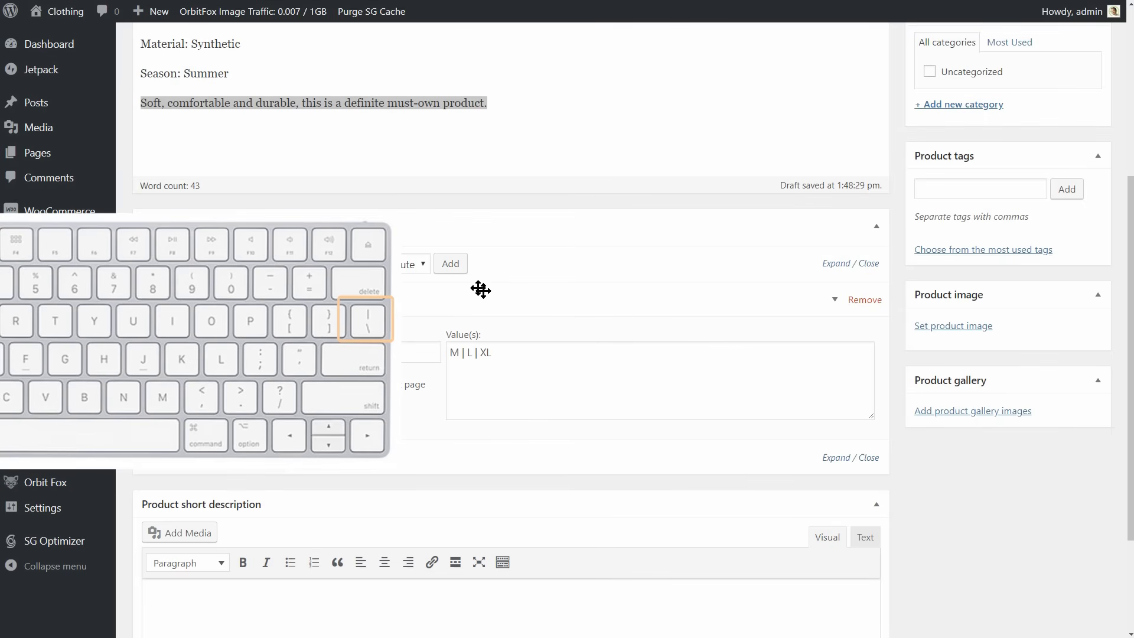
Add a second custom attribute named Color with the values white, blue and red, and enable it for variations.
click(448, 264)
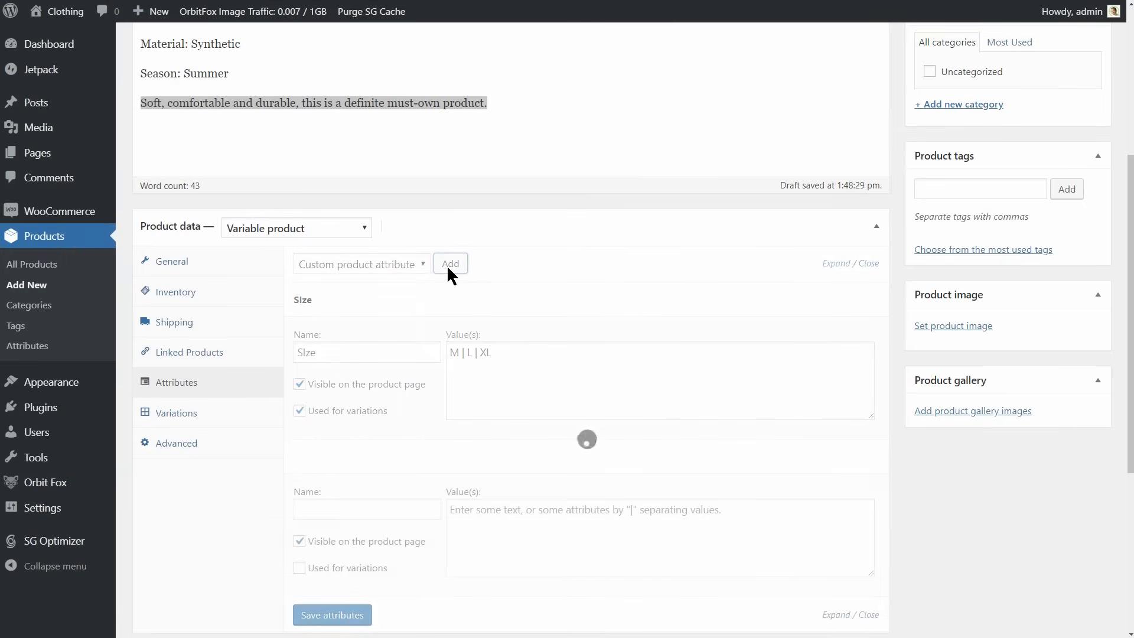
click(324, 507)
text(C)
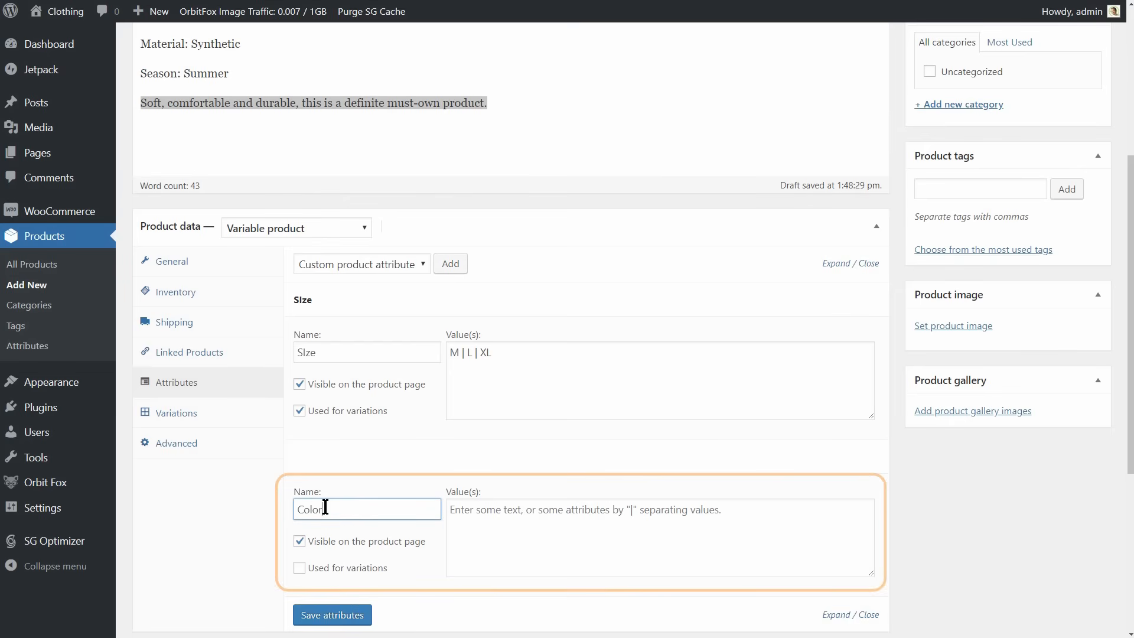
text(olor)
click(494, 523)
text(white|blue|red)
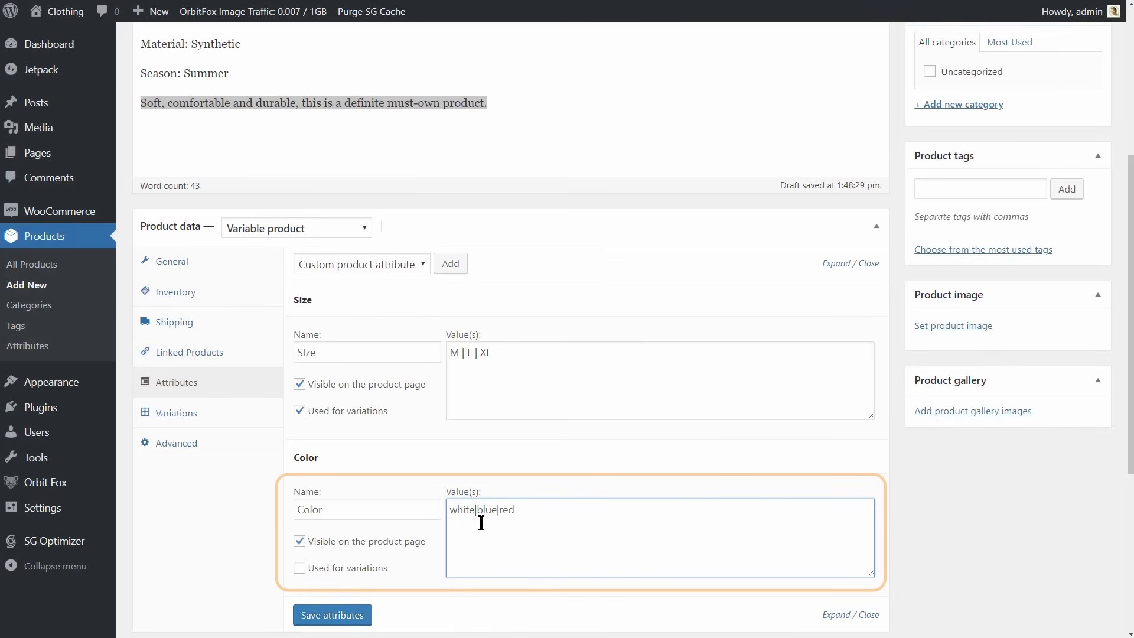
click(301, 569)
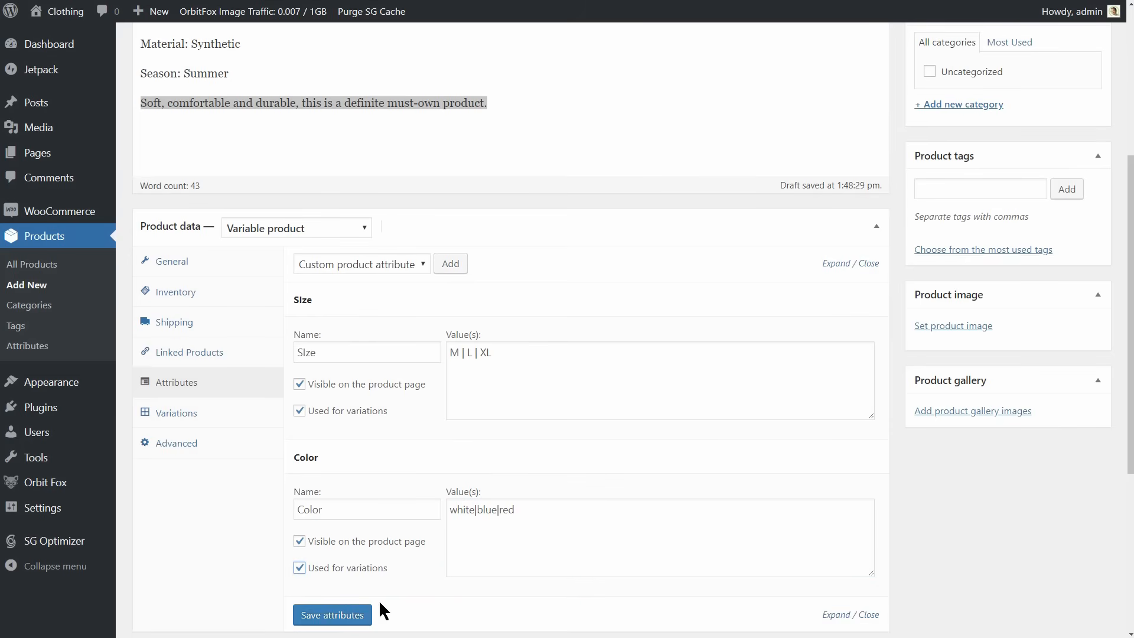
Add spaces around the separators so the Color values read white | blue | red, and save the attributes.
click(474, 514)
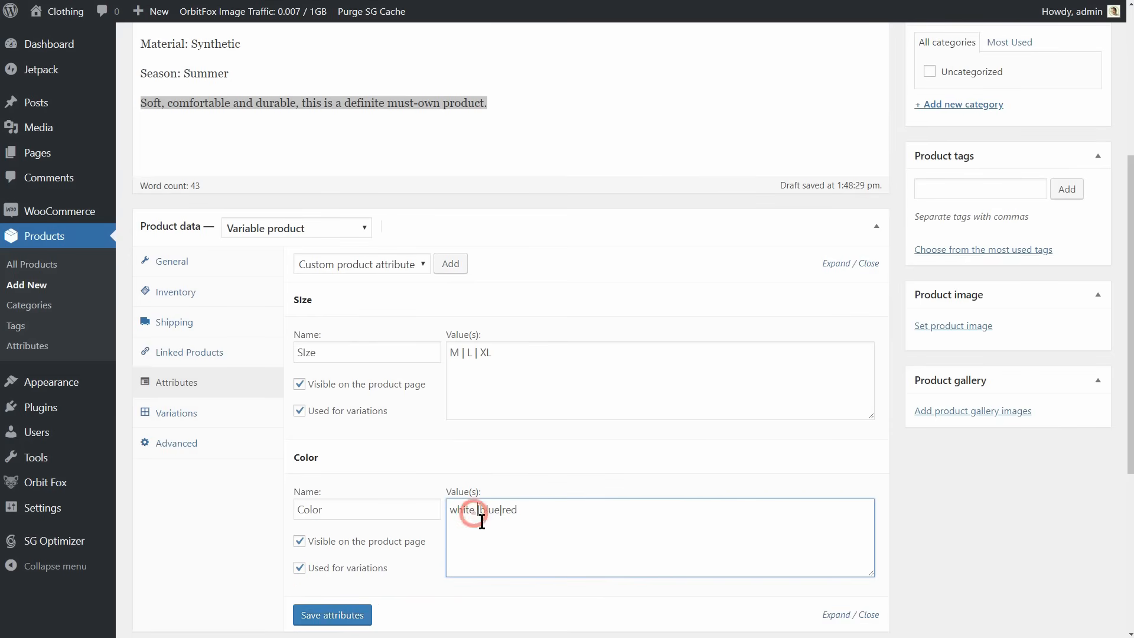
key(Right)
click(503, 513)
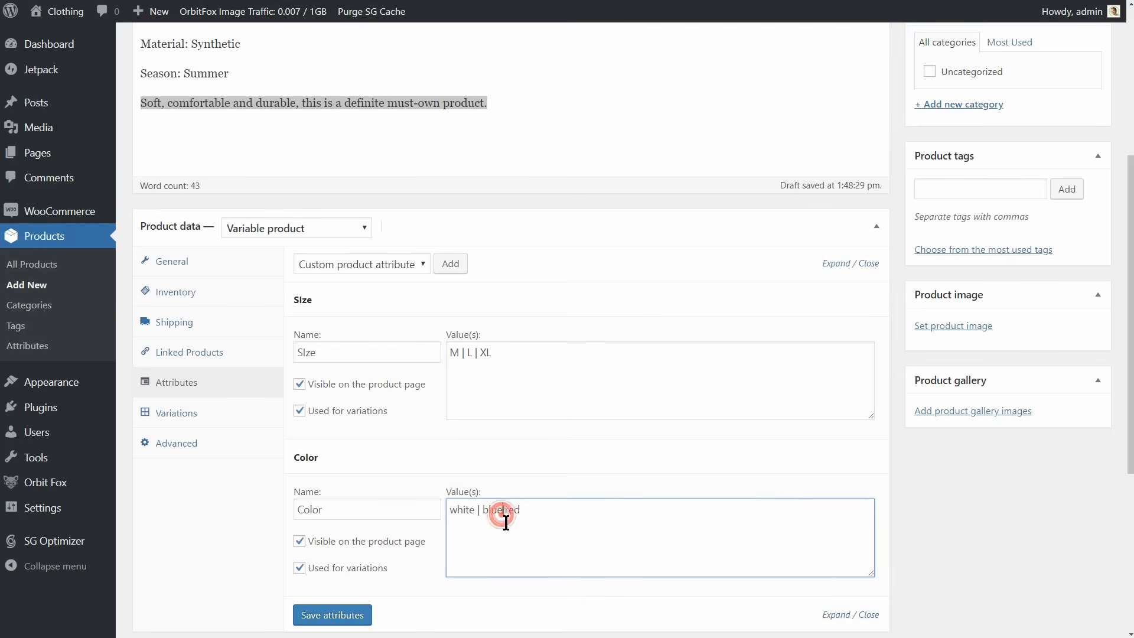
key(Right)
click(347, 620)
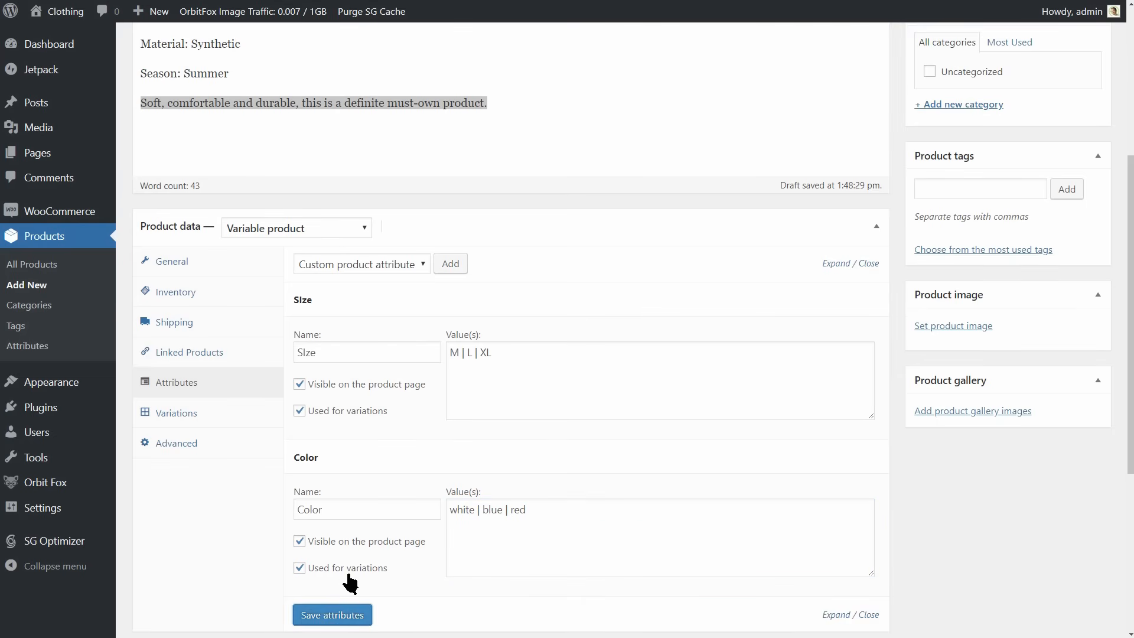
Correct the first attribute's name to Size, save the attributes and open the product's variations.
click(306, 354)
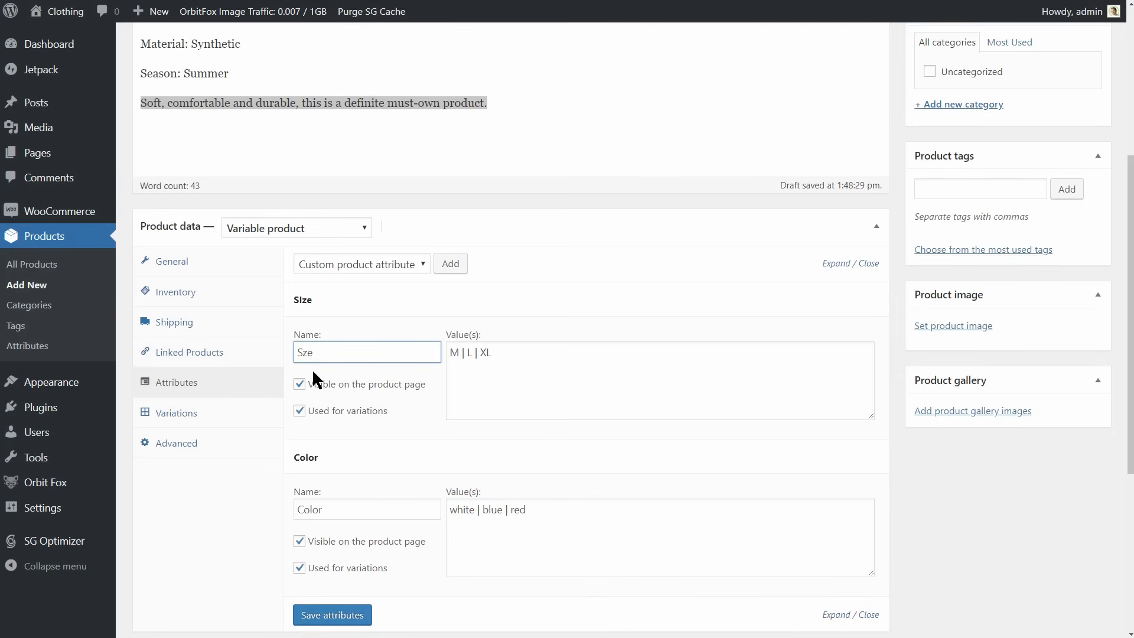
click(330, 615)
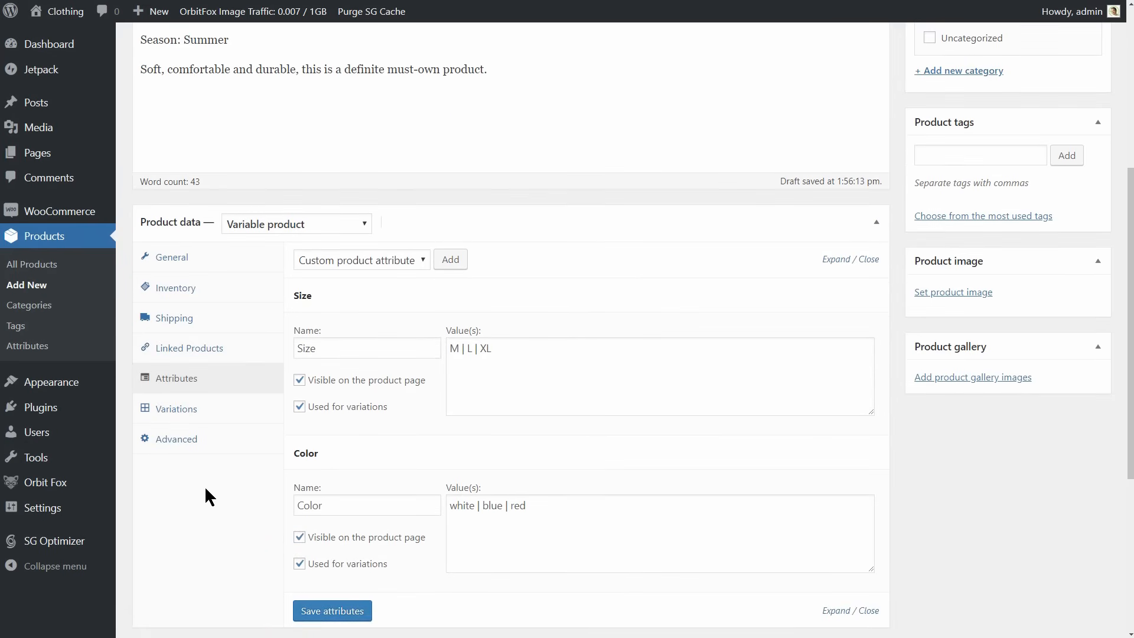
click(177, 416)
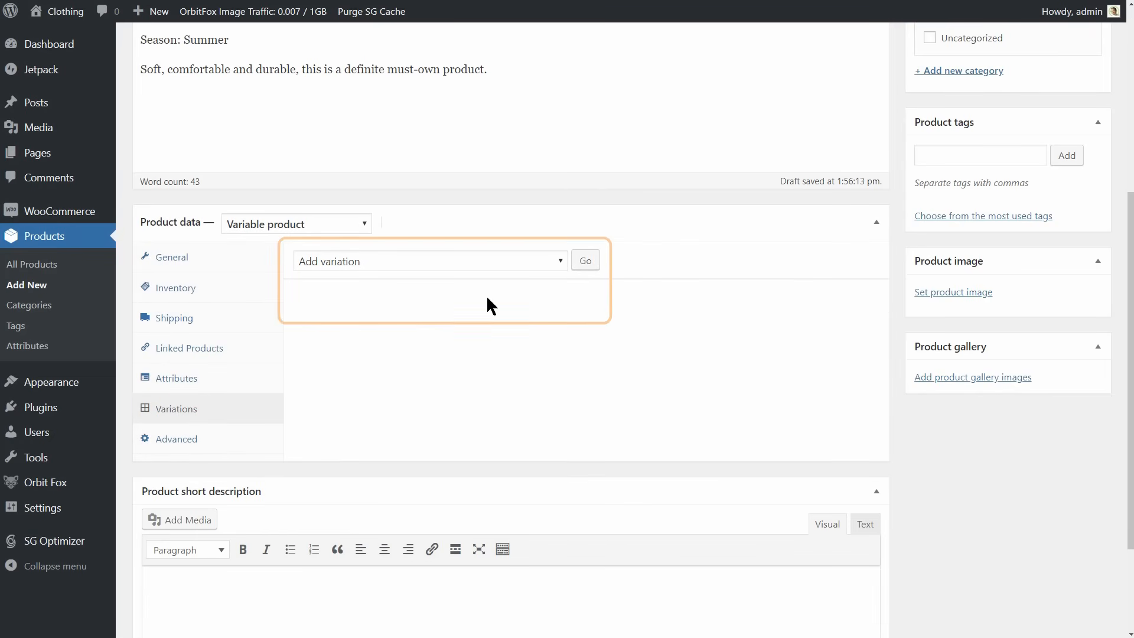
Generate variations from all size and color attribute combinations and confirm linking them.
click(547, 261)
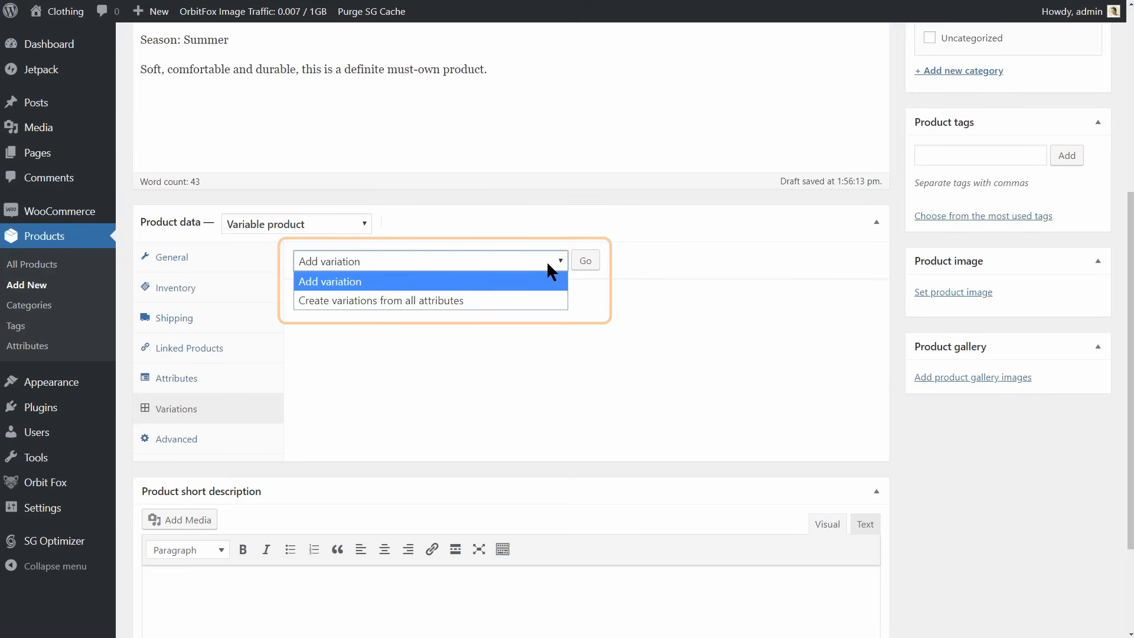
click(538, 300)
click(585, 262)
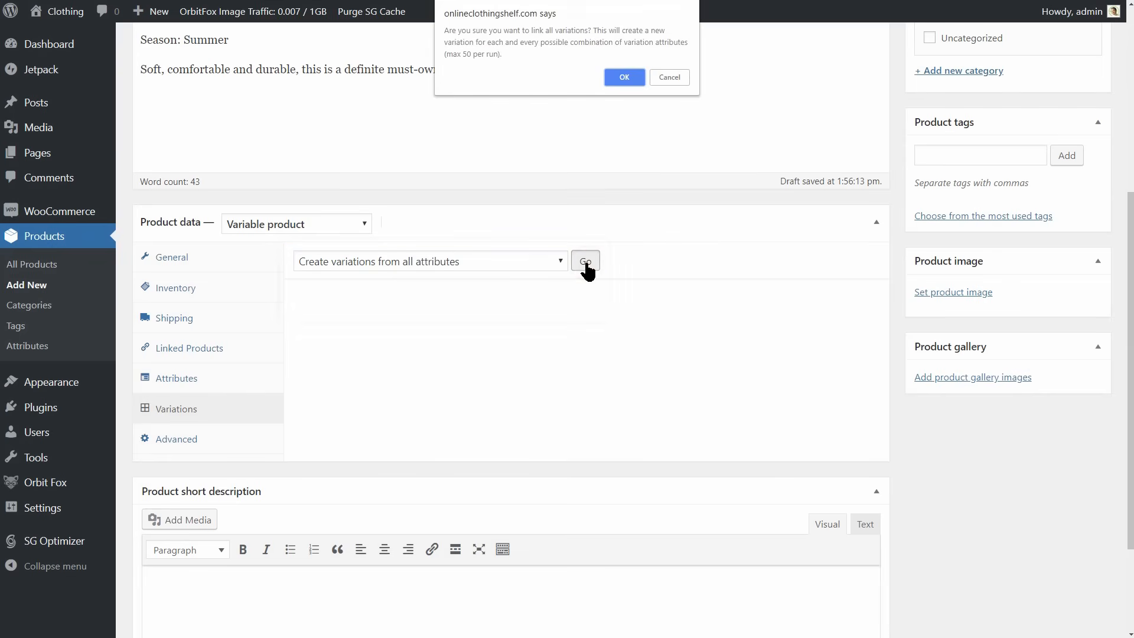
click(625, 77)
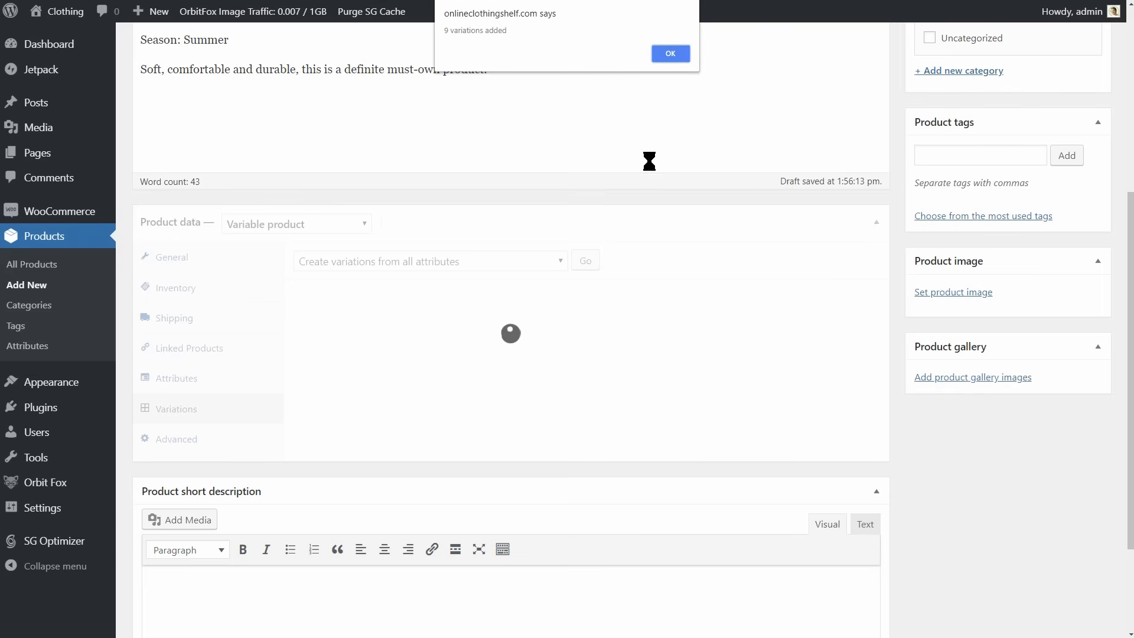
click(671, 49)
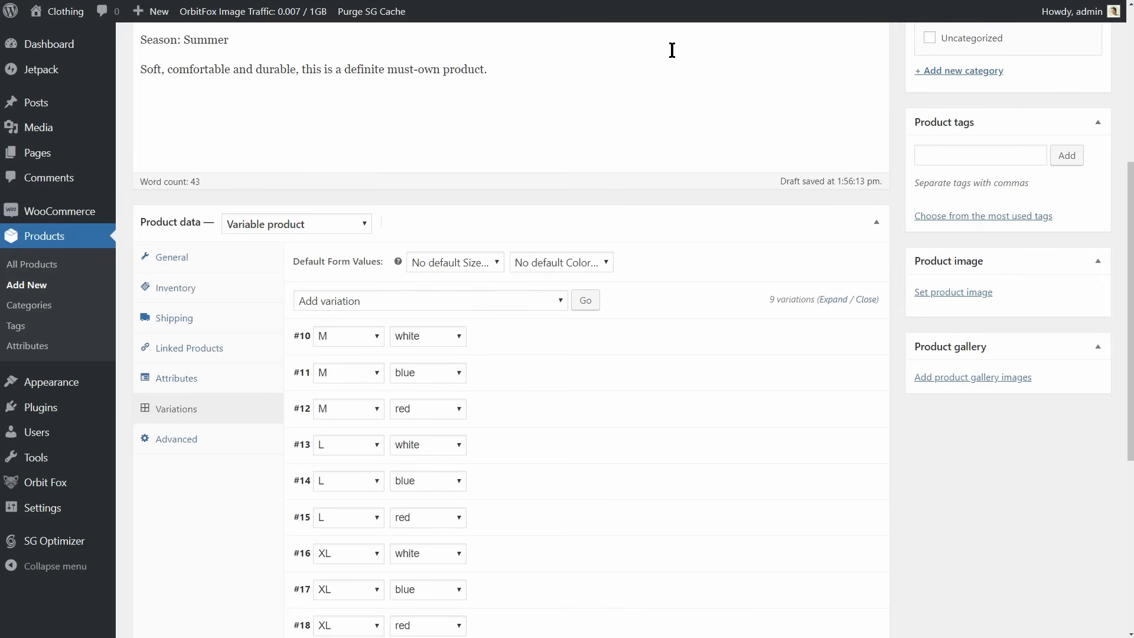
Look through the generated variations, expanding and collapsing the M white and M blue ones to examine their fields.
scroll(1130, 257, down, 2)
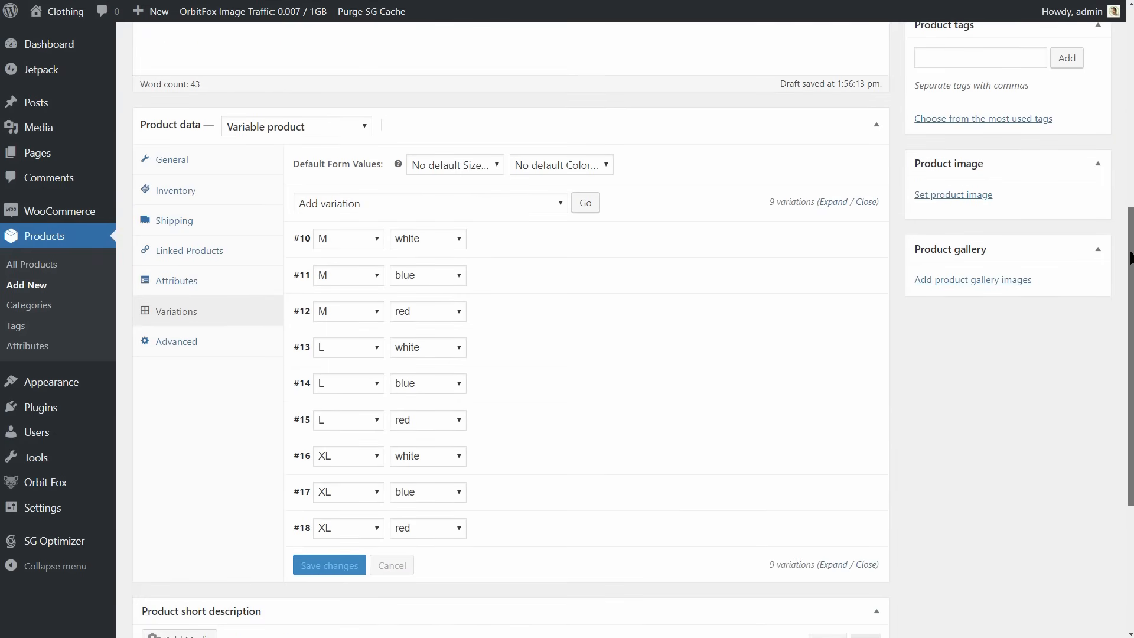
scroll(1129, 257, down, 1)
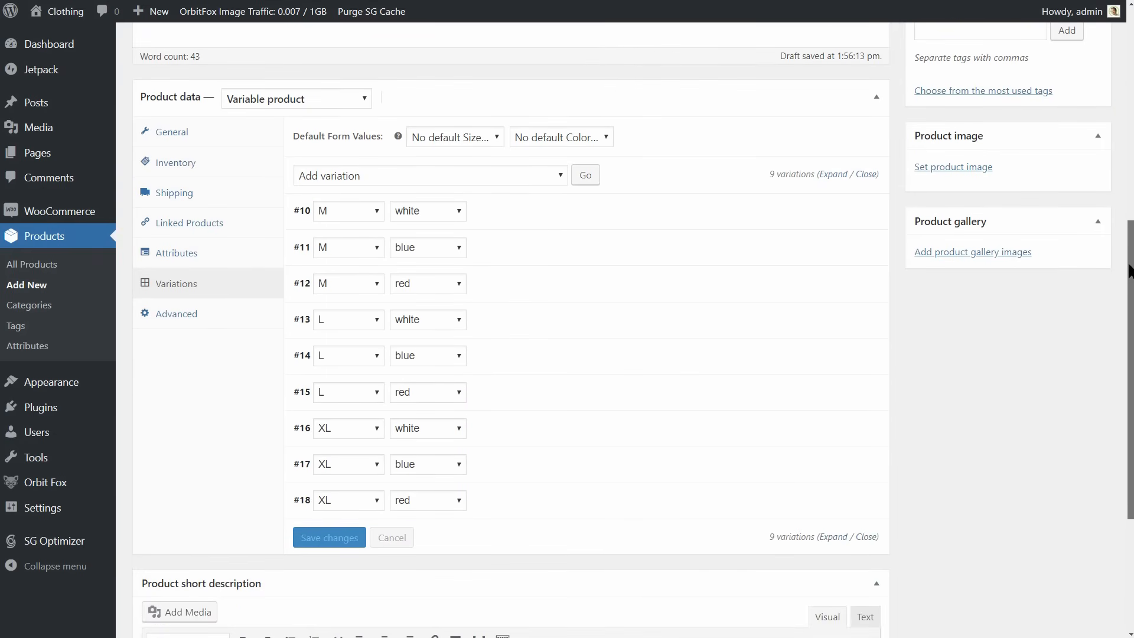
click(519, 216)
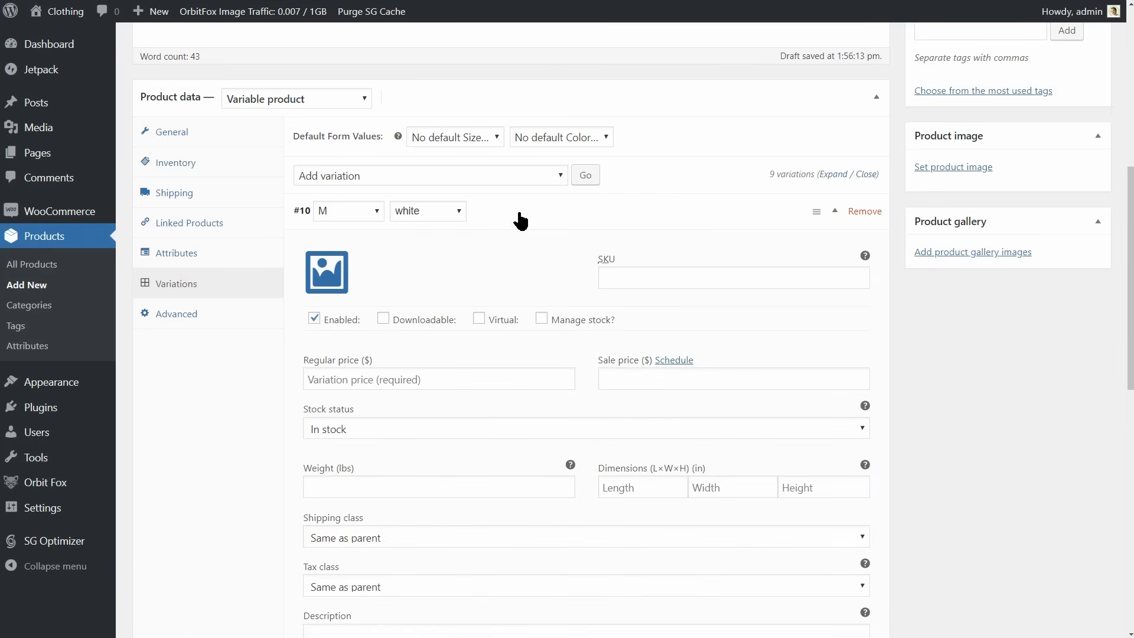
click(519, 216)
click(524, 248)
click(524, 249)
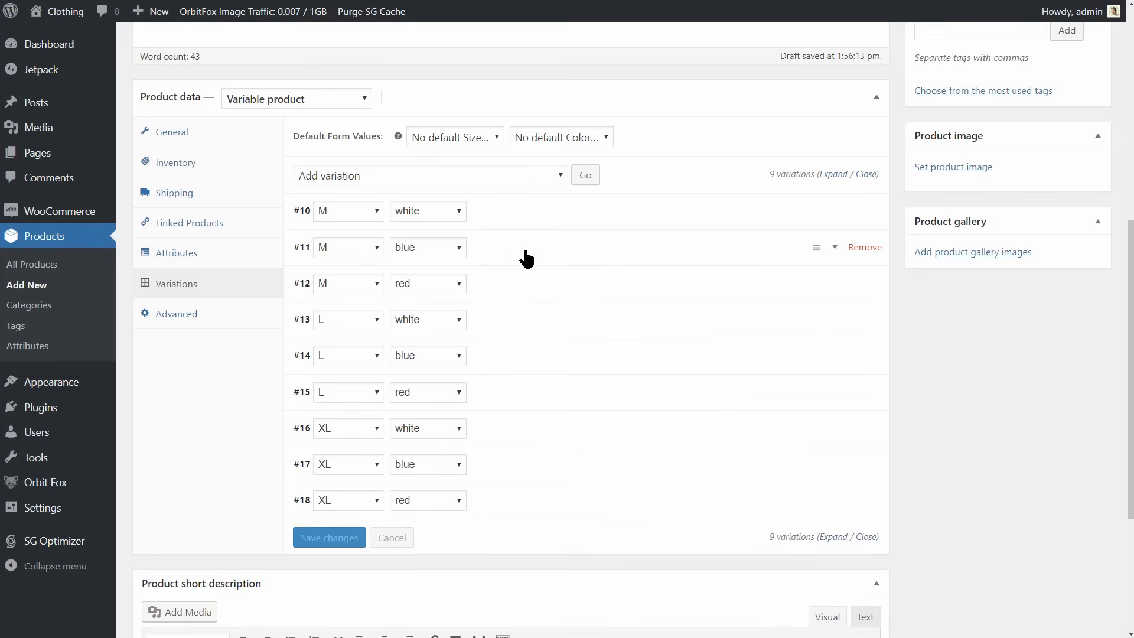
Set the regular price of the M white variation to $20 and of the M blue variation to $25.
click(506, 208)
click(350, 378)
text(20)
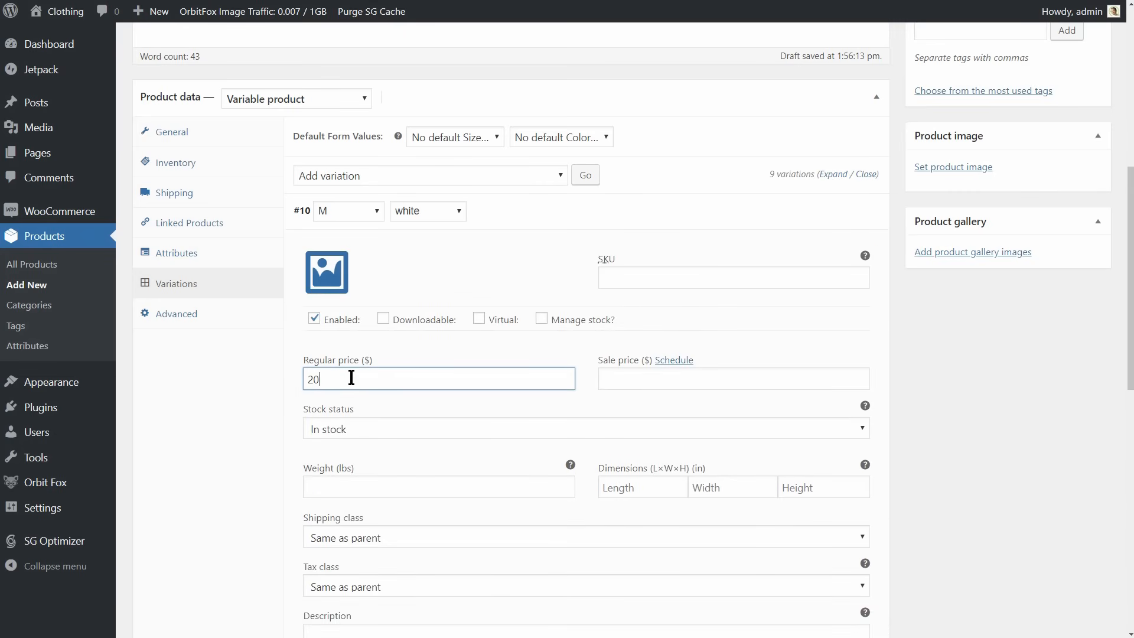
click(508, 218)
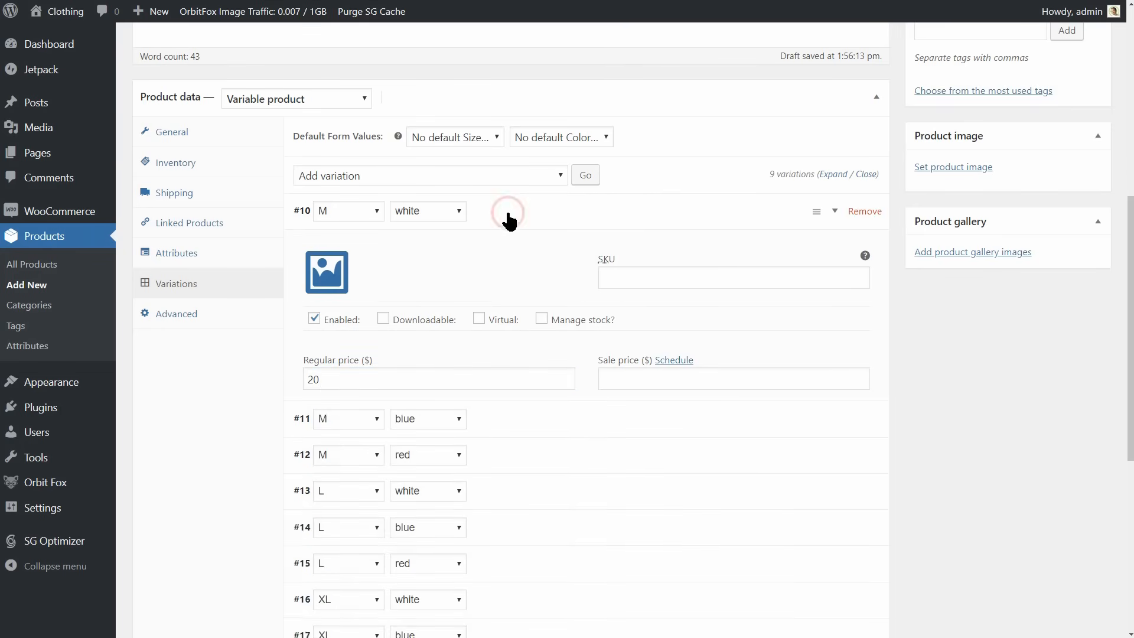
click(489, 253)
click(349, 416)
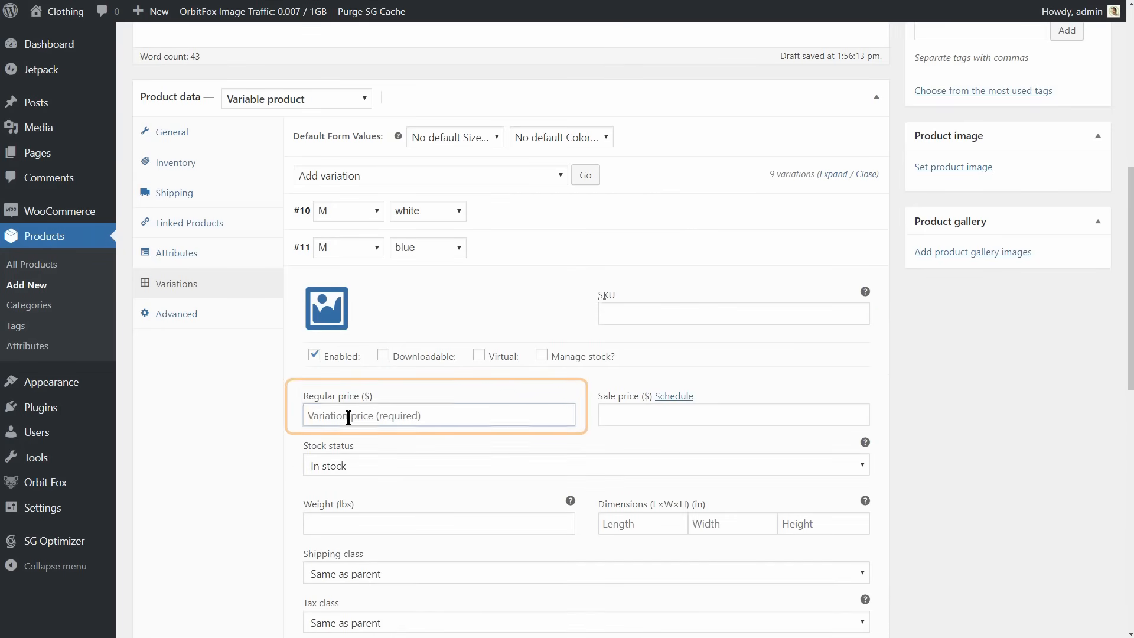
text(25)
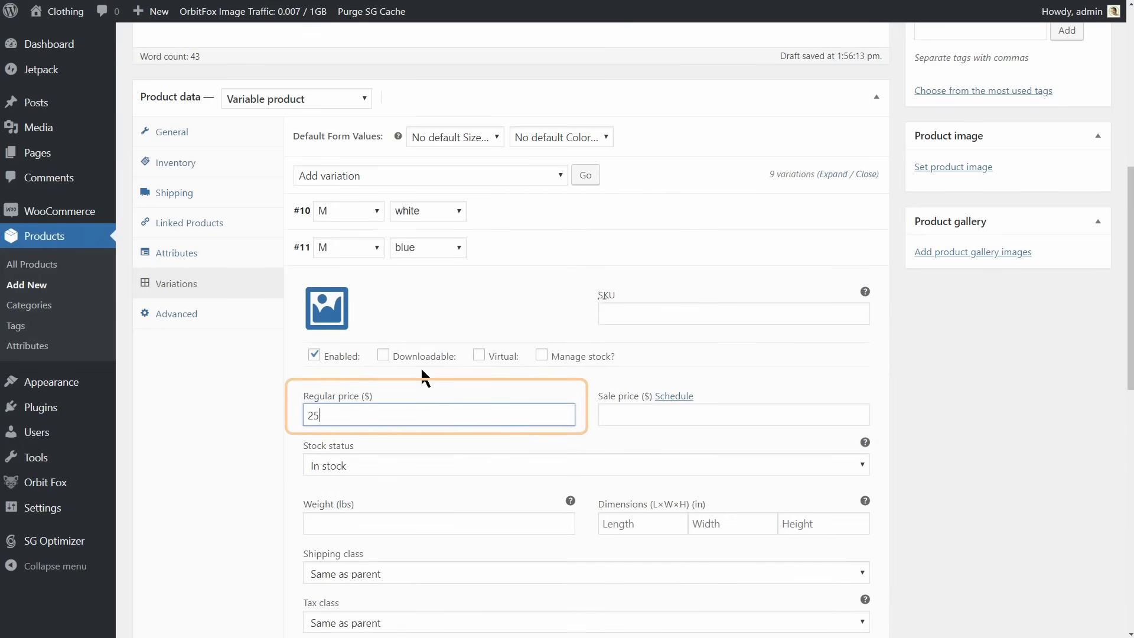
click(537, 258)
Set the regular price of the M red and L white variations to $20 each.
click(505, 283)
click(347, 452)
text(20)
click(523, 286)
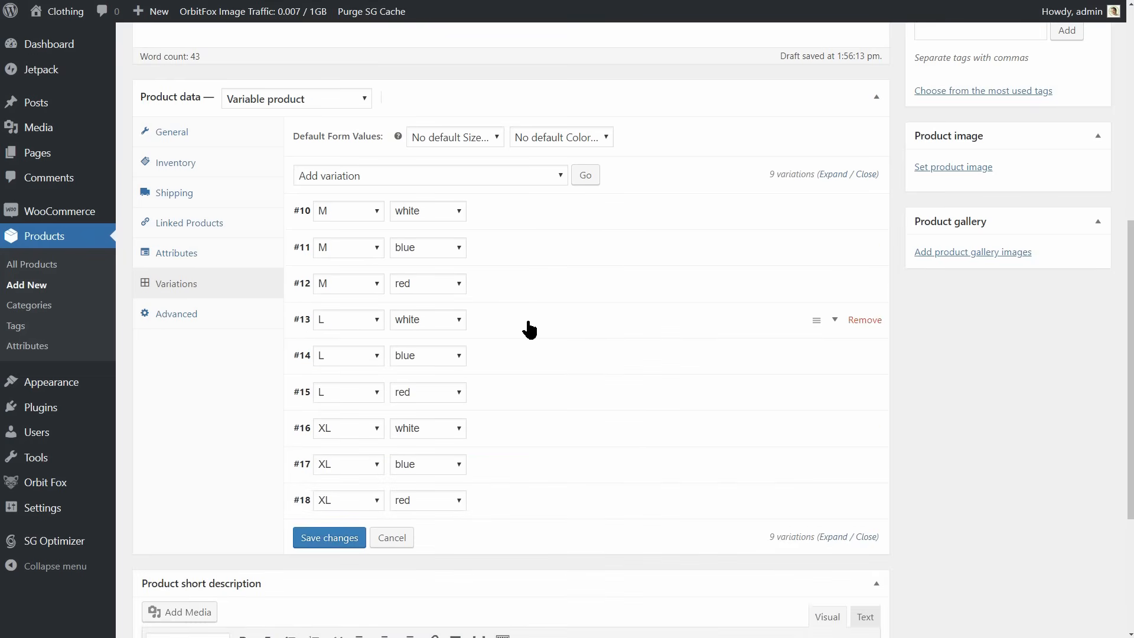
click(530, 323)
click(367, 489)
text(20)
click(529, 323)
Set the regular price of the L blue and L red variations to $20 each.
click(534, 355)
click(366, 525)
text(20)
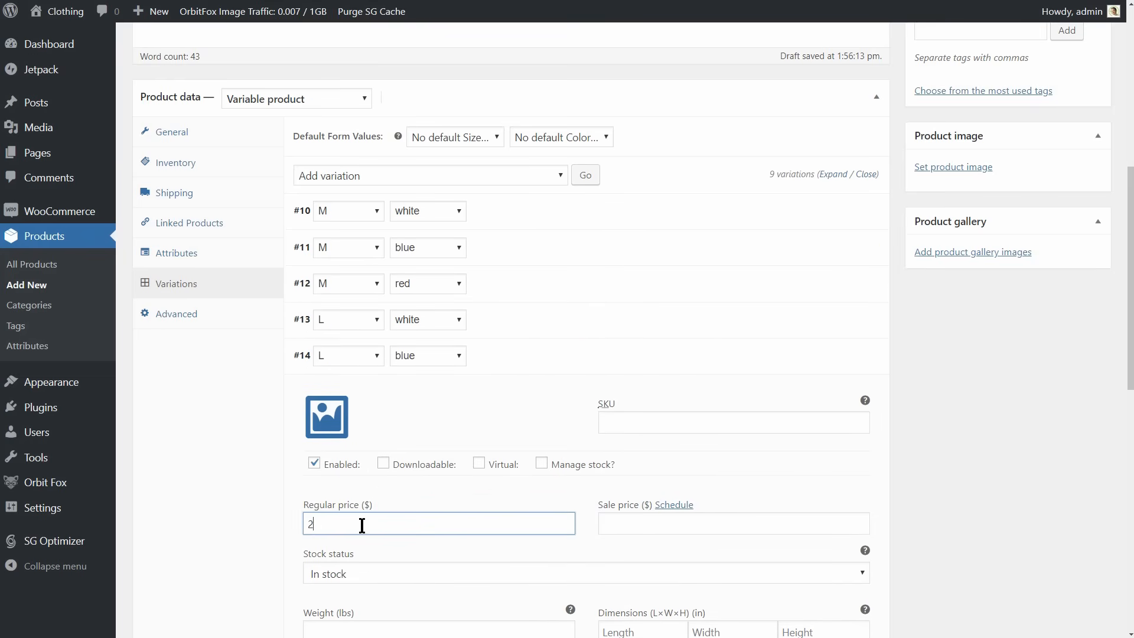
click(534, 356)
click(534, 392)
click(338, 560)
text(20)
click(534, 391)
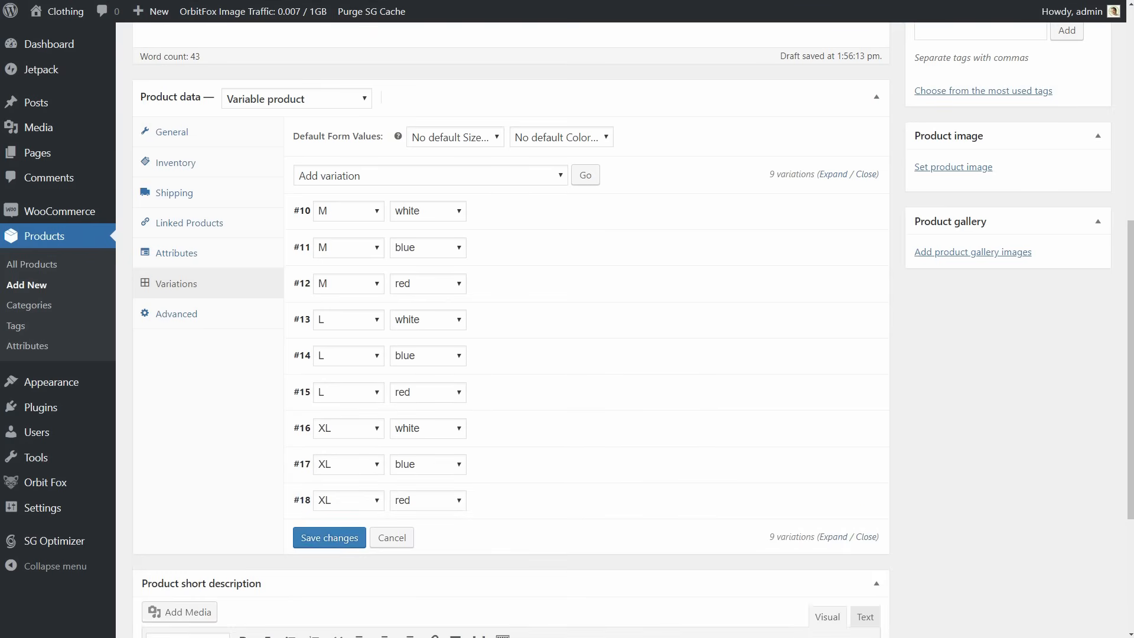
Upload the "white t-shirt" picture from the IMG folder and set it as the M white variation's image.
scroll(535, 300, down, 1)
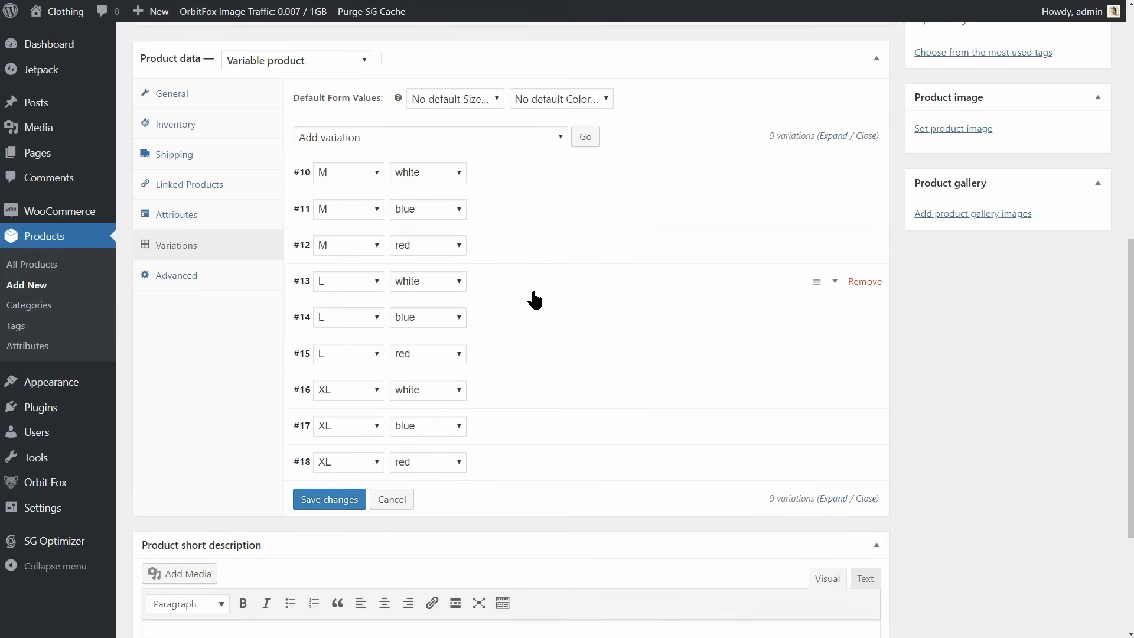
click(508, 180)
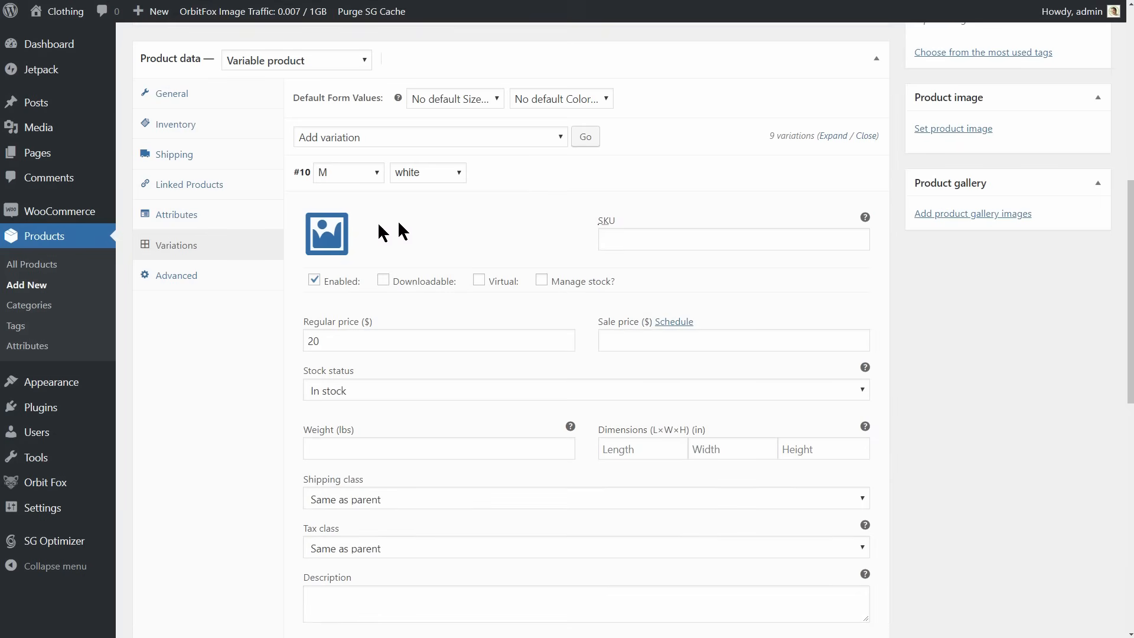
click(318, 232)
click(542, 309)
click(765, 426)
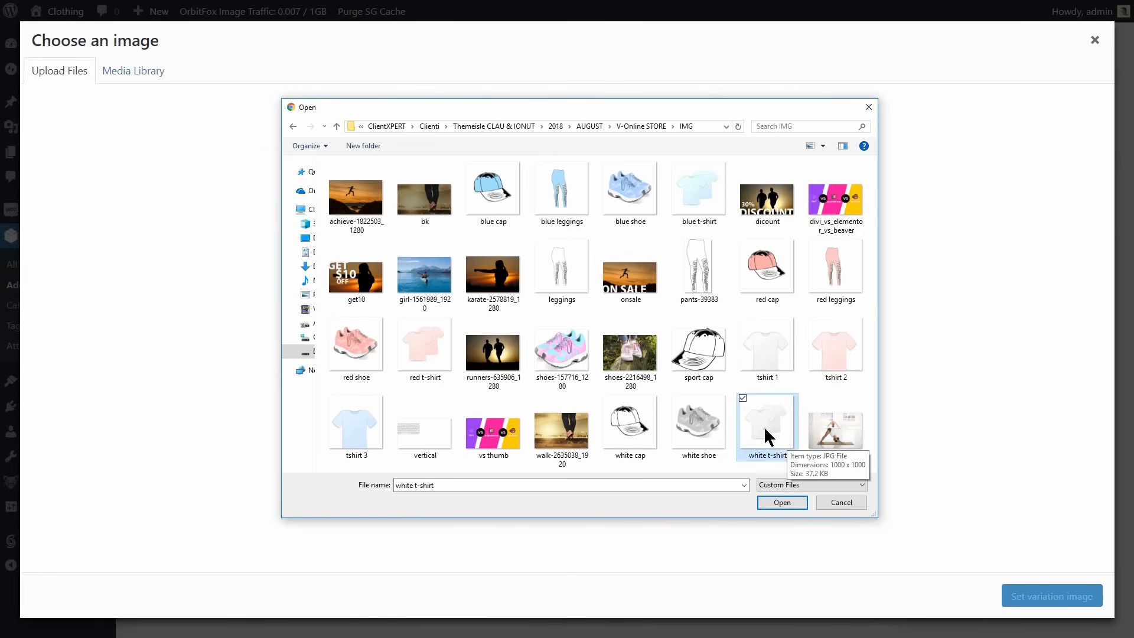
click(781, 503)
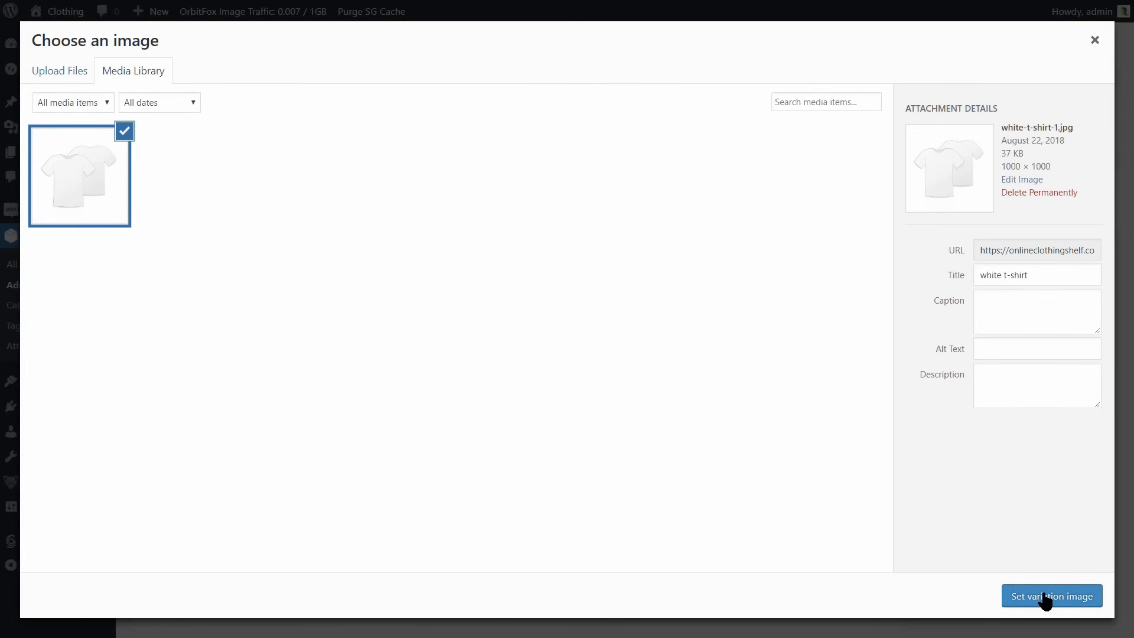
click(1043, 596)
click(551, 178)
Upload the "blue t-shirt" picture from the IMG folder and set it as the M blue variation's image.
click(535, 208)
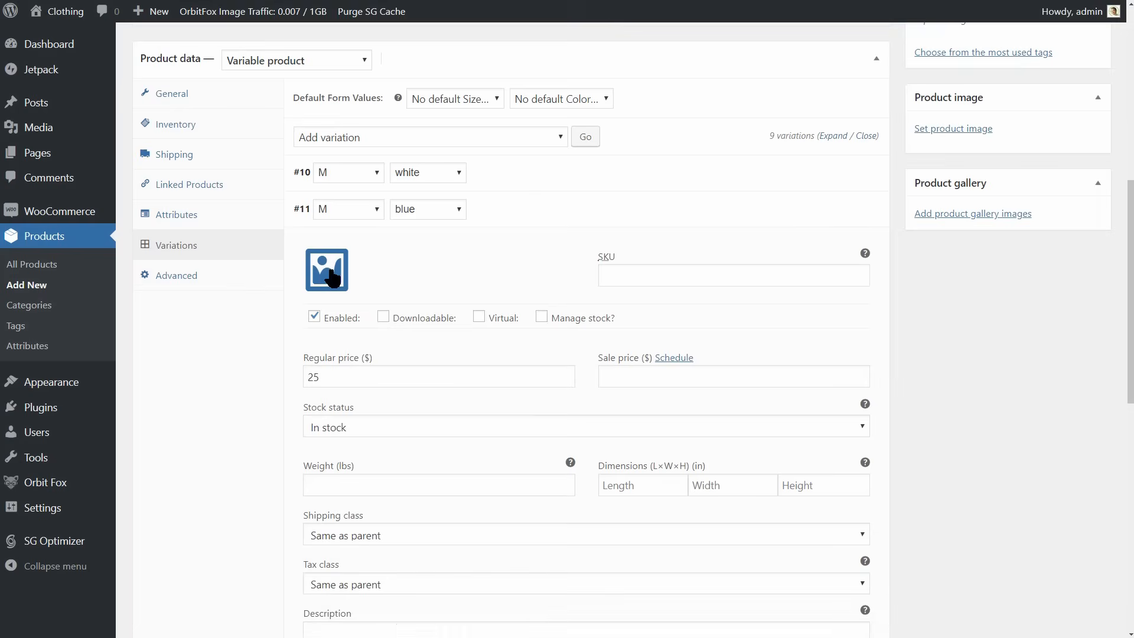
click(328, 270)
click(73, 76)
click(606, 321)
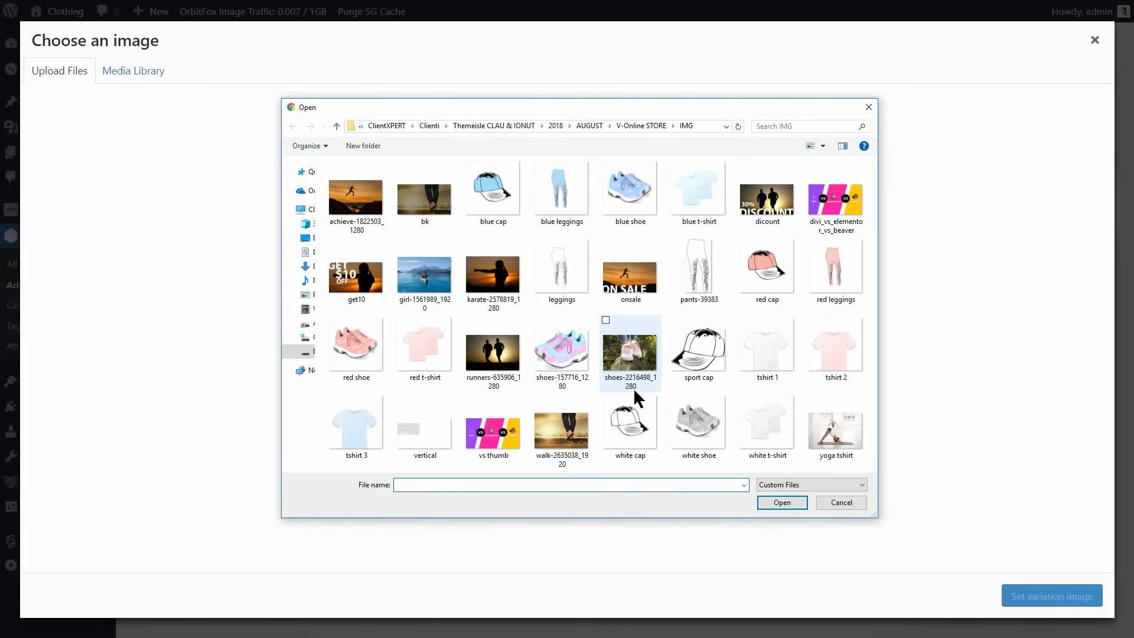
click(696, 191)
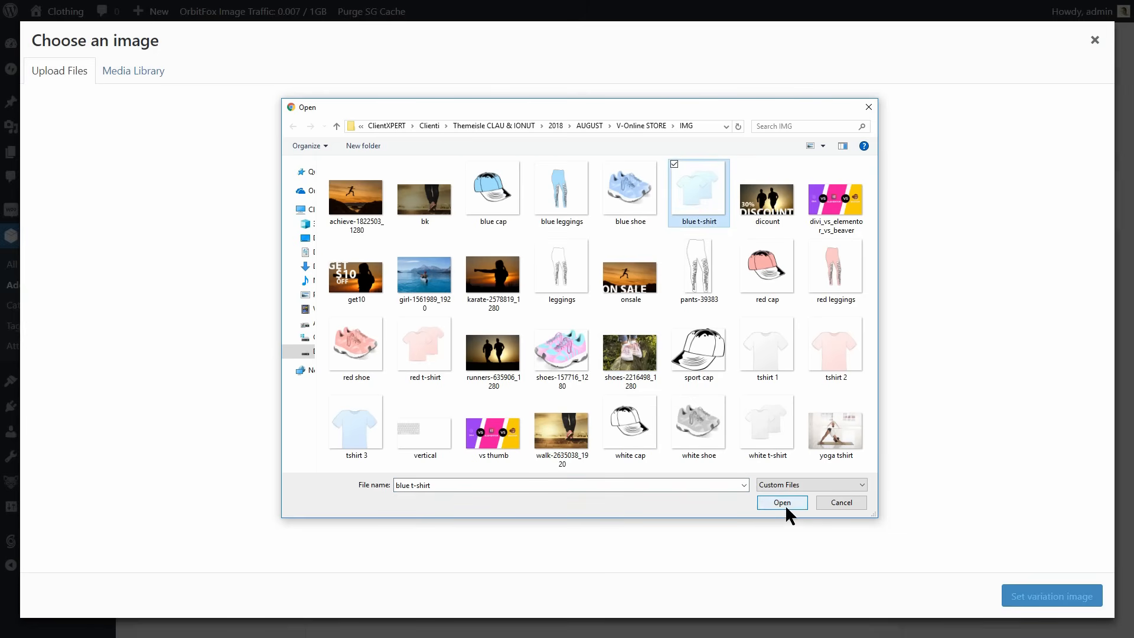
click(785, 506)
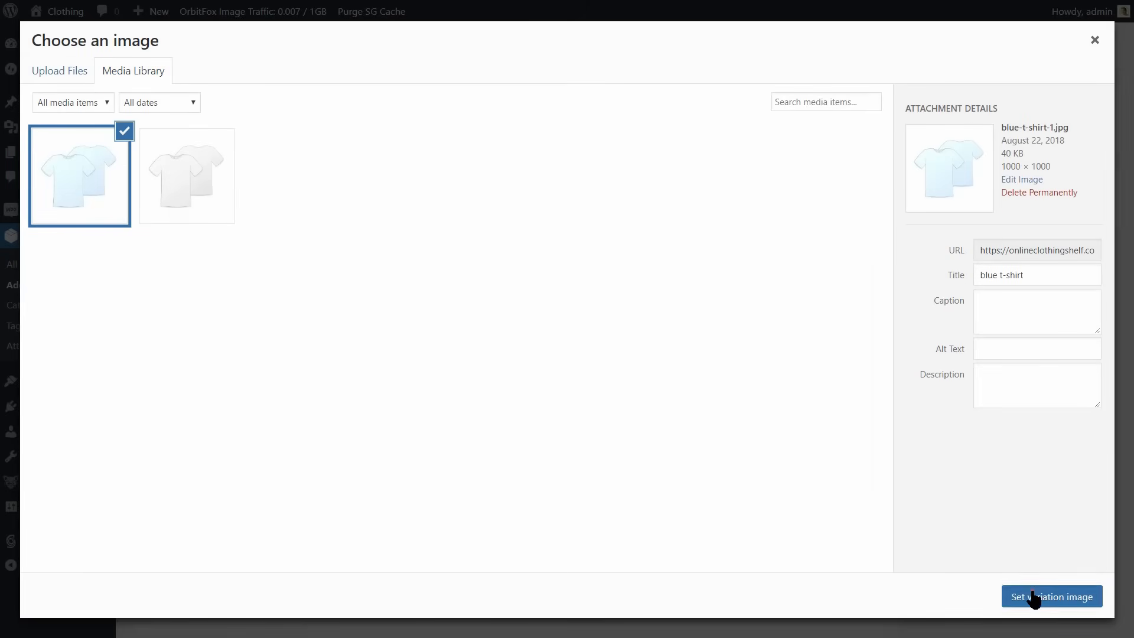
click(1033, 596)
click(521, 220)
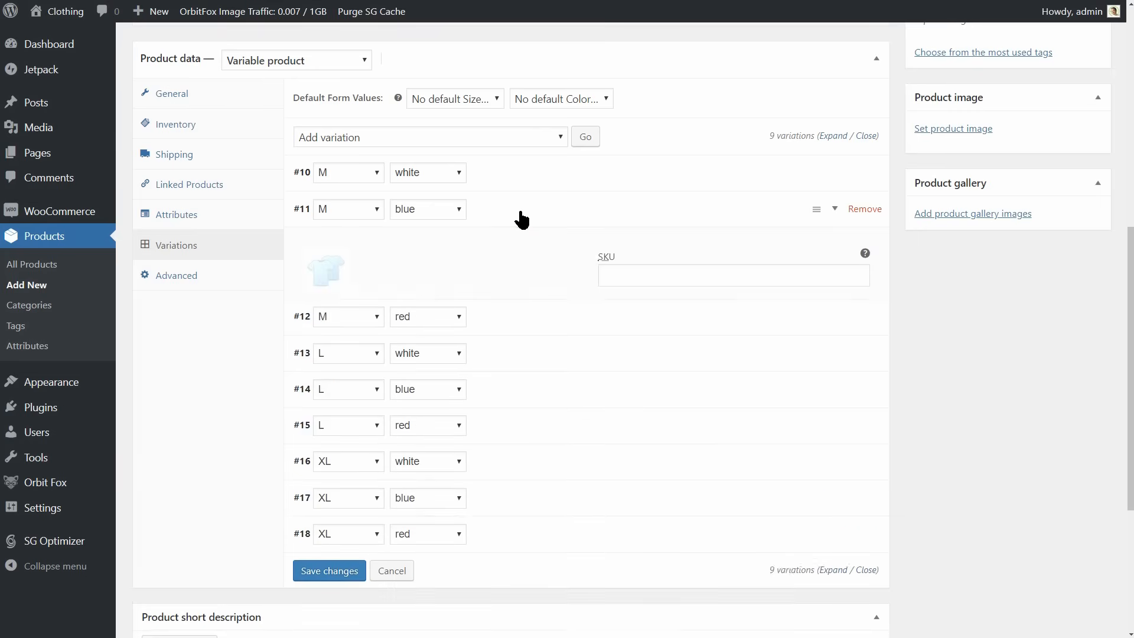
Upload the "red t-shirt" picture from the IMG folder and set it as the M red variation's image.
click(524, 253)
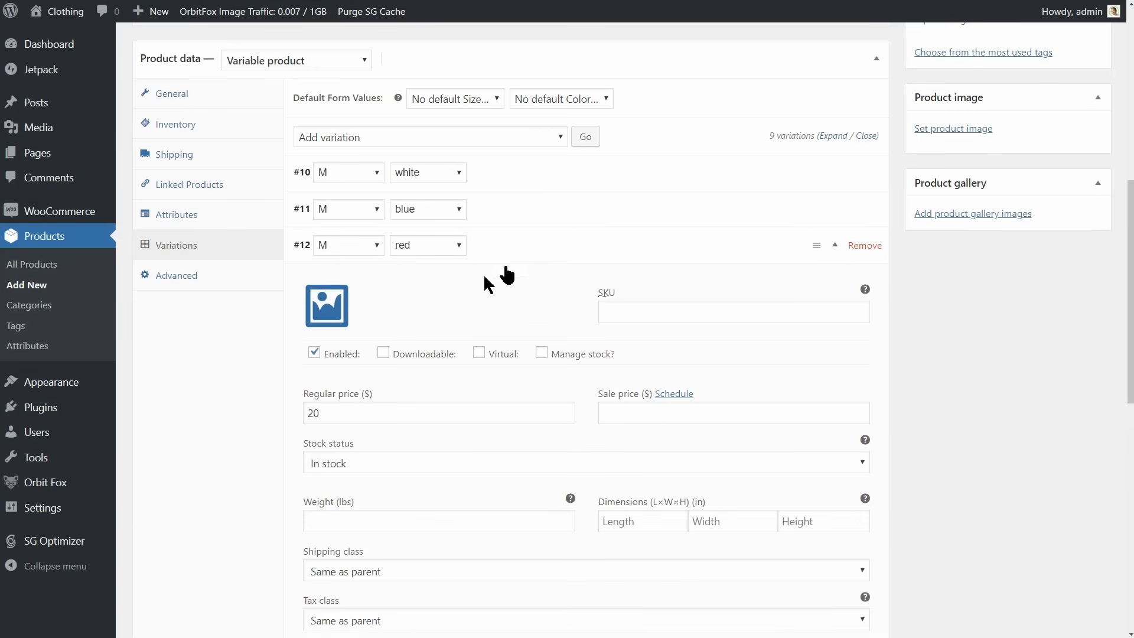
click(342, 305)
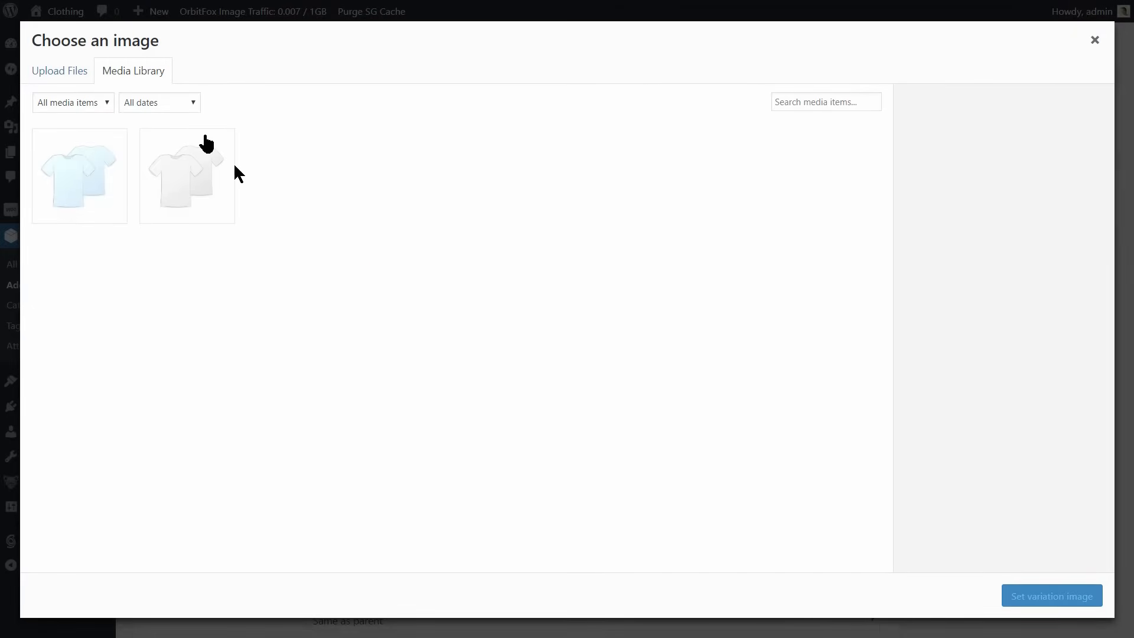
click(44, 72)
click(560, 319)
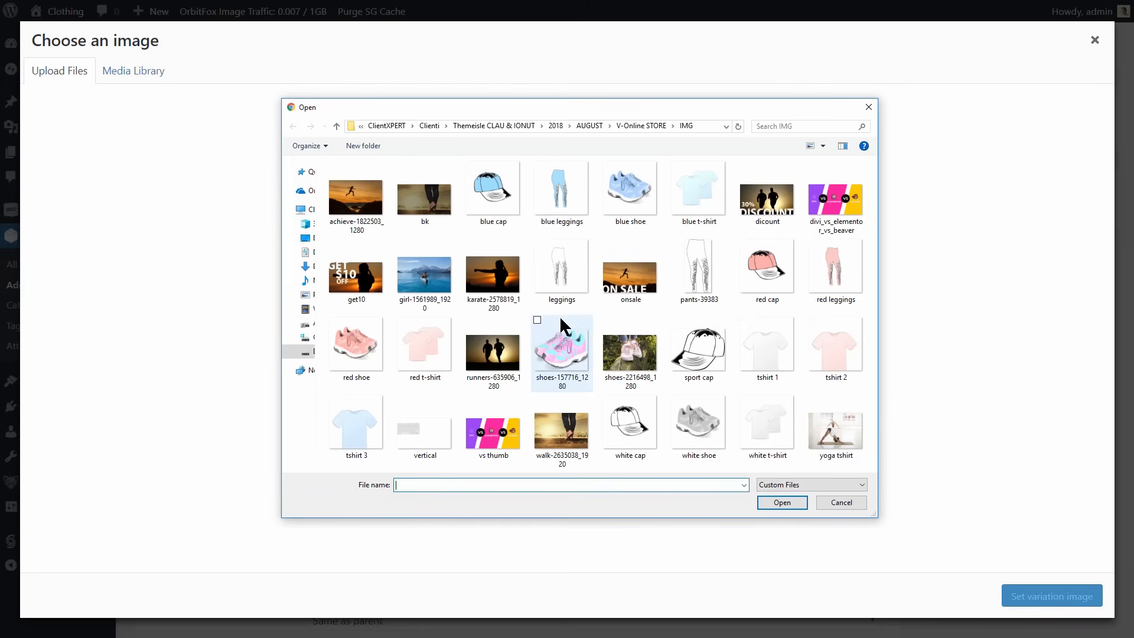
click(427, 346)
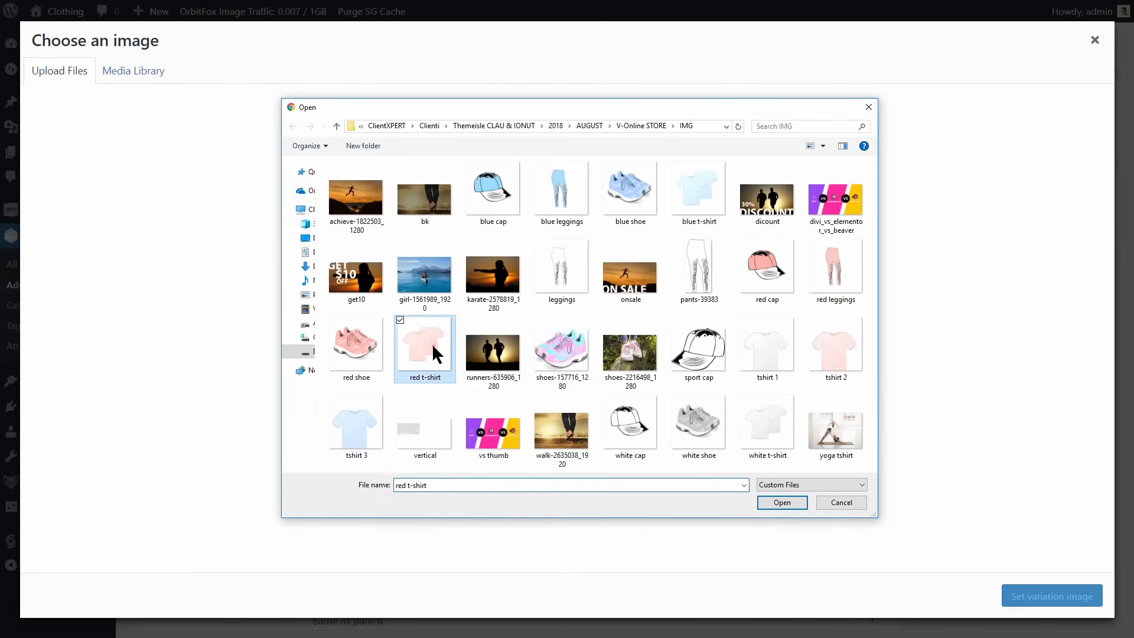
click(786, 504)
click(1042, 606)
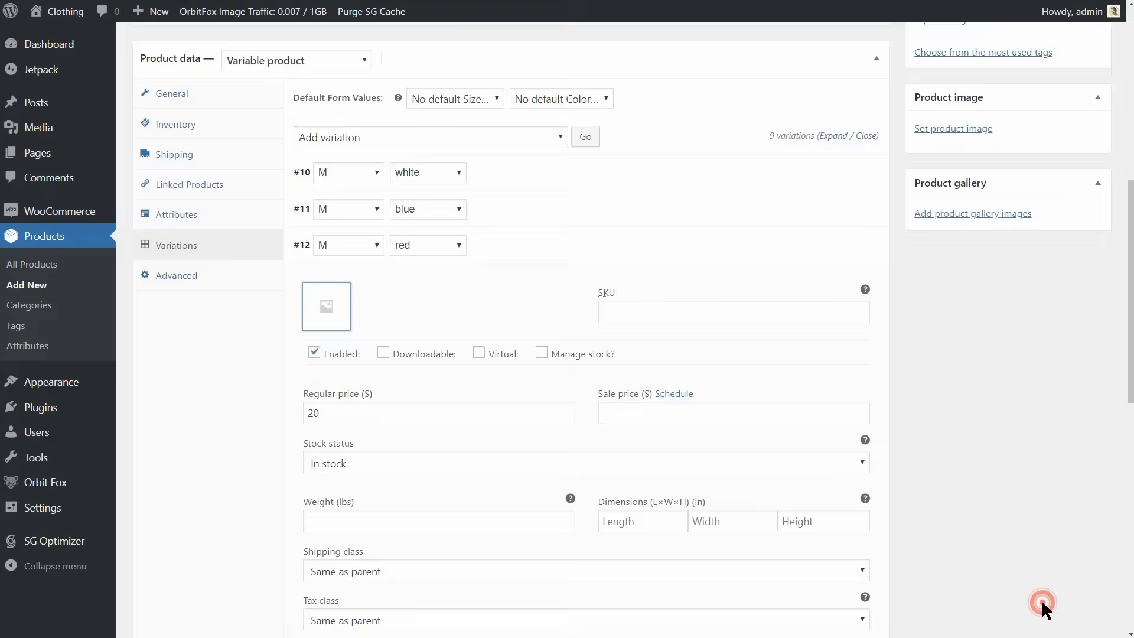
click(580, 261)
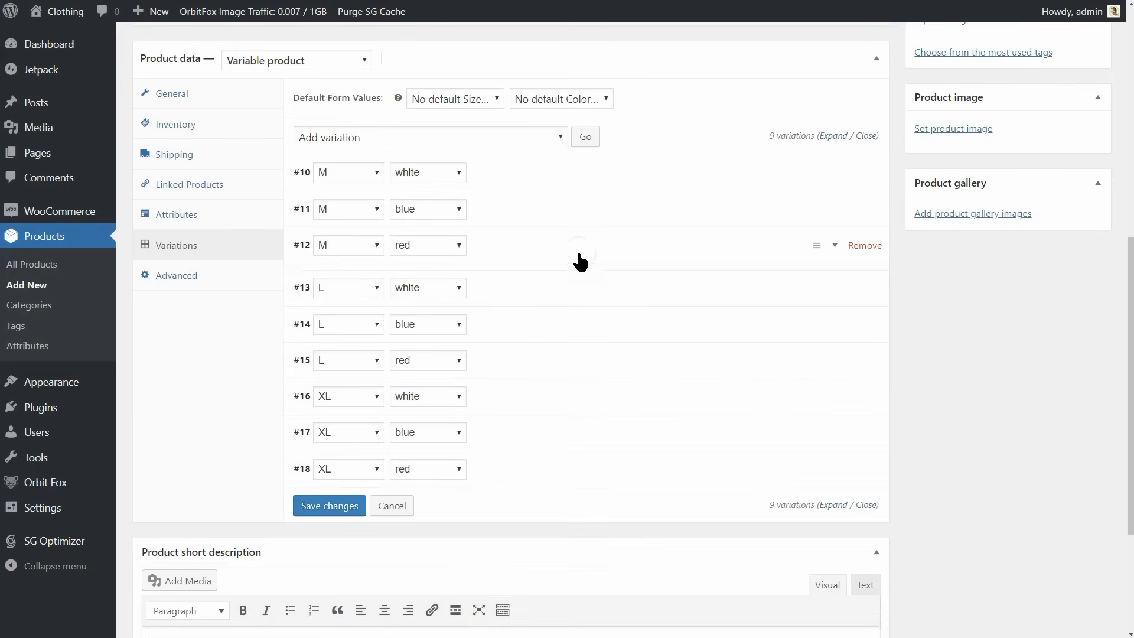
Set the already uploaded white t-shirt picture as the L white variation's image.
click(542, 280)
click(329, 345)
click(1094, 40)
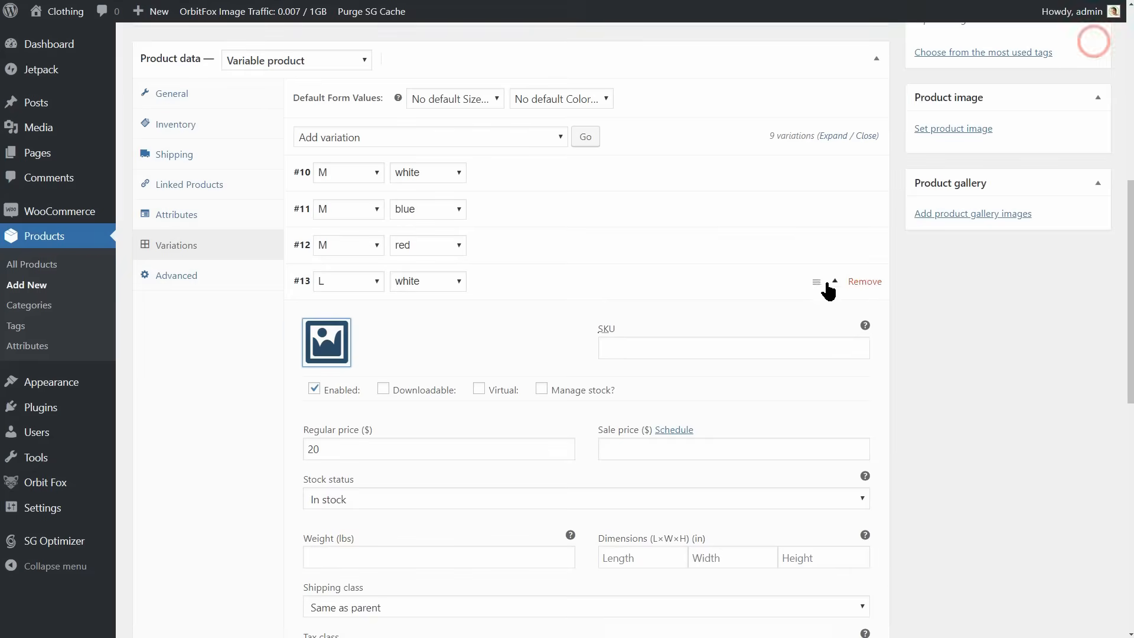
click(326, 343)
click(315, 200)
click(1051, 596)
click(552, 273)
Set the already uploaded blue t-shirt picture as the L blue variation's image.
click(537, 321)
click(325, 307)
click(187, 176)
click(1031, 597)
click(512, 319)
Set the already uploaded red t-shirt picture as the L red variation's image.
click(499, 354)
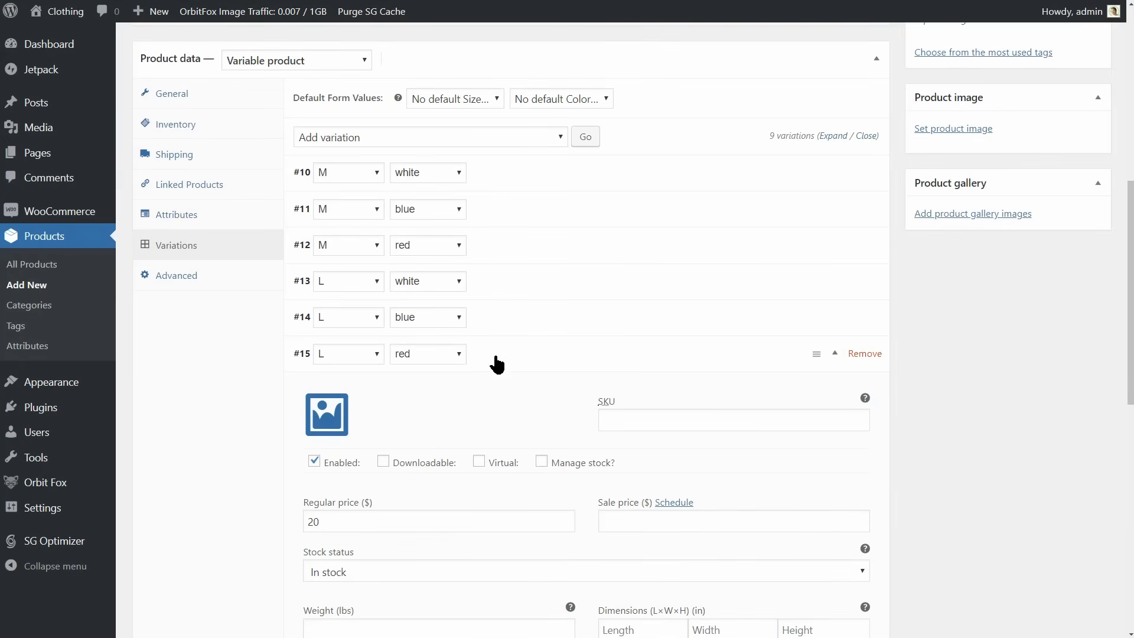
click(329, 408)
click(81, 182)
click(1037, 597)
click(520, 353)
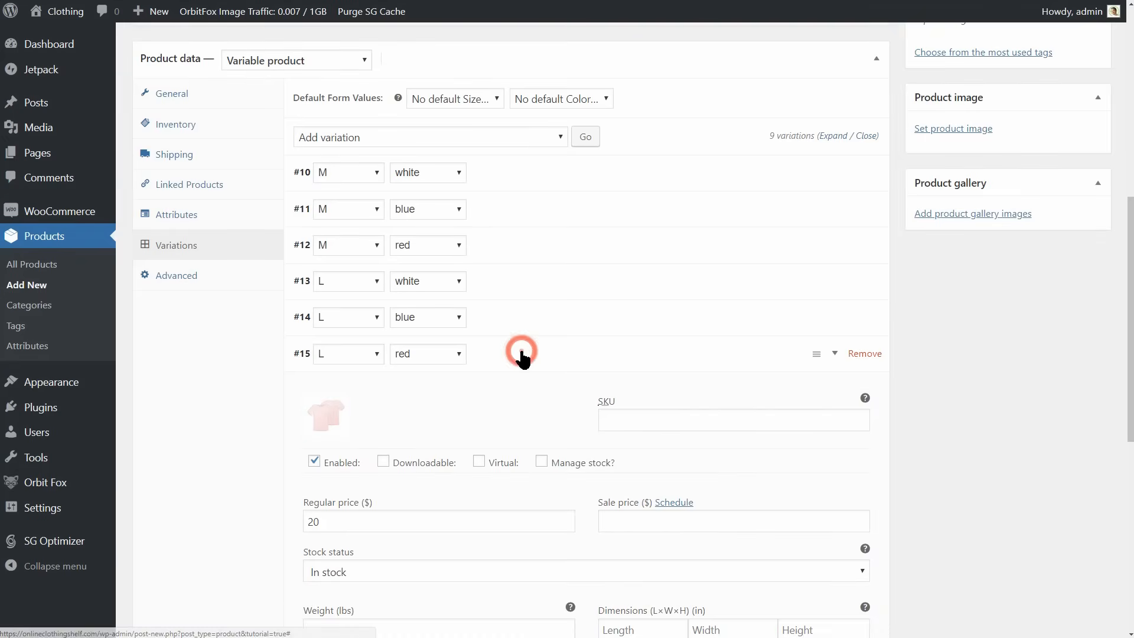
scroll(502, 469, down, 3)
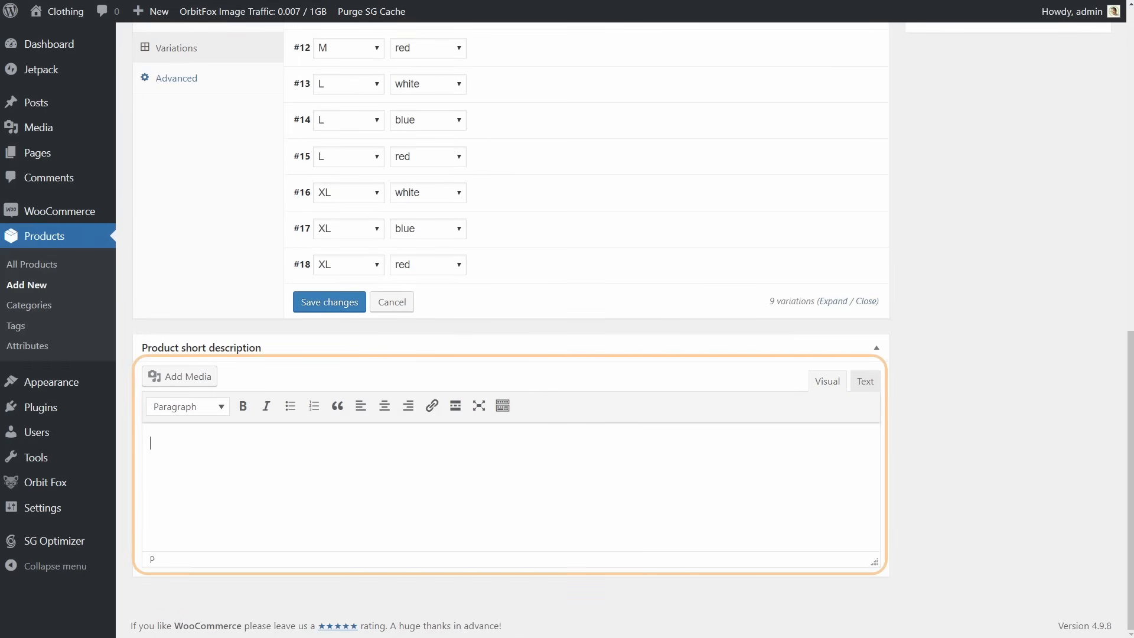
scroll(630, 162, up, 10)
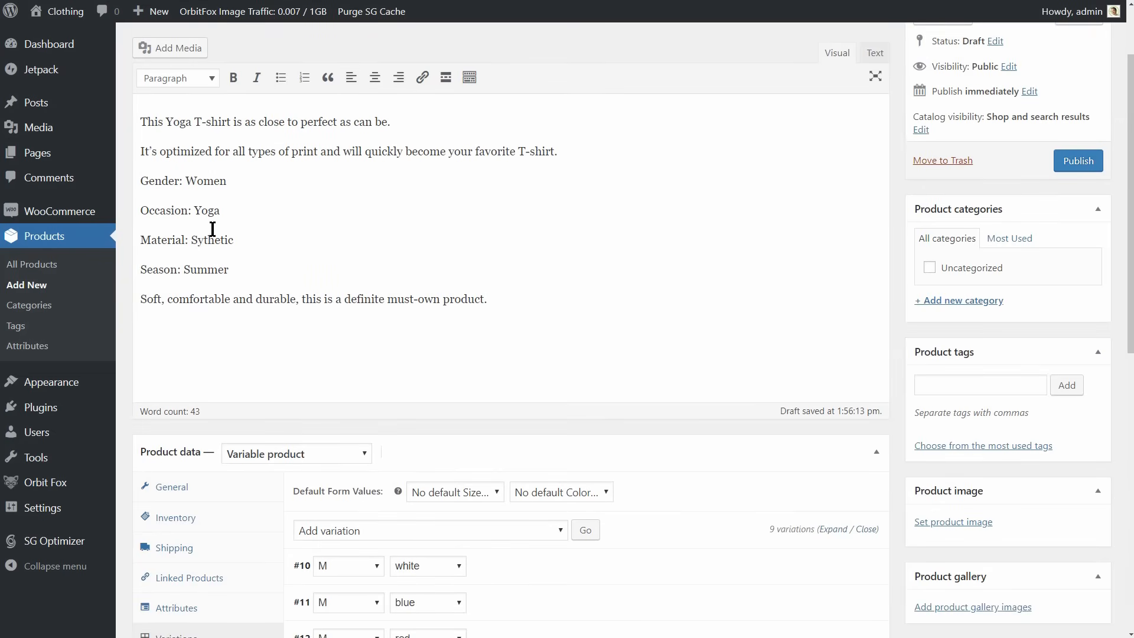
Copy the first two paragraphs of the product description into the product short description.
drag(142, 122, 569, 153)
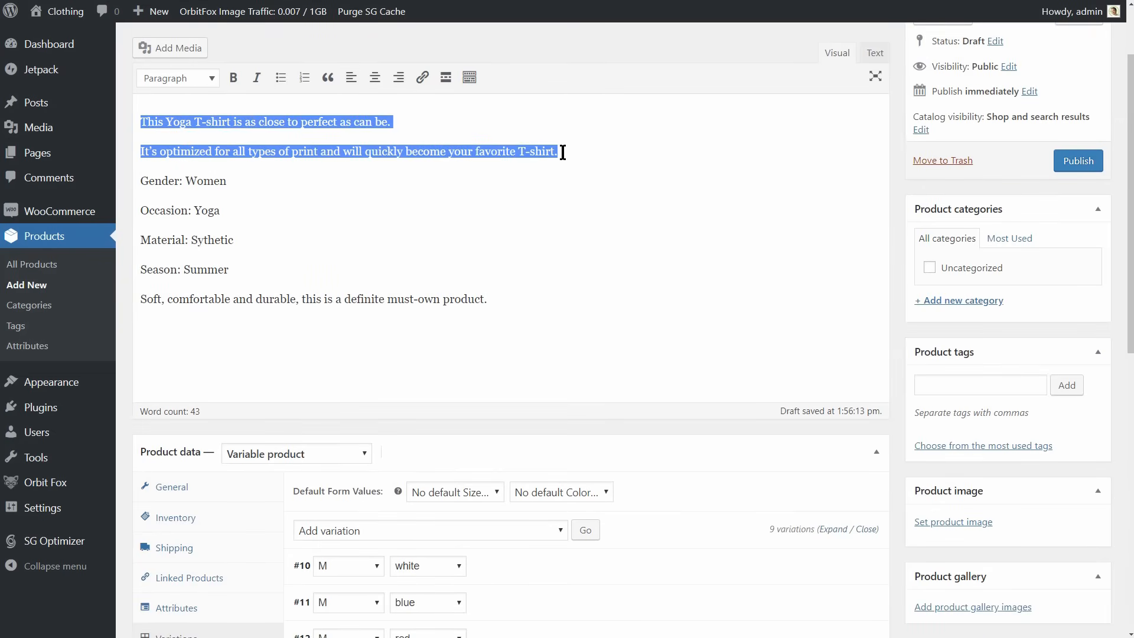
right_click(537, 155)
click(590, 195)
scroll(577, 378, down, 10)
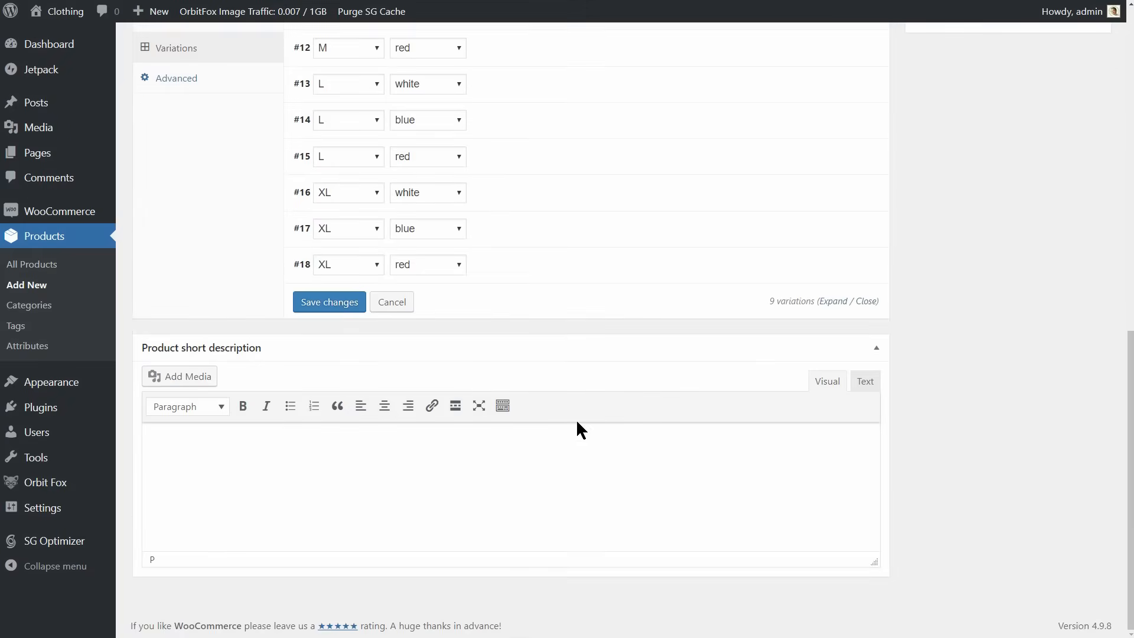
right_click(204, 443)
click(248, 530)
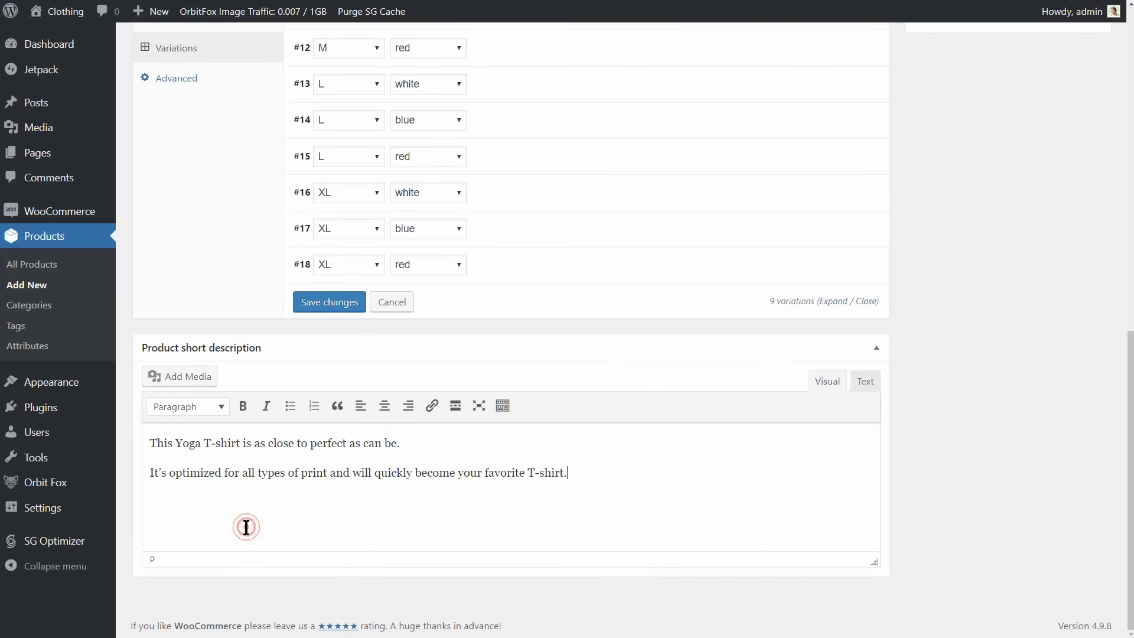
Set the already uploaded red t-shirt picture as the main product image.
scroll(857, 484, up, 10)
scroll(860, 492, down, 3)
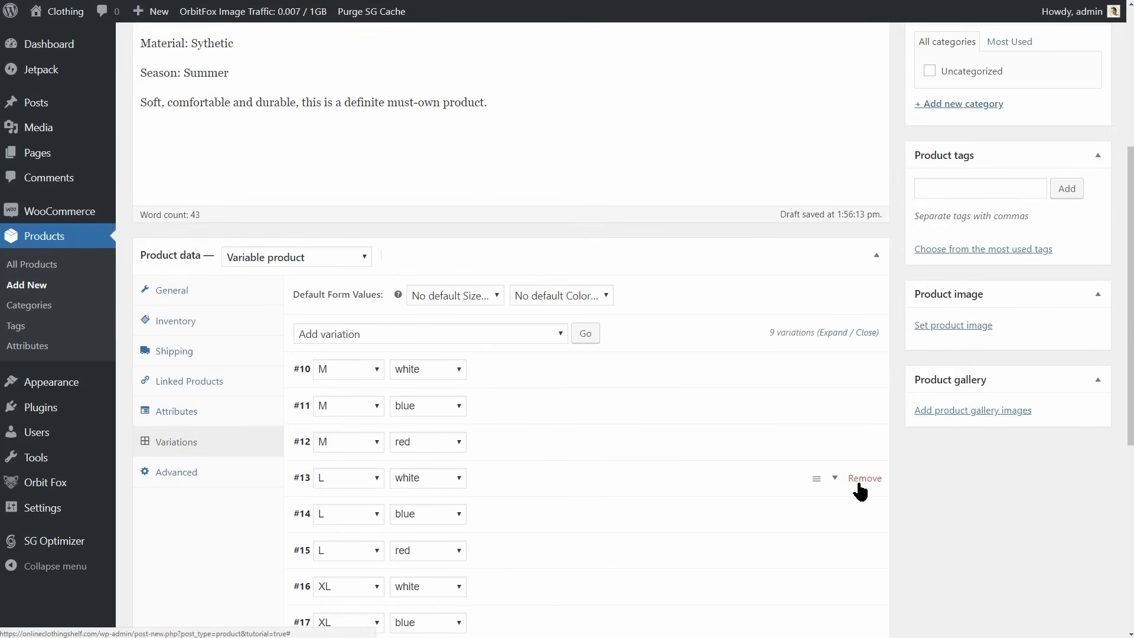
click(953, 326)
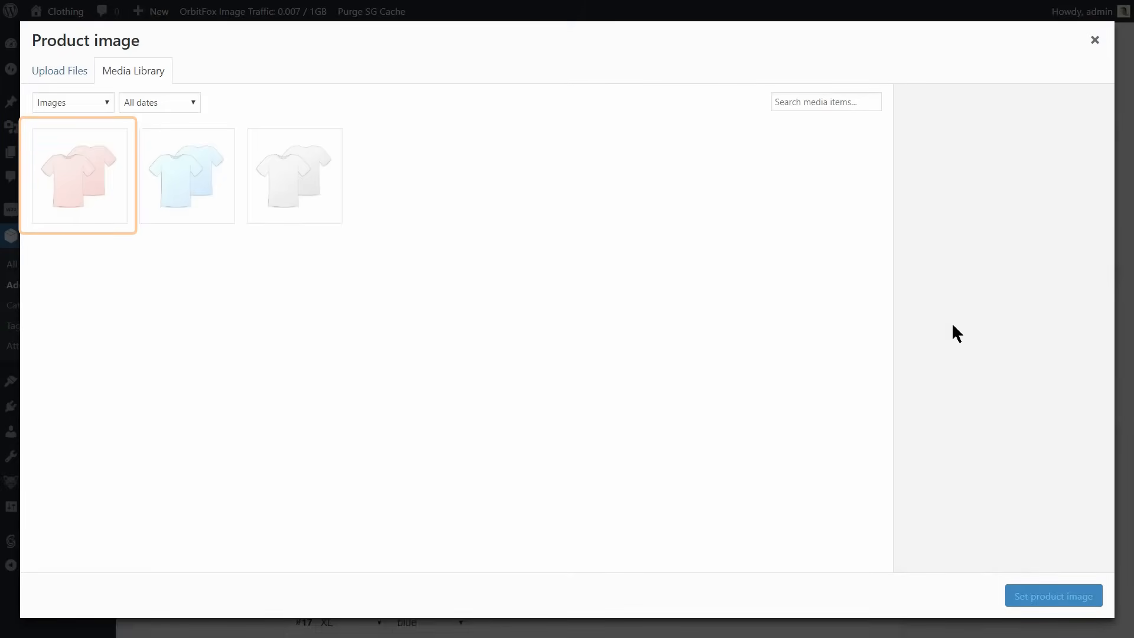
click(88, 185)
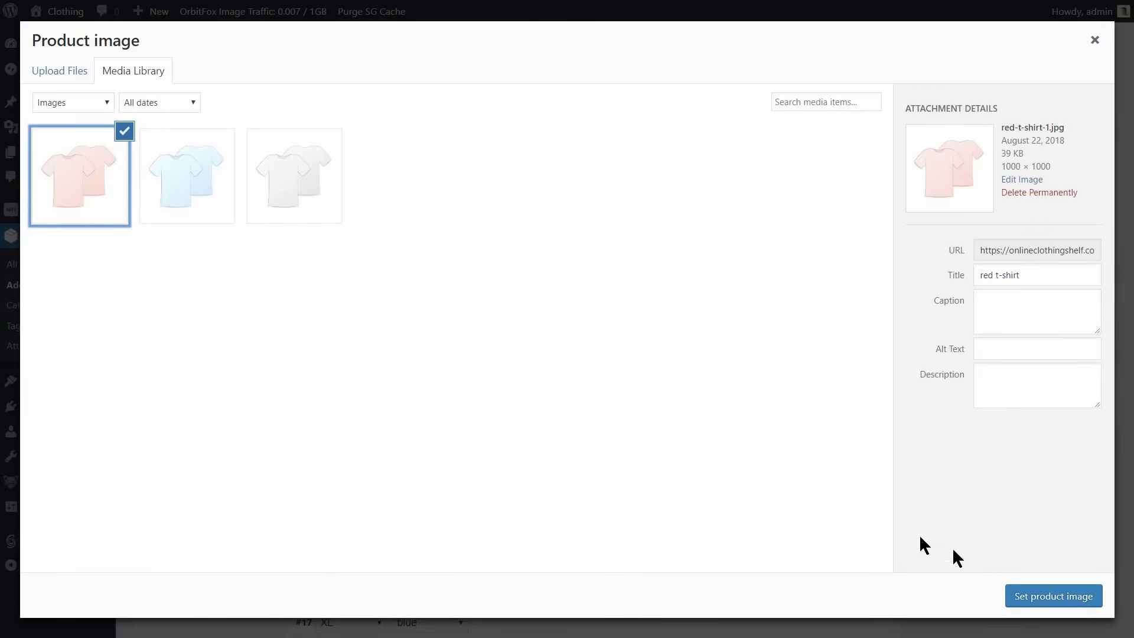
click(1043, 597)
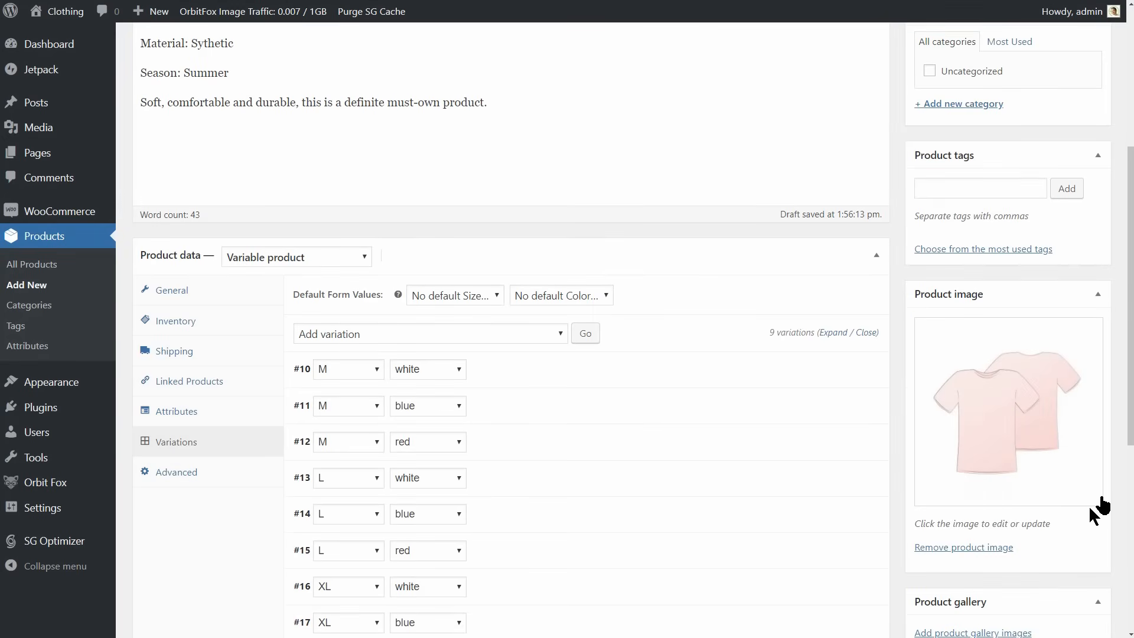
Add the red, blue and white t-shirt pictures to the product gallery.
scroll(1054, 590, down, 5)
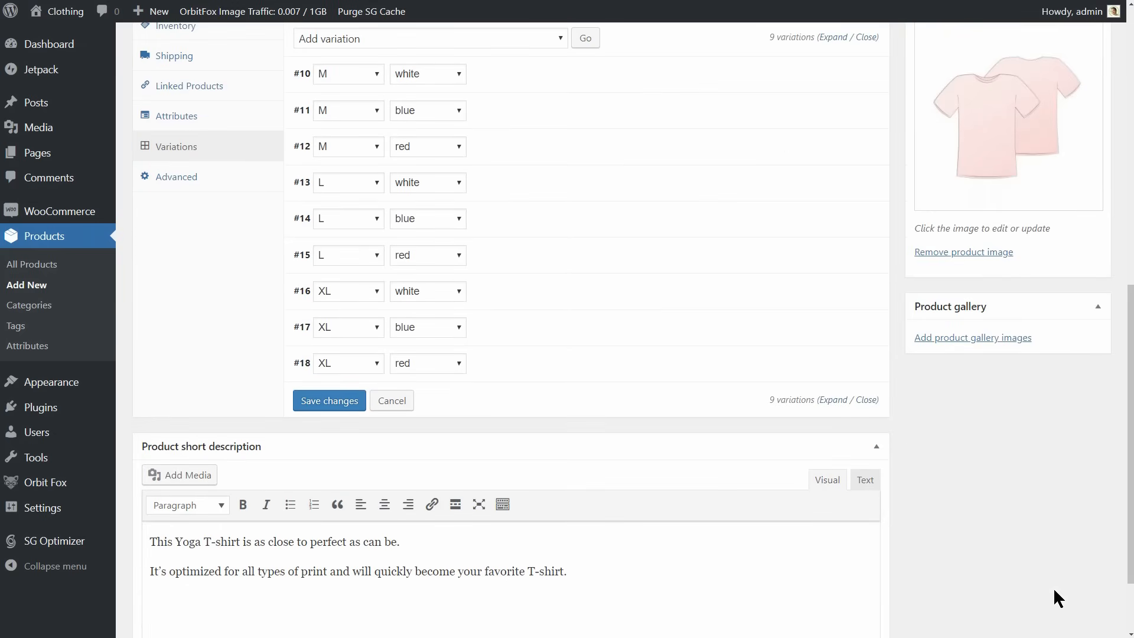
click(983, 348)
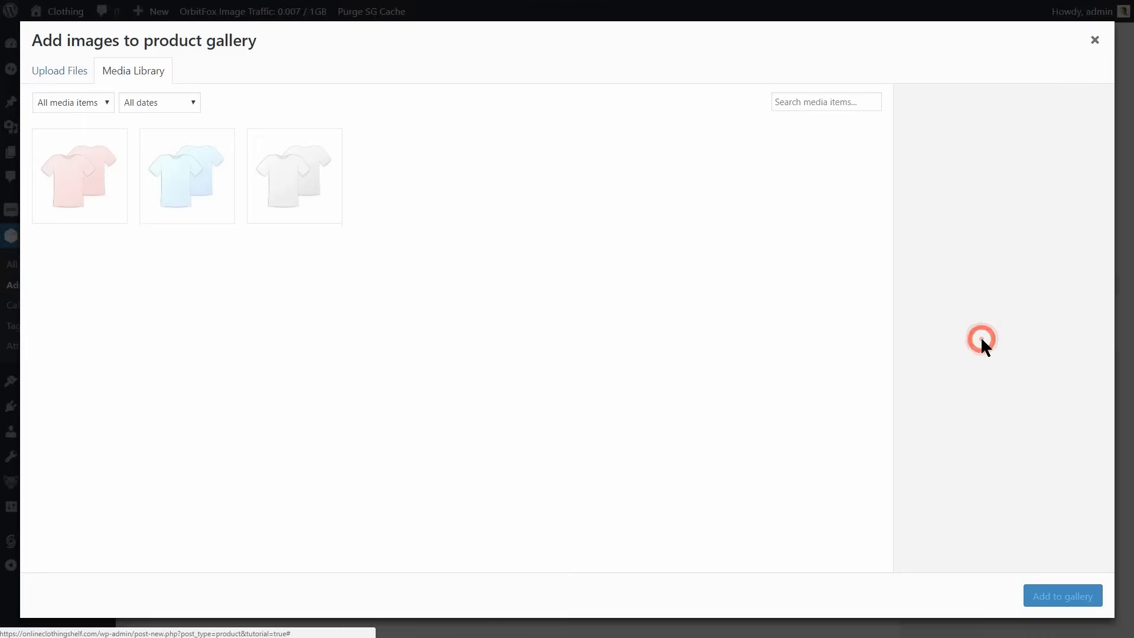
click(74, 189)
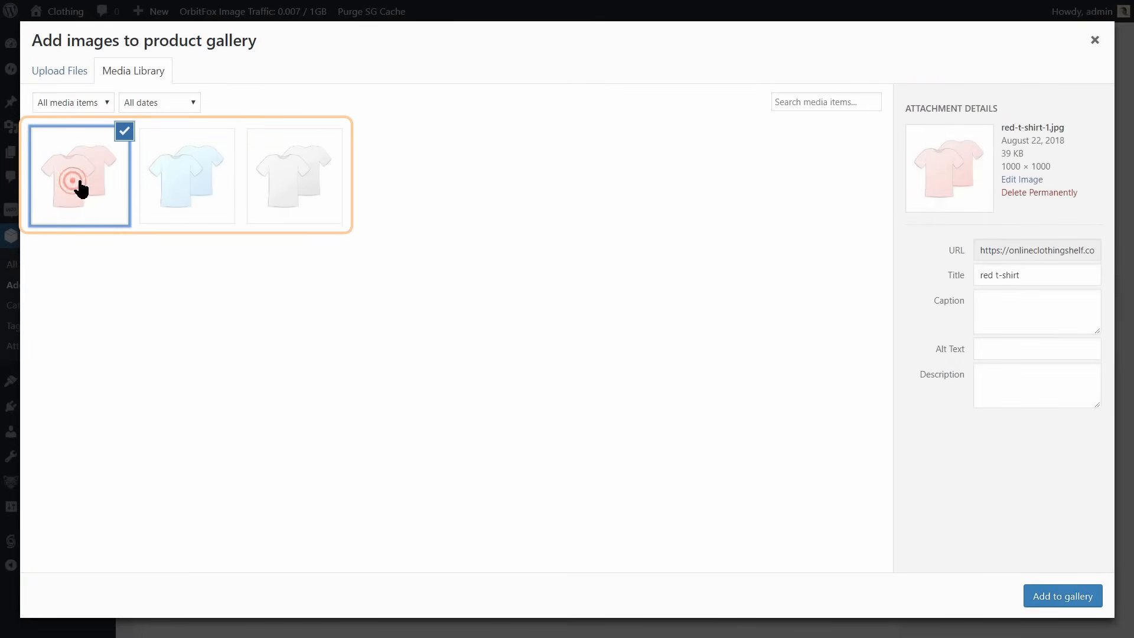
click(157, 187)
click(305, 187)
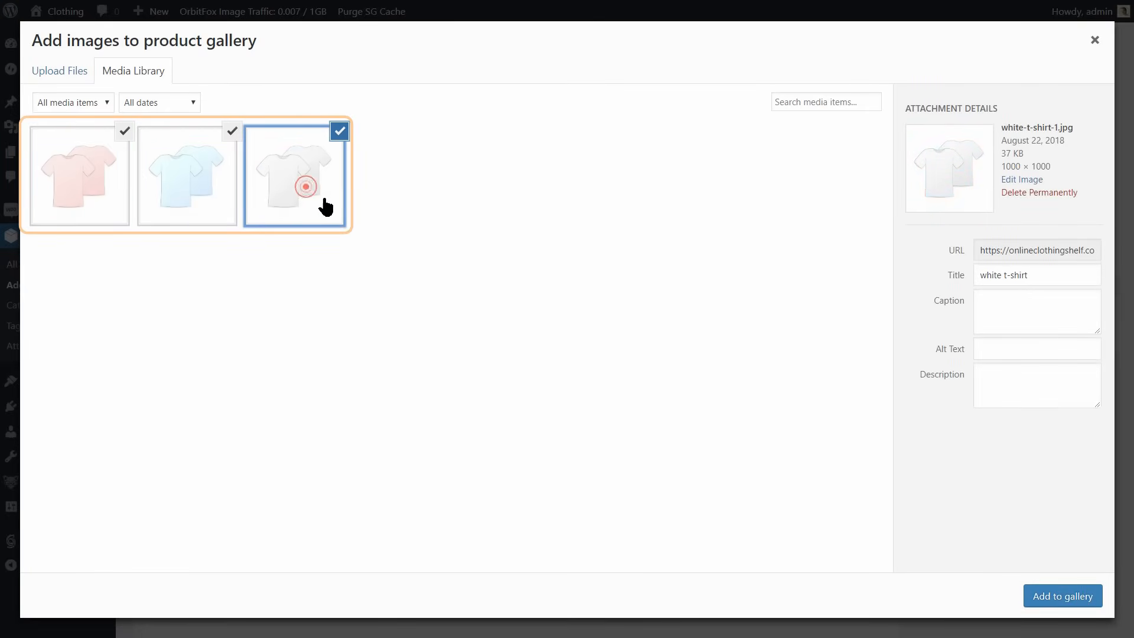
click(1058, 596)
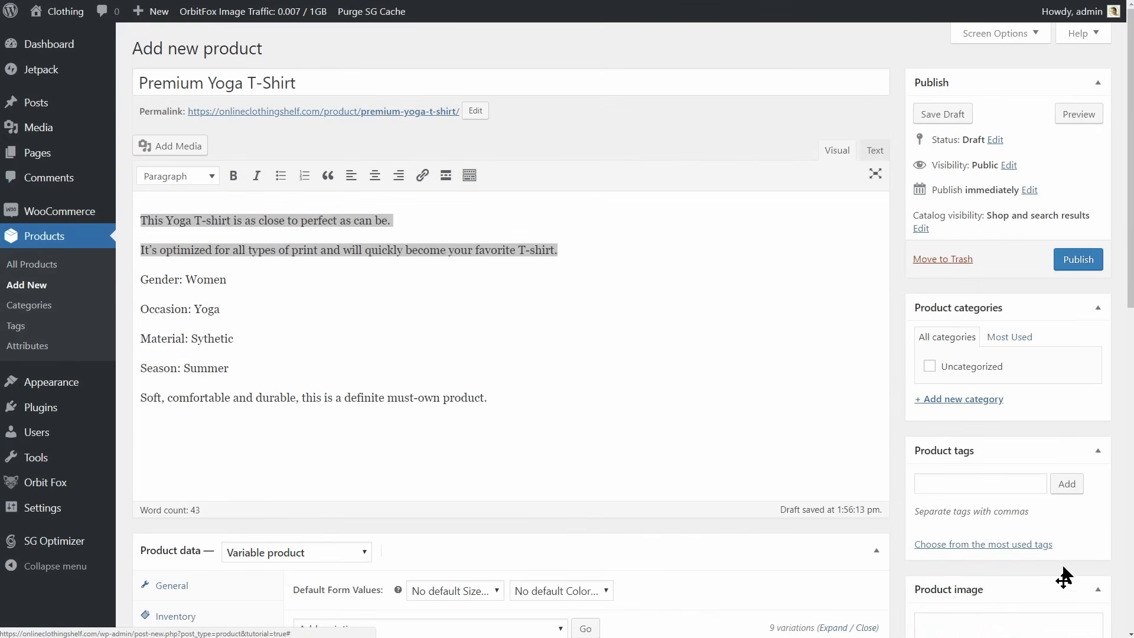
Create and assign the product category "t-shirt" and add the product tag "yoga t-shirt".
click(959, 400)
click(951, 430)
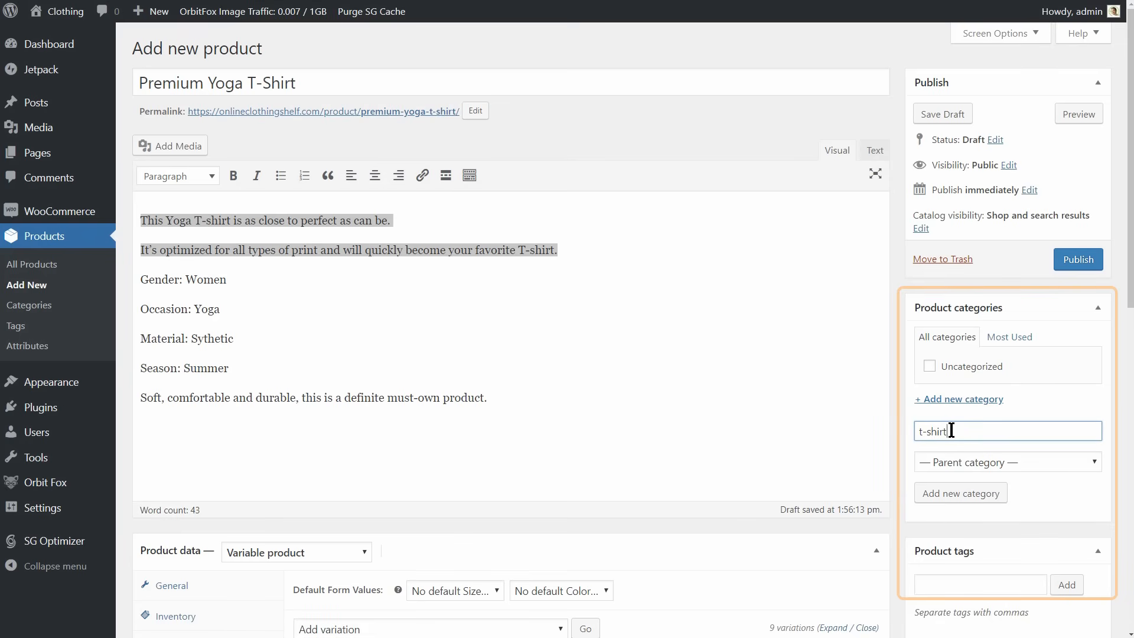
click(958, 582)
text(yoga t)
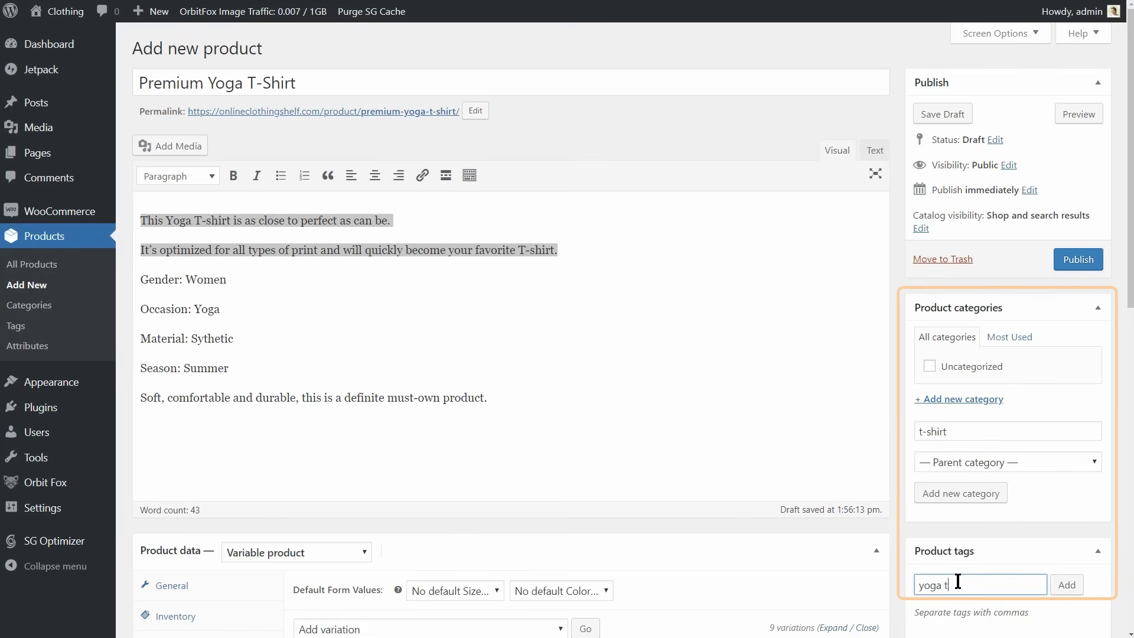
click(960, 499)
click(1069, 602)
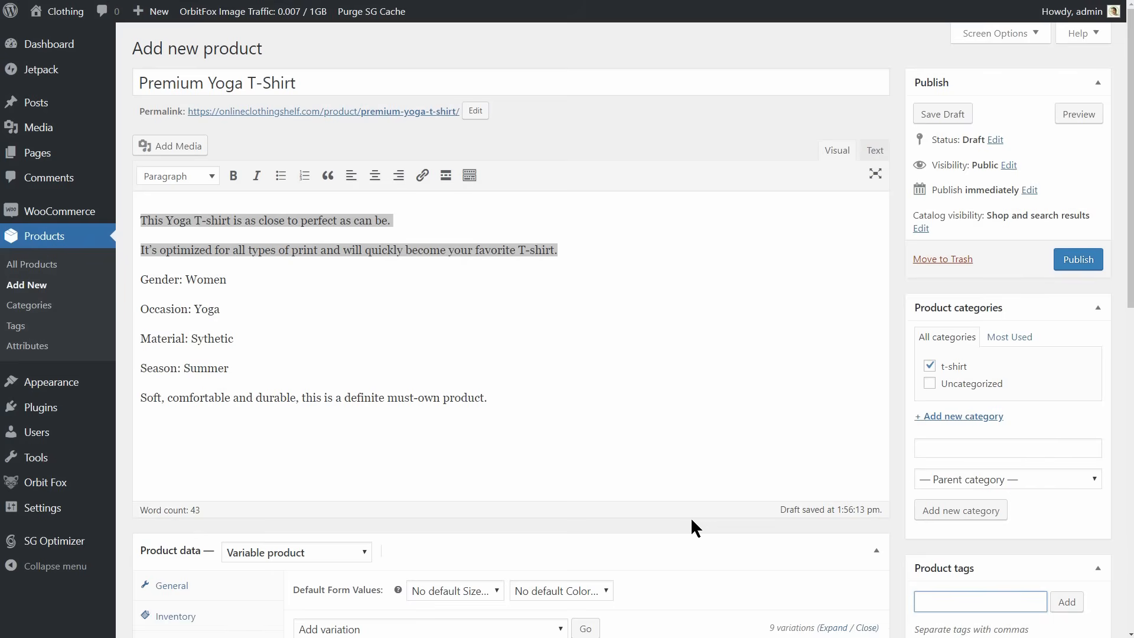
Set the product's SKU to 1234 in its inventory data.
scroll(692, 520, down, 5)
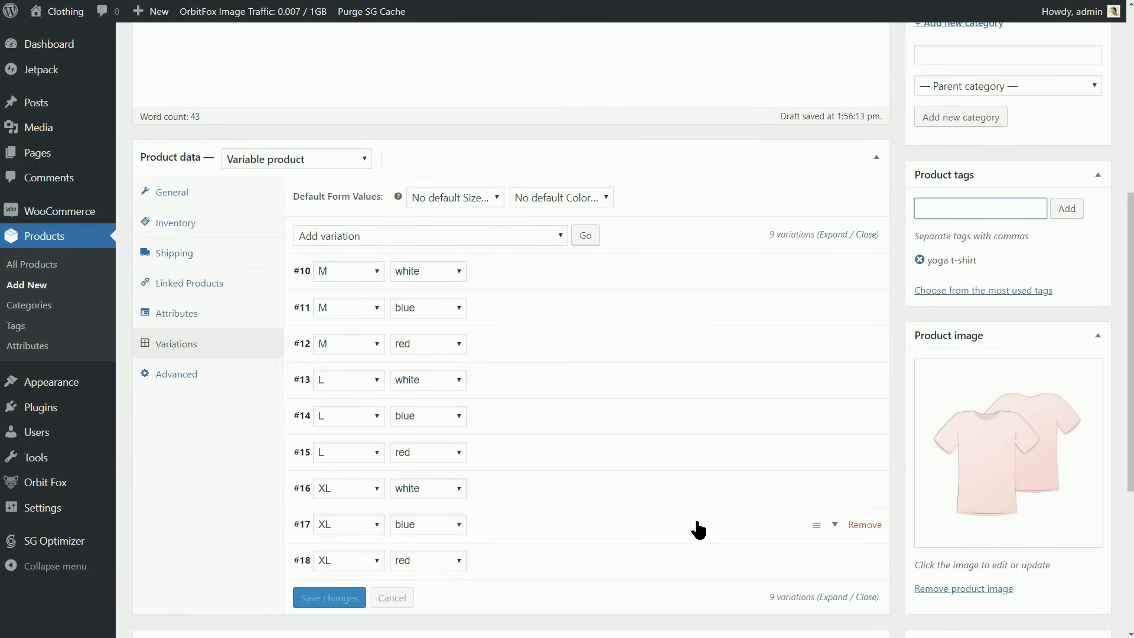
click(180, 226)
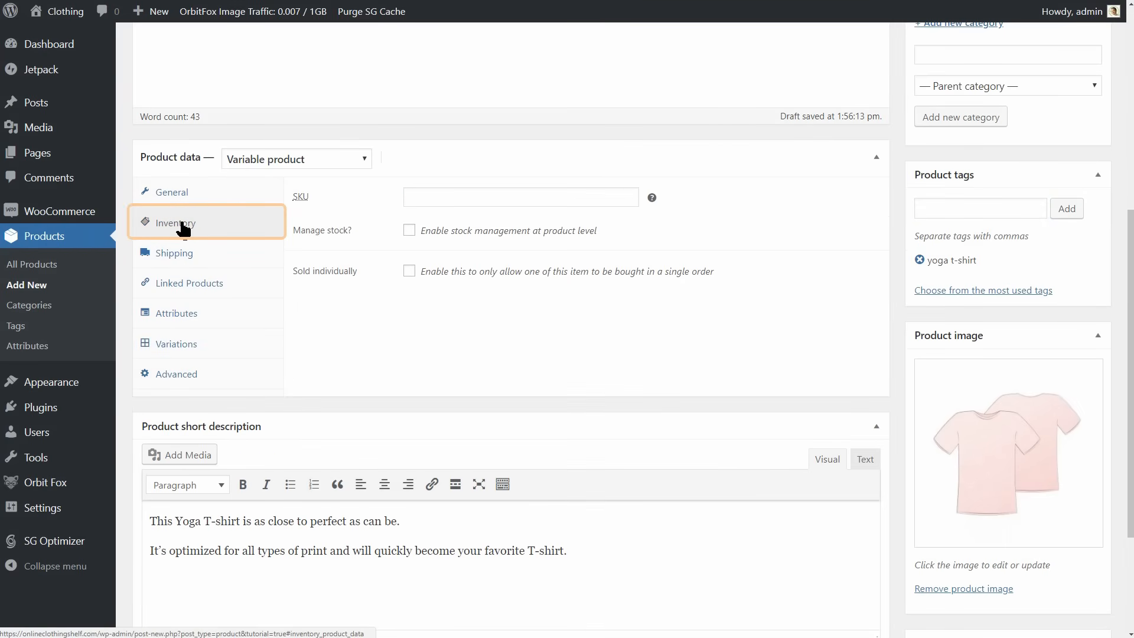
click(425, 197)
text(12)
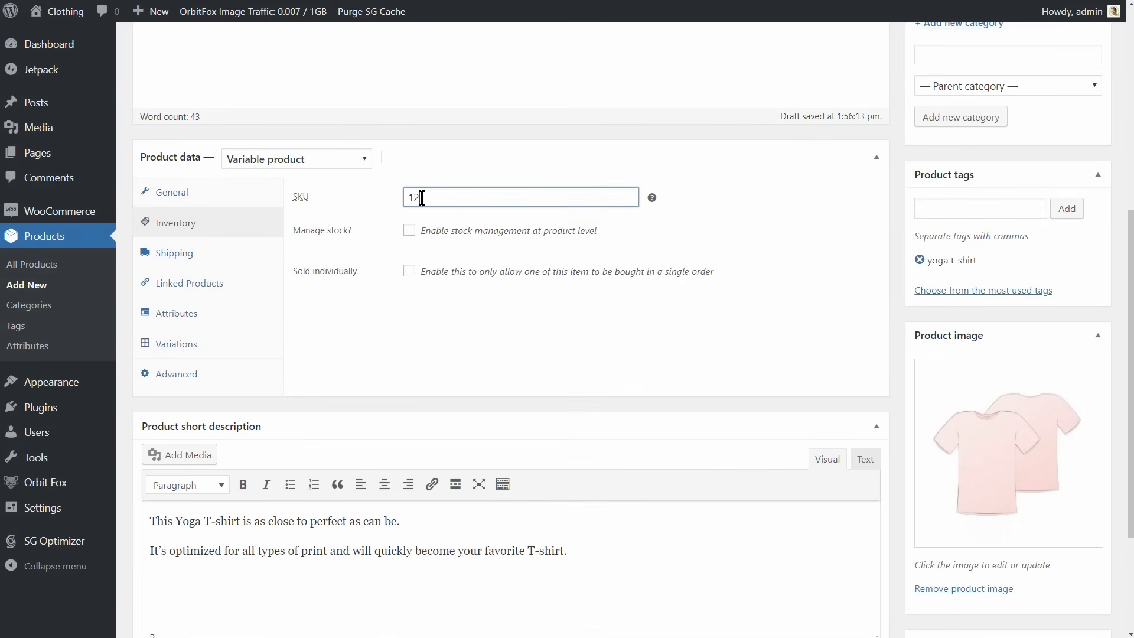
text(34)
Enable stock management at product level with a stock quantity of 10 and backorders set to "Do not allow".
click(409, 230)
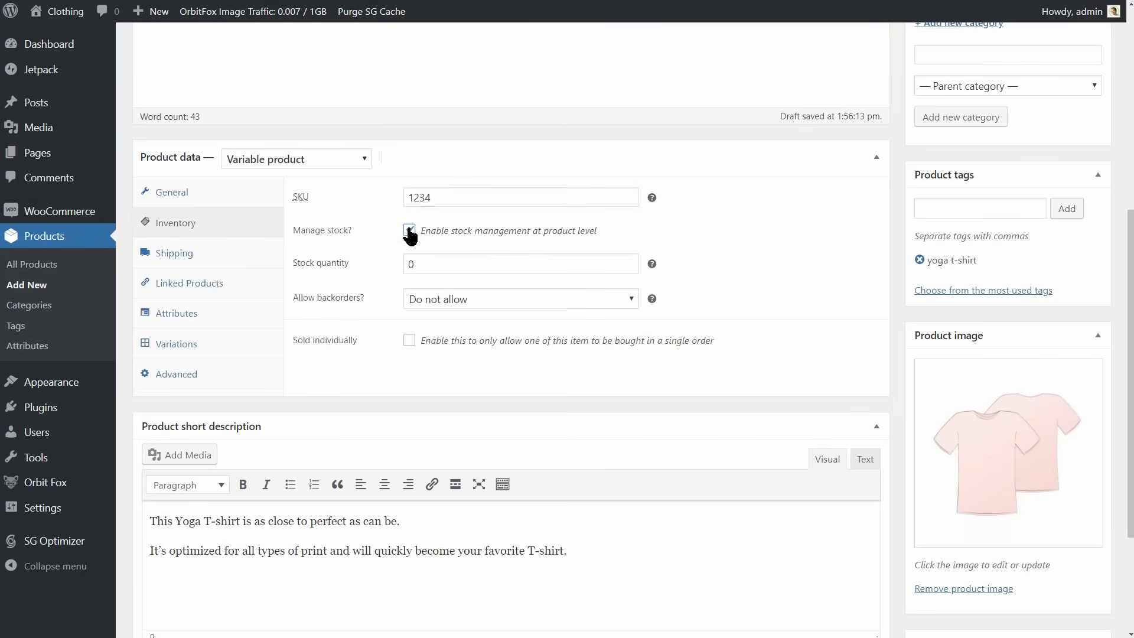
double_click(451, 264)
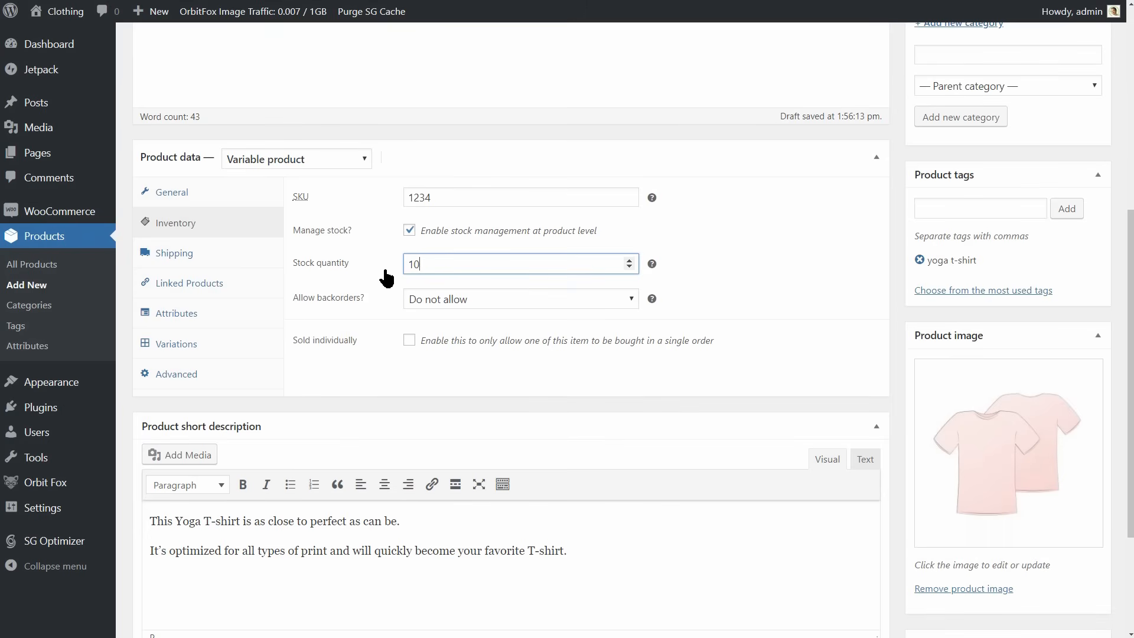
click(440, 298)
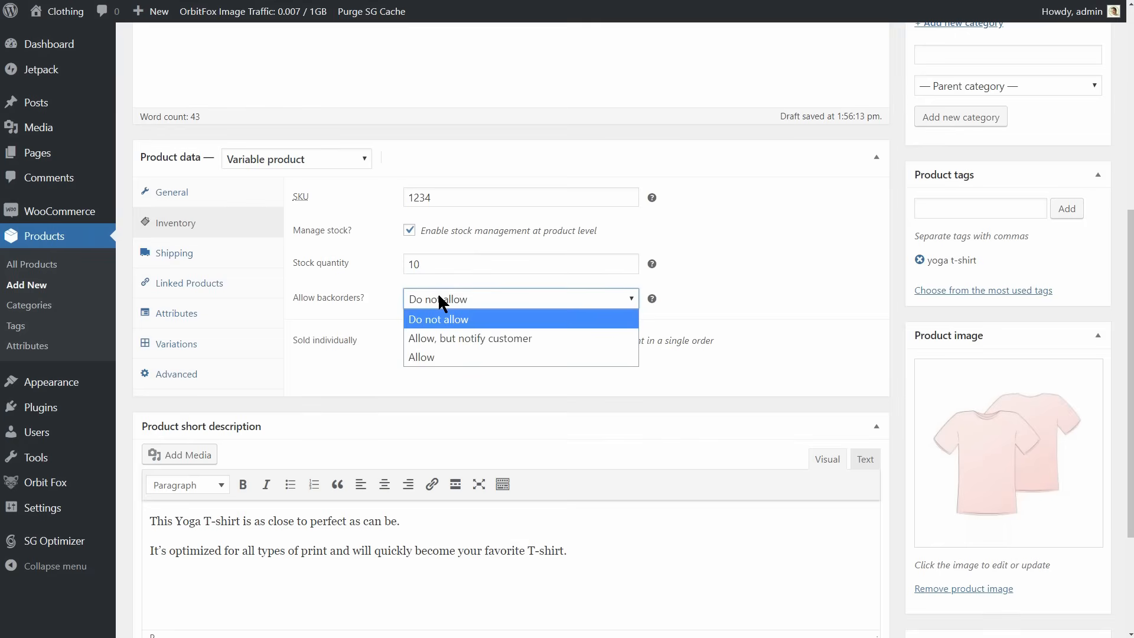
click(445, 317)
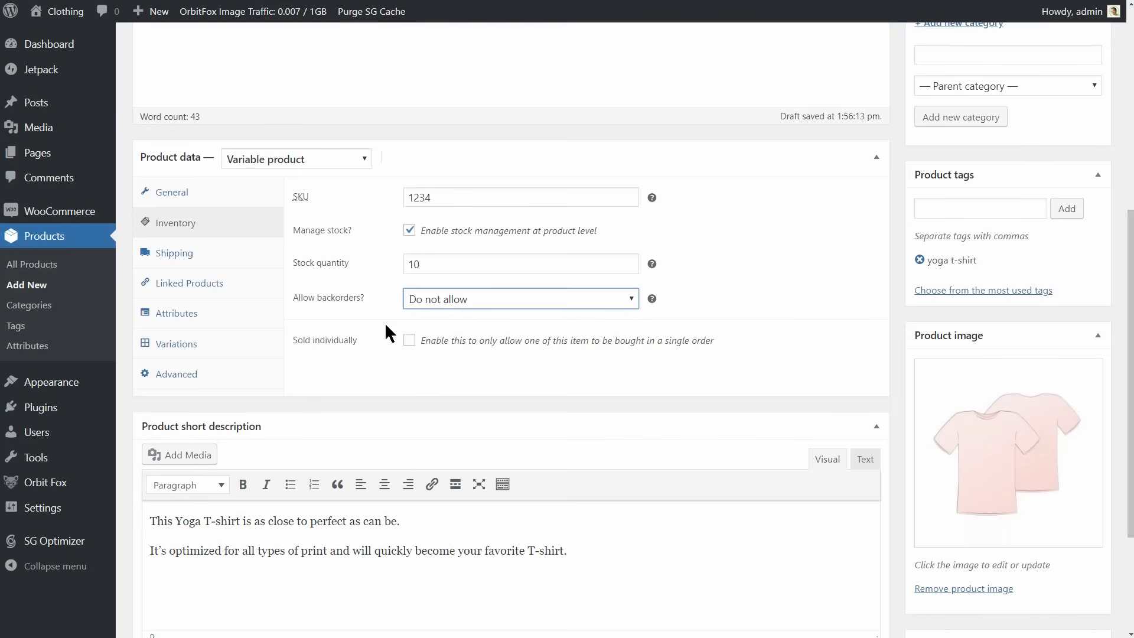
Publish the Premium Yoga T-Shirt product and open its page in the store.
scroll(707, 354, up, 7)
click(1082, 264)
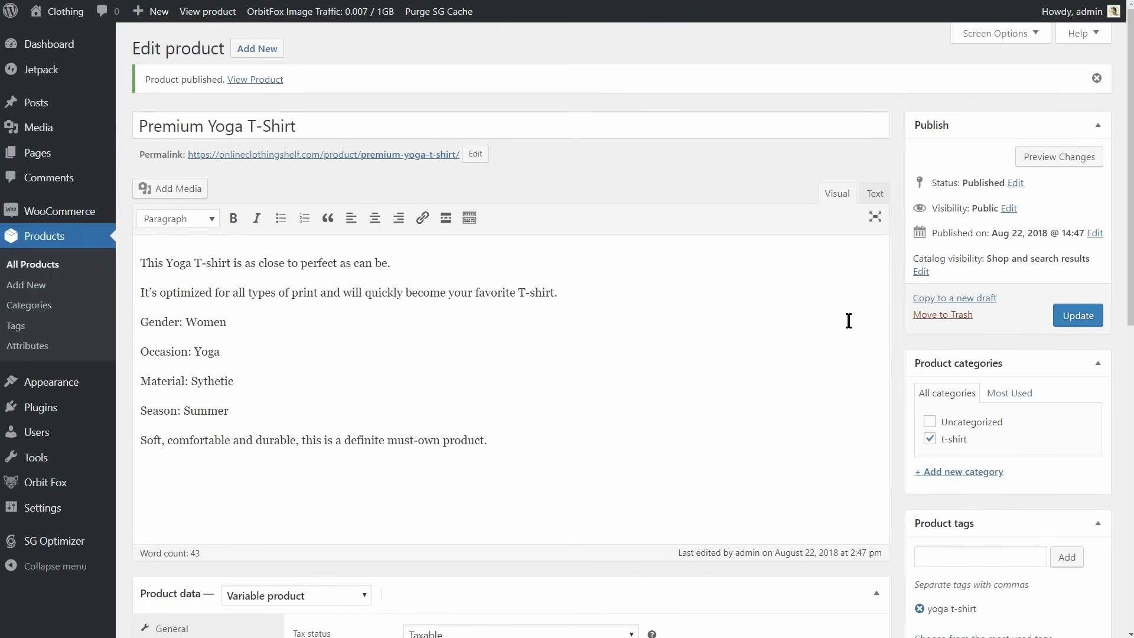
click(252, 88)
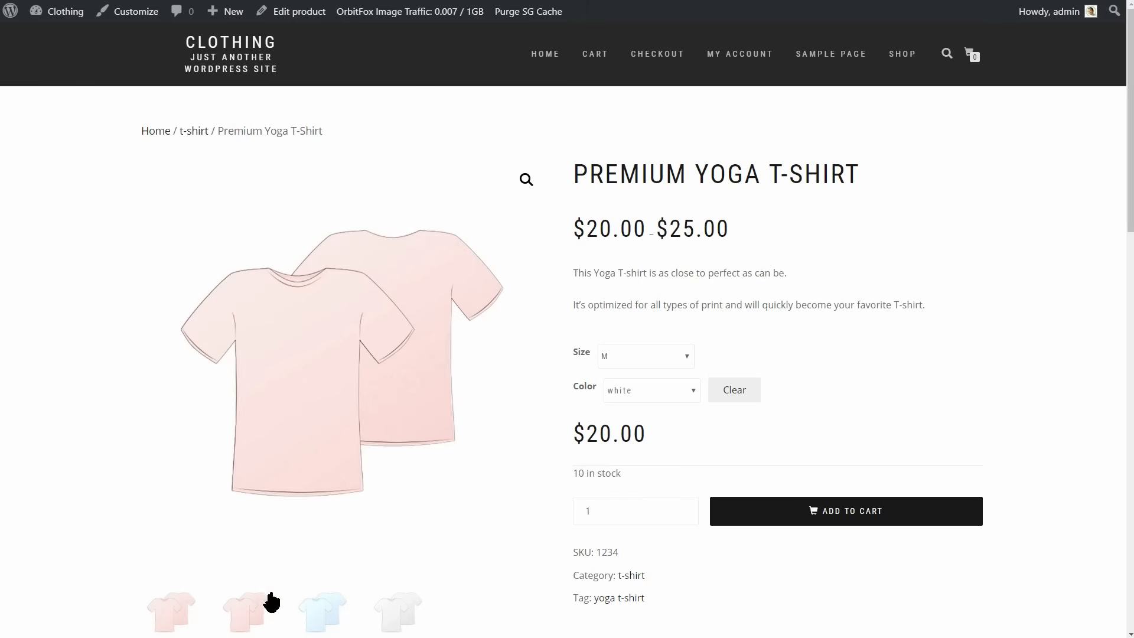
Examine the product page's gallery pictures, and try the white and blue color options for size M.
click(322, 613)
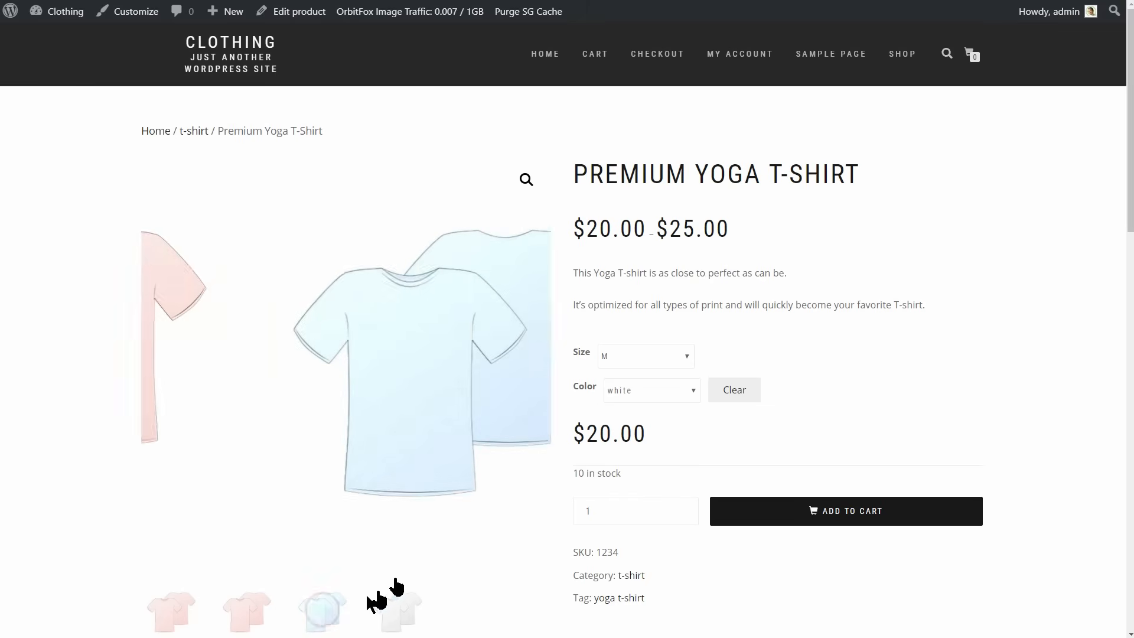
drag(1130, 186, 1128, 242)
drag(929, 200, 573, 156)
click(800, 241)
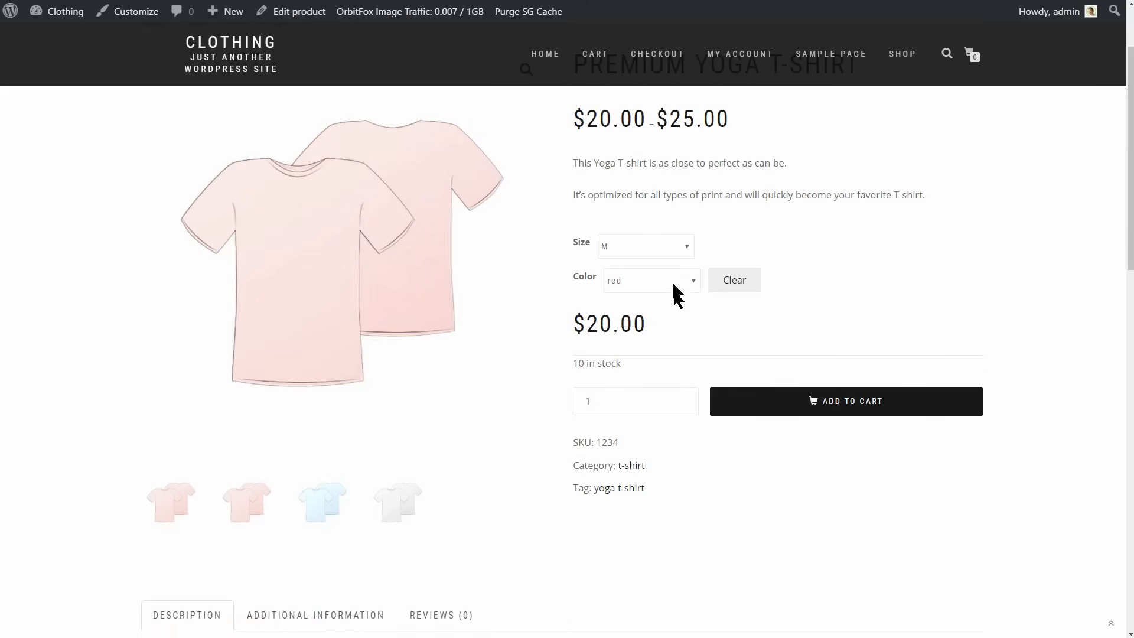
click(671, 277)
click(668, 321)
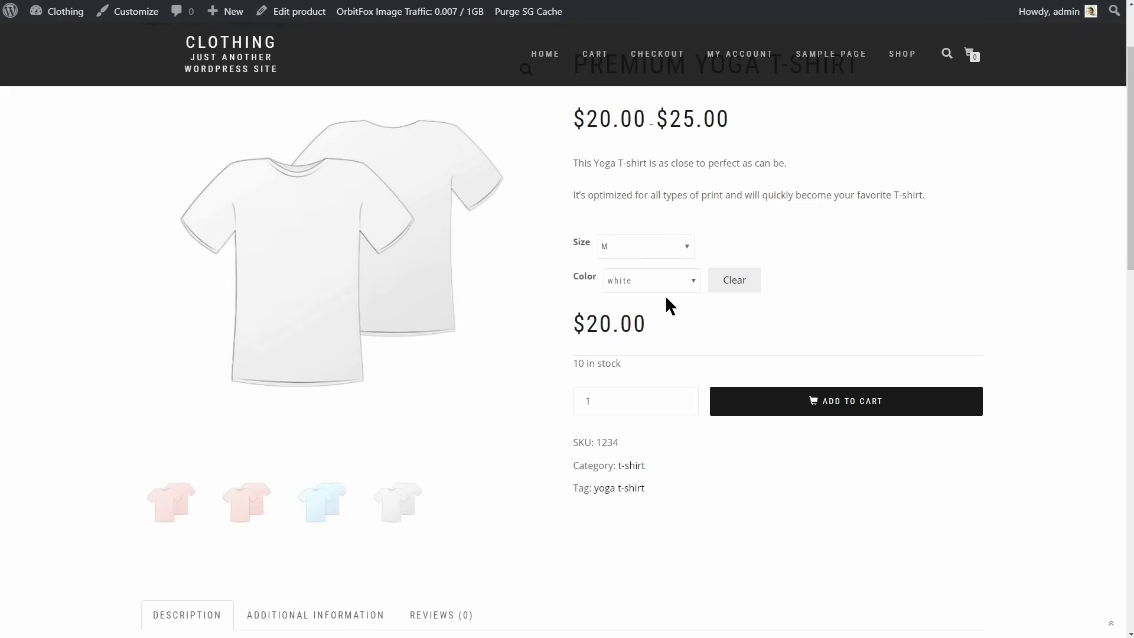
click(668, 280)
click(657, 341)
Start adding another product to the store.
mouse_move(212, 8)
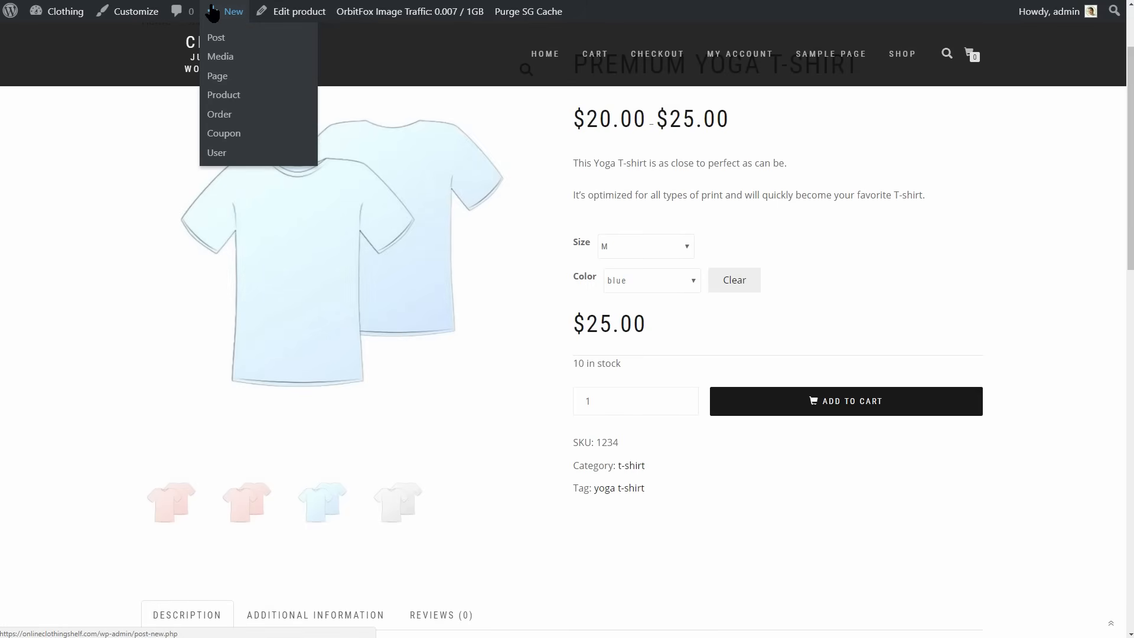
click(233, 96)
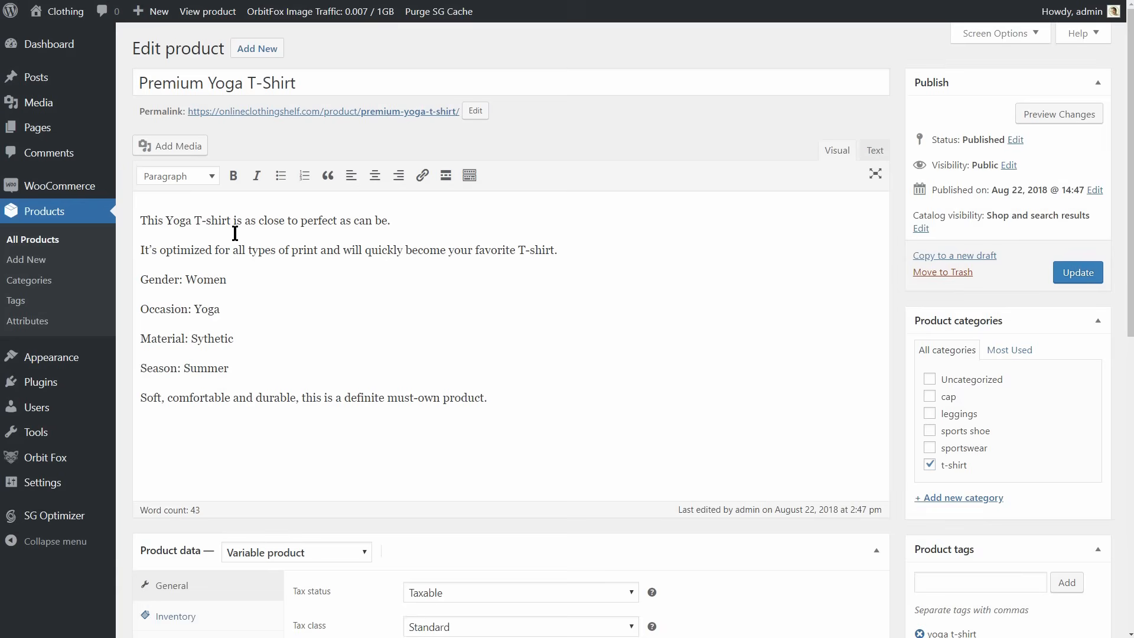
Visit the storefront's shop page, look over the listed products and open the Premium Yoga T-Shirt.
scroll(236, 236, down, 6)
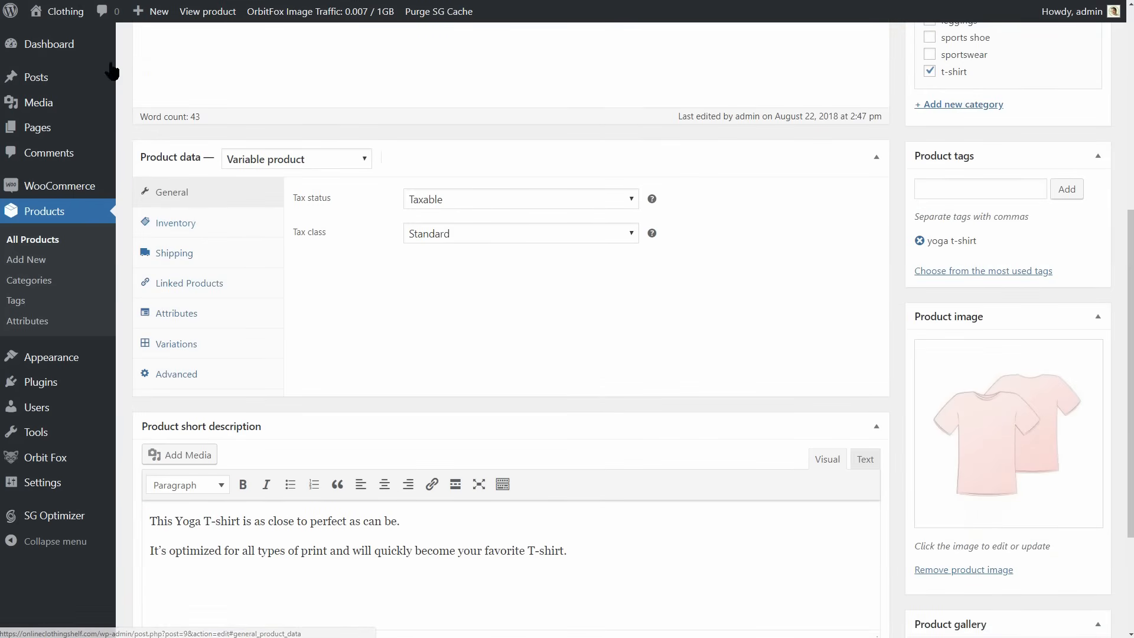
mouse_move(65, 13)
click(58, 37)
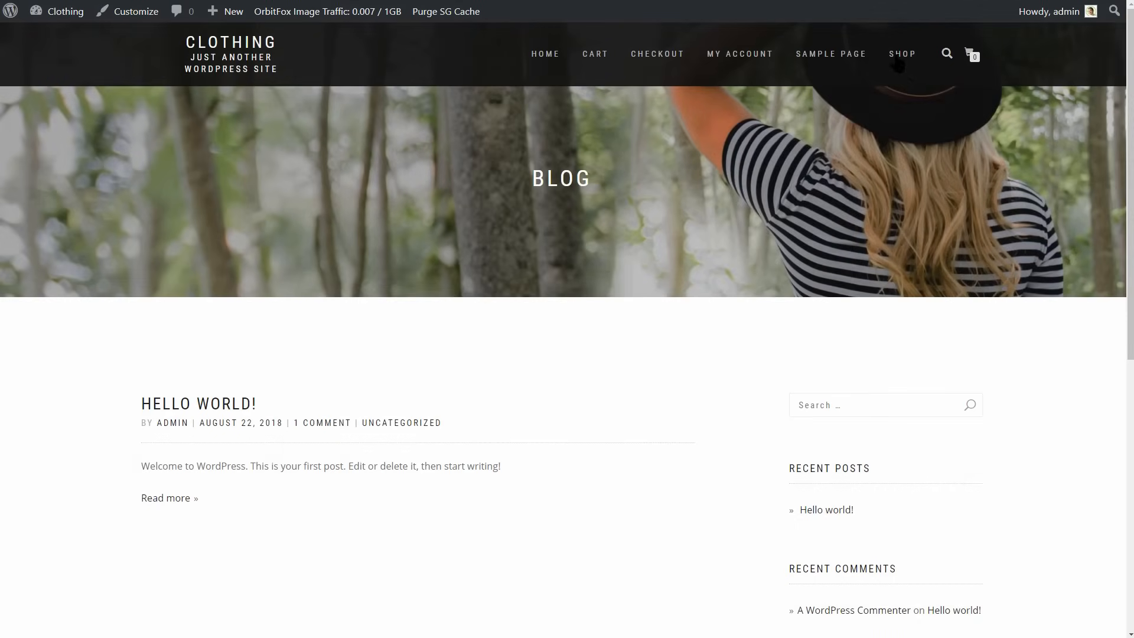
click(897, 56)
click(711, 335)
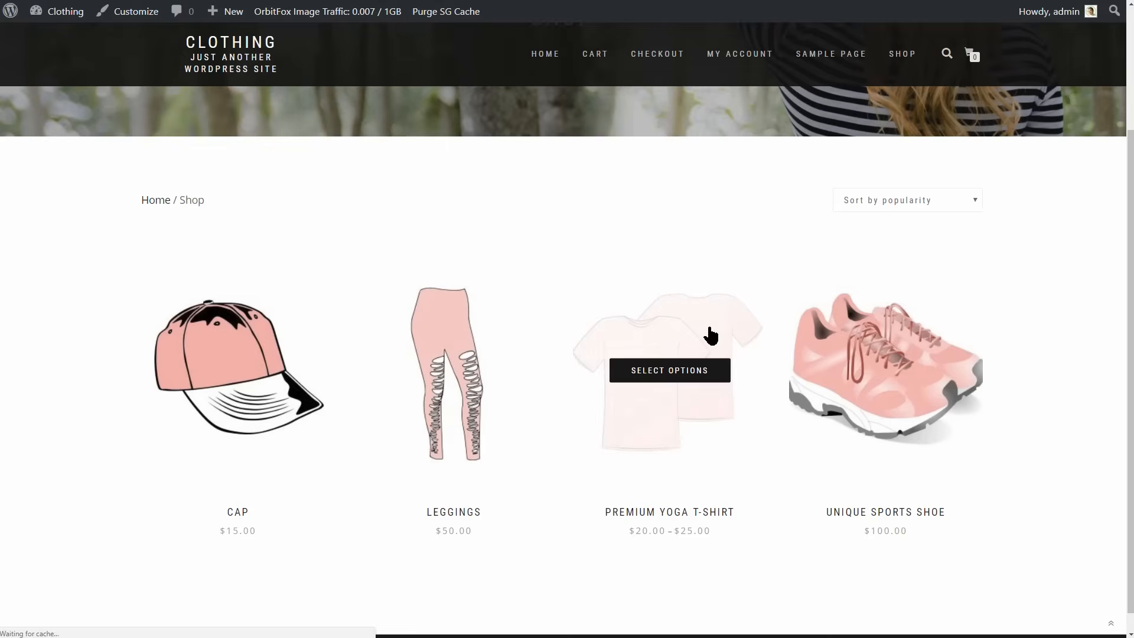
Open the Premium Yoga T-Shirt for editing and add Cap as an upsell in its linked products.
click(309, 16)
scroll(511, 182, down, 2)
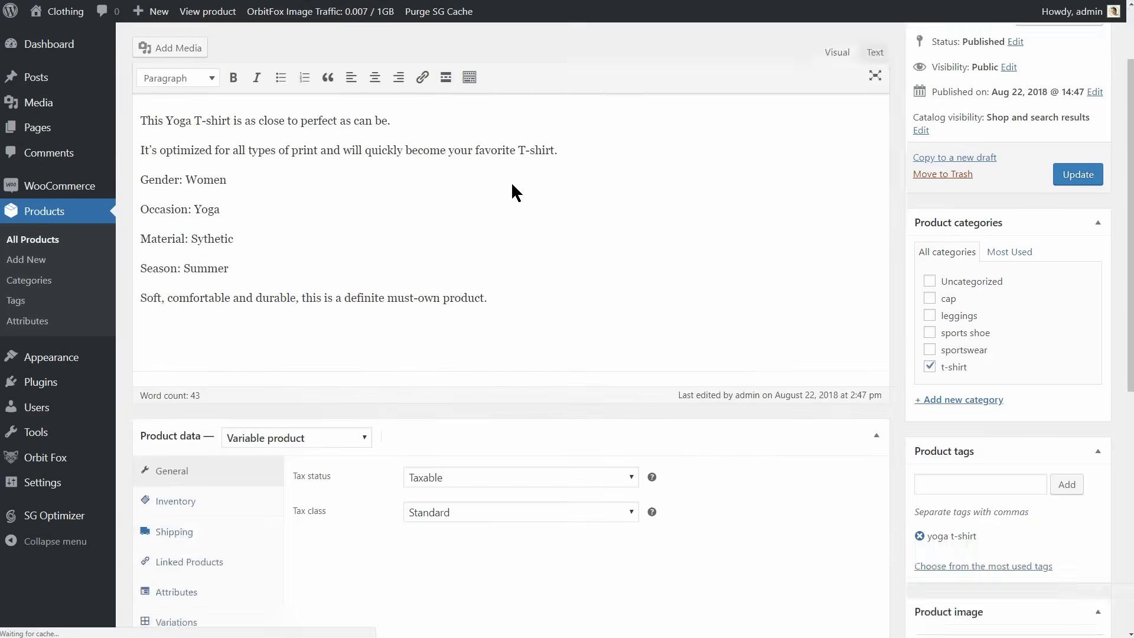
scroll(511, 182, down, 5)
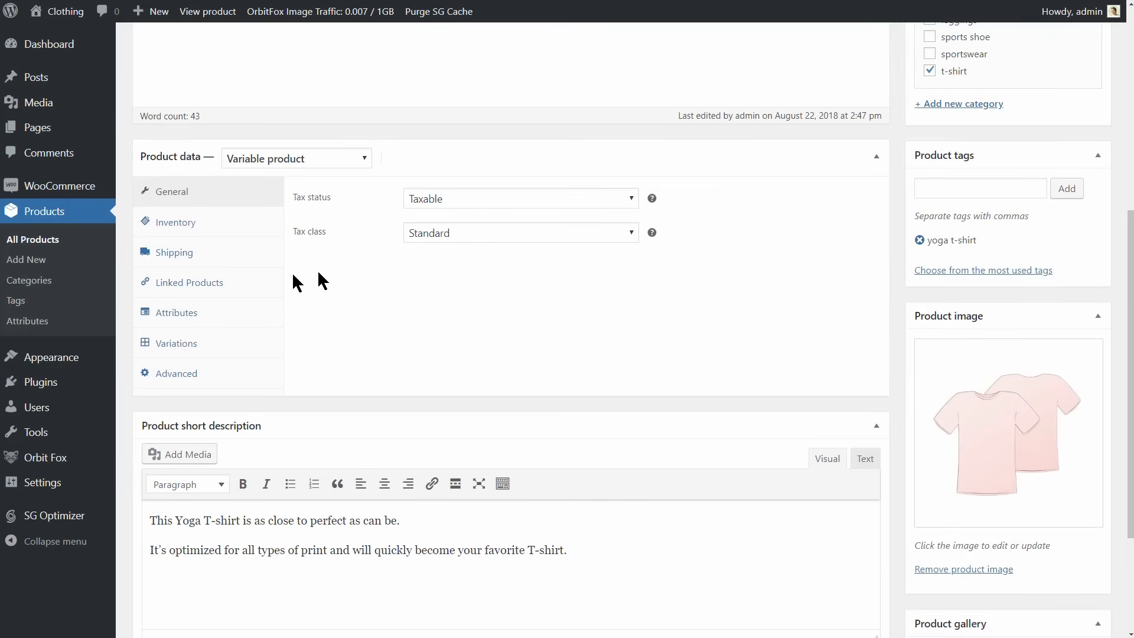
click(212, 282)
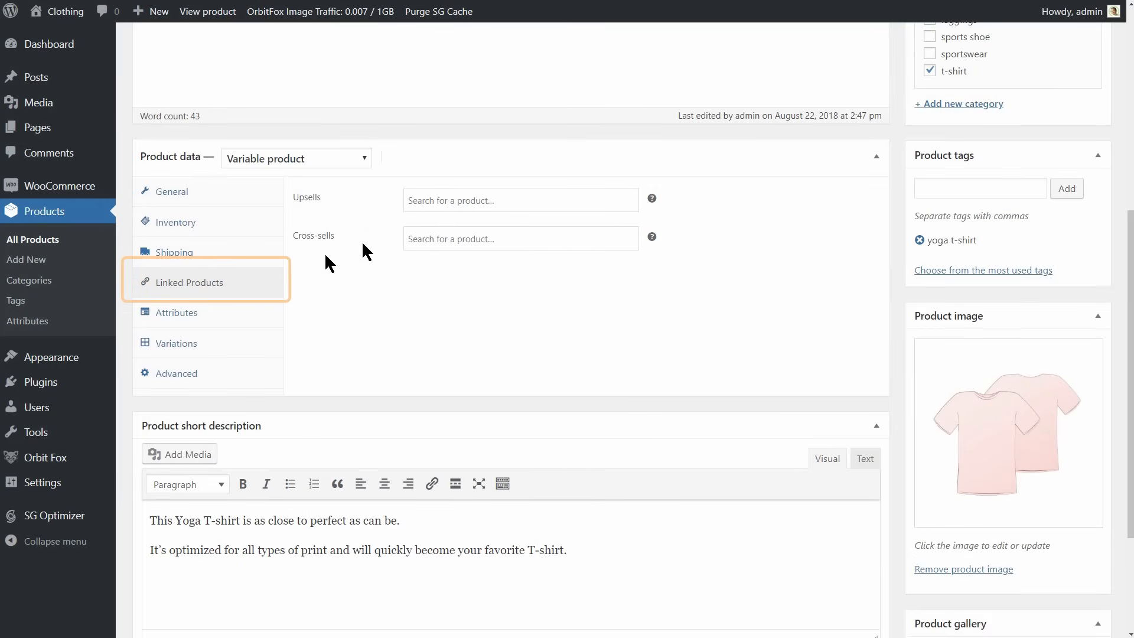
click(435, 200)
text(cap)
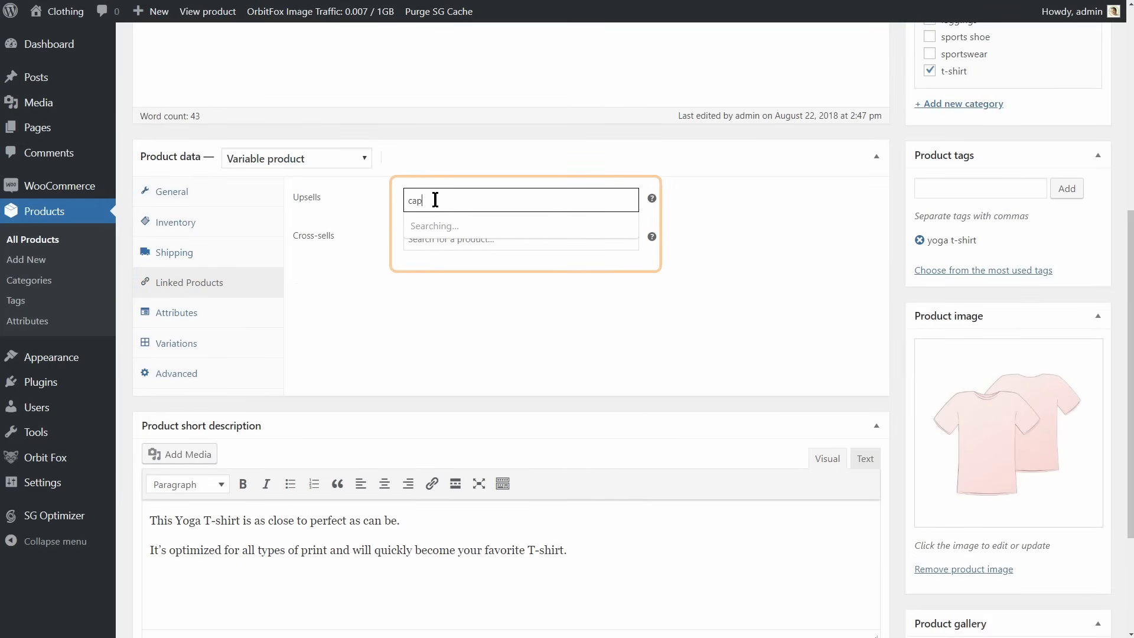
click(436, 225)
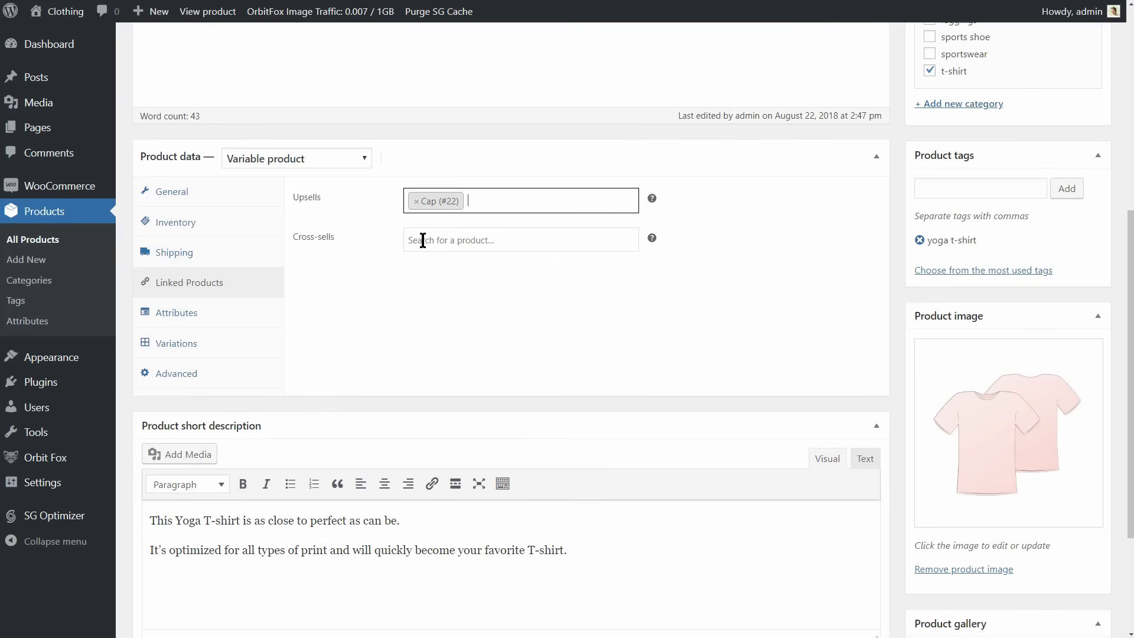
Add Leggings as a cross-sell of the Premium Yoga T-Shirt and update the product.
click(422, 239)
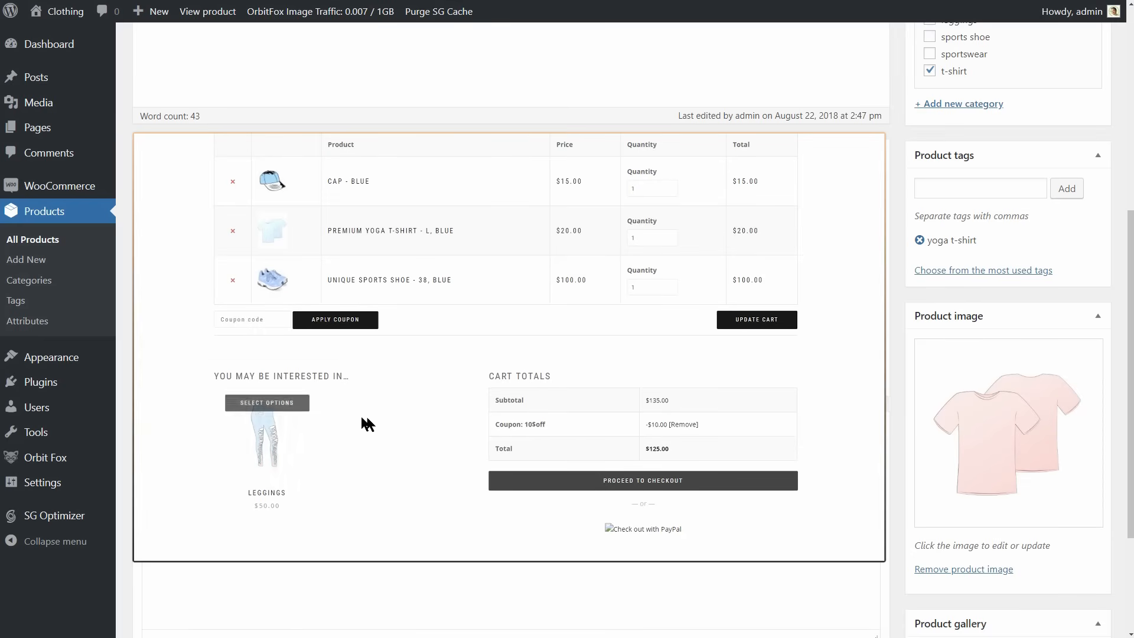
text(legg)
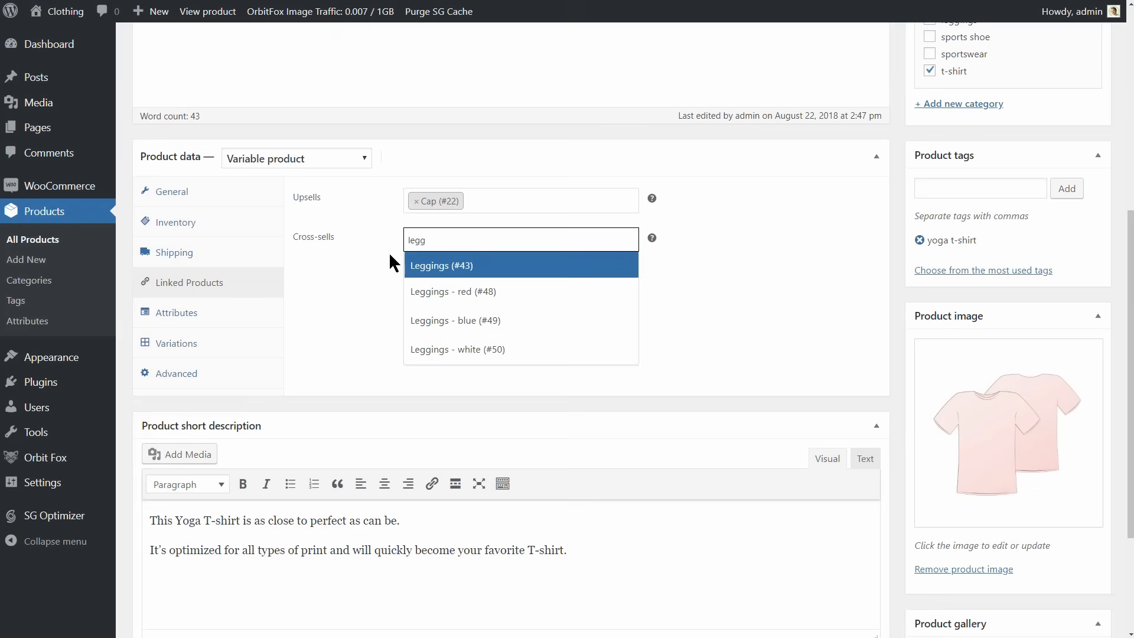
click(456, 269)
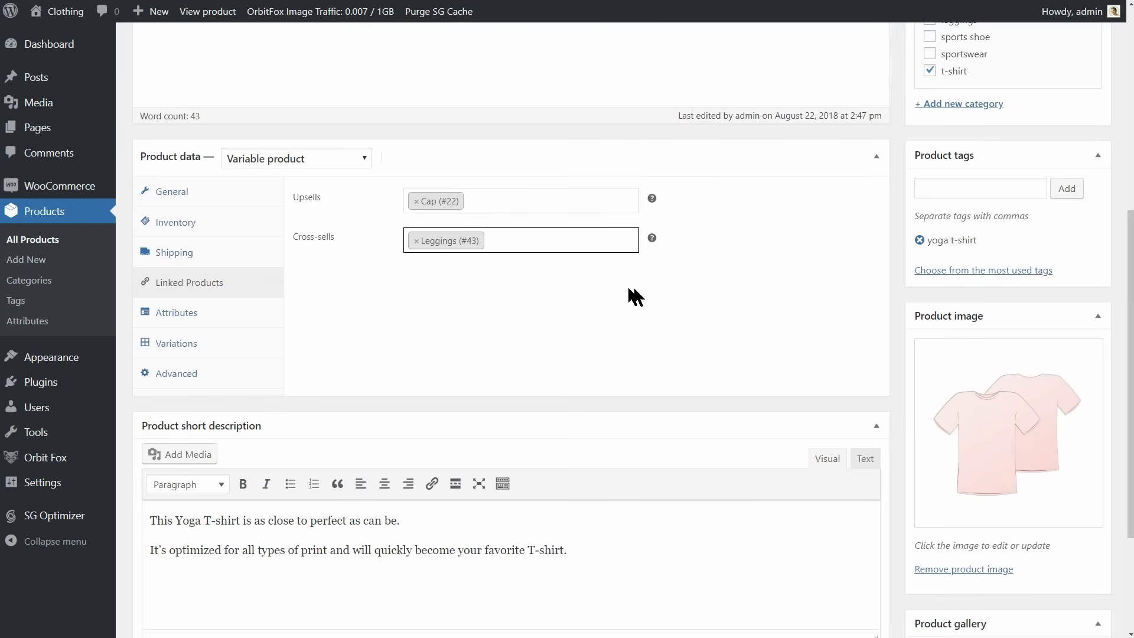
scroll(628, 289, up, 6)
click(1100, 277)
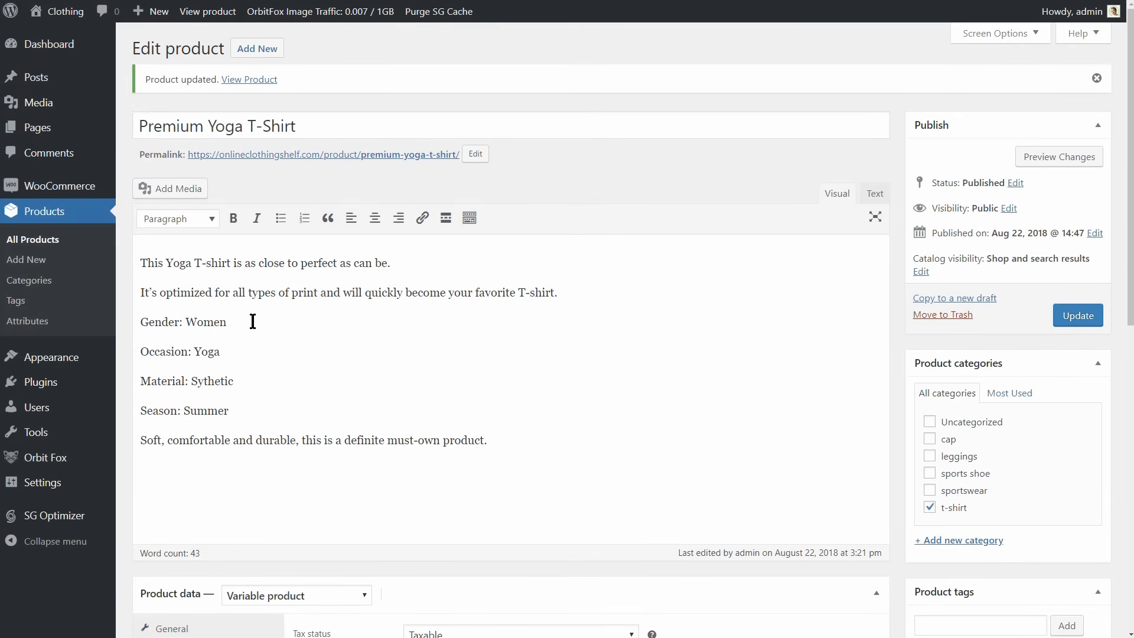
Start a new WooCommerce coupon with the code 10$OFF and the description "testing discount".
mouse_move(90, 190)
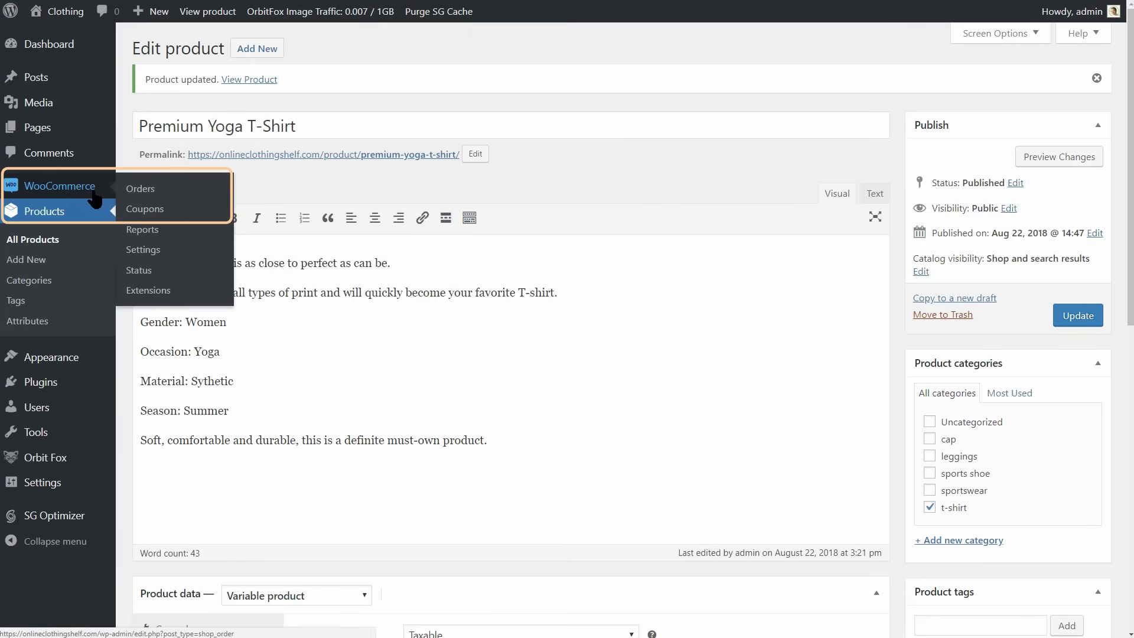
click(143, 208)
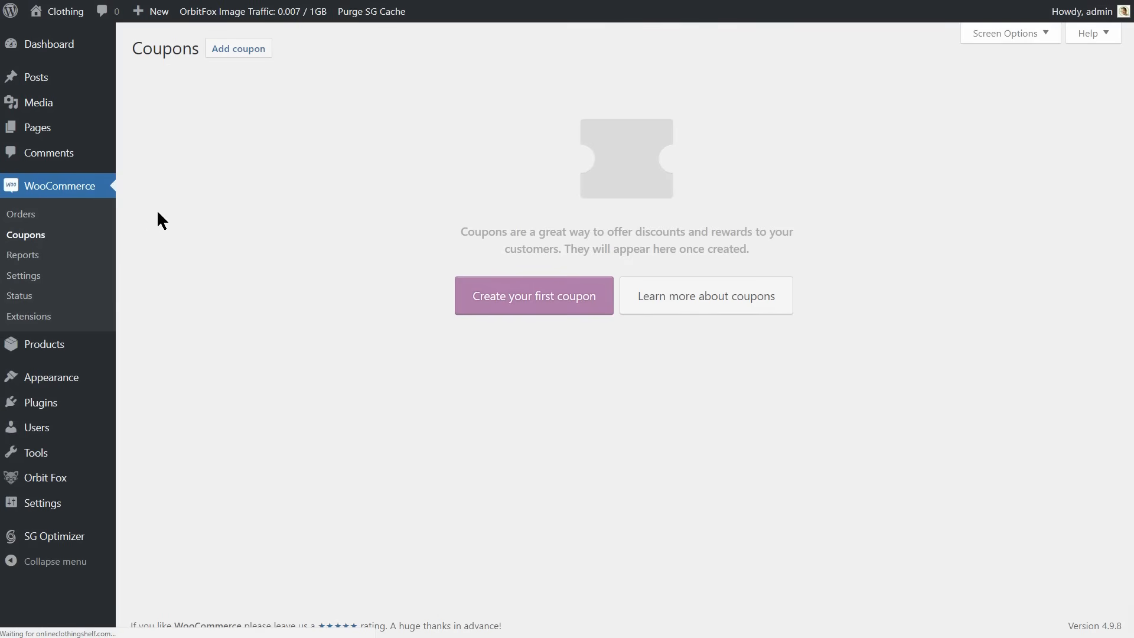
click(527, 300)
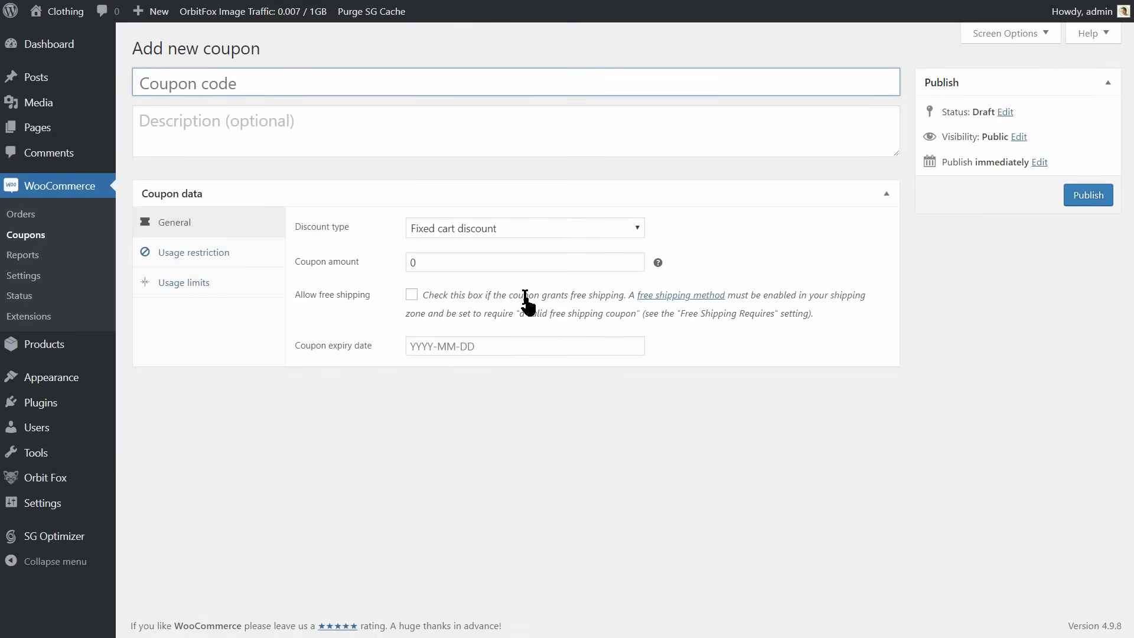
click(234, 83)
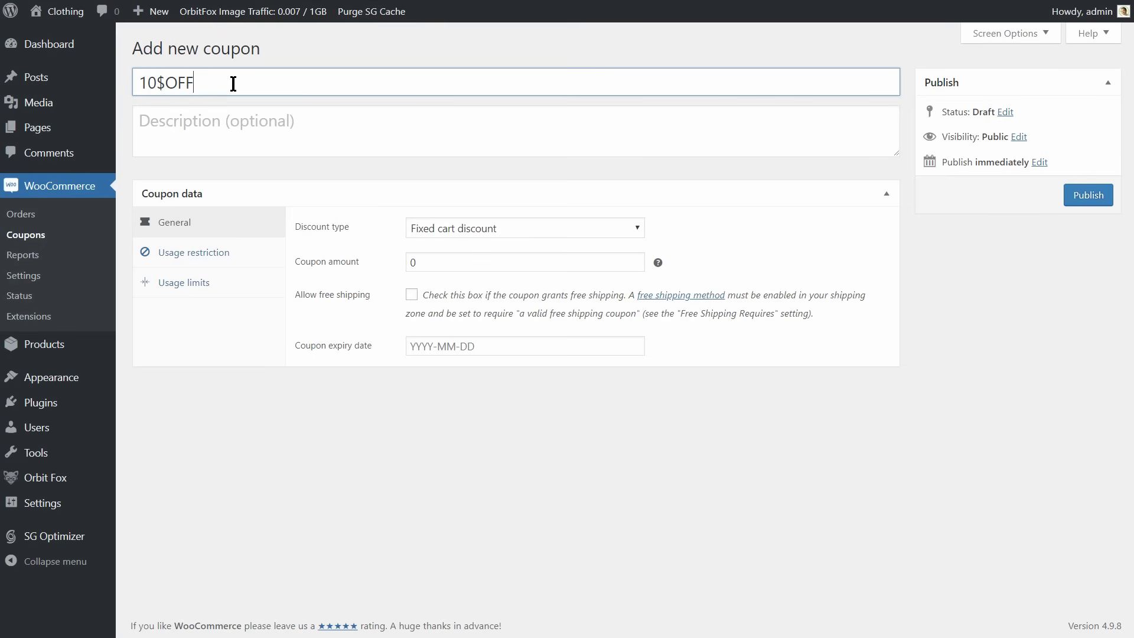
click(191, 126)
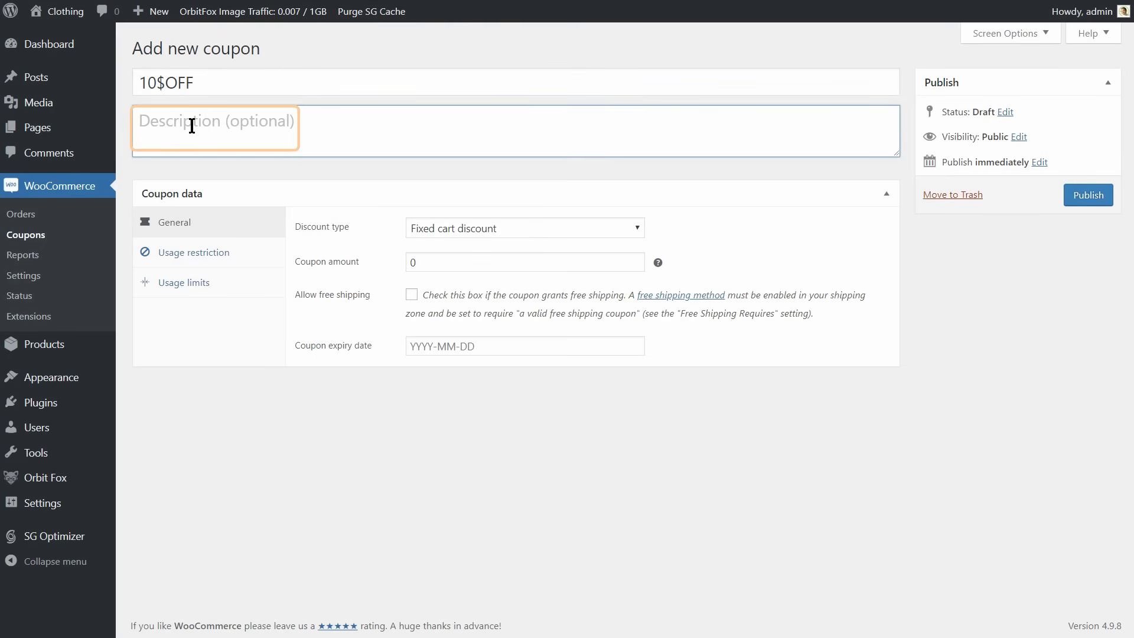
text(testing discount)
click(266, 127)
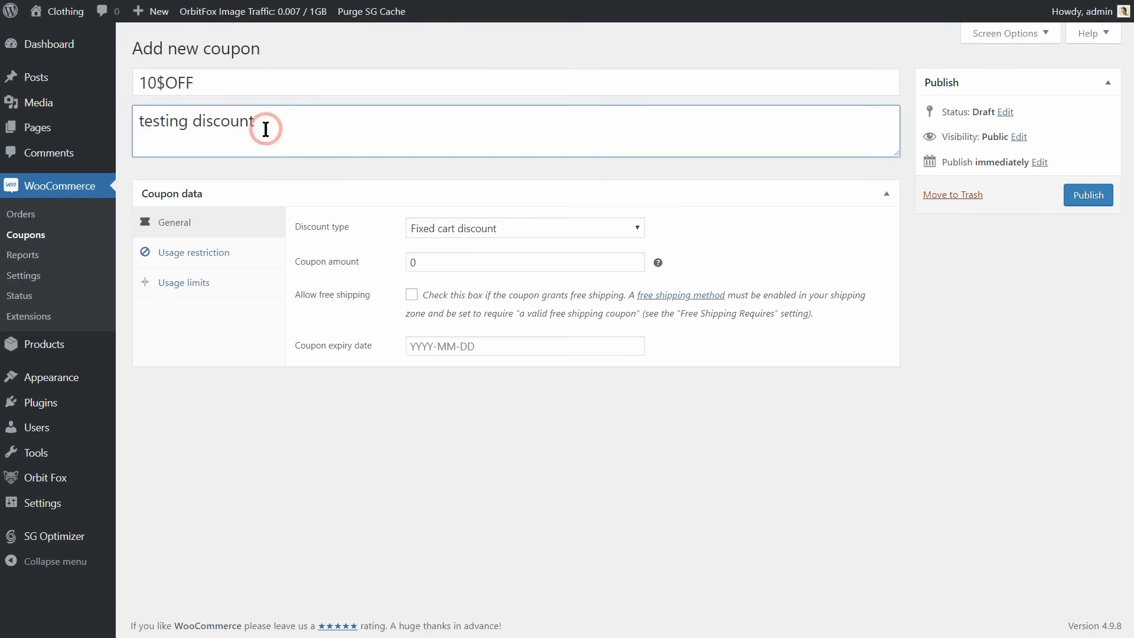
Check the coupon's usage restriction settings and try the Fixed product discount and Percentage discount types.
click(211, 252)
click(211, 223)
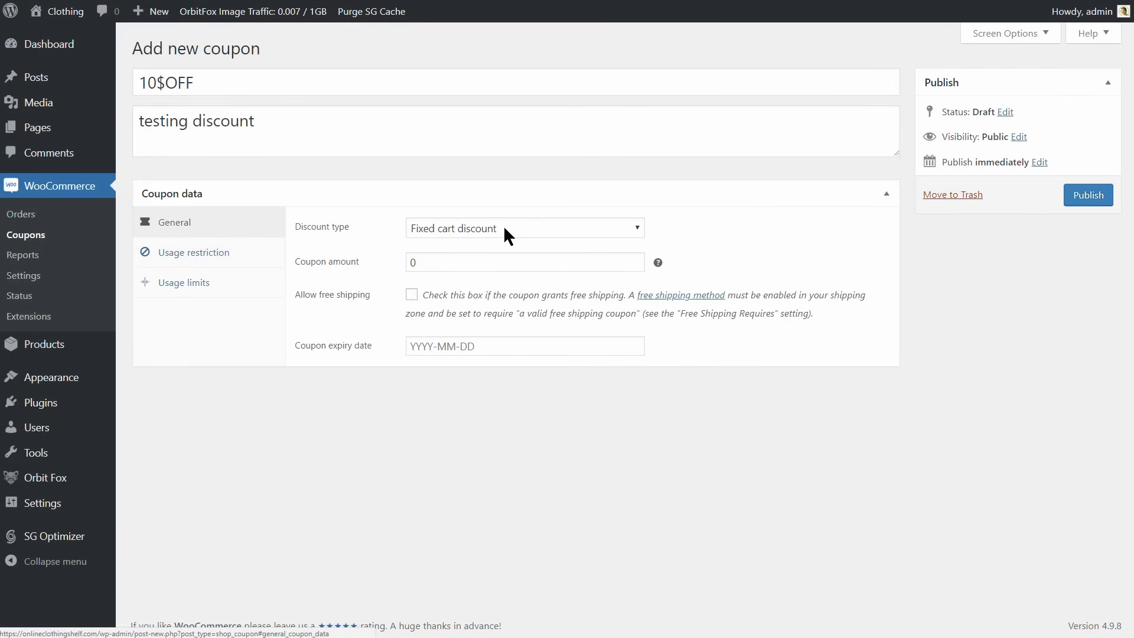
click(520, 228)
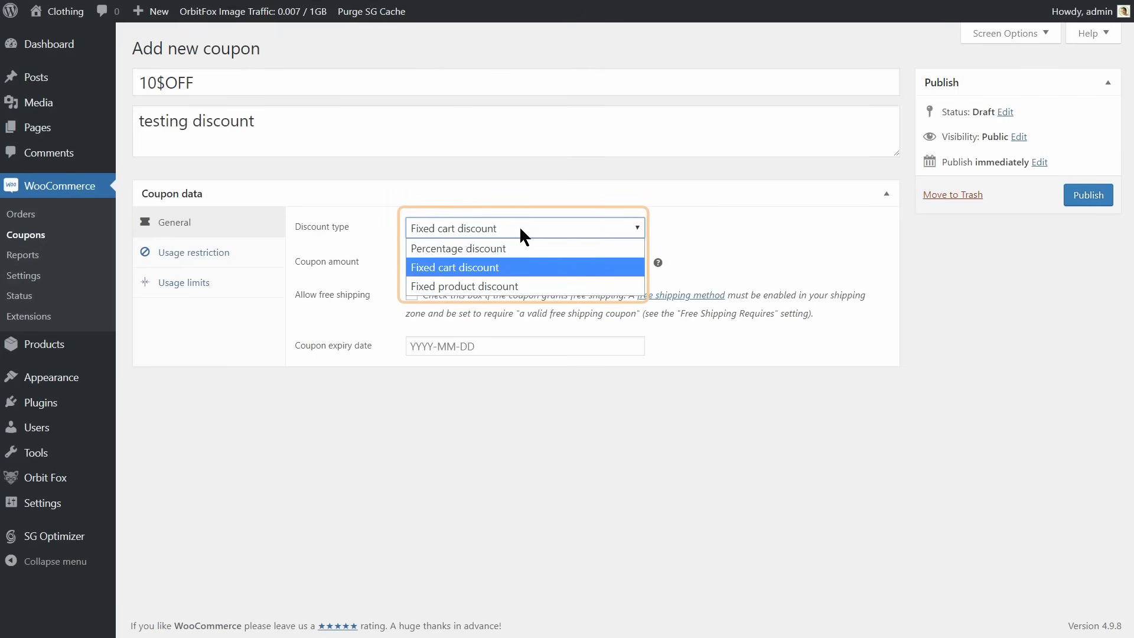
click(527, 286)
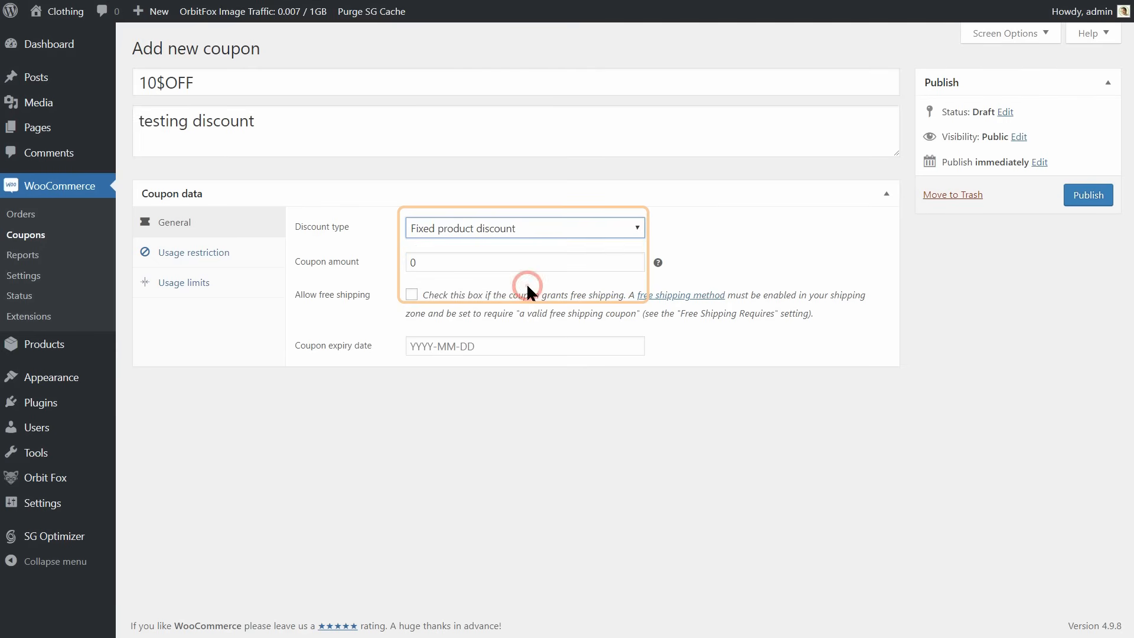
click(517, 227)
click(512, 243)
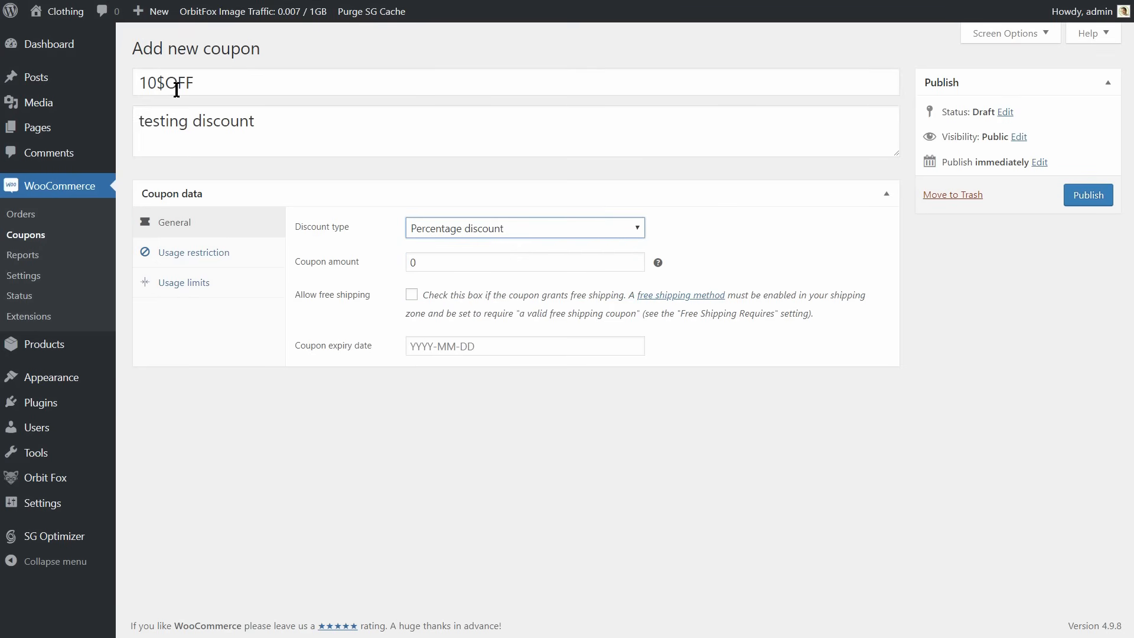
Try a percent sign in place of the dollar sign in the coupon code, and restore the dollar sign.
drag(169, 84, 159, 82)
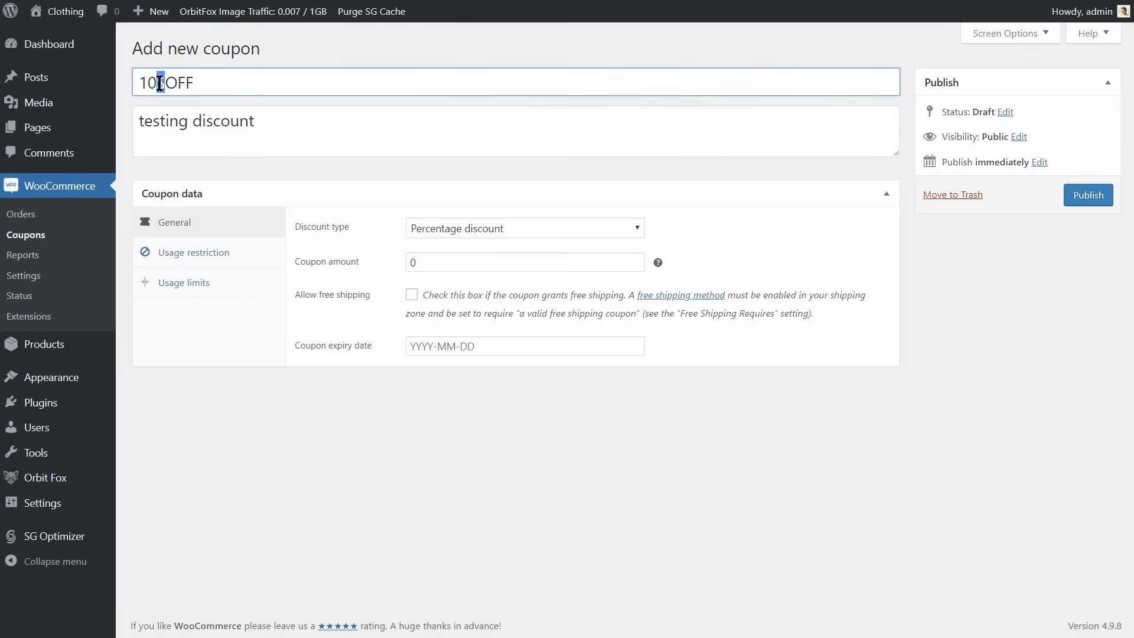
text(%)
key(BackSpace)
text($)
Set the coupon amount to 10 with the Fixed cart discount type and publish the coupon.
click(456, 260)
double_click(411, 263)
text(10)
click(460, 228)
click(480, 267)
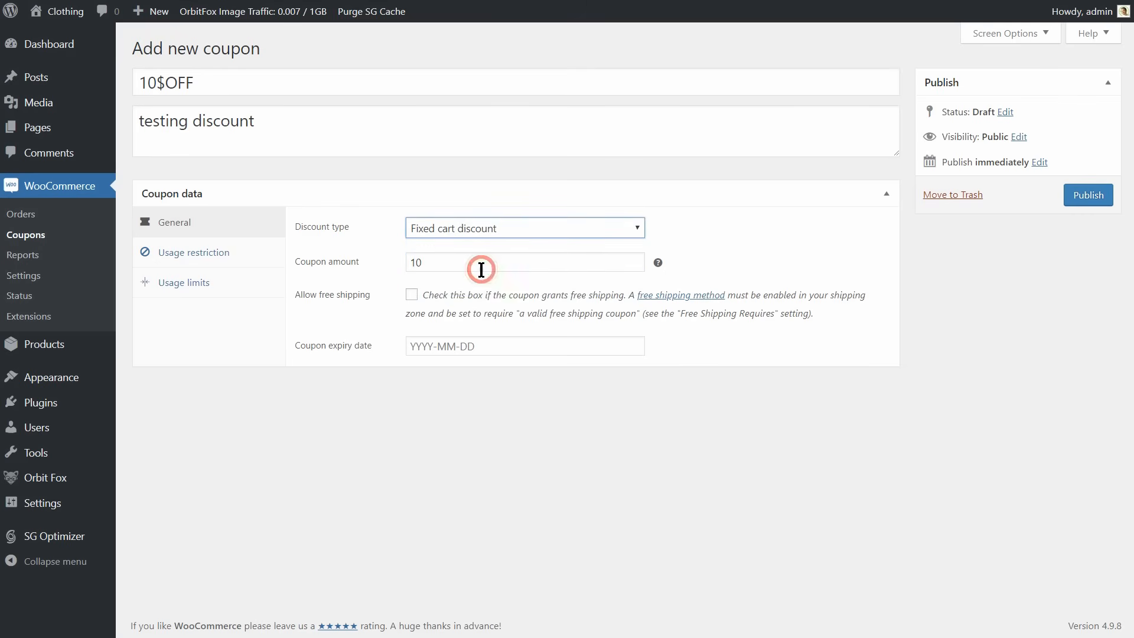
click(1086, 199)
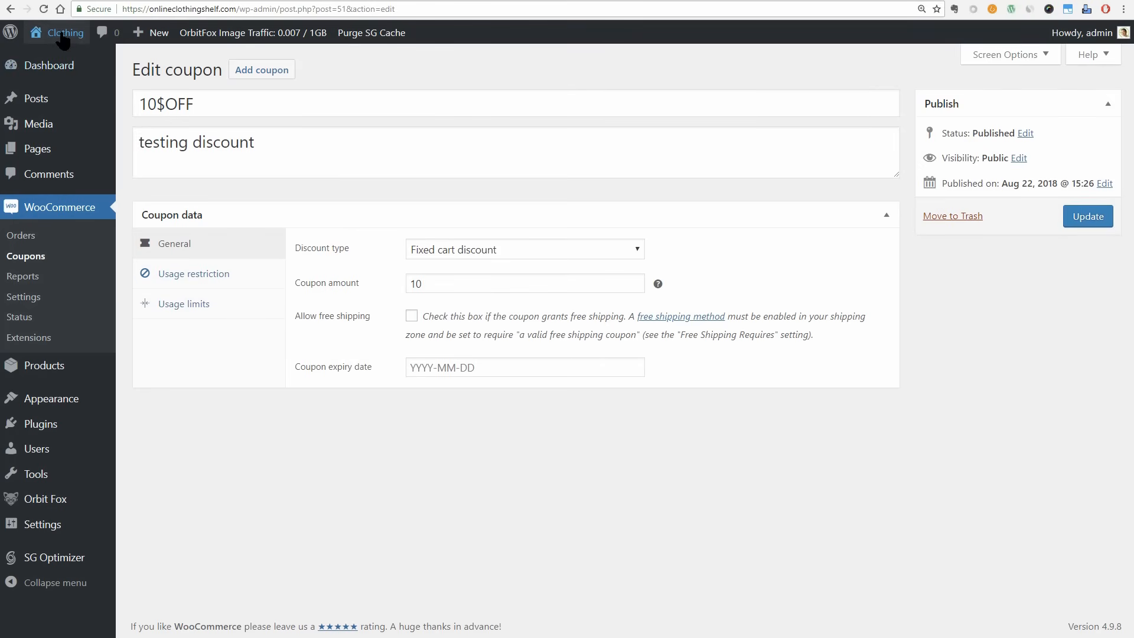
Open the Cap from the storefront's shop page and add one in blue to the cart.
mouse_move(61, 34)
click(62, 60)
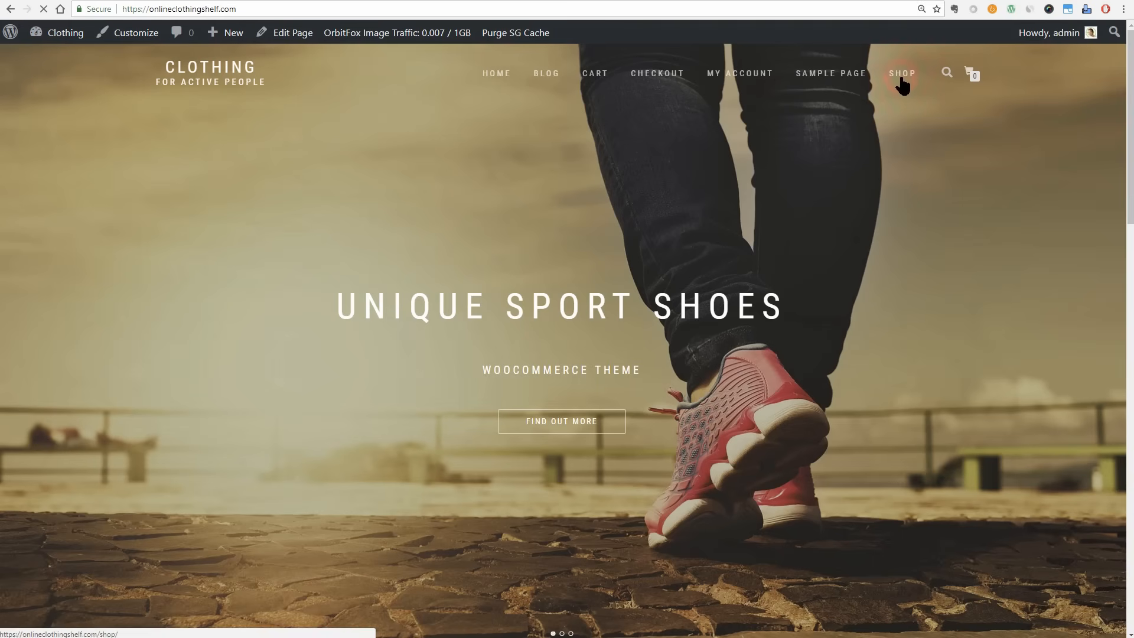
click(902, 74)
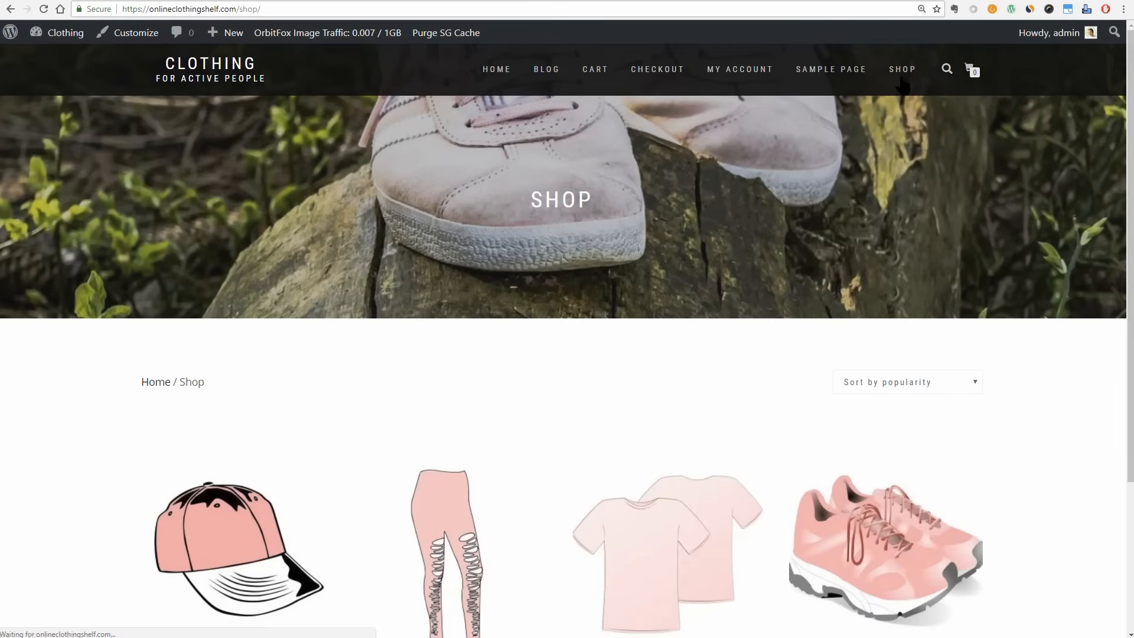
scroll(868, 220, down, 3)
right_click(246, 344)
click(298, 352)
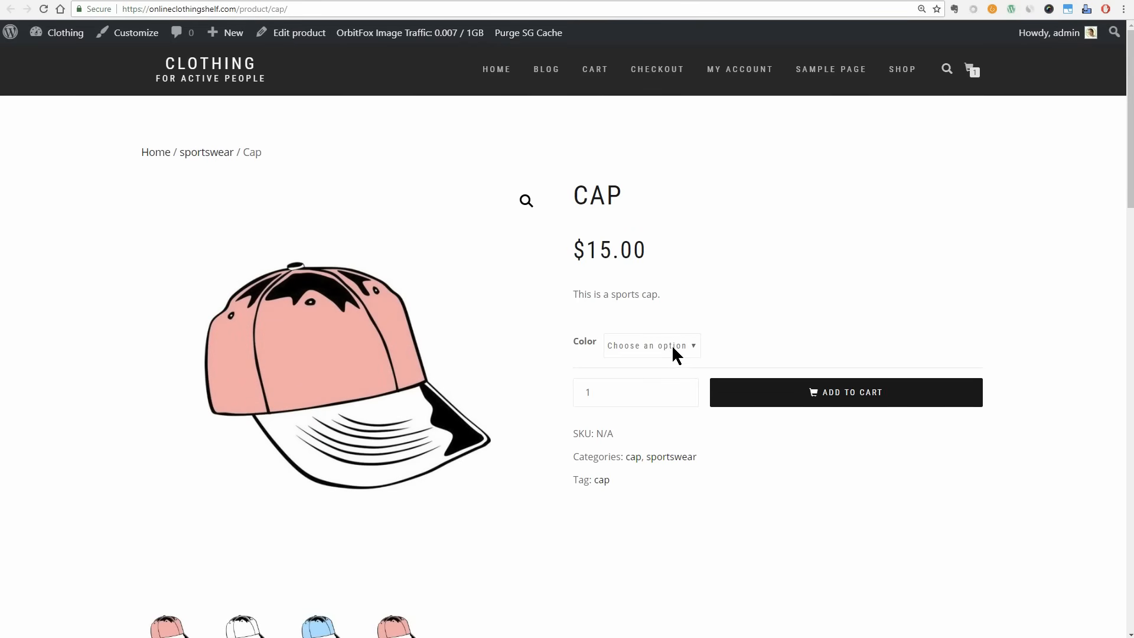
click(671, 345)
click(667, 406)
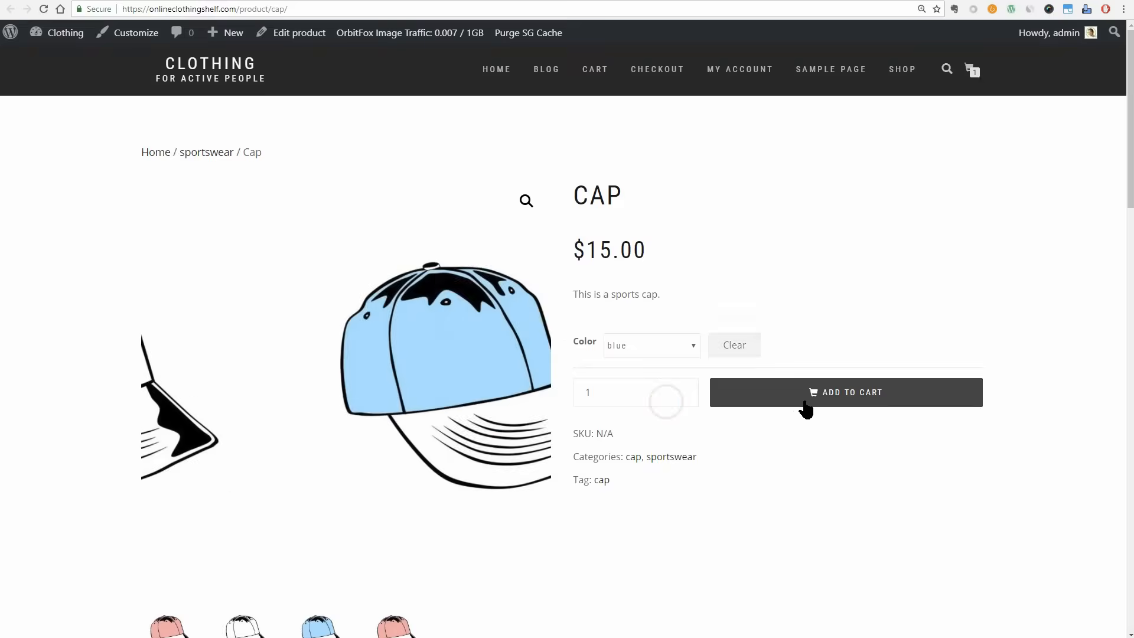
click(809, 406)
Open the Premium Yoga T-Shirt from the shop page and add one in size L, blue, to the cart.
click(900, 71)
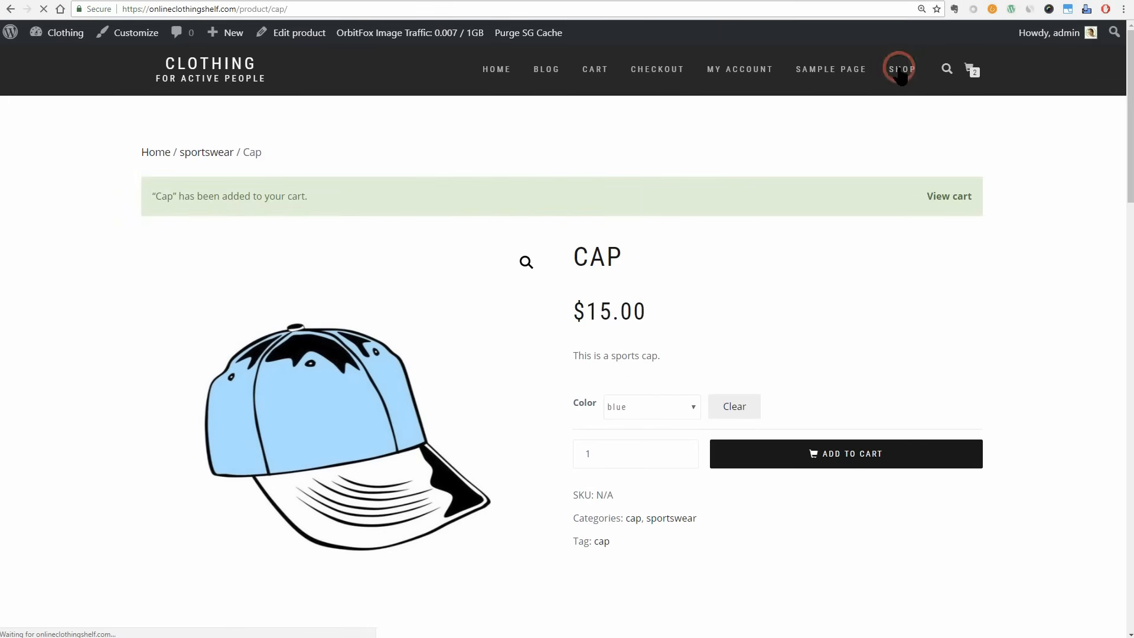
scroll(731, 356, down, 3)
click(687, 383)
click(681, 376)
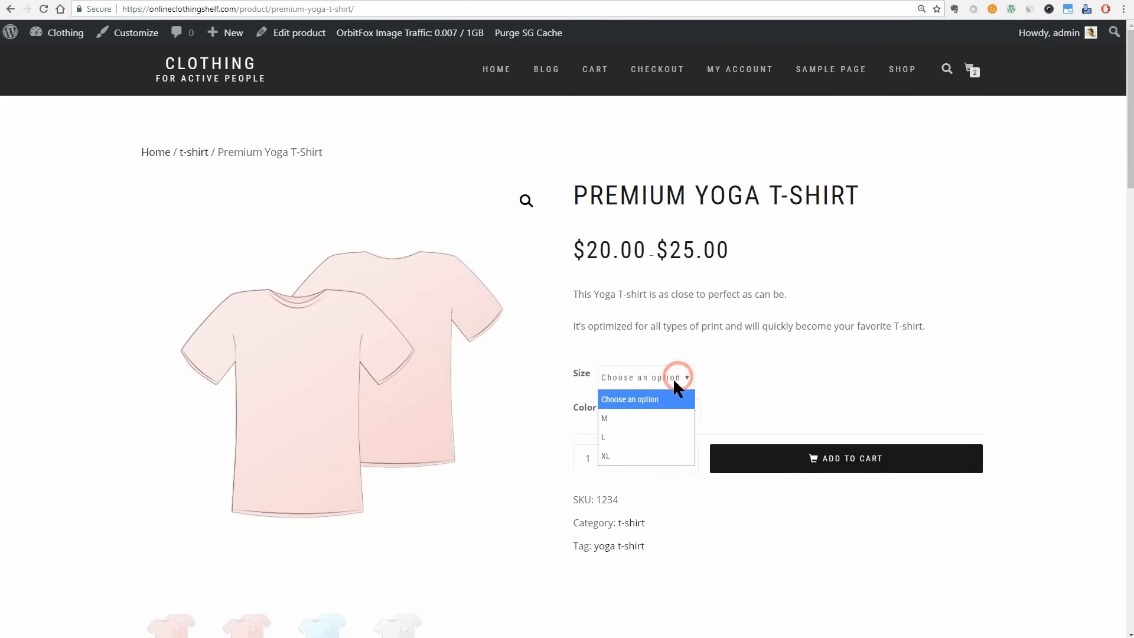
click(653, 431)
click(656, 410)
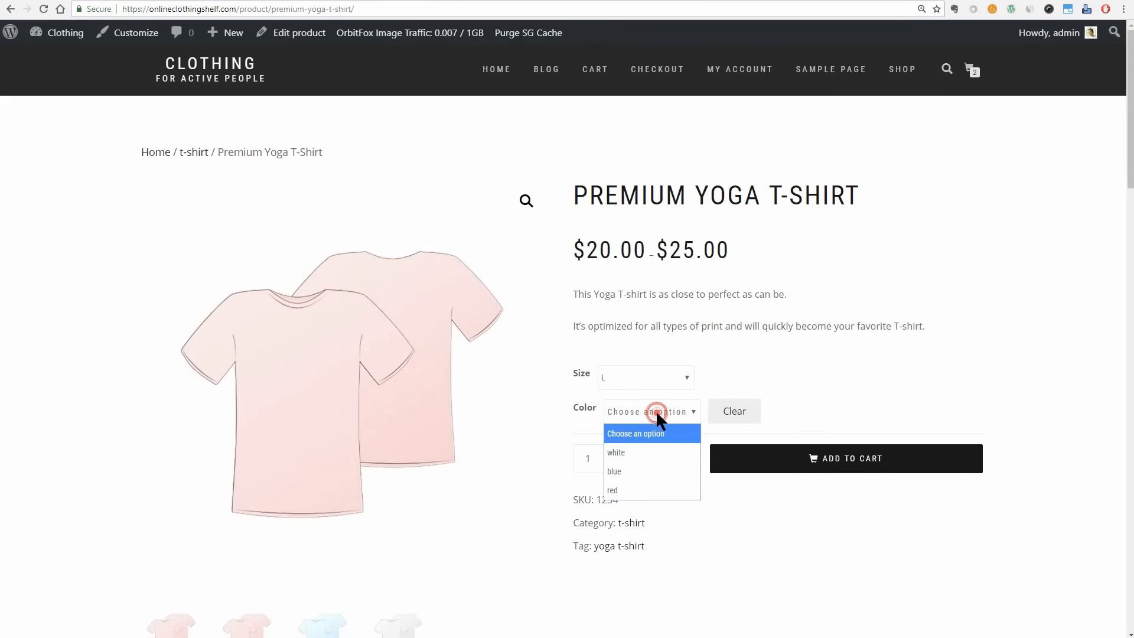
click(654, 471)
click(825, 535)
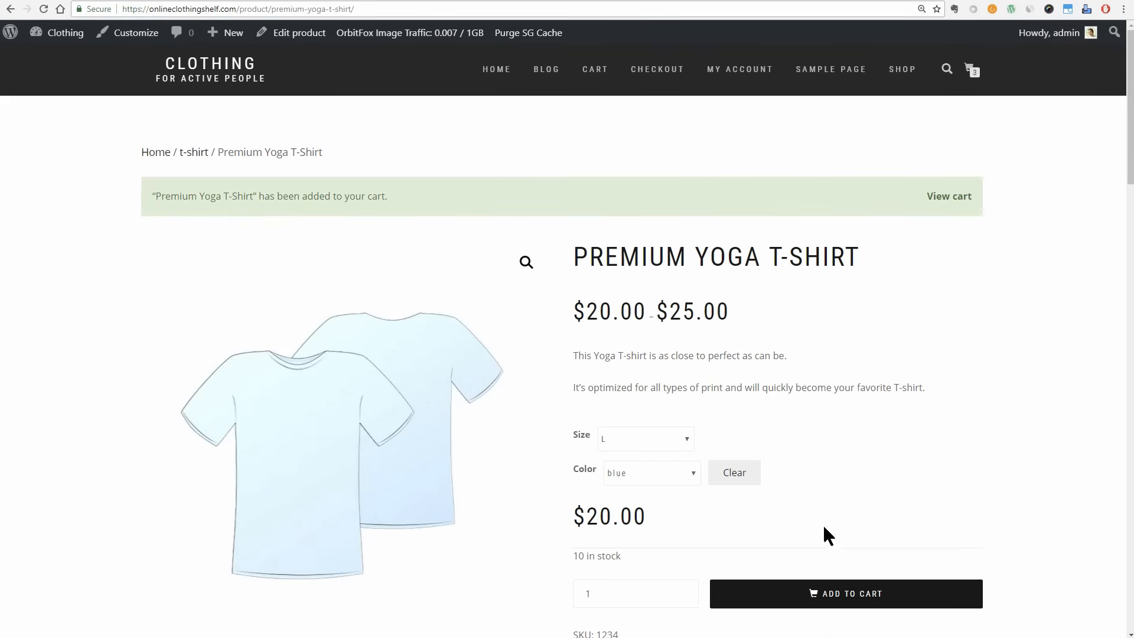
Open the Unique Sports Shoe from the shop page and add one in size 38, blue, to the cart.
click(902, 69)
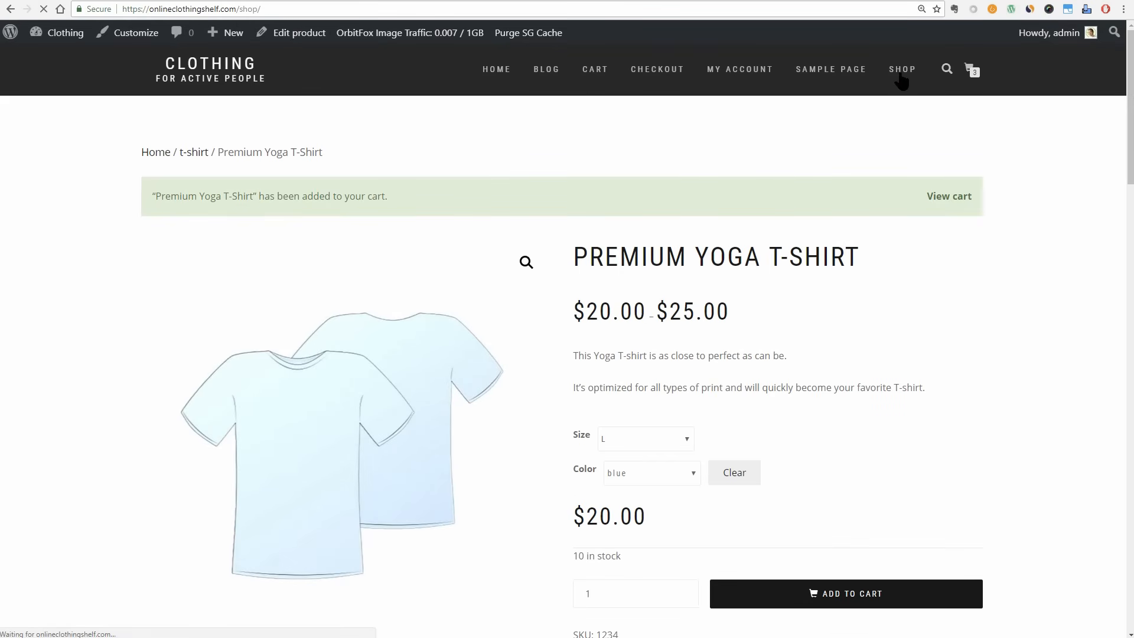
scroll(902, 279, down, 1)
scroll(902, 279, down, 3)
click(896, 350)
click(676, 380)
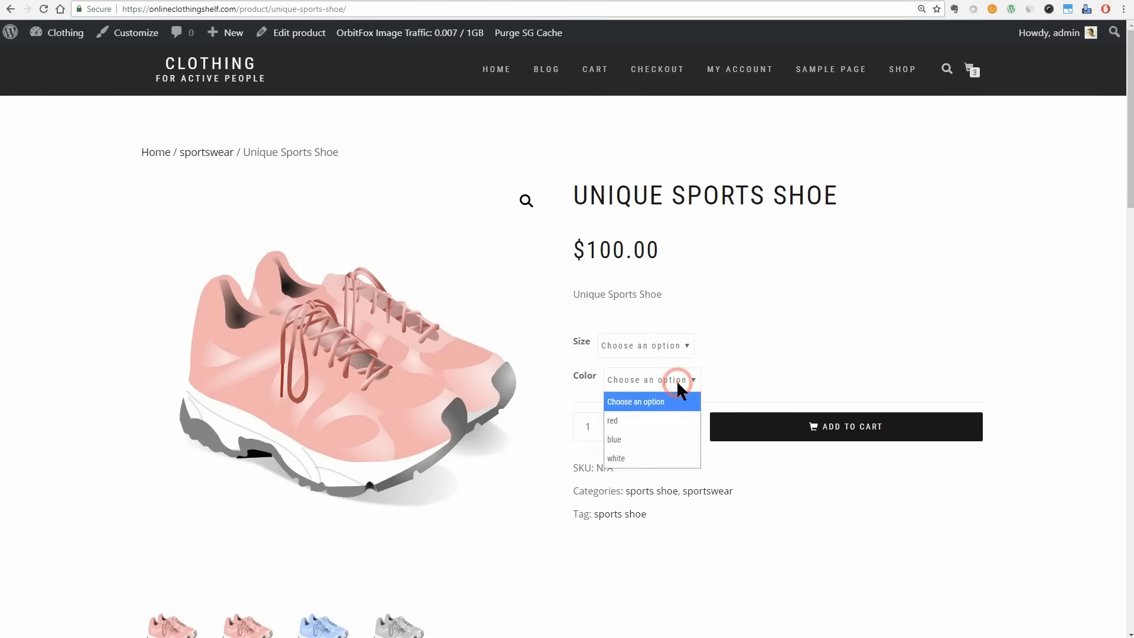
click(647, 437)
click(658, 343)
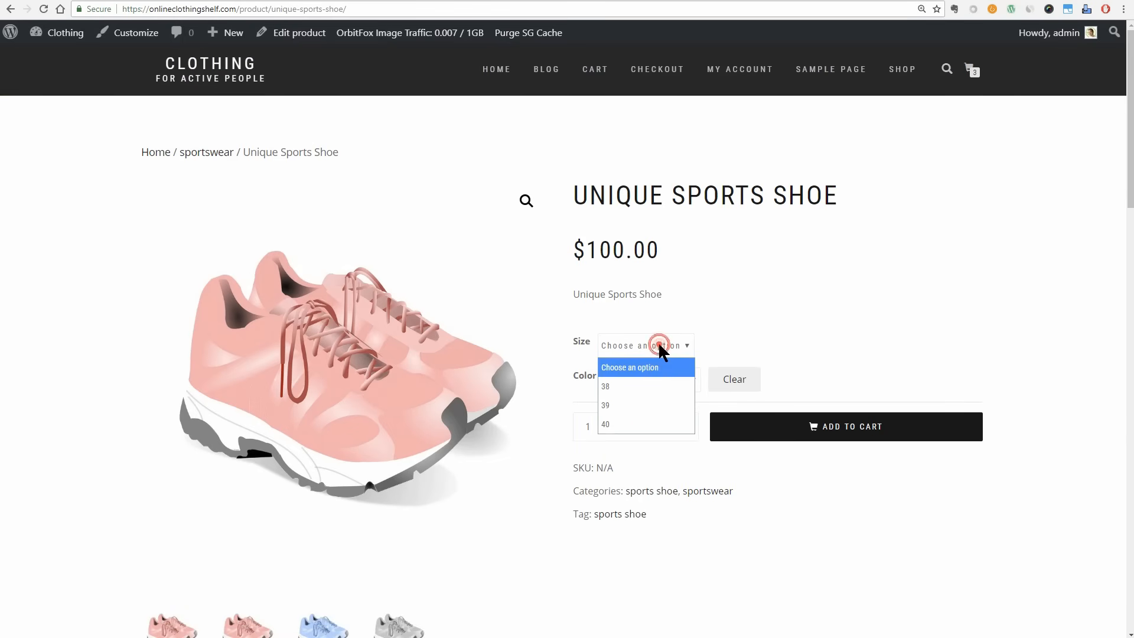
click(648, 380)
click(822, 430)
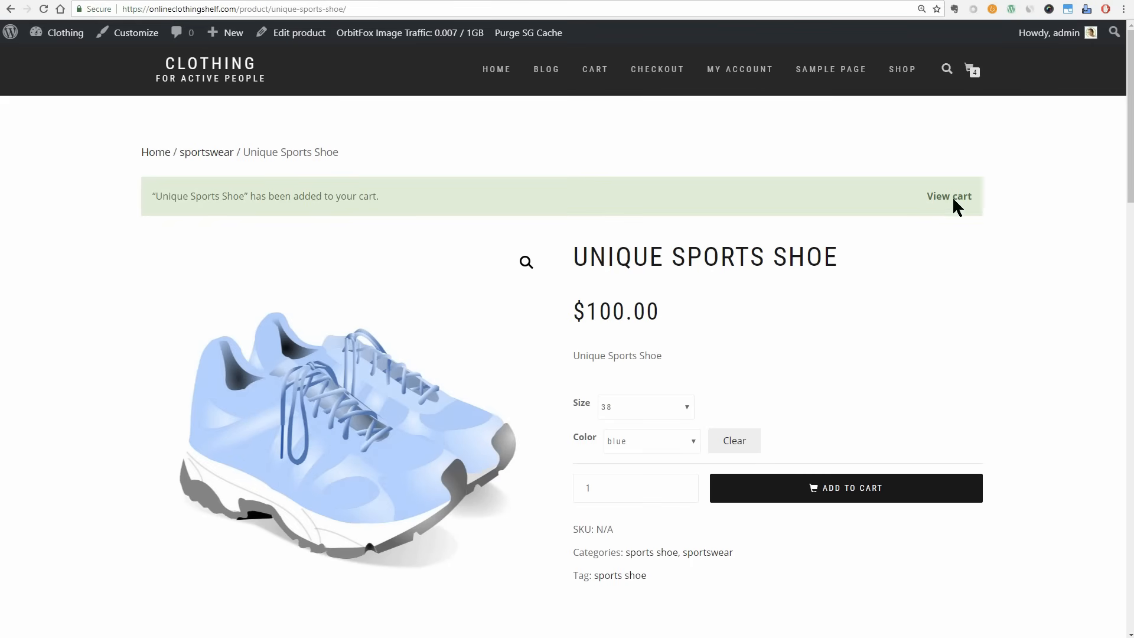
Open the cart, apply the coupon code 10$OFF and check the discount in the cart totals.
click(969, 69)
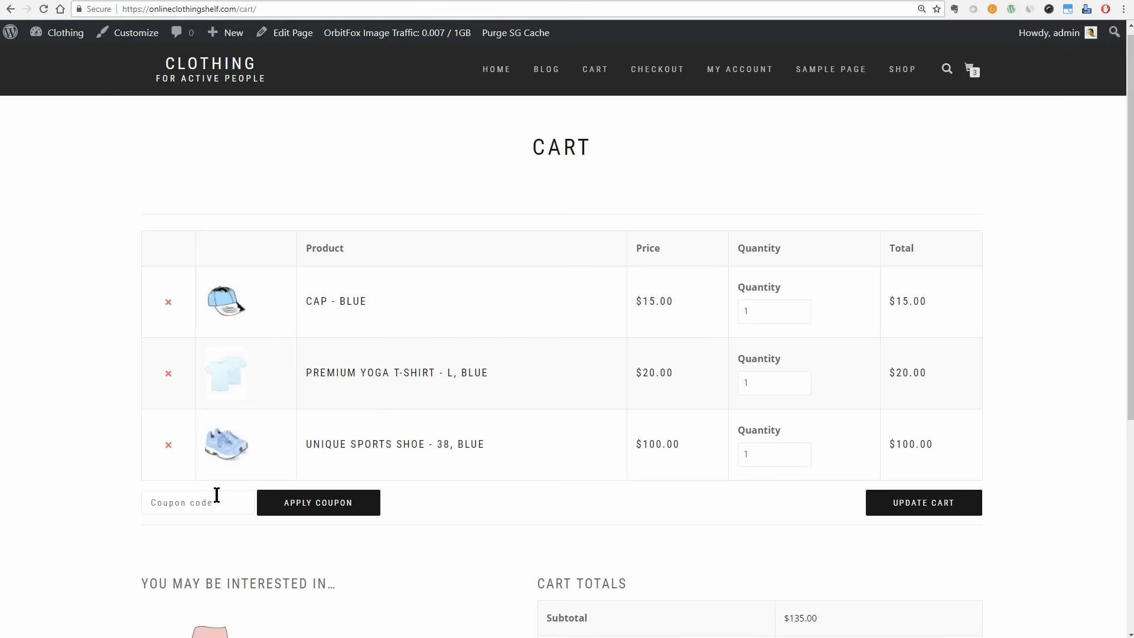
text(10)
text($0)
text(FF)
click(318, 512)
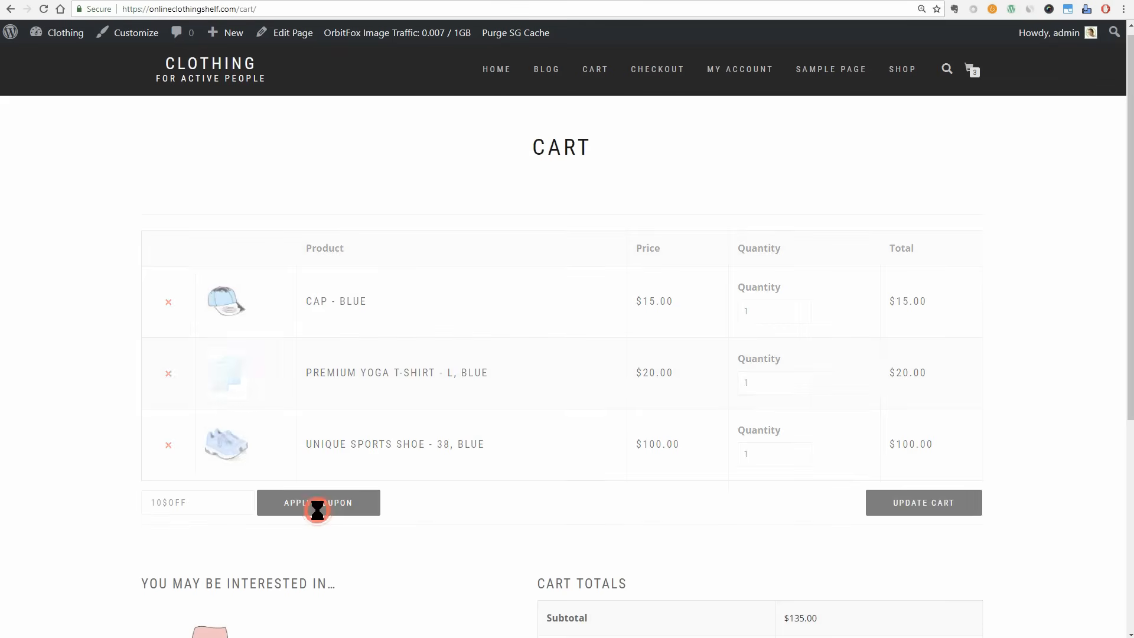
scroll(729, 508, down, 6)
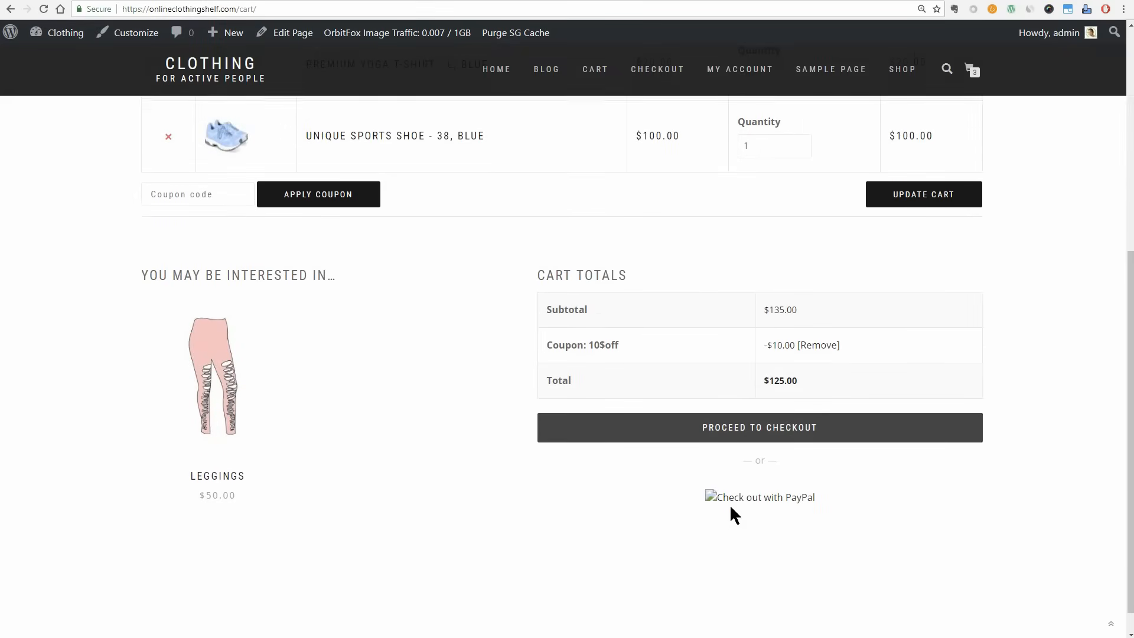
mouse_move(767, 342)
mouse_down()
mouse_move(845, 342)
mouse_move(769, 344)
mouse_up()
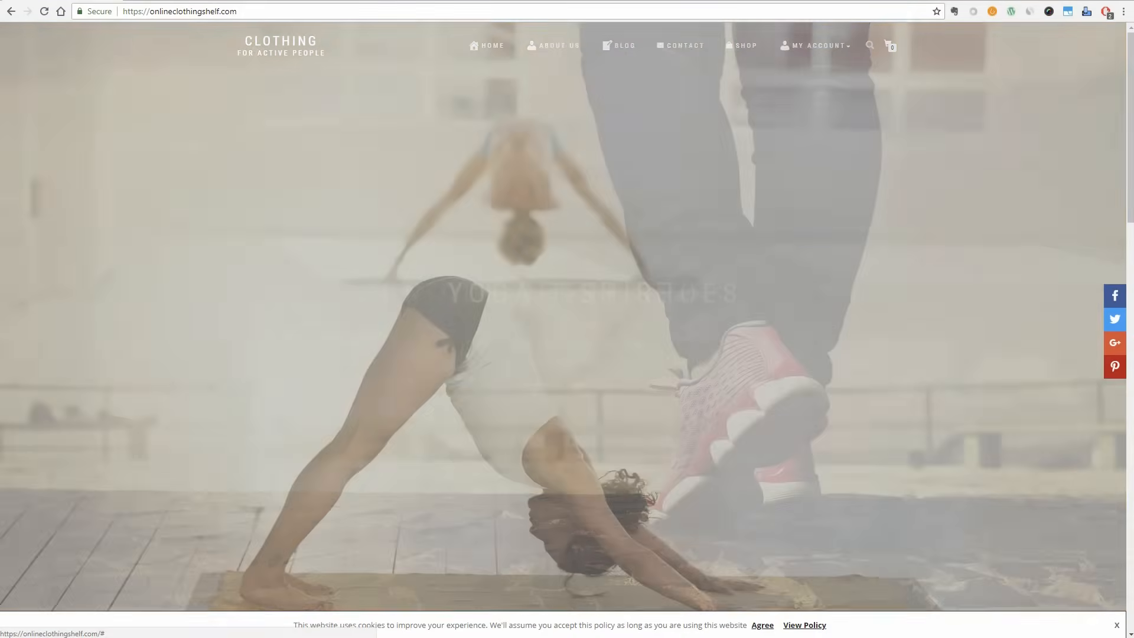
View the slider banners on the store's homepage and the content below them.
click(972, 289)
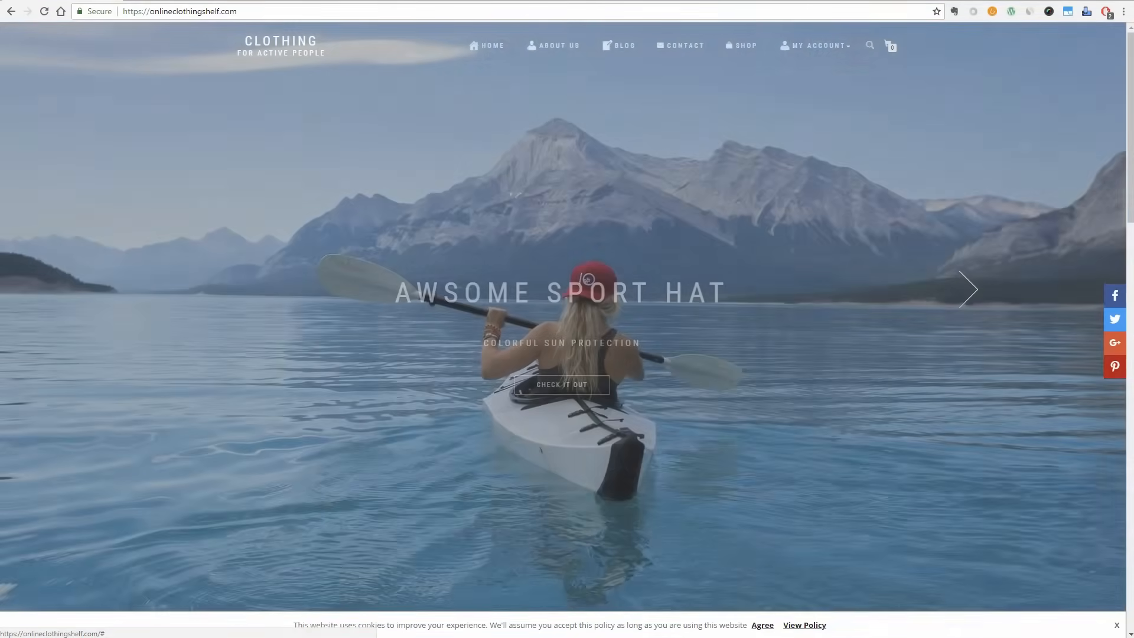
scroll(972, 290, down, 5)
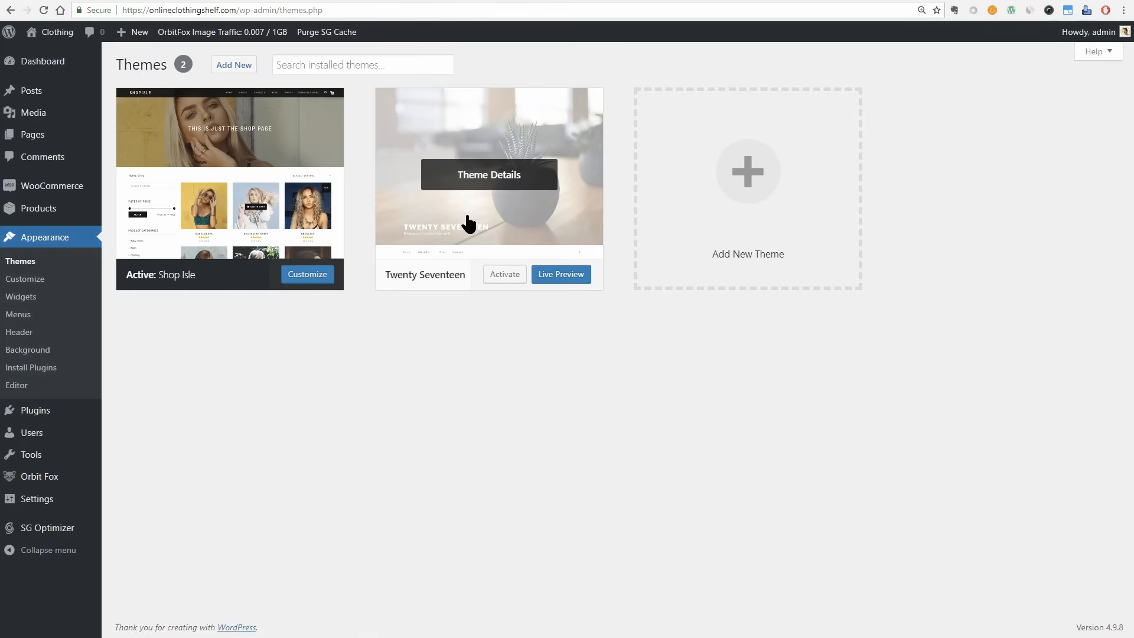
Open the Shop Isle theme details, start customizing the theme and open its Site Identity settings.
click(235, 183)
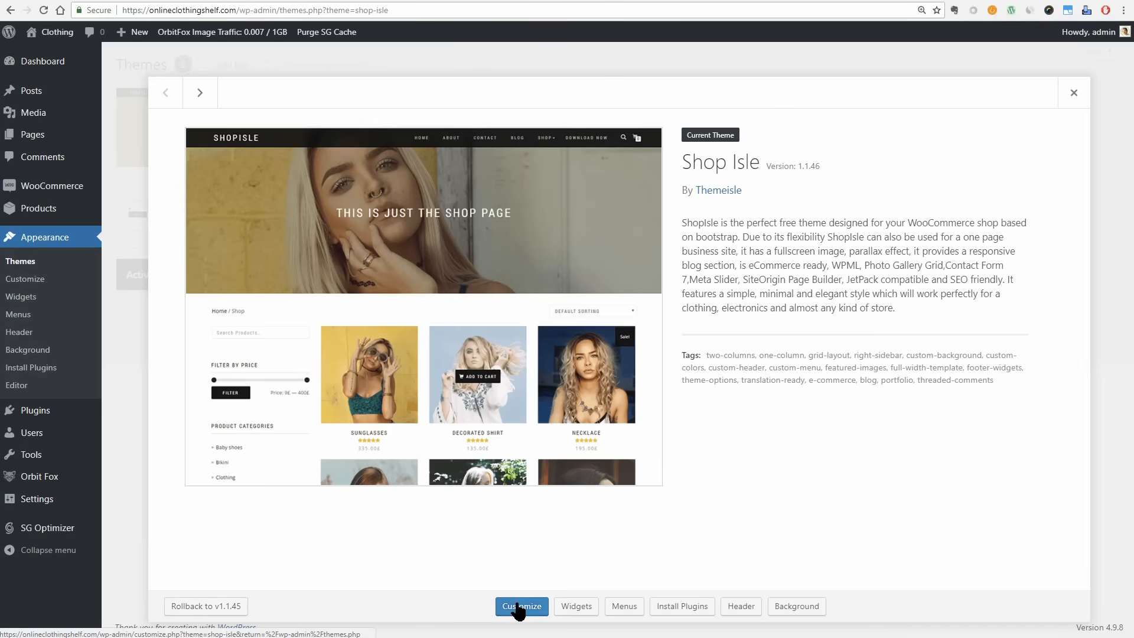
click(518, 607)
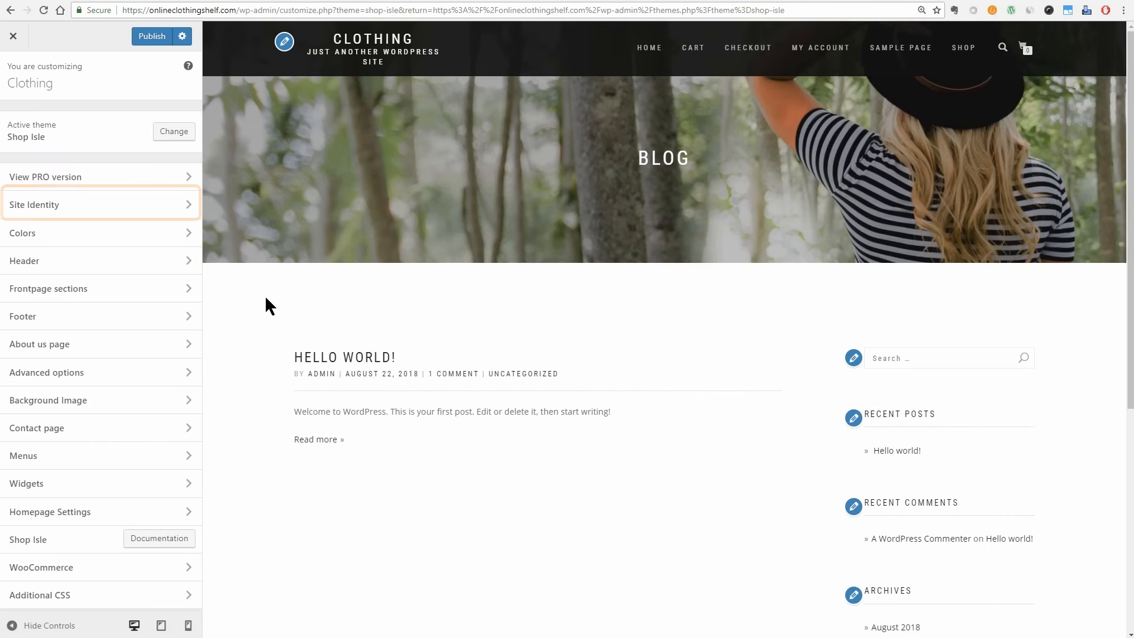
click(185, 208)
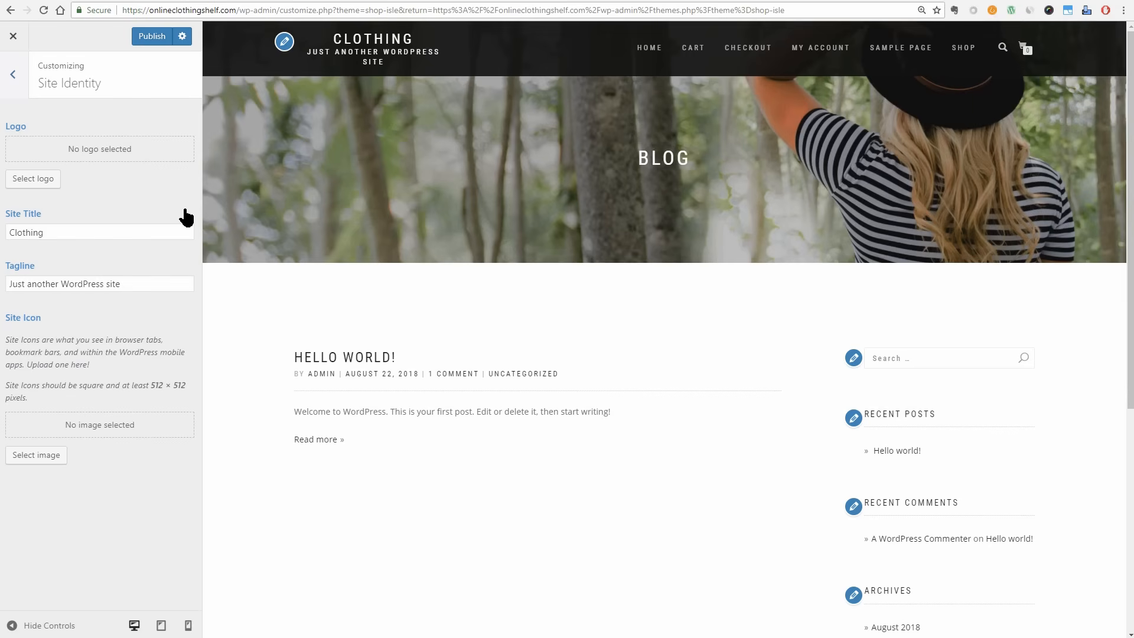
Change the site title to "Online Clothing Shelf".
drag(89, 232, 1, 239)
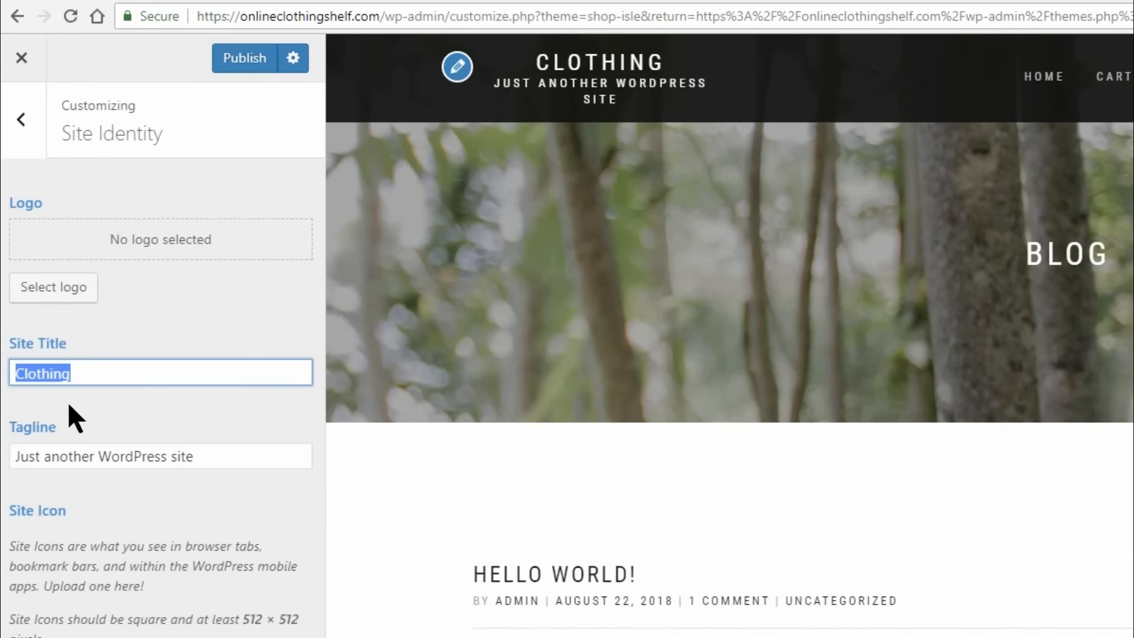
text(O)
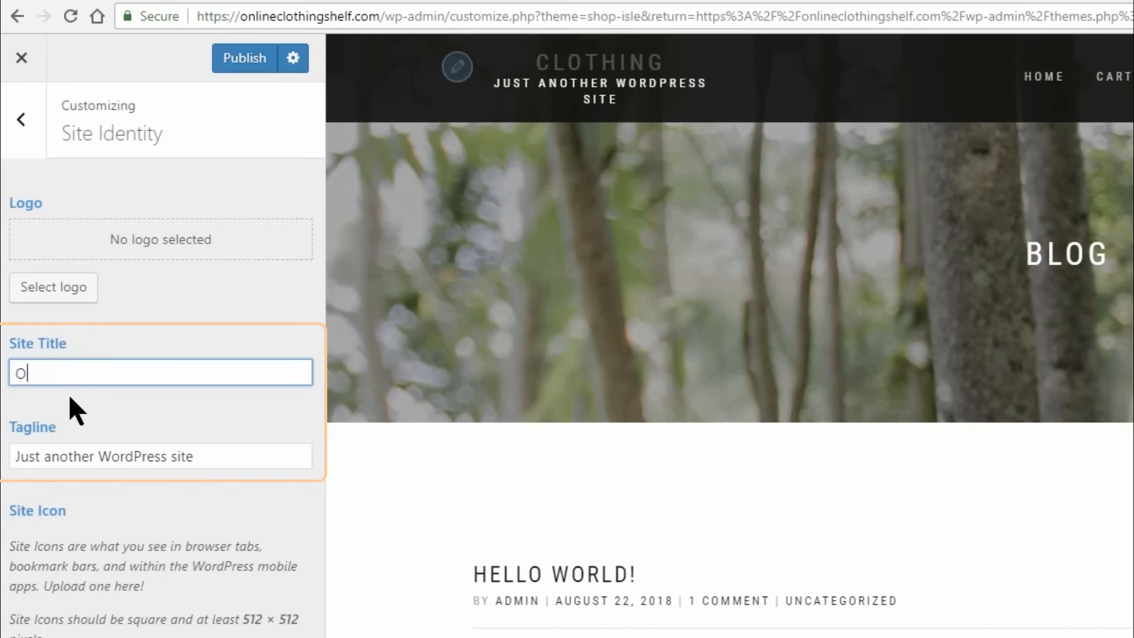
text(nline Clothing Shelf)
Remove the default tagline, try "Dressing With" in its place and leave the tagline empty.
drag(225, 459, 18, 466)
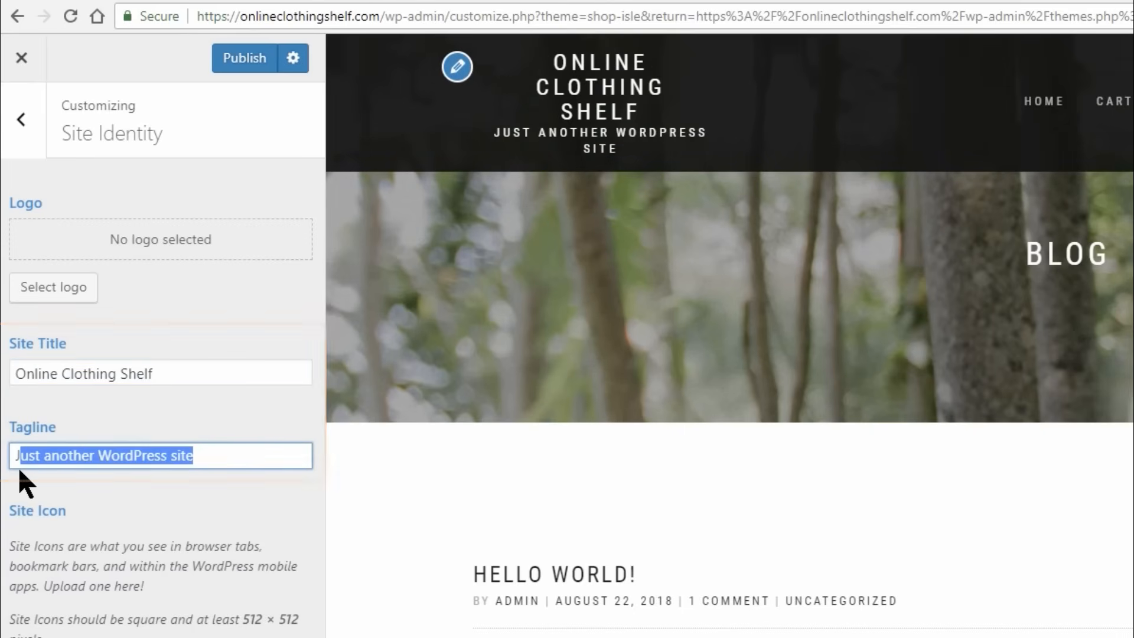
key(BackSpace)
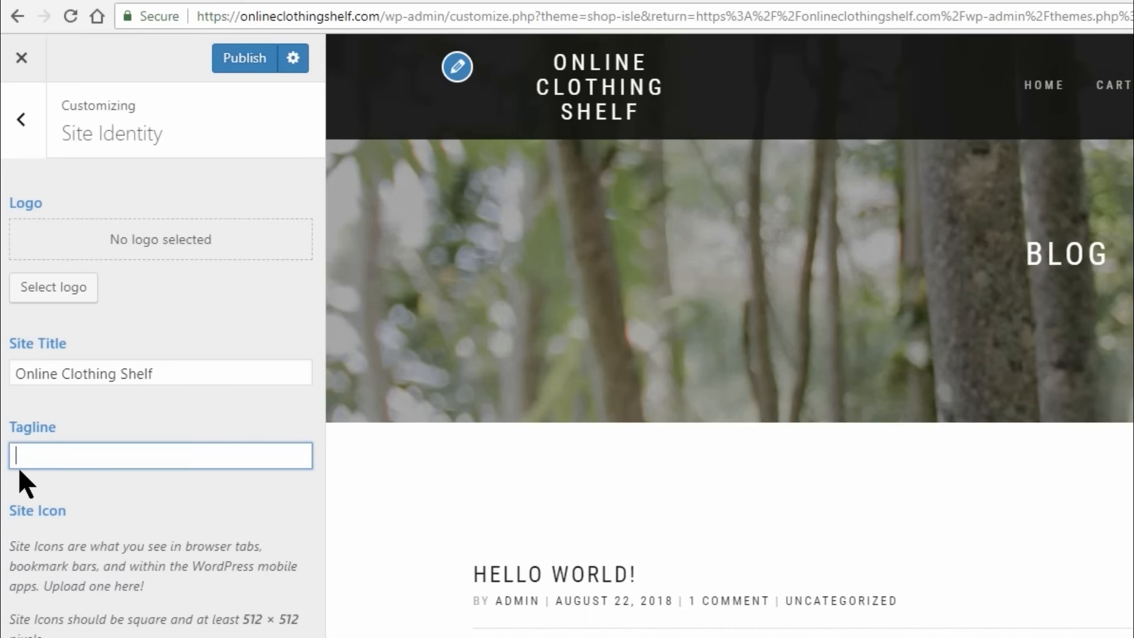
text(Dressing With)
key(BackSpace)
key(BackSpace)
key(BackSpace)
key(BackSpace)
key(BackSpace)
key(BackSpace)
key(BackSpace)
key(BackSpace)
key(BackSpace)
key(BackSpace)
key(BackSpace)
key(BackSpace)
key(BackSpace)
key(BackSpace)
Set the site title to "Clothing" and the tagline to "For Active People", and publish the changes.
triple_click(176, 374)
text(Clothing)
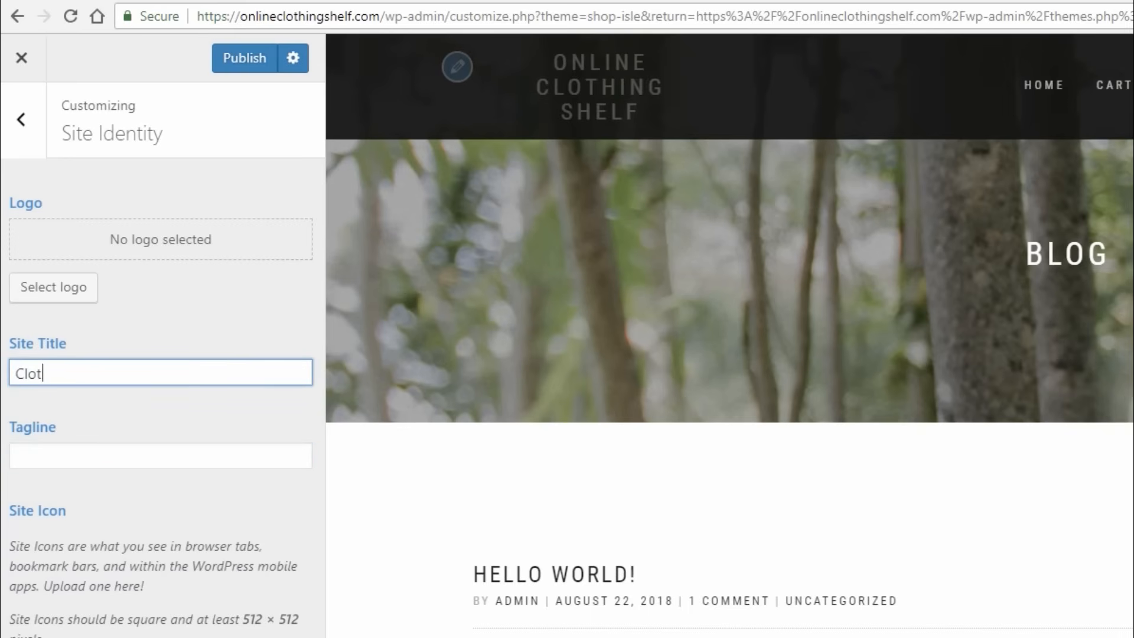
click(33, 452)
text(For A)
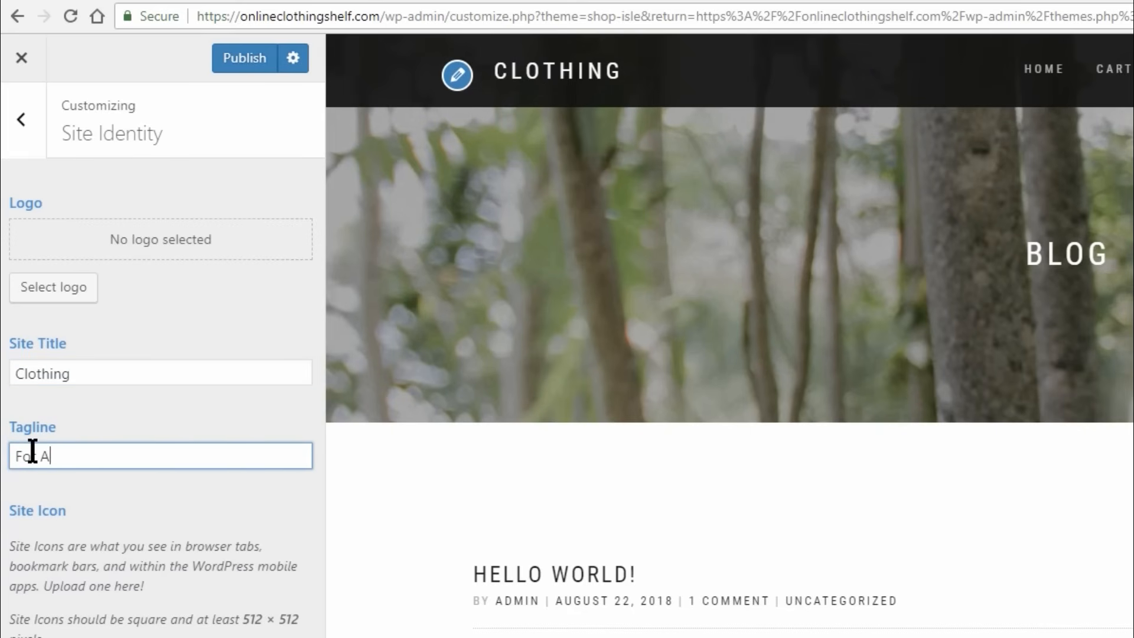
text(ctive People)
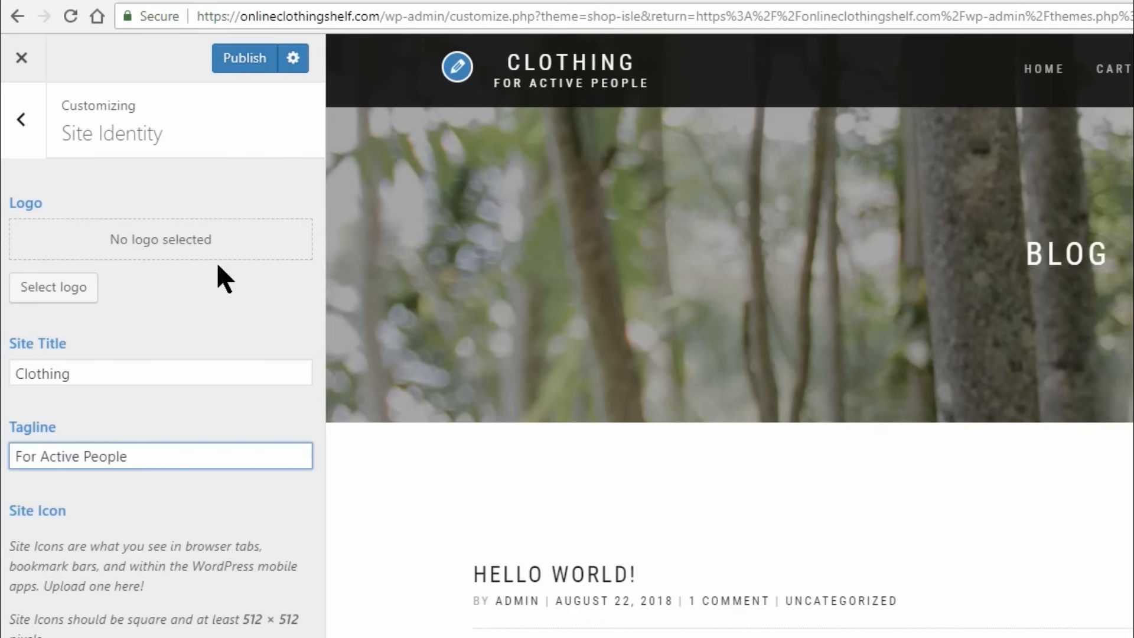
click(240, 61)
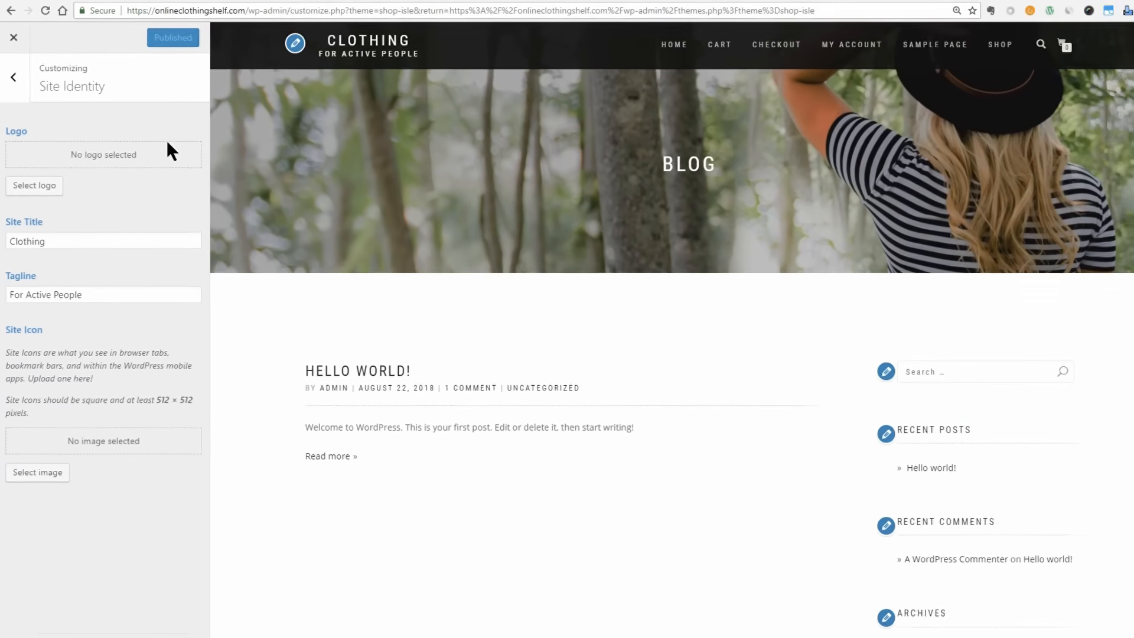
Set the header text color to white (#ffffff) and view the background color picker without choosing a color.
click(13, 76)
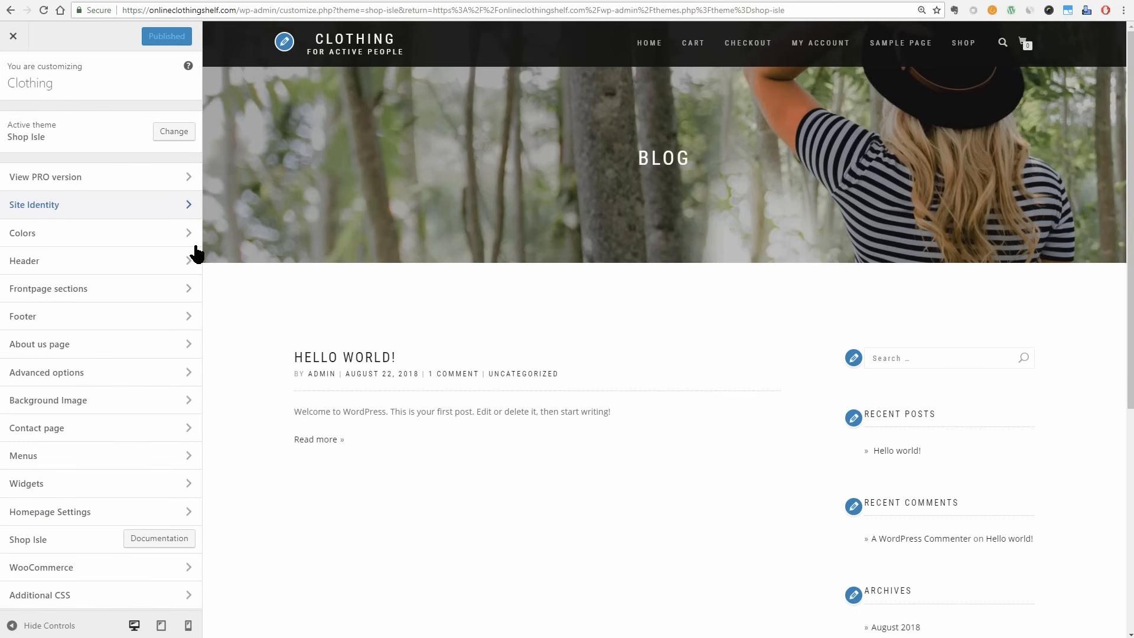
click(182, 234)
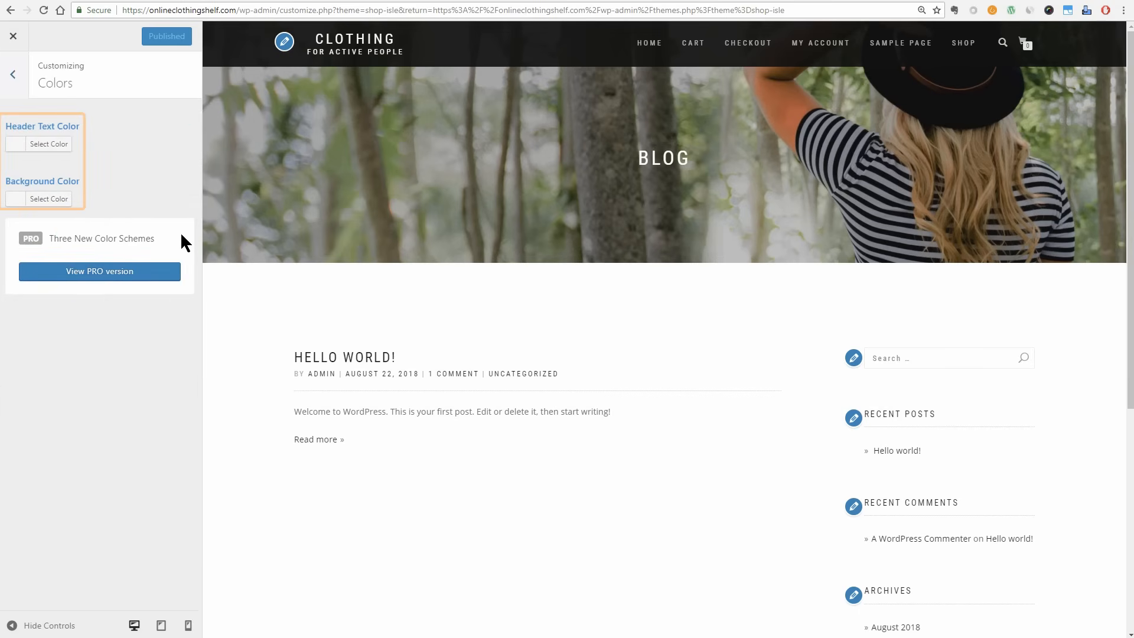
click(63, 144)
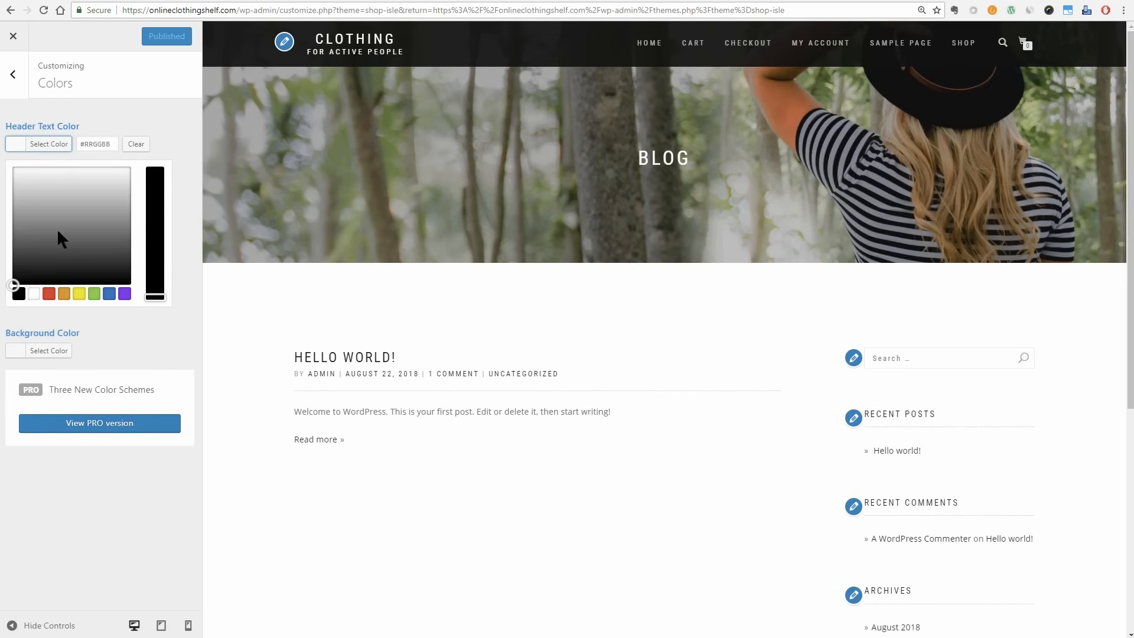
click(33, 294)
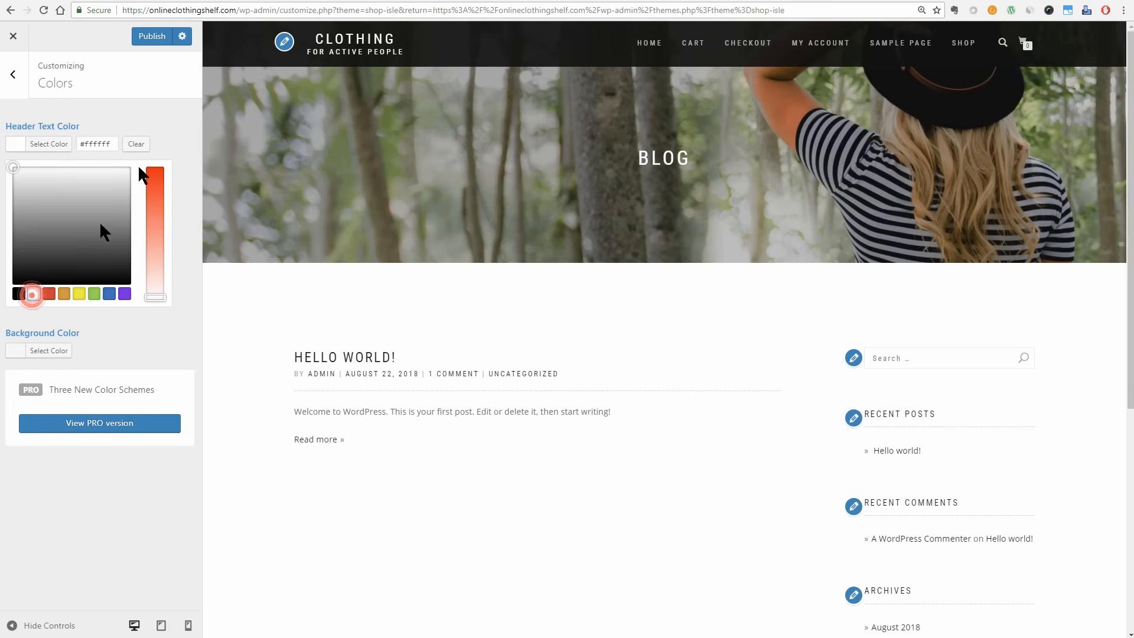
click(163, 112)
click(55, 199)
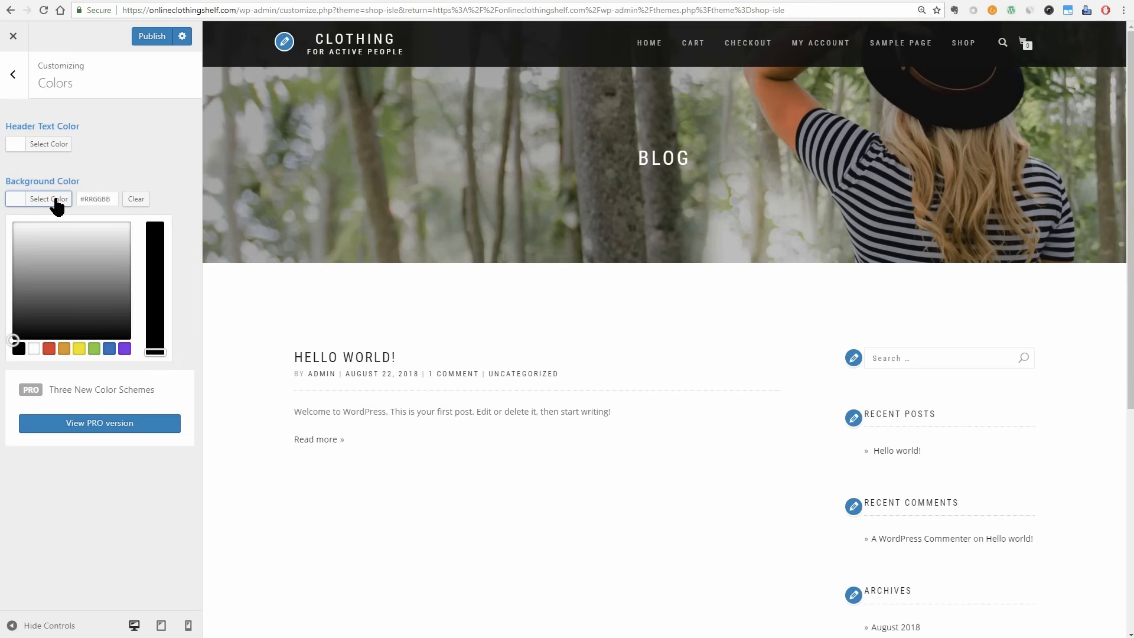
click(142, 161)
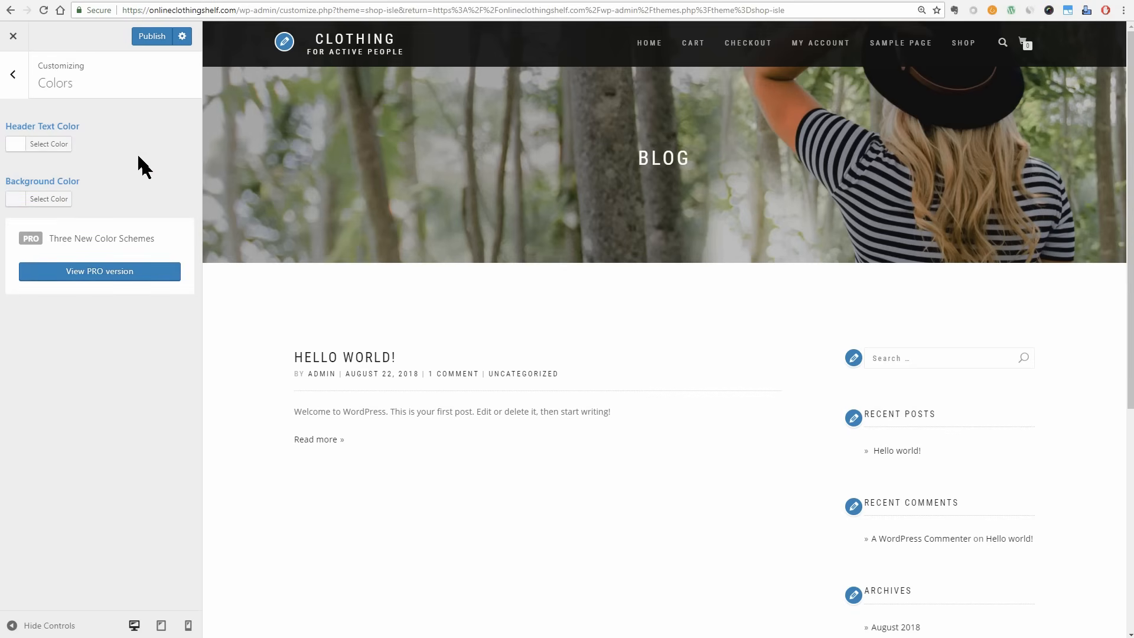
click(11, 75)
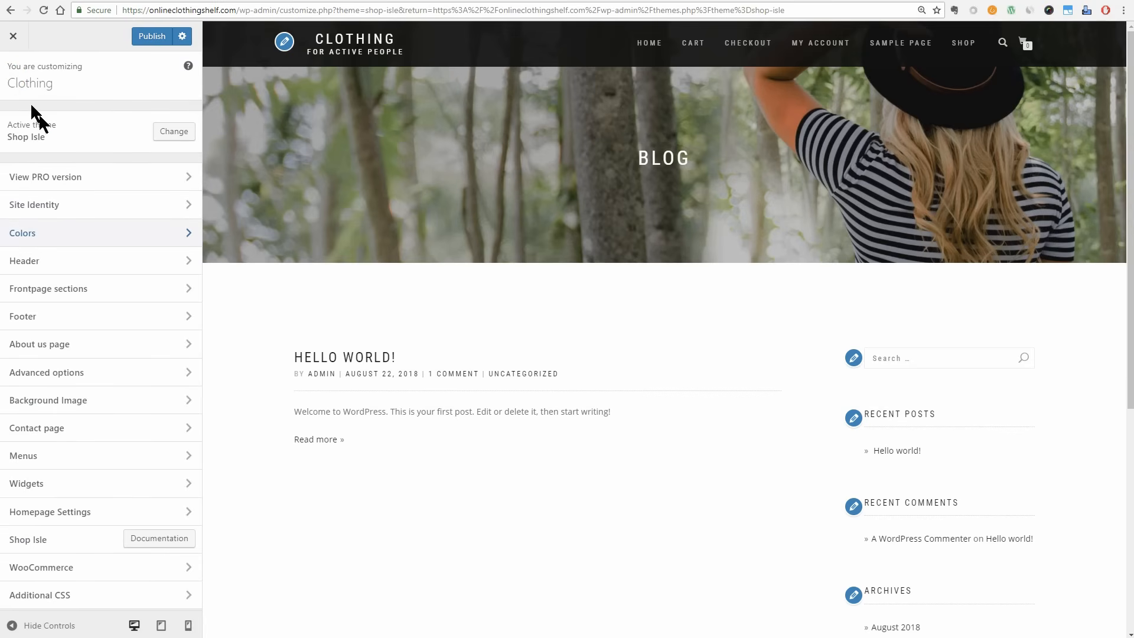
Upload walk-2635038_1920 as a header image and crop it to the strip around the walking red shoes.
click(192, 265)
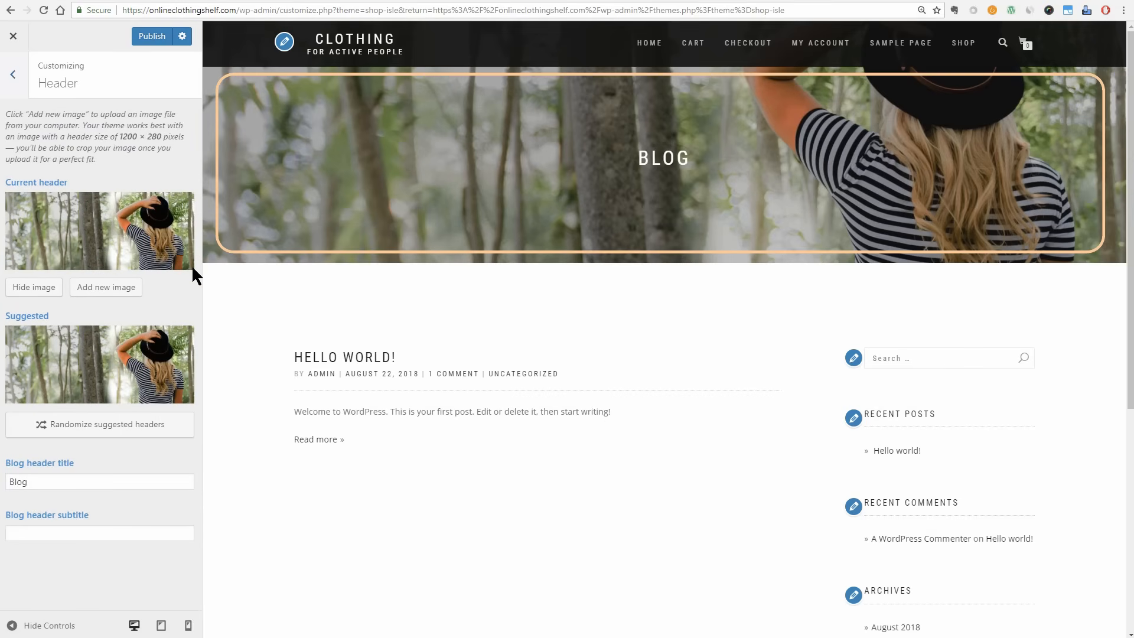
click(103, 292)
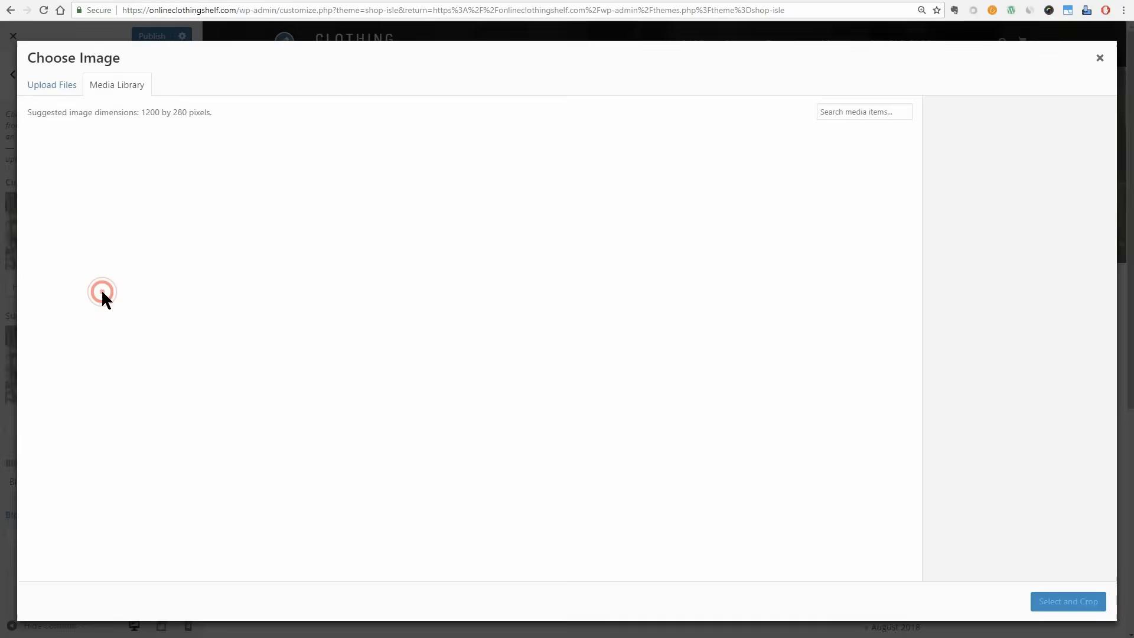
click(51, 85)
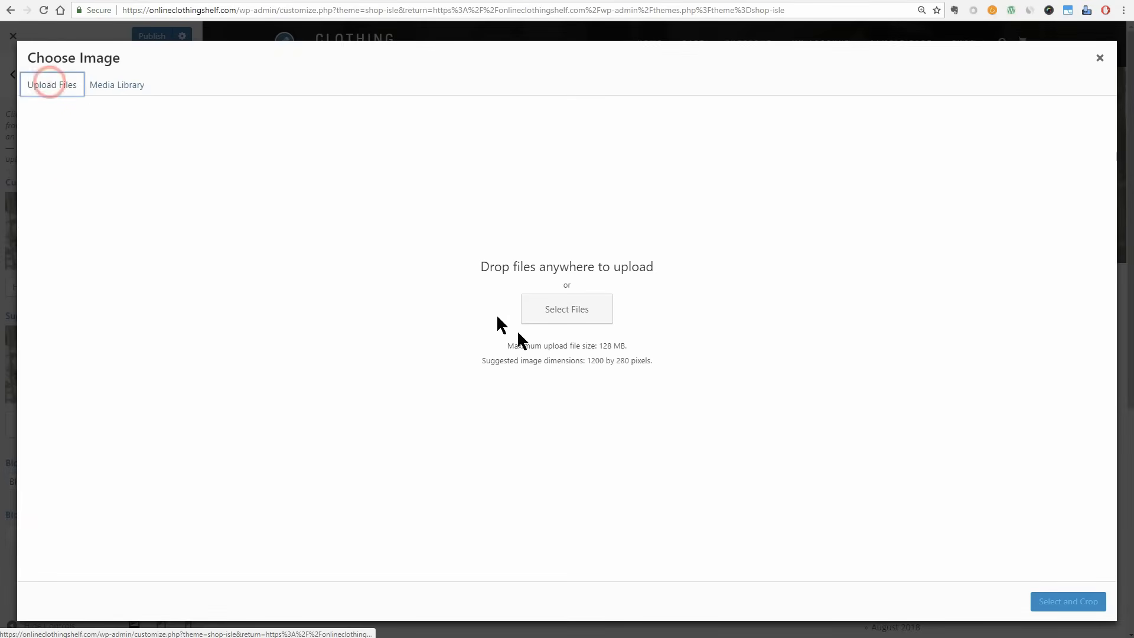
click(551, 321)
click(542, 413)
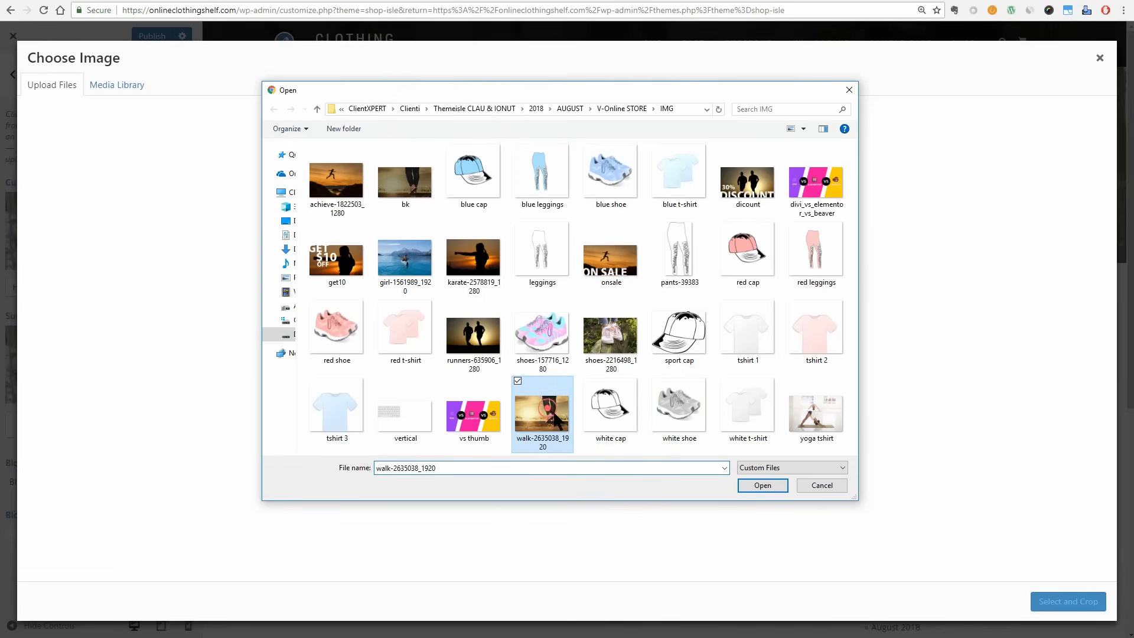
click(768, 486)
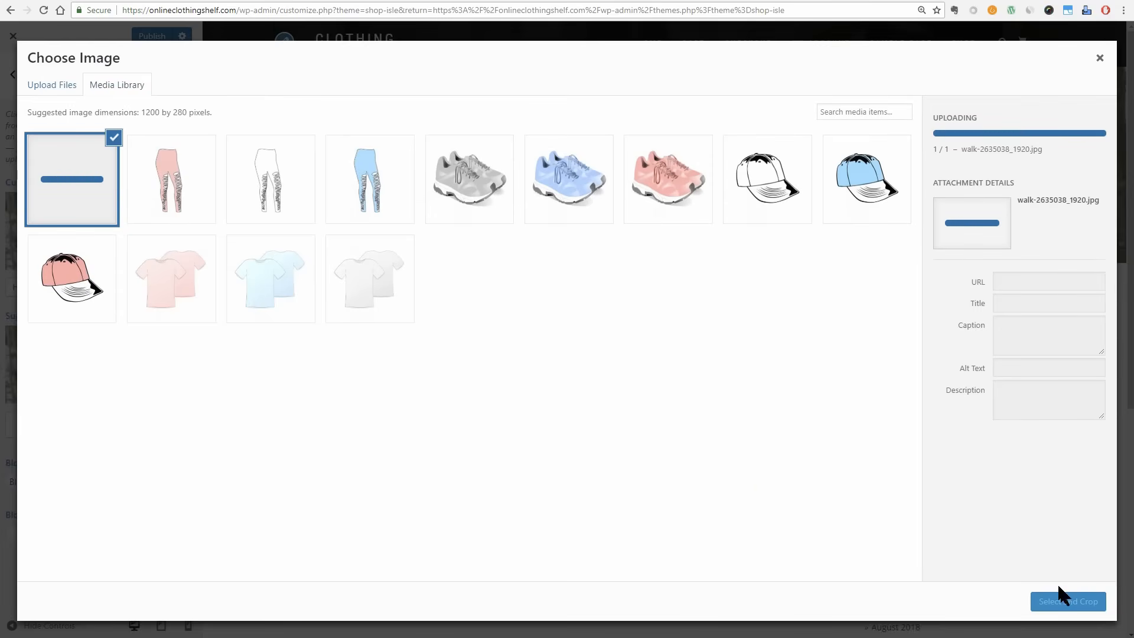
click(1066, 601)
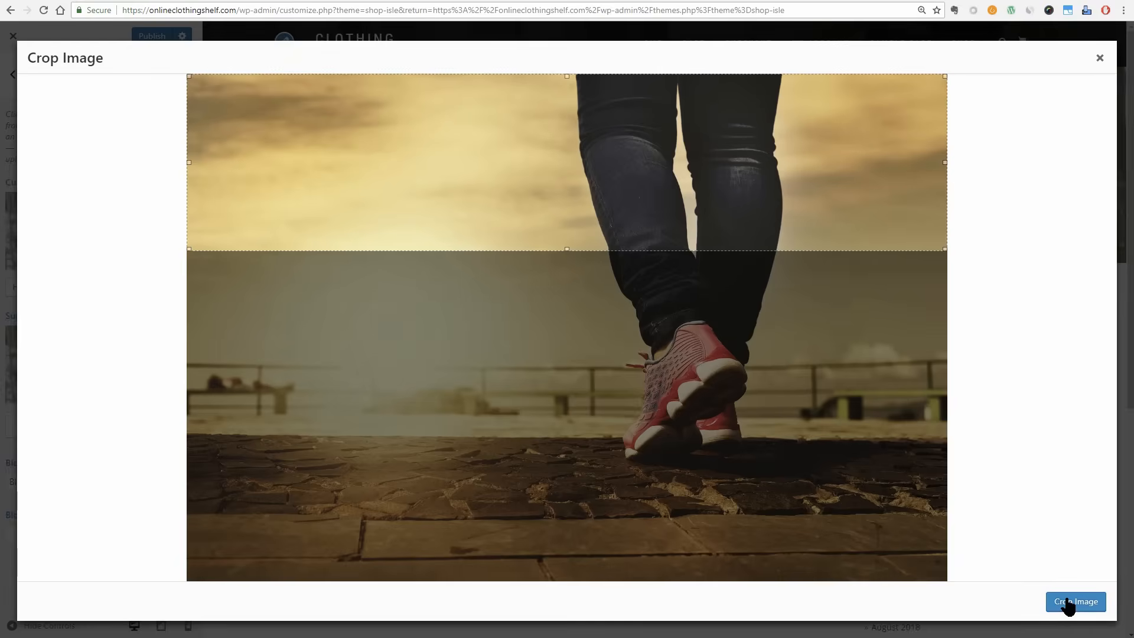
drag(868, 237, 868, 482)
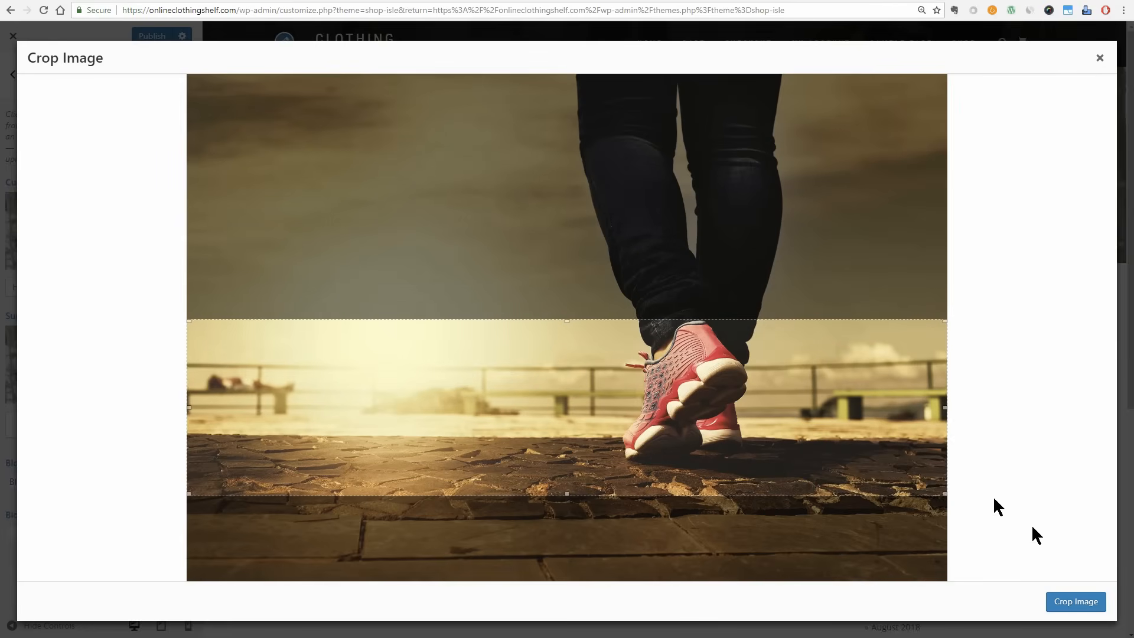
click(1076, 600)
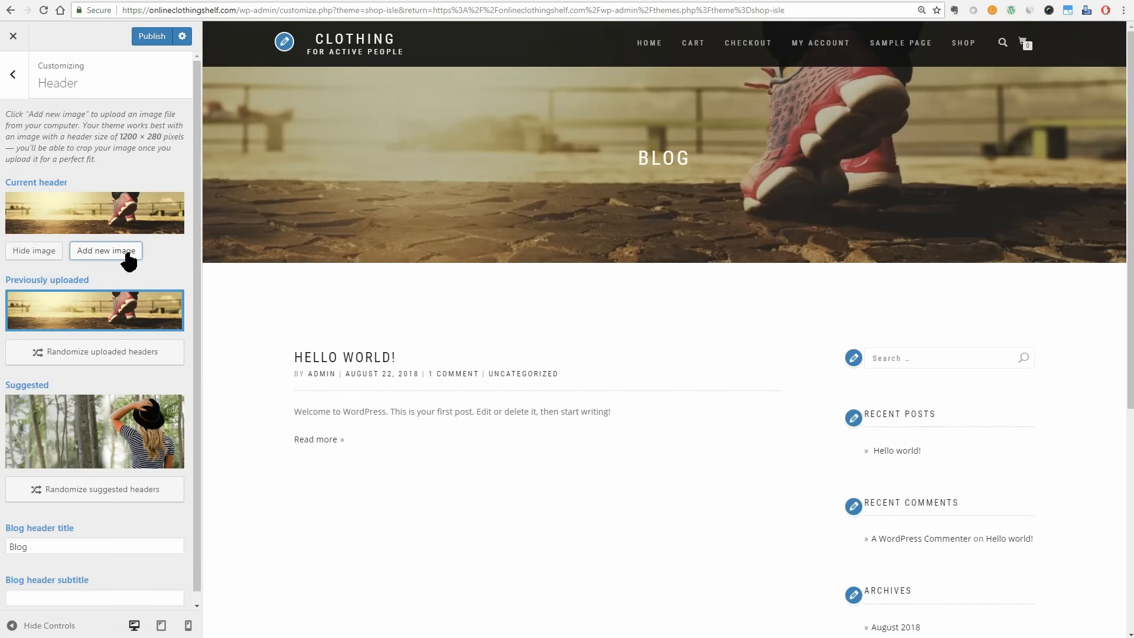
Upload shoes-2216498_1280 as another header image and crop it to the strip around the toes of the pink shoes.
click(125, 252)
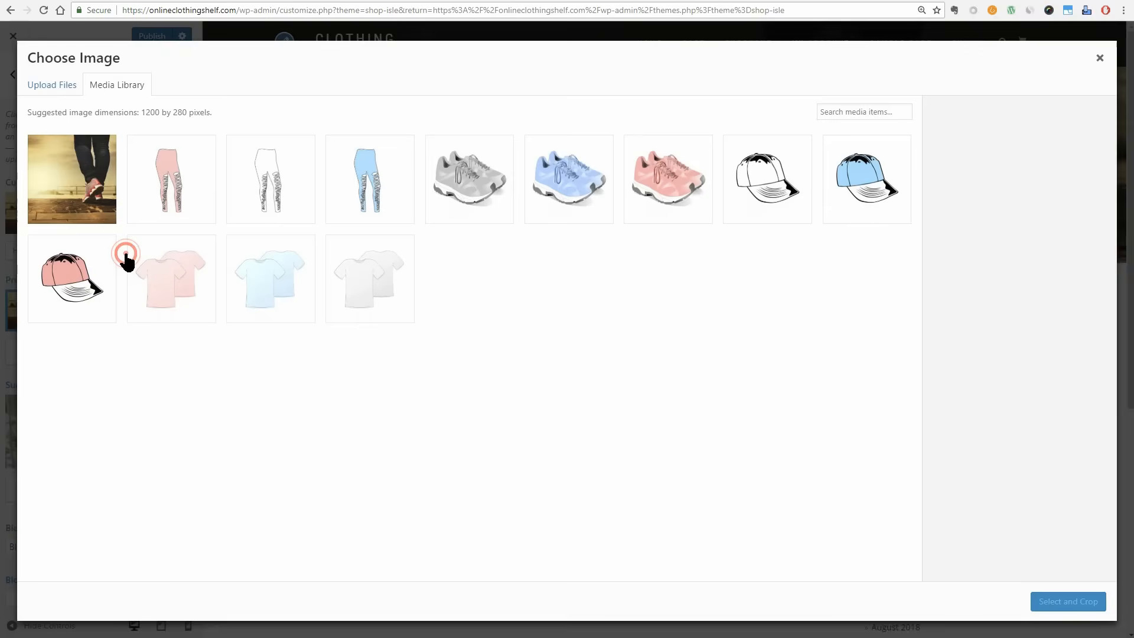
click(59, 85)
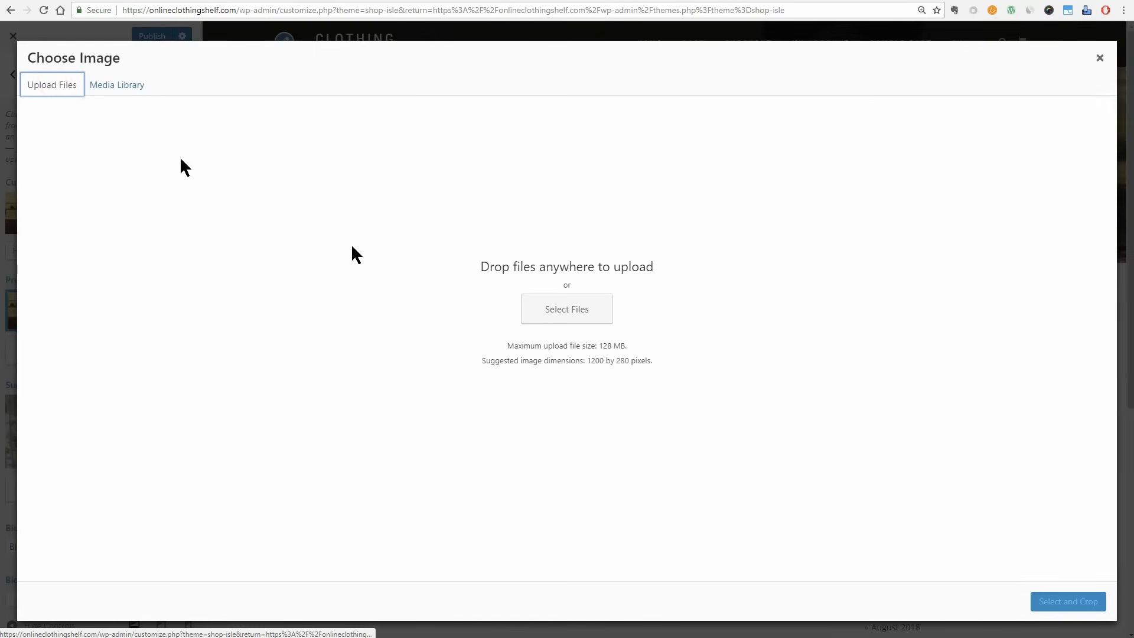
click(584, 311)
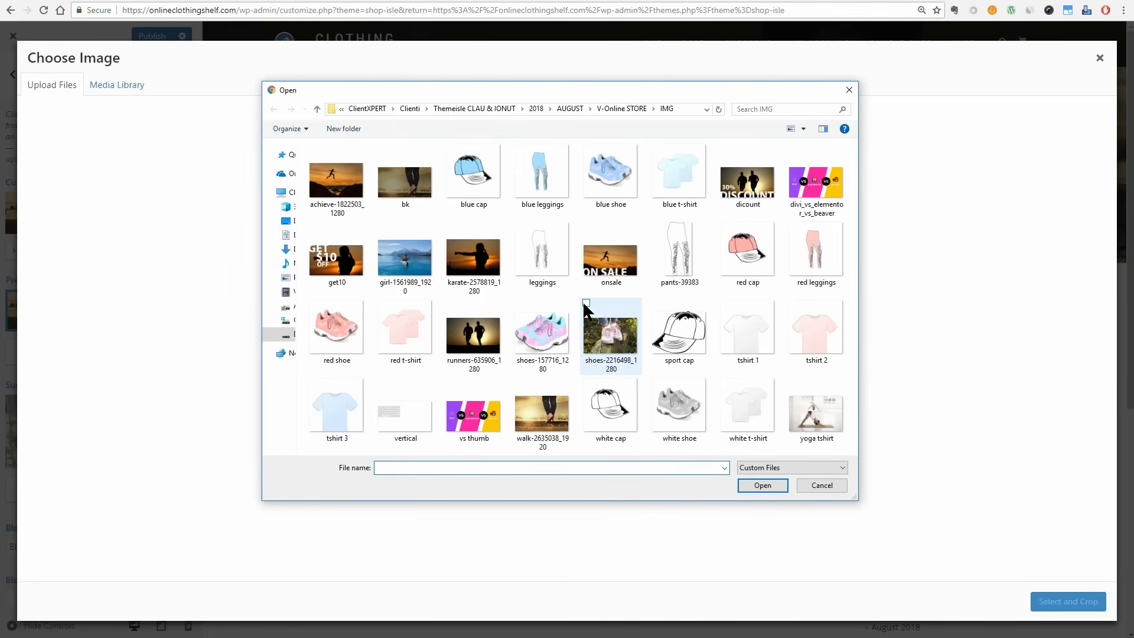
click(613, 346)
click(761, 483)
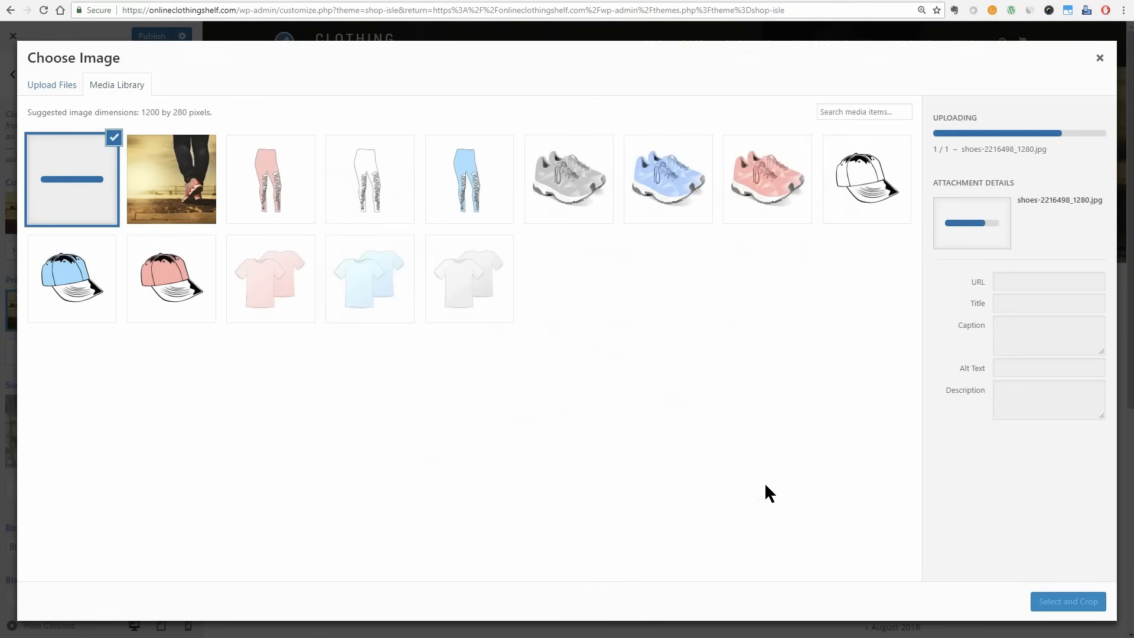
click(1072, 601)
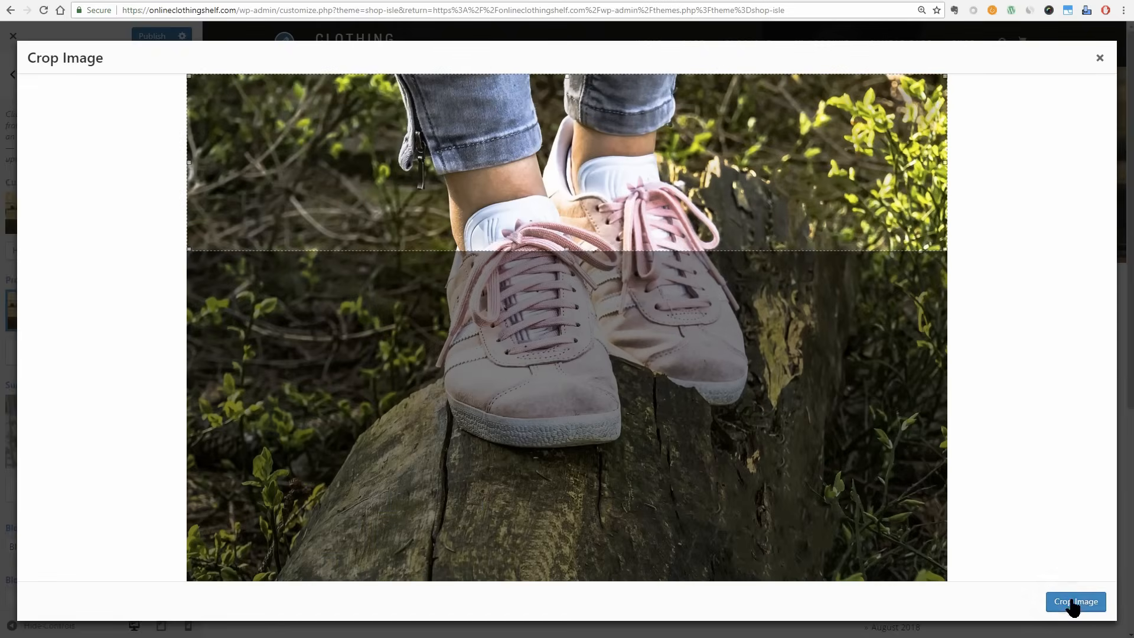
drag(773, 331, 792, 448)
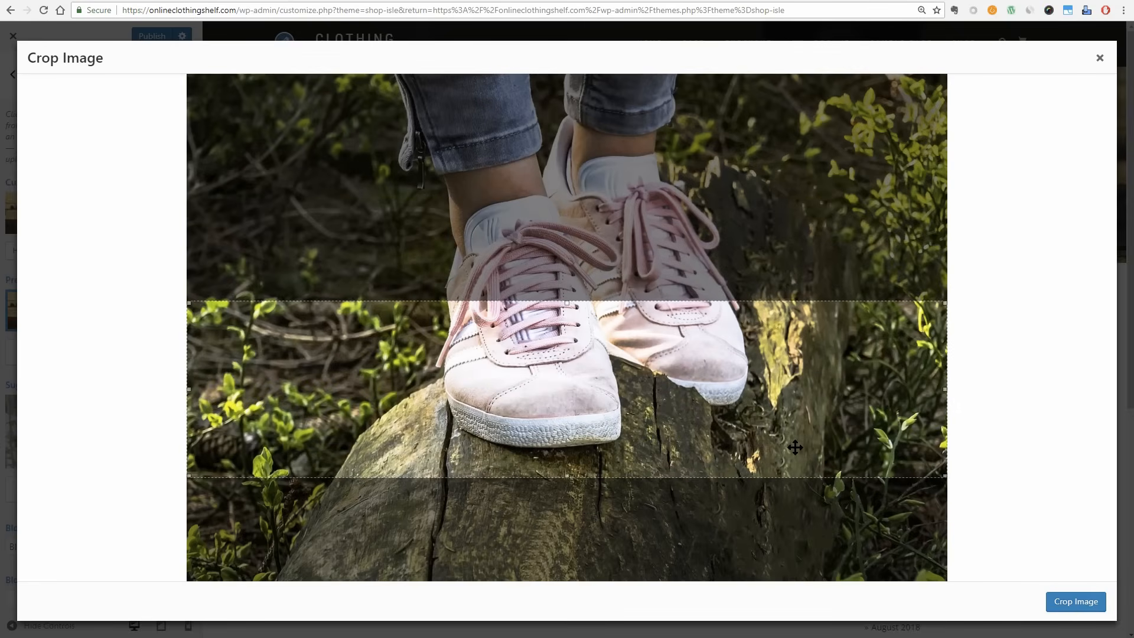
click(1073, 602)
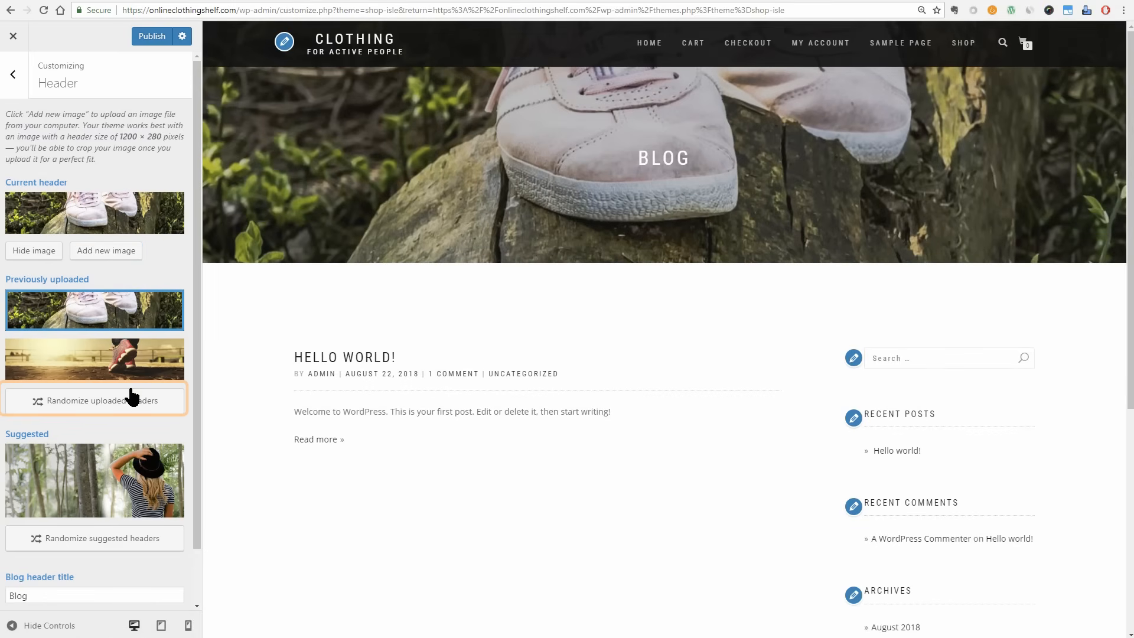
Randomize the uploaded header images and check the header on the Sample Page in the preview.
click(105, 397)
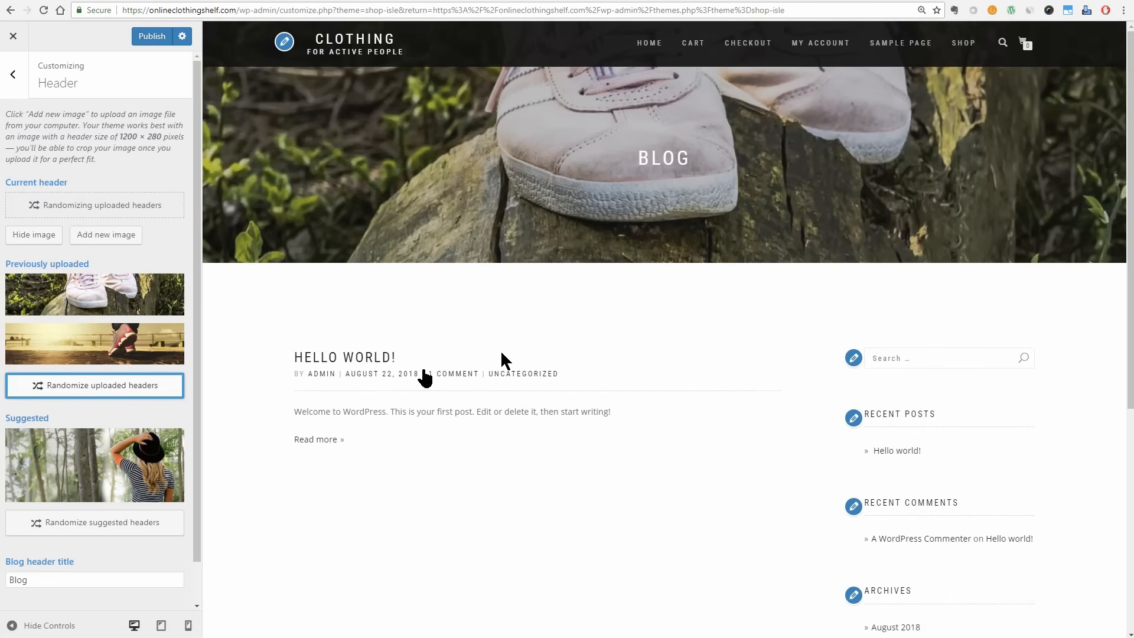
click(902, 47)
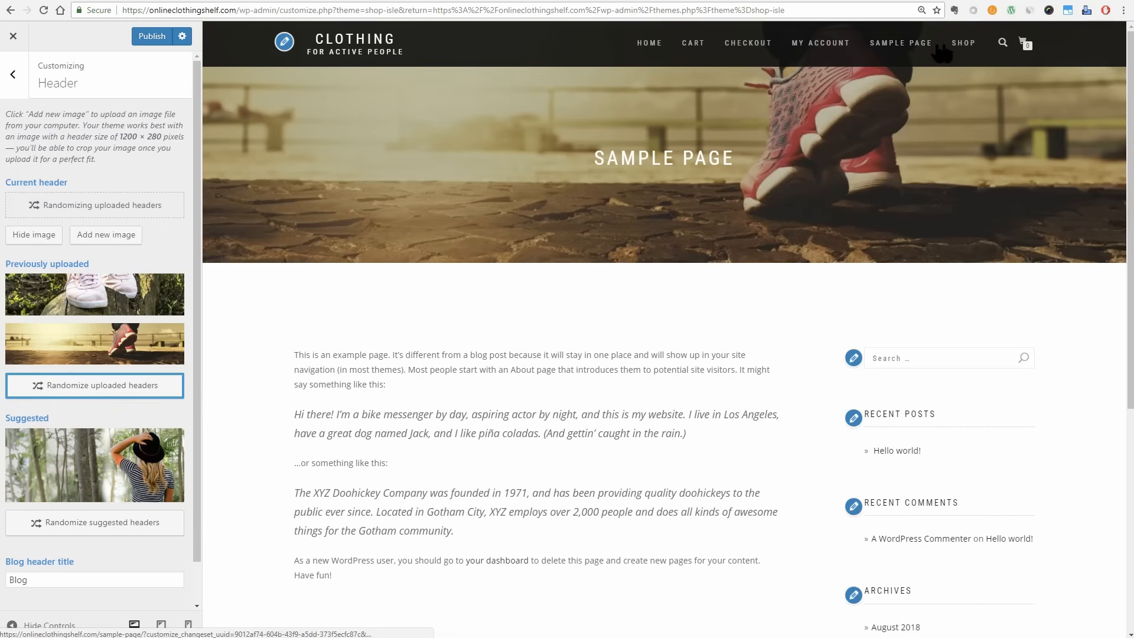
Check the header on the Shop page in the preview and publish the header image changes.
click(963, 43)
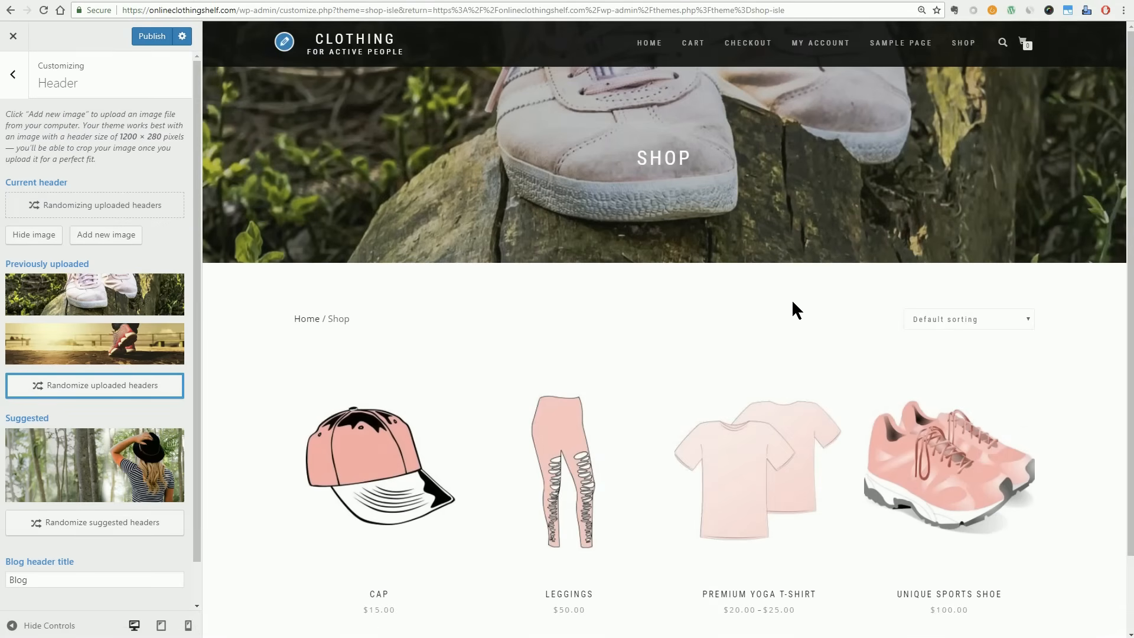
click(152, 36)
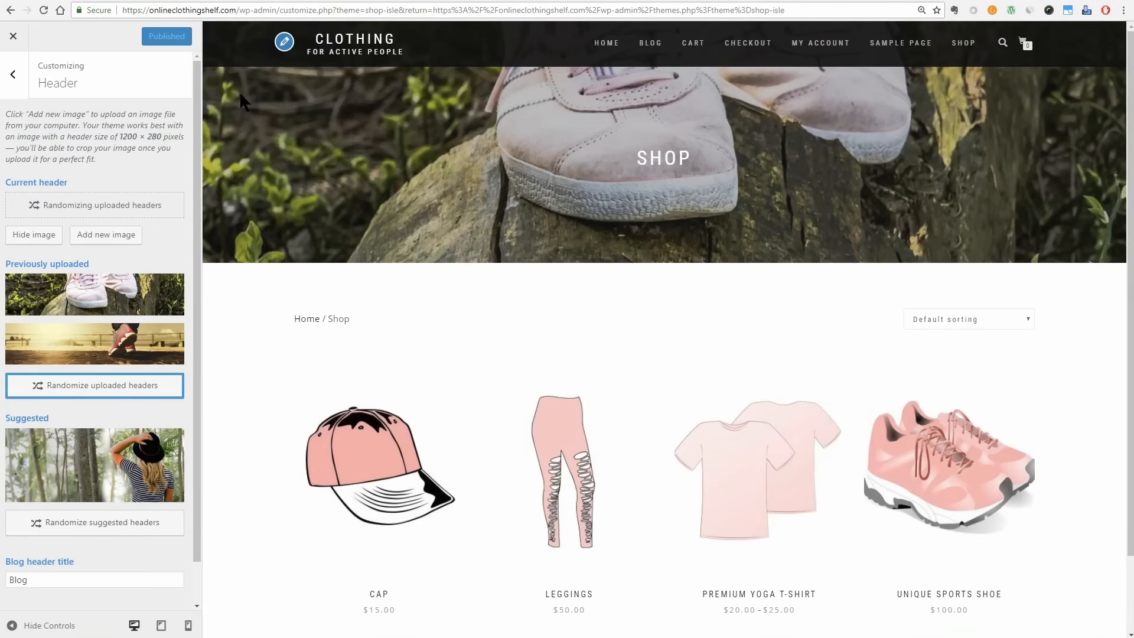
click(12, 76)
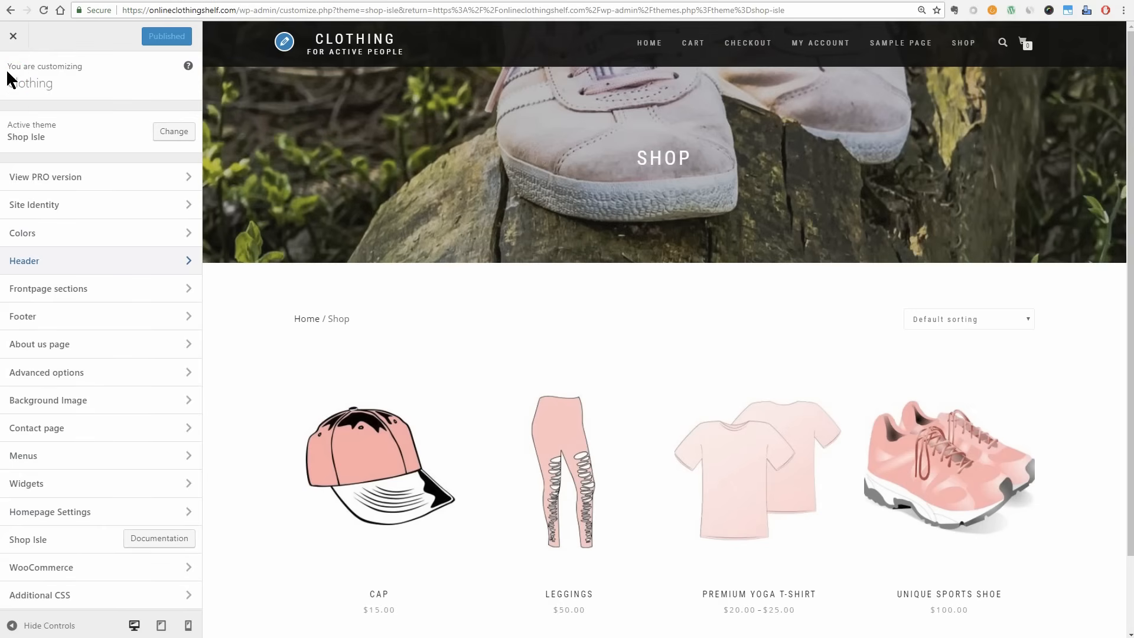
Set the homepage to display a static page and add a new page named Home as the homepage.
click(189, 293)
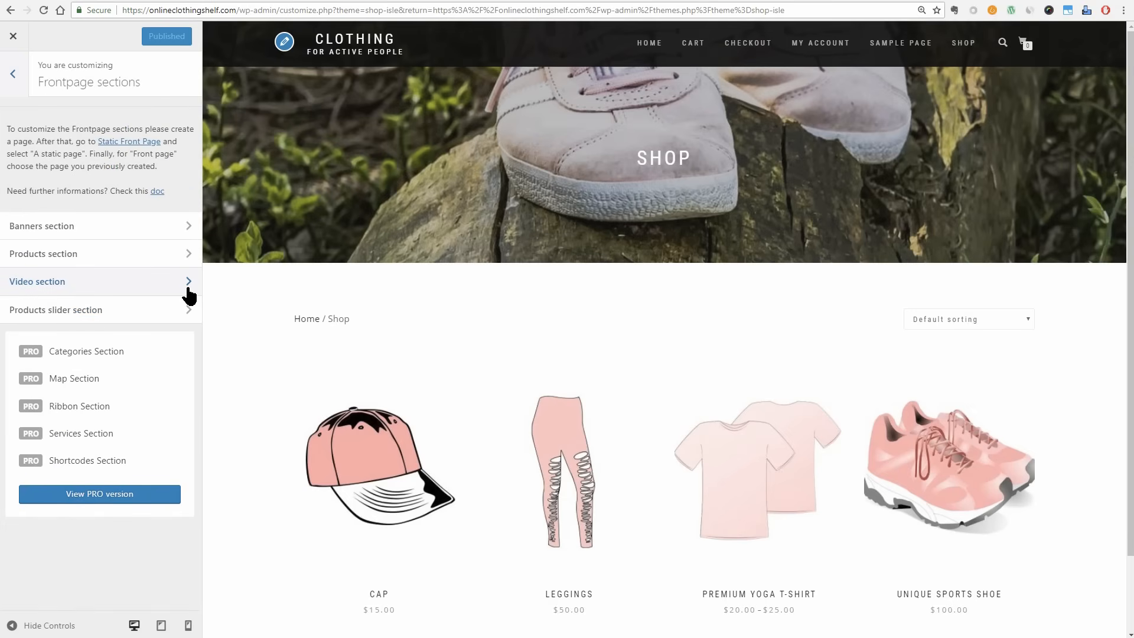
click(14, 78)
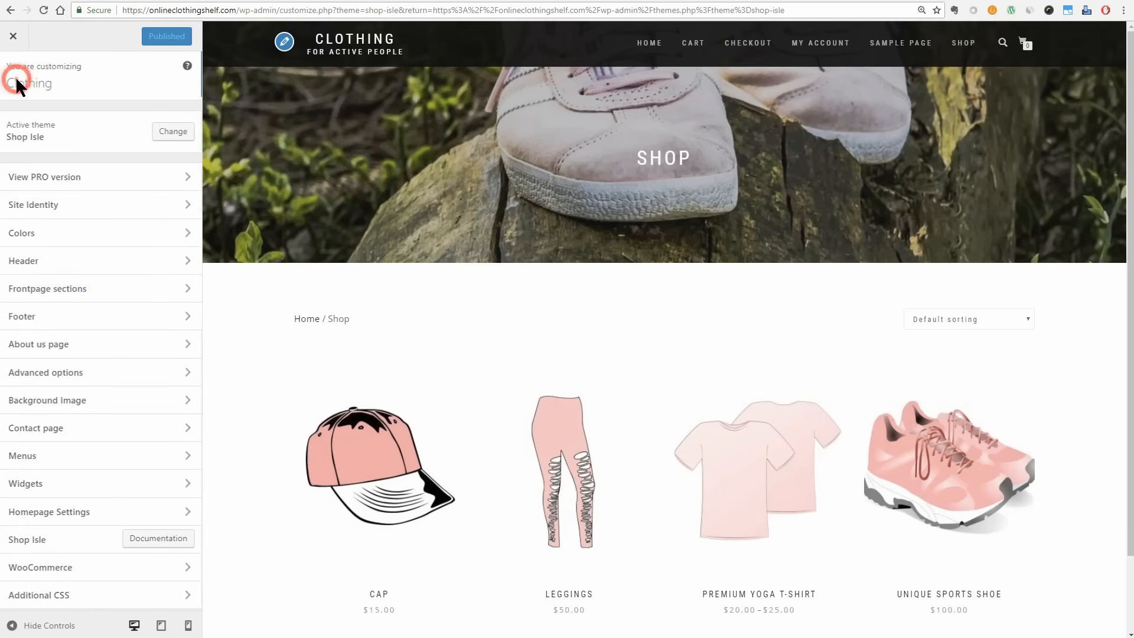
click(179, 513)
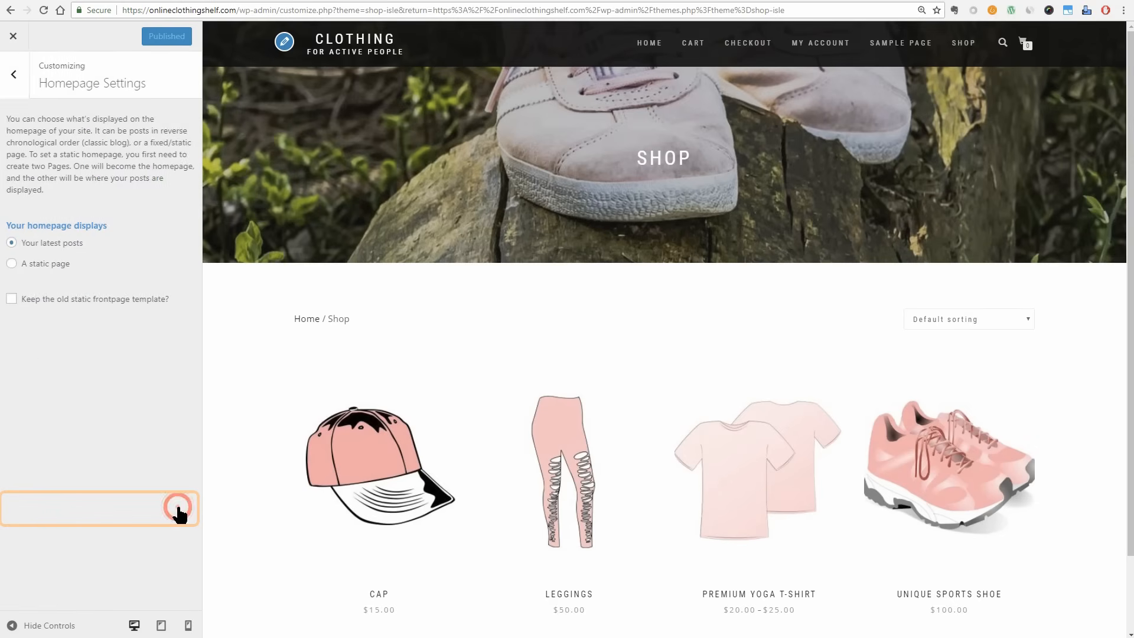
click(52, 264)
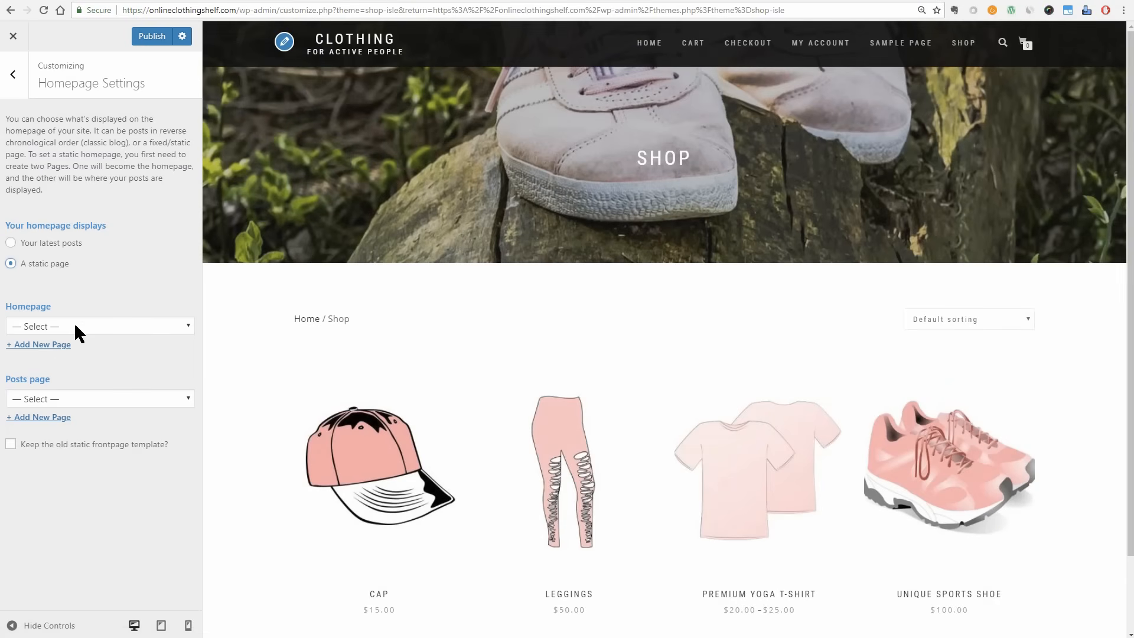
click(74, 329)
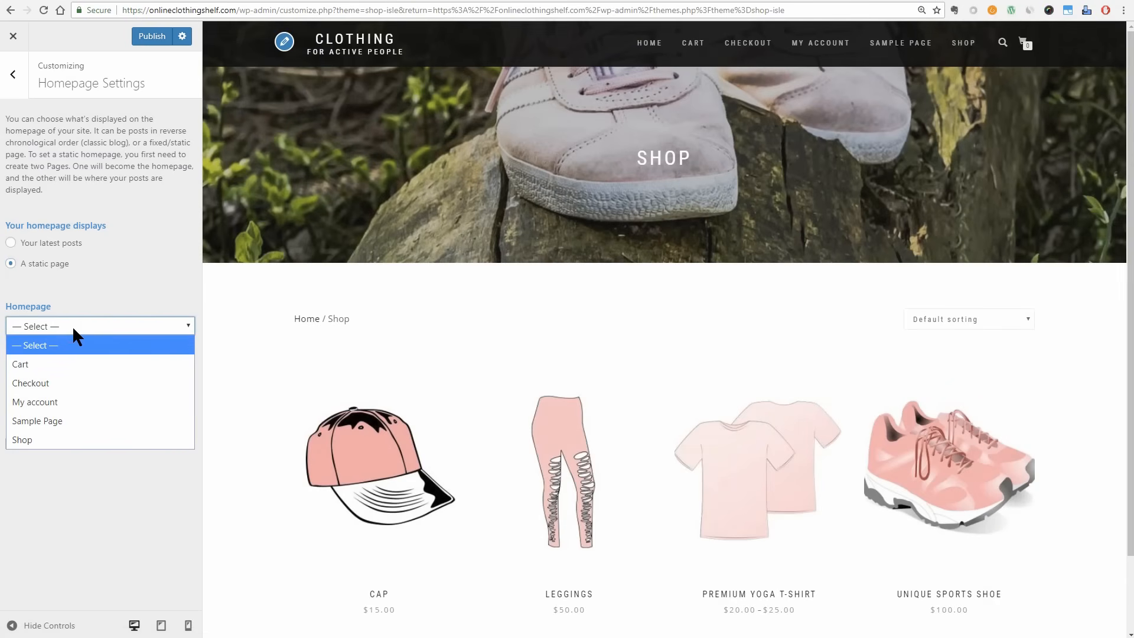
click(73, 329)
click(52, 347)
click(46, 349)
text(Home)
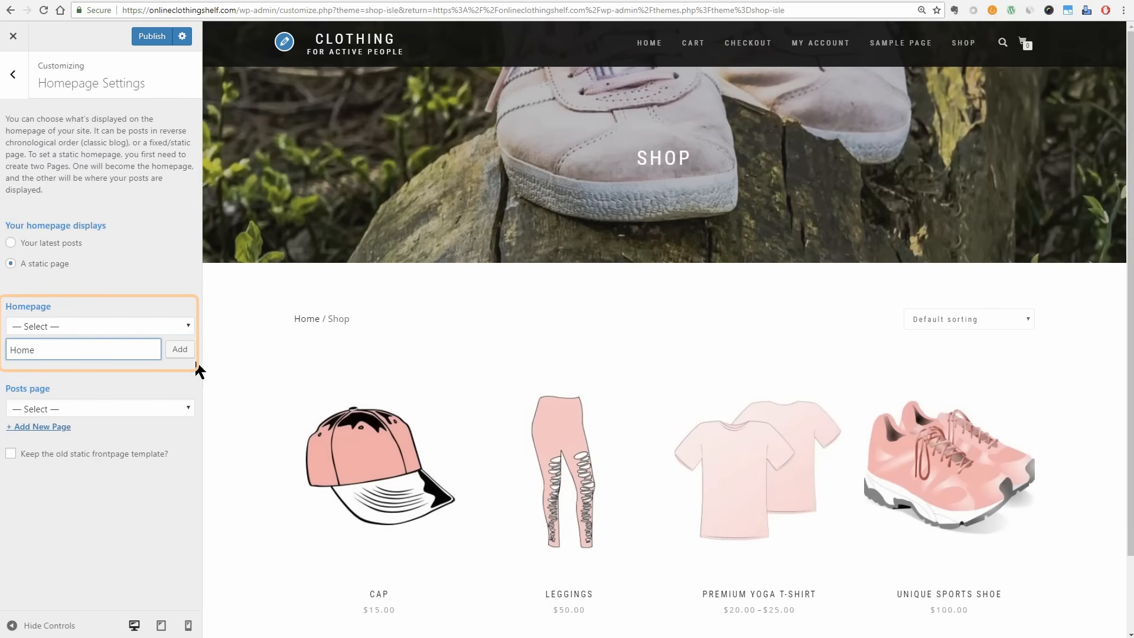
click(182, 352)
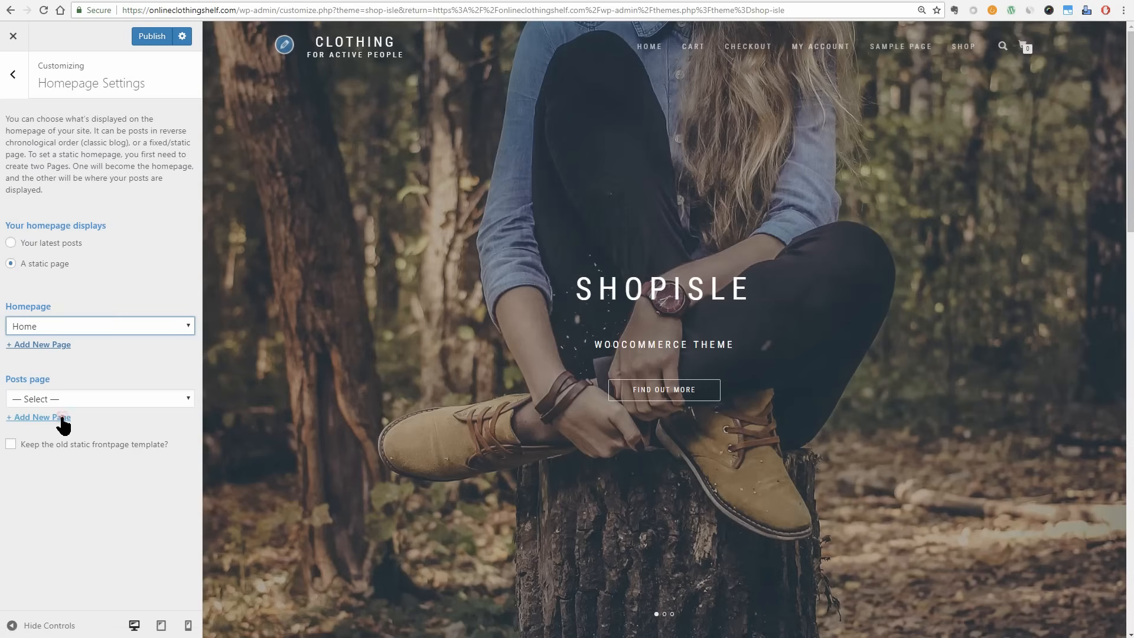
Add a new page named Blog as the posts page and publish the homepage settings.
click(64, 418)
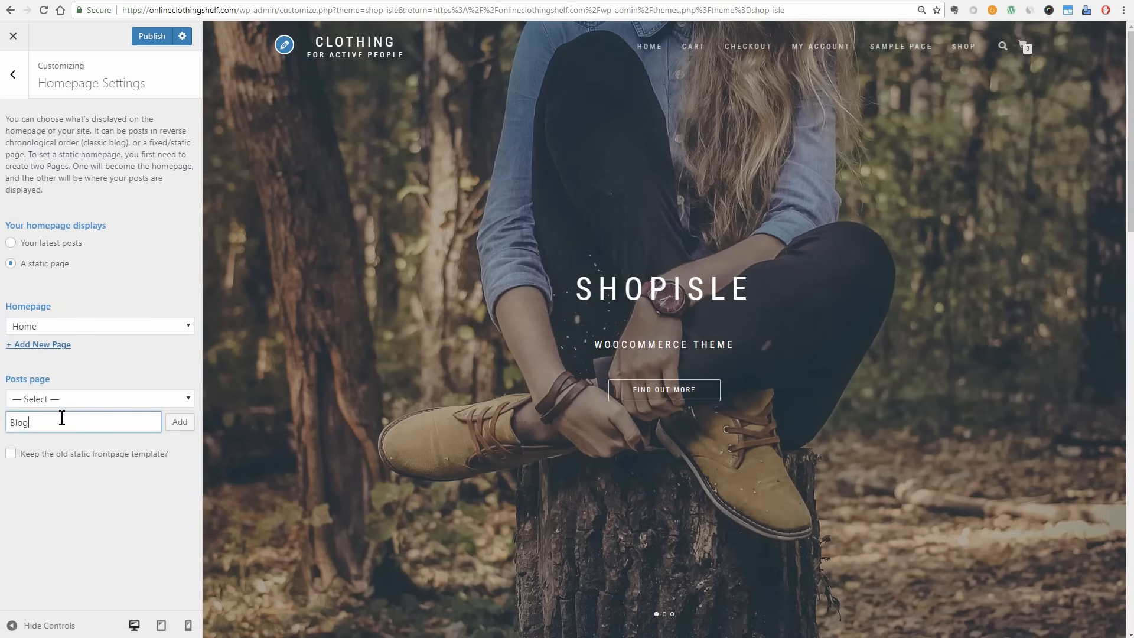
click(184, 423)
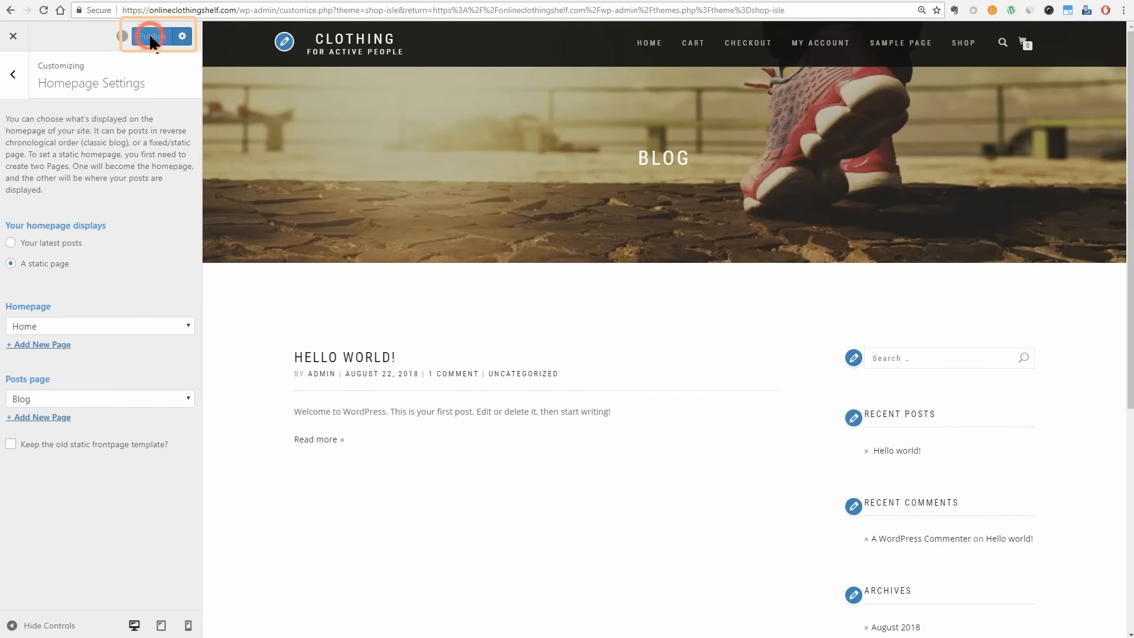
click(606, 45)
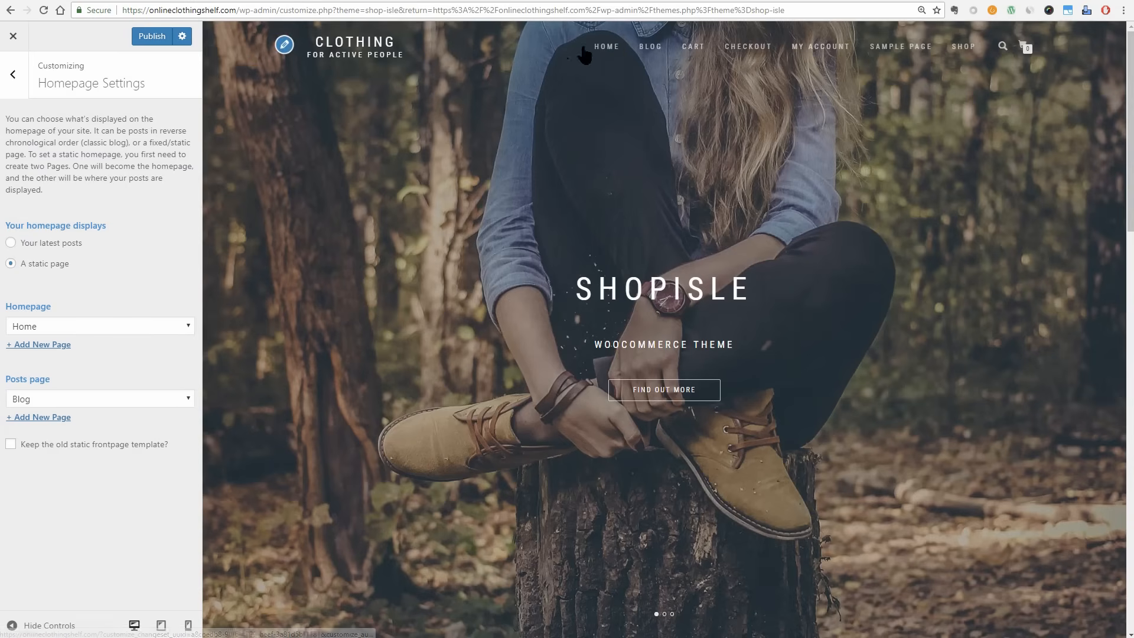
click(151, 36)
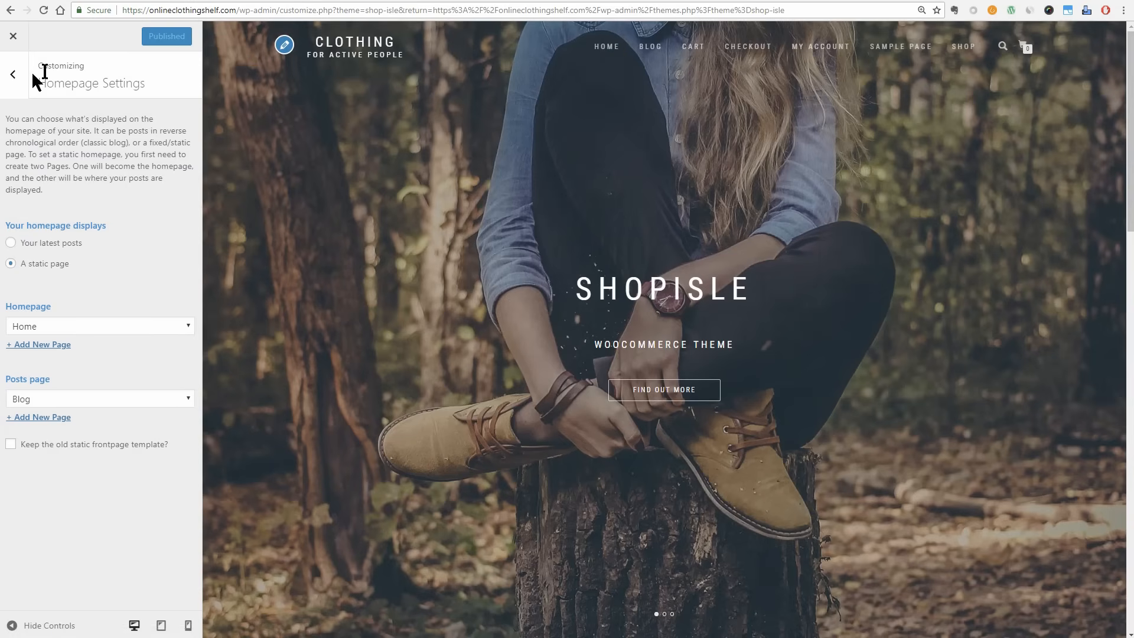
click(12, 82)
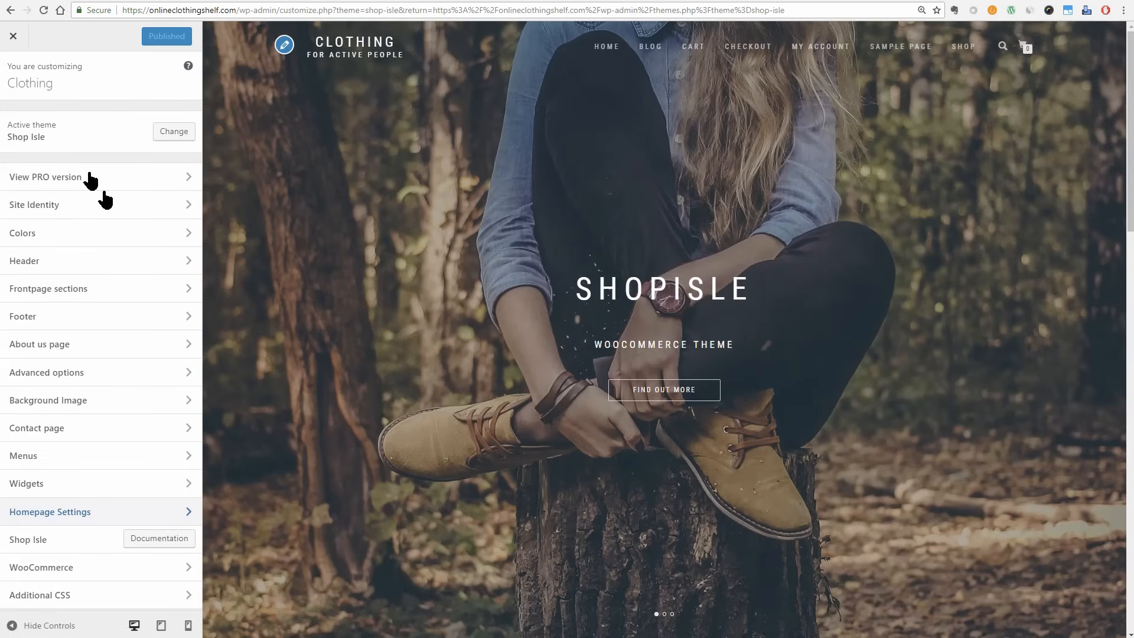
Review the frontpage's slider, banners and product sections in the preview, and open the Slider section settings.
click(187, 288)
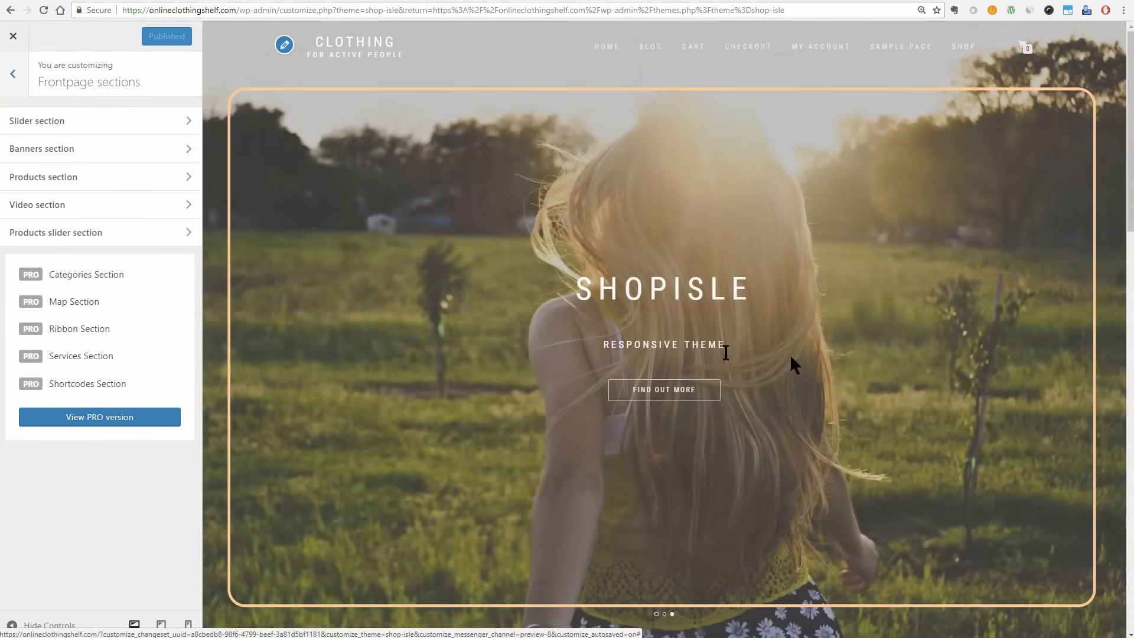
scroll(793, 367, down, 5)
scroll(792, 366, down, 3)
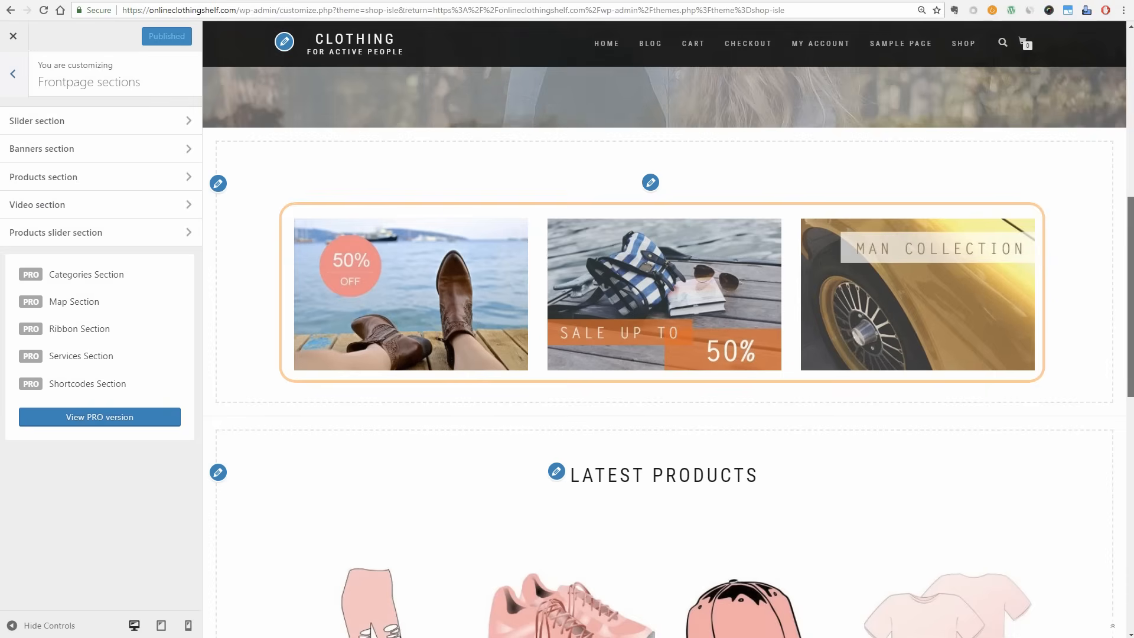
scroll(792, 367, down, 6)
scroll(792, 366, down, 6)
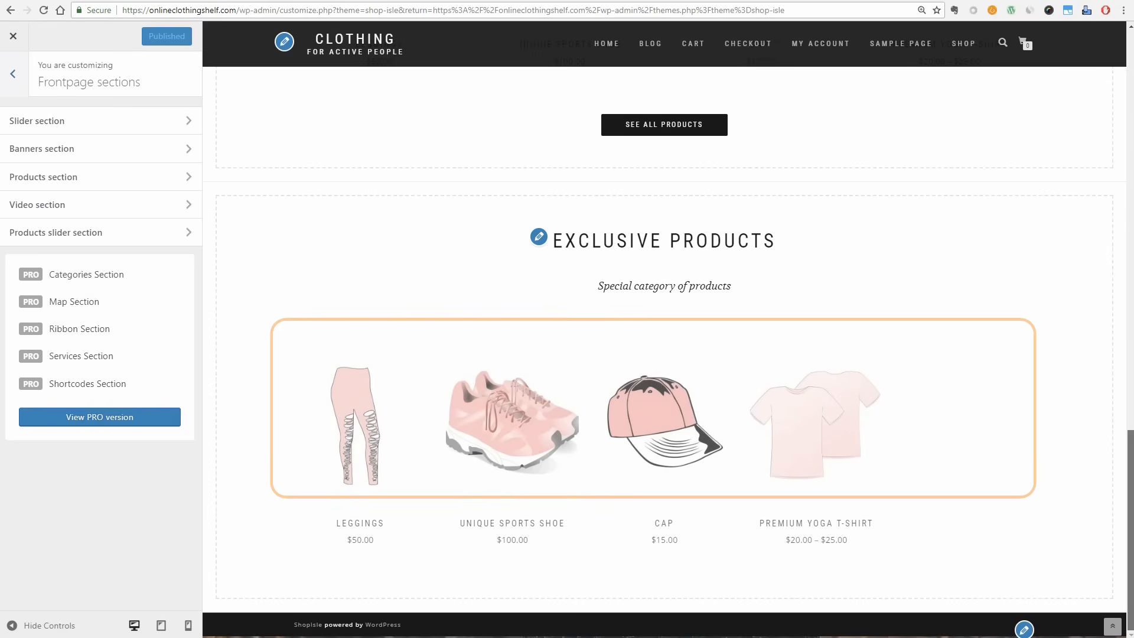
scroll(793, 367, up, 7)
scroll(793, 367, up, 15)
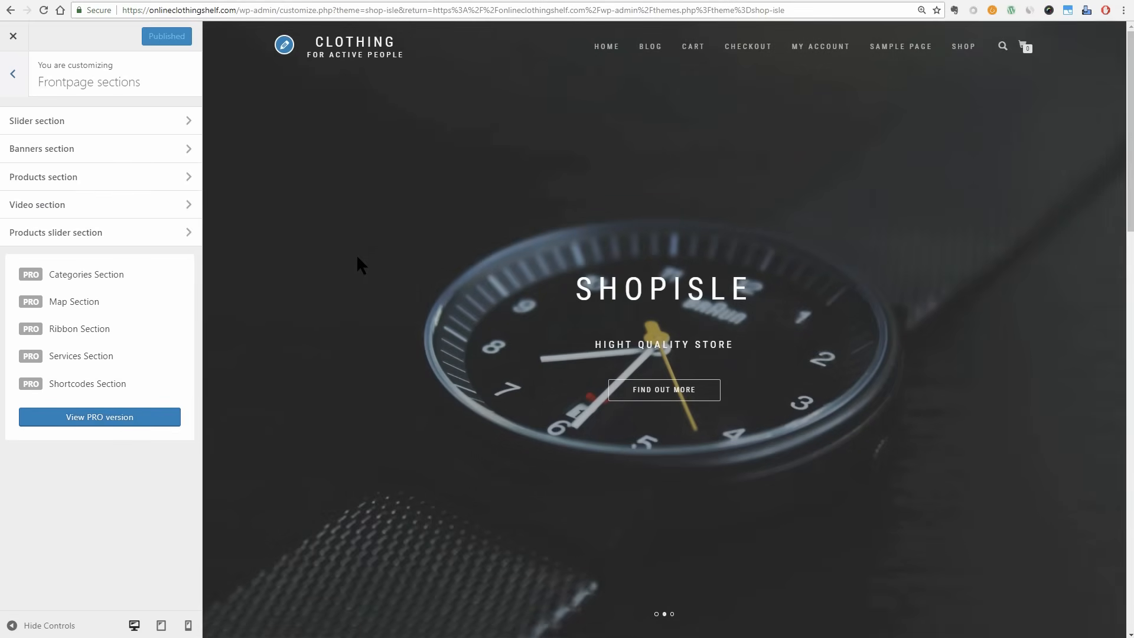
click(188, 121)
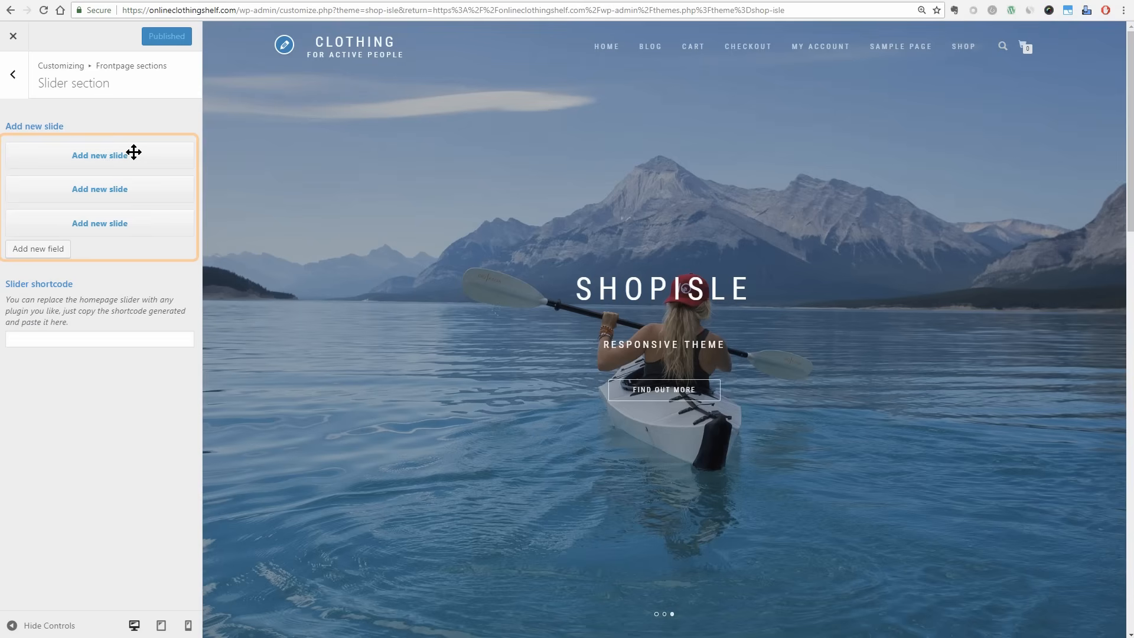
Add an extra slide field to the homepage slider and delete it again.
click(59, 249)
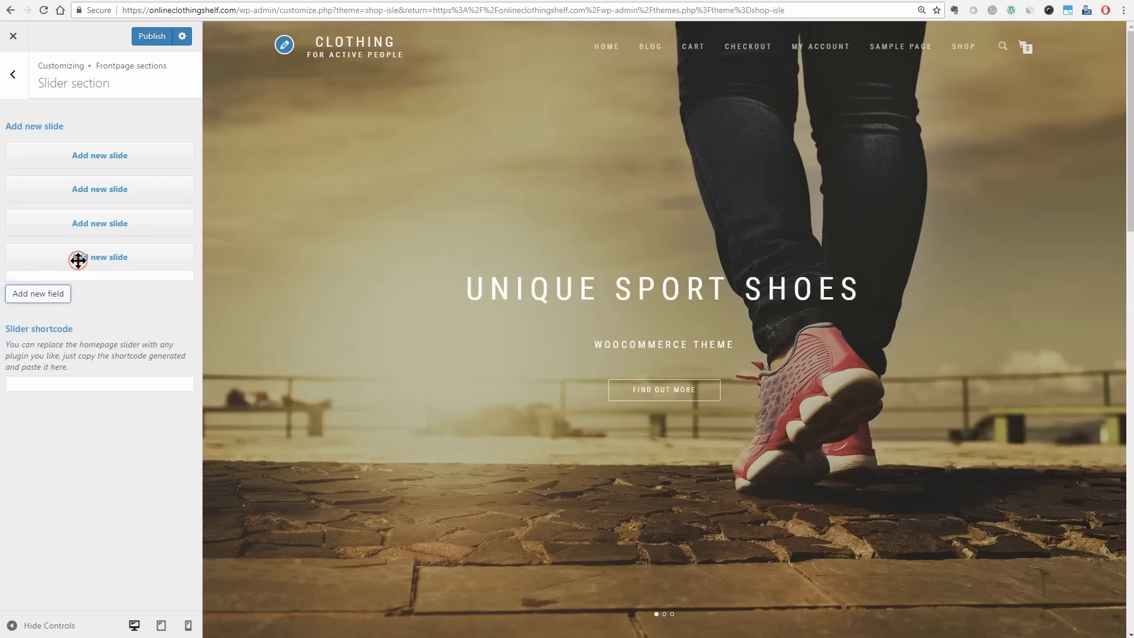
click(83, 547)
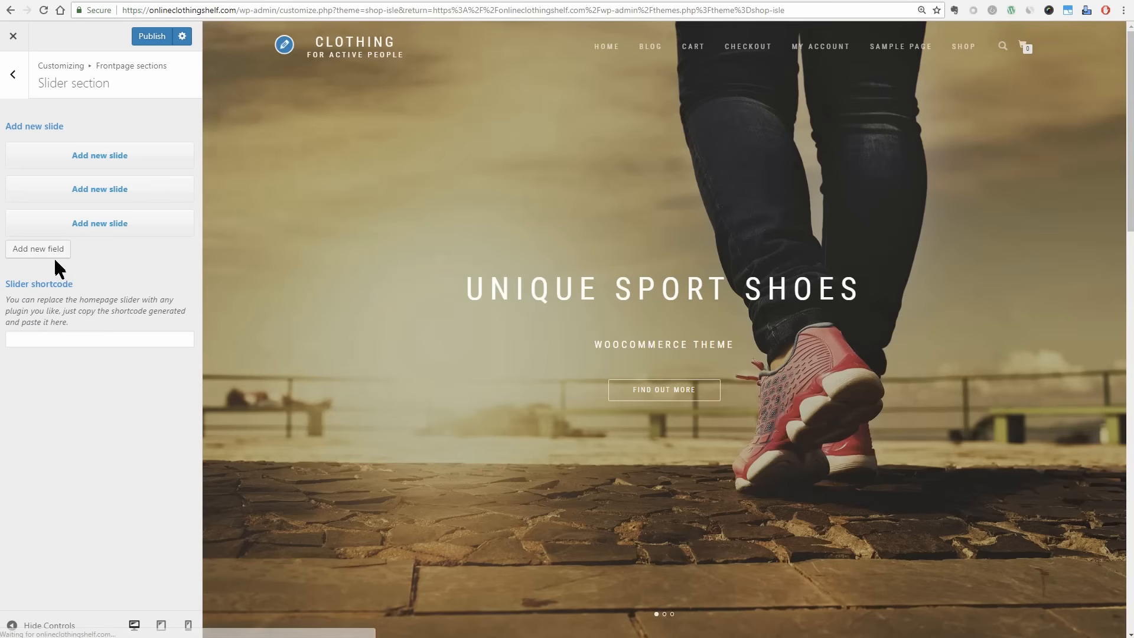
click(55, 253)
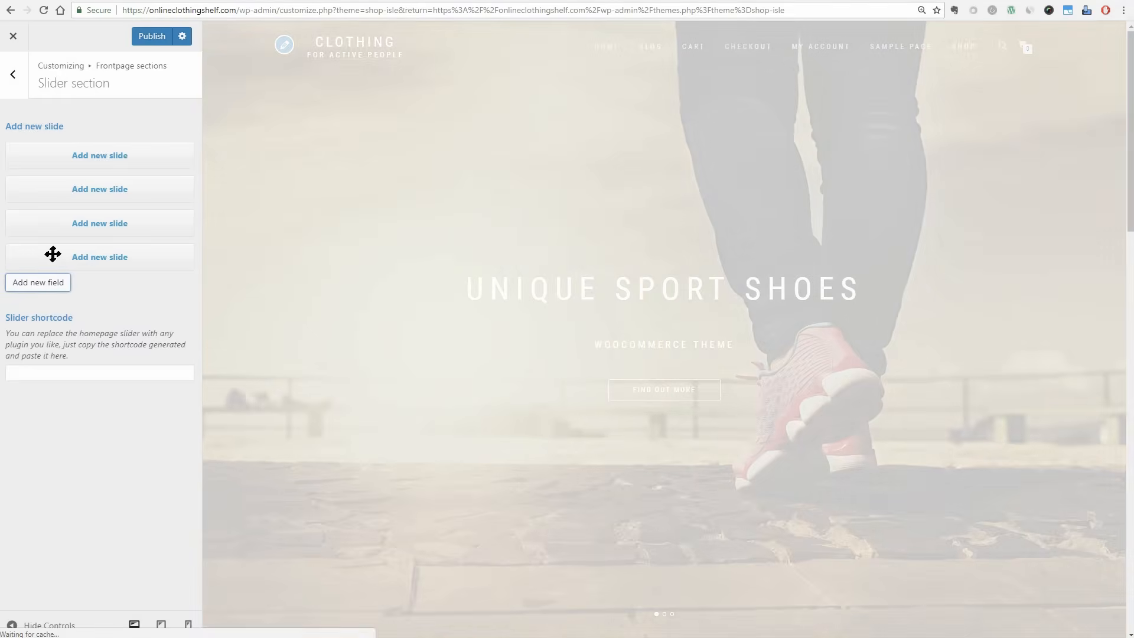
click(69, 254)
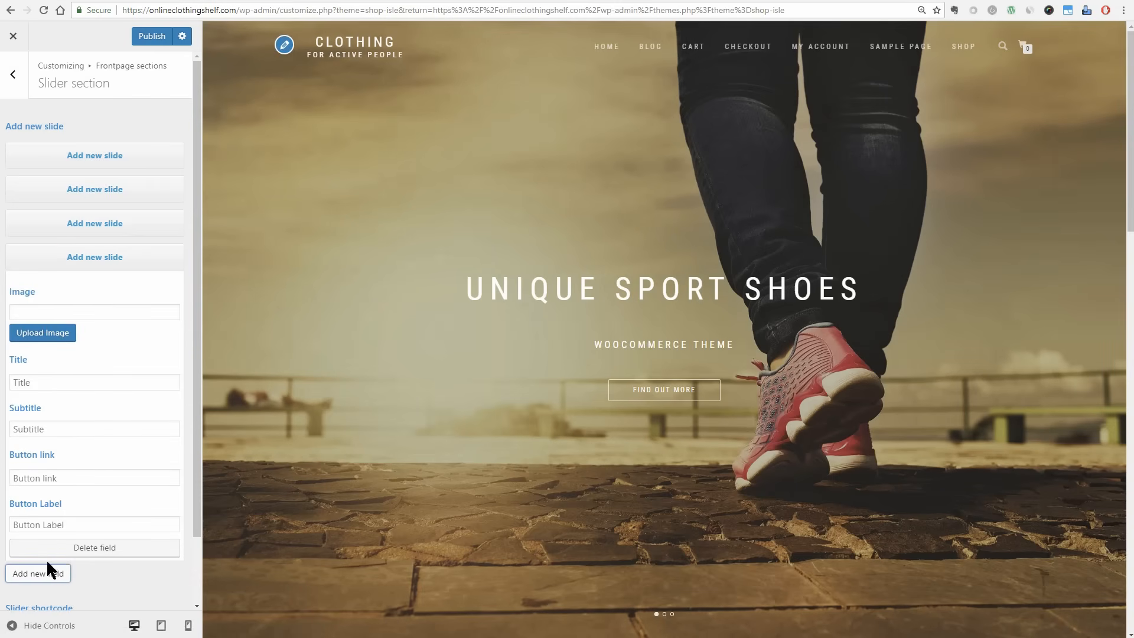
click(86, 548)
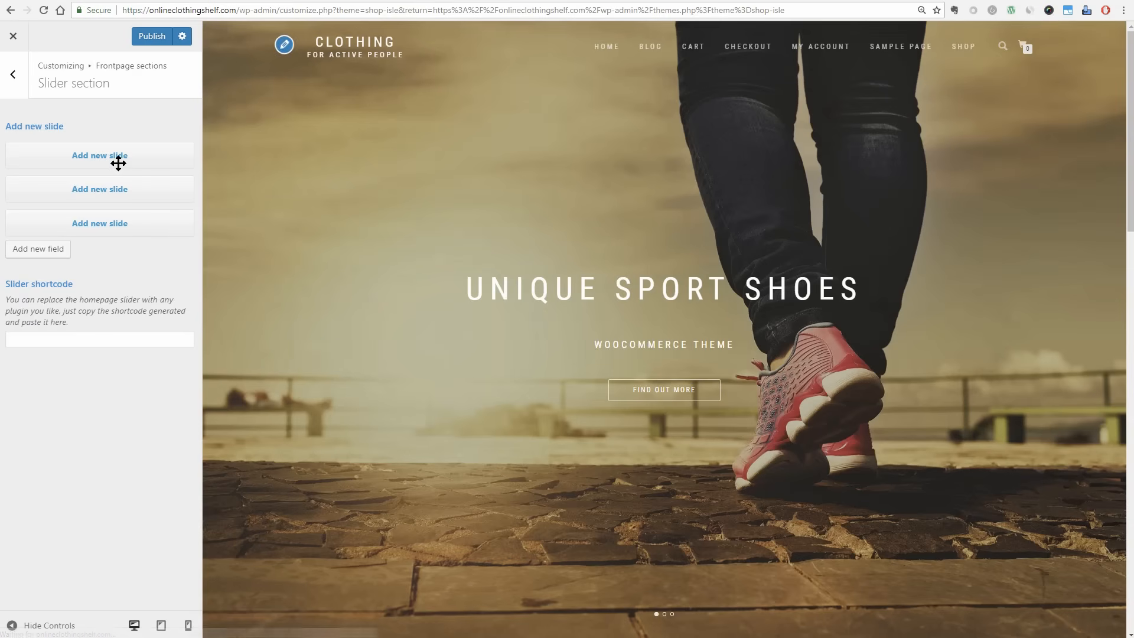
Expand the first slide and examine its title, subtitle, button link and button label fields.
click(118, 160)
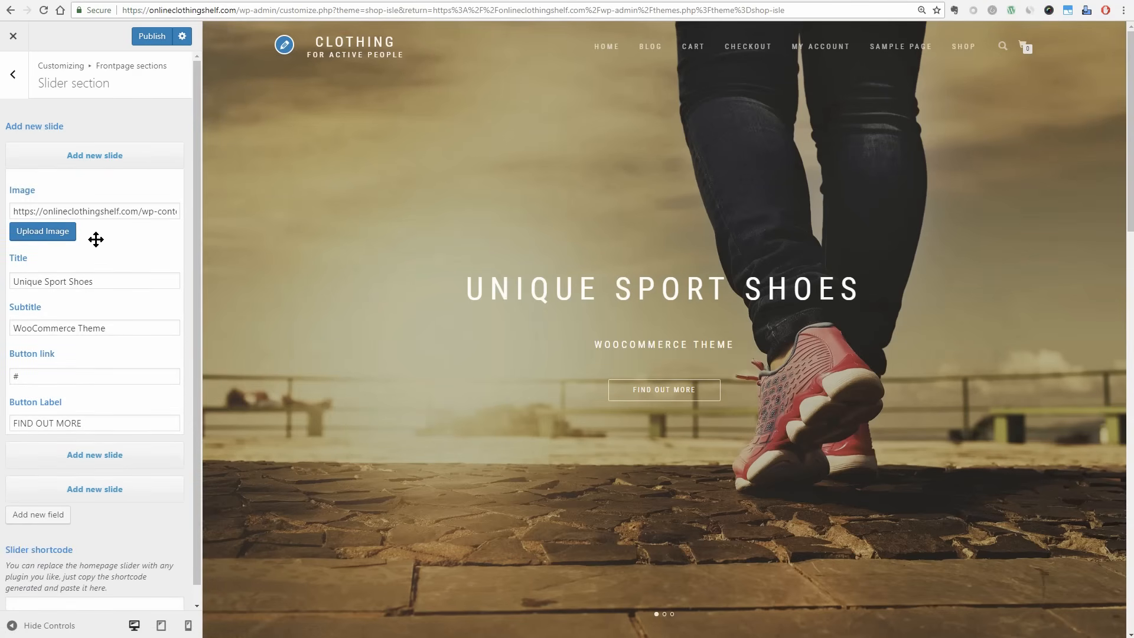
click(100, 282)
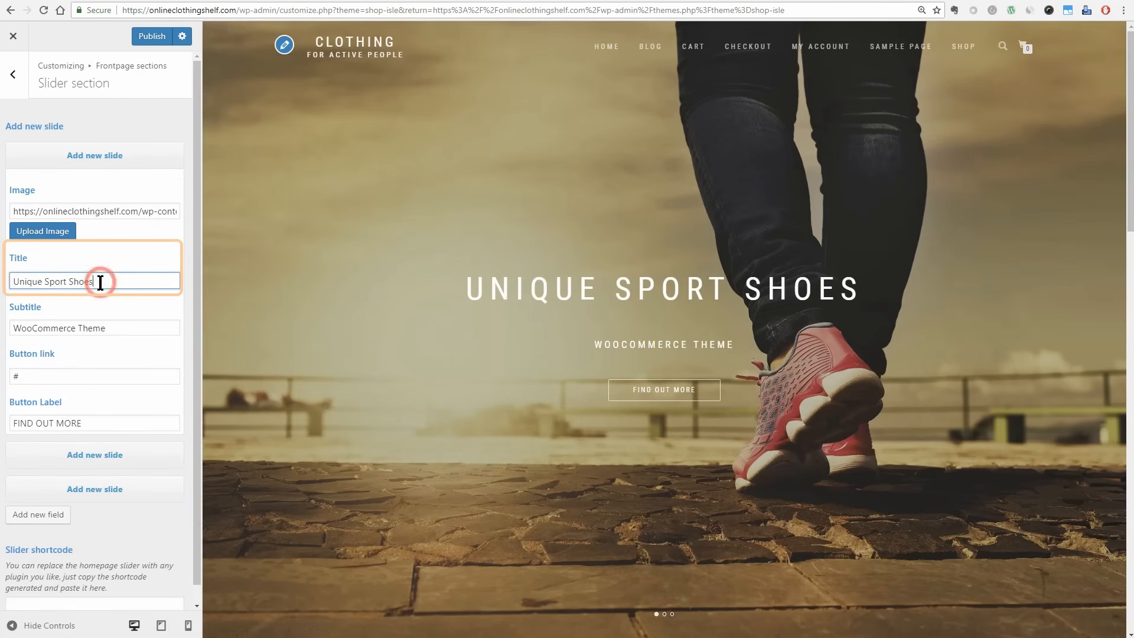
click(116, 329)
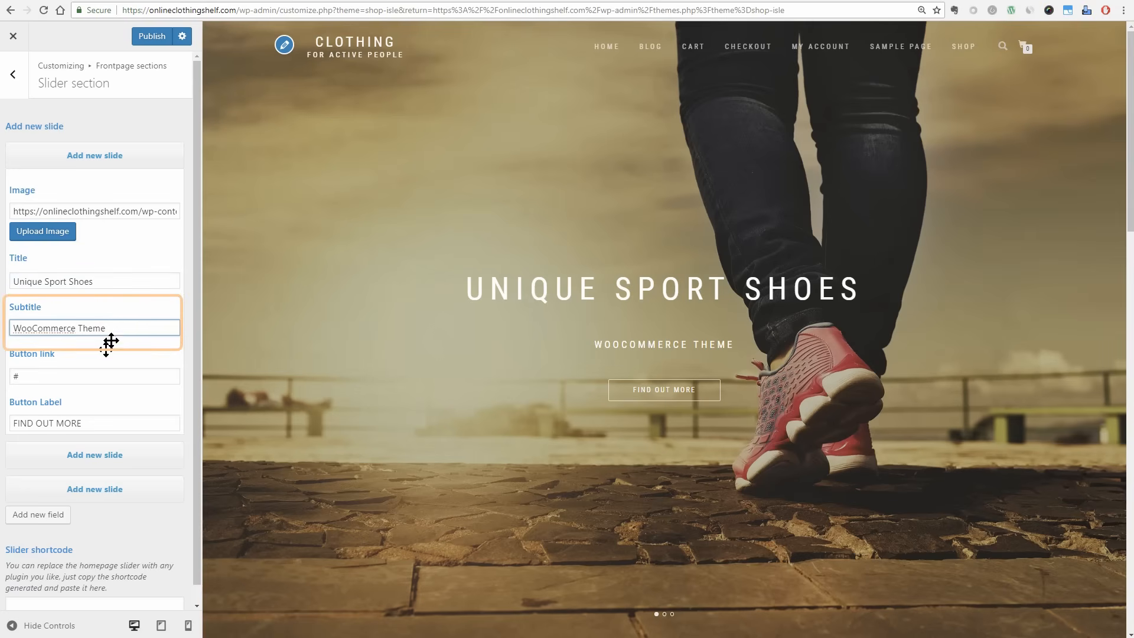
click(25, 376)
click(95, 424)
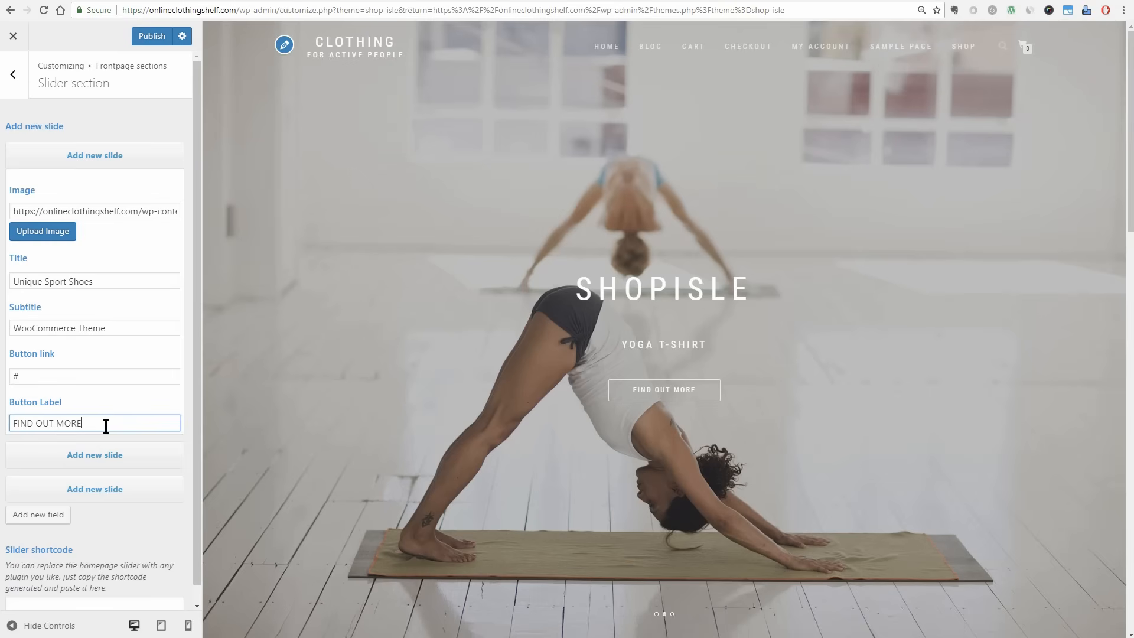
Insert walk-2635038_1920 from the media library as the first slide's image at Full Size – 1920 × 1281.
click(43, 231)
click(464, 176)
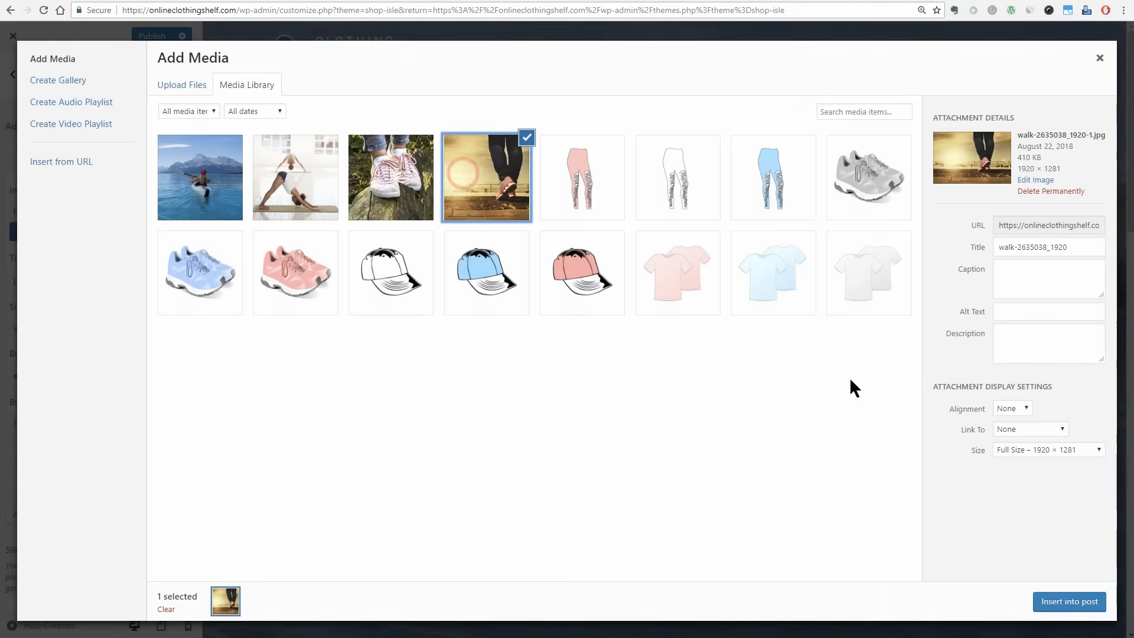
click(1046, 449)
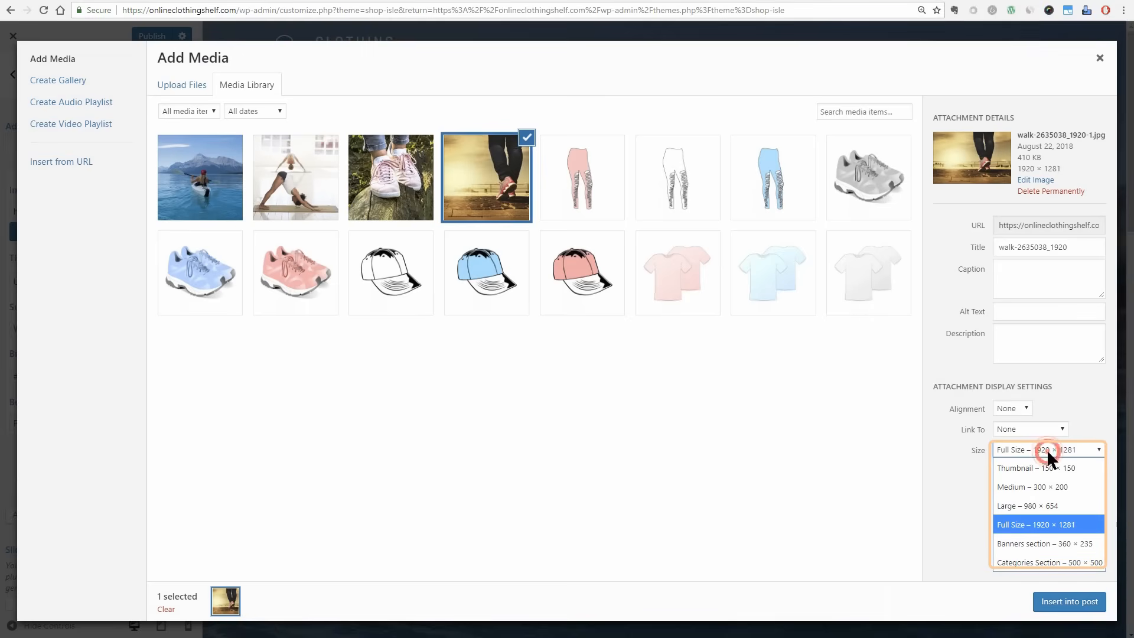
click(1055, 522)
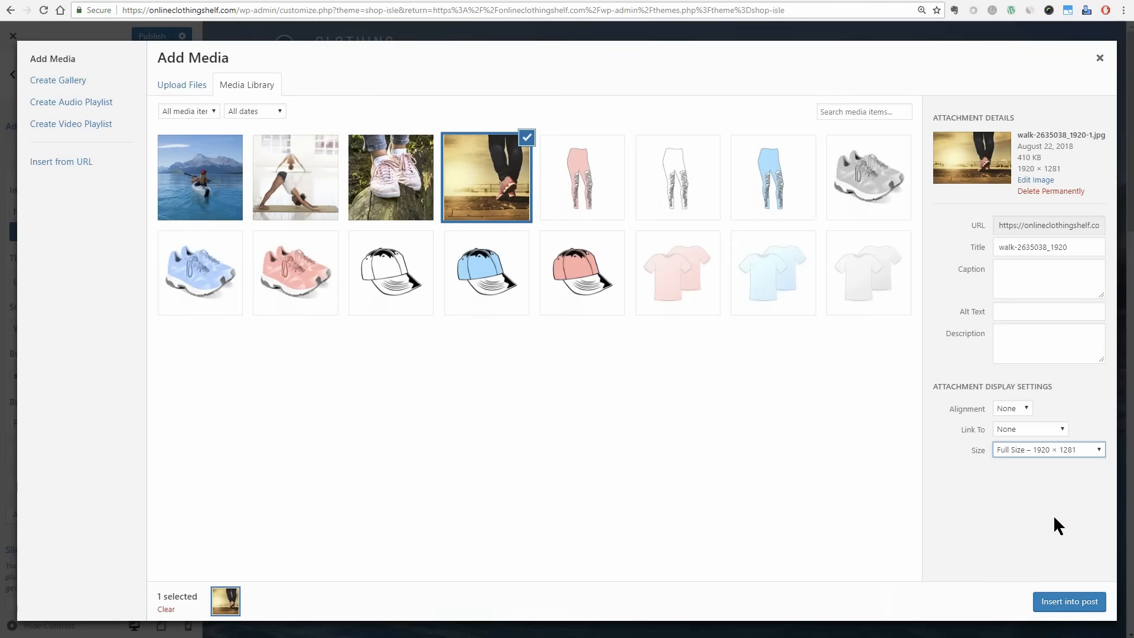
click(1080, 614)
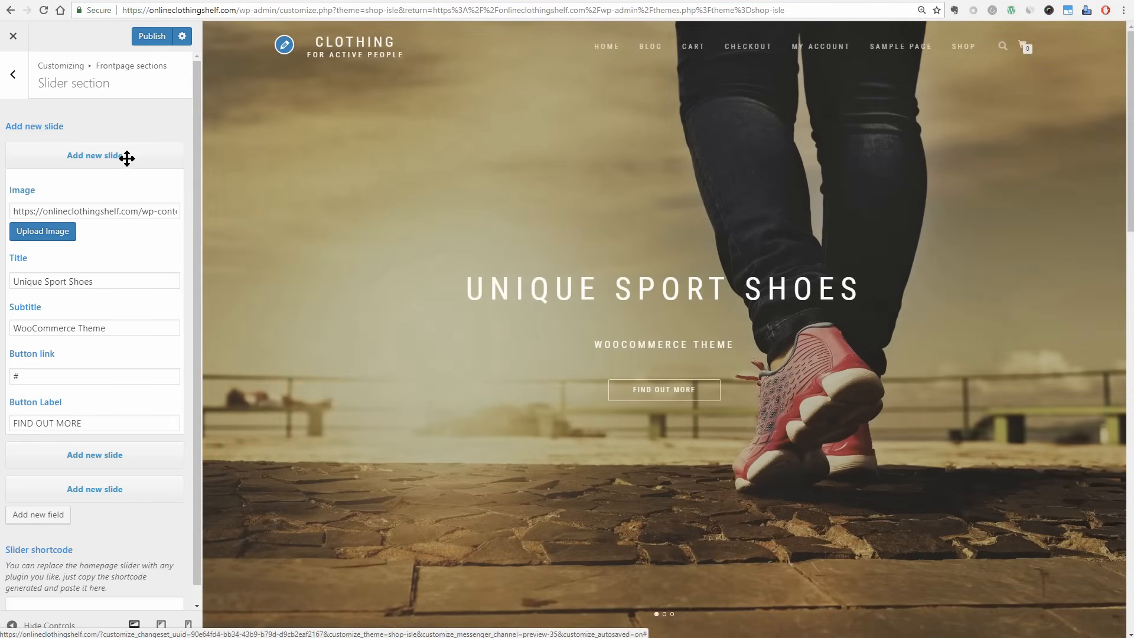
Review the second slide's settings, collapse the slides and publish the slider changes.
click(127, 158)
click(135, 186)
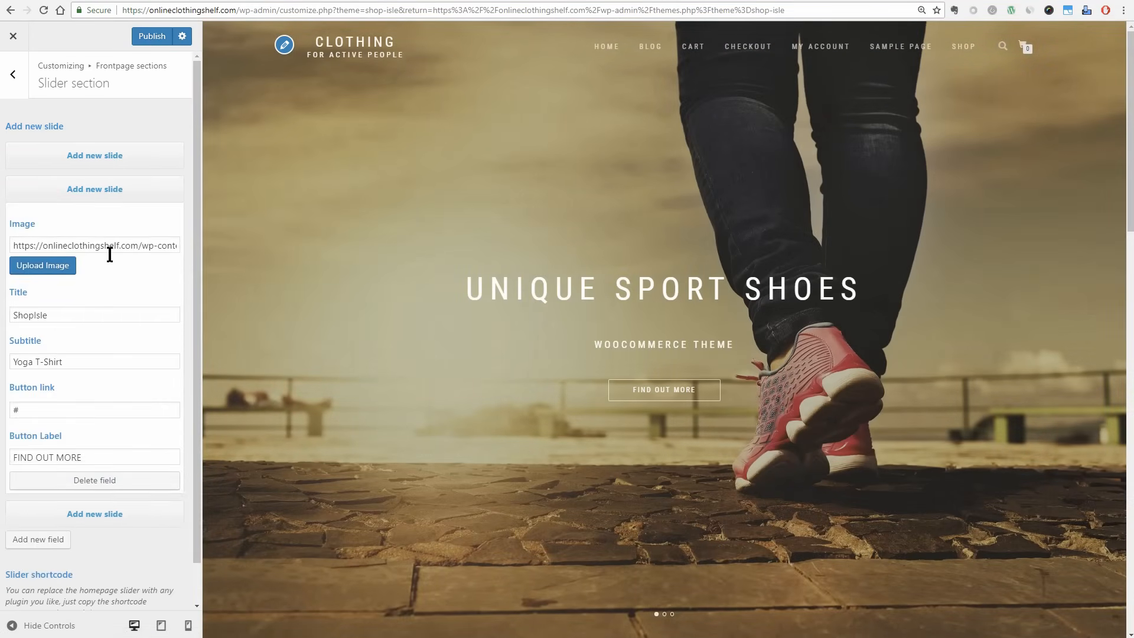
click(143, 189)
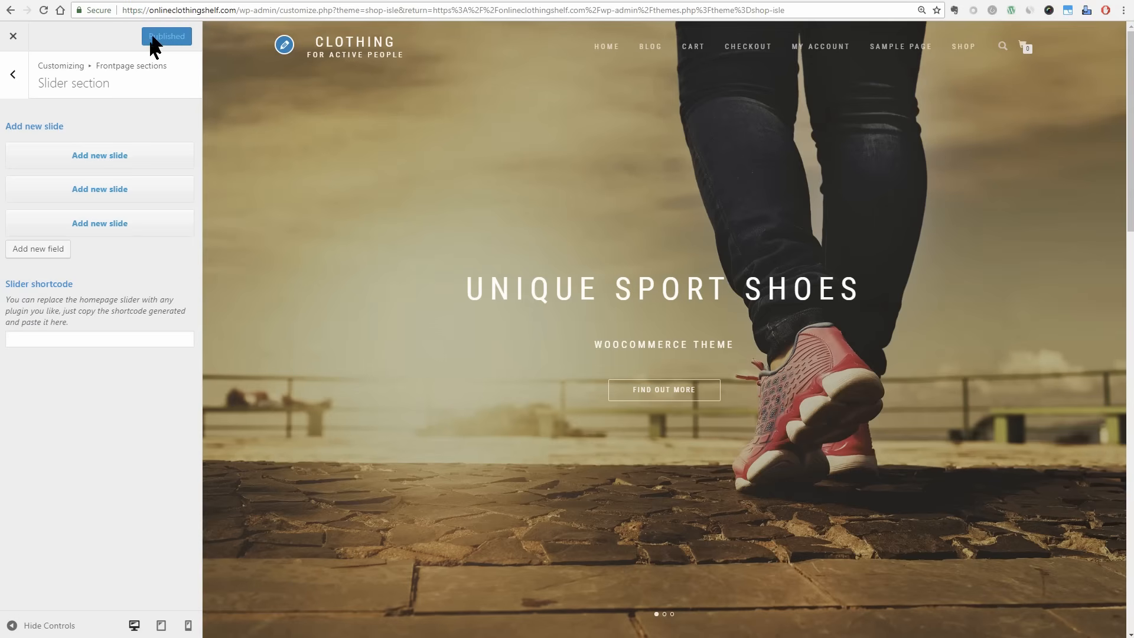
Open the frontpage Banners section and upload get10 from the IMG folder as the first banner's image.
click(13, 76)
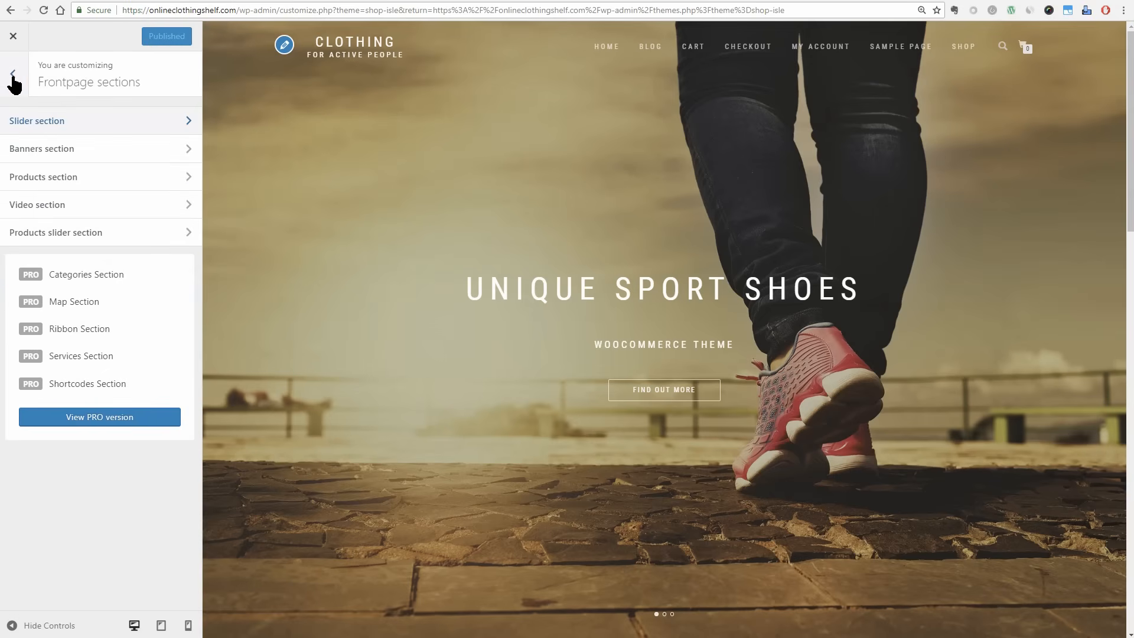
click(190, 150)
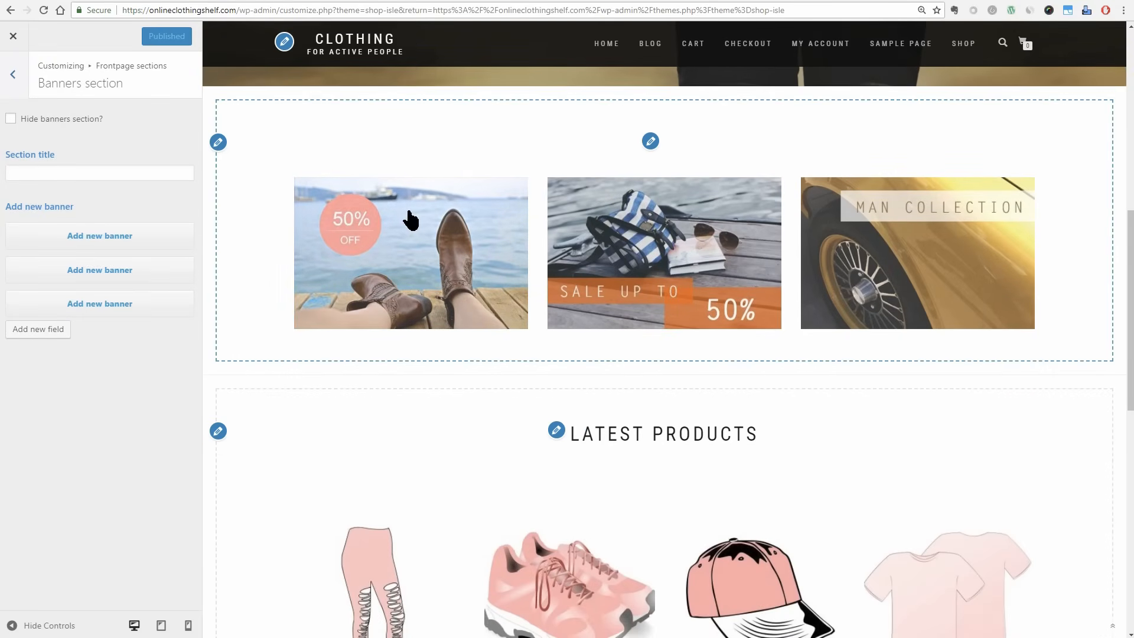
click(126, 236)
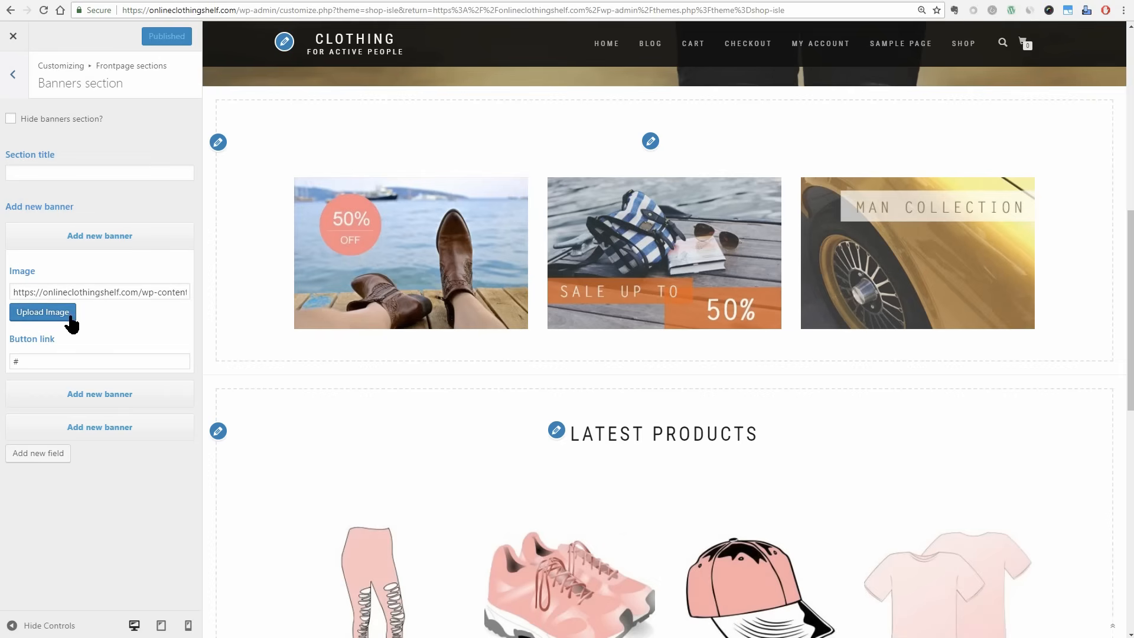
click(70, 316)
click(190, 84)
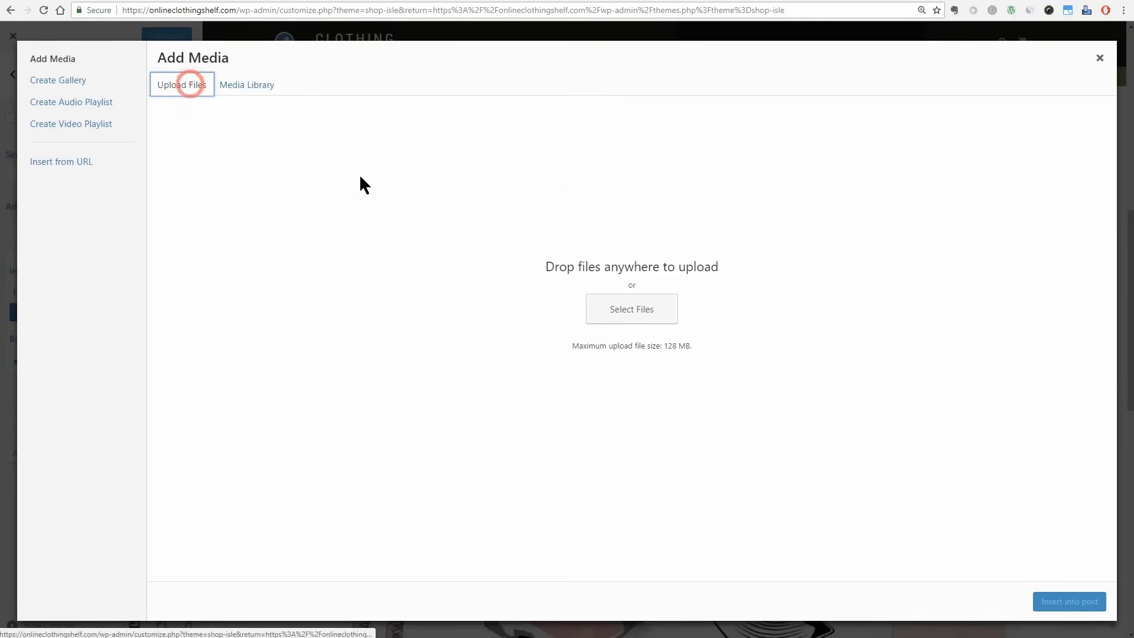
click(631, 308)
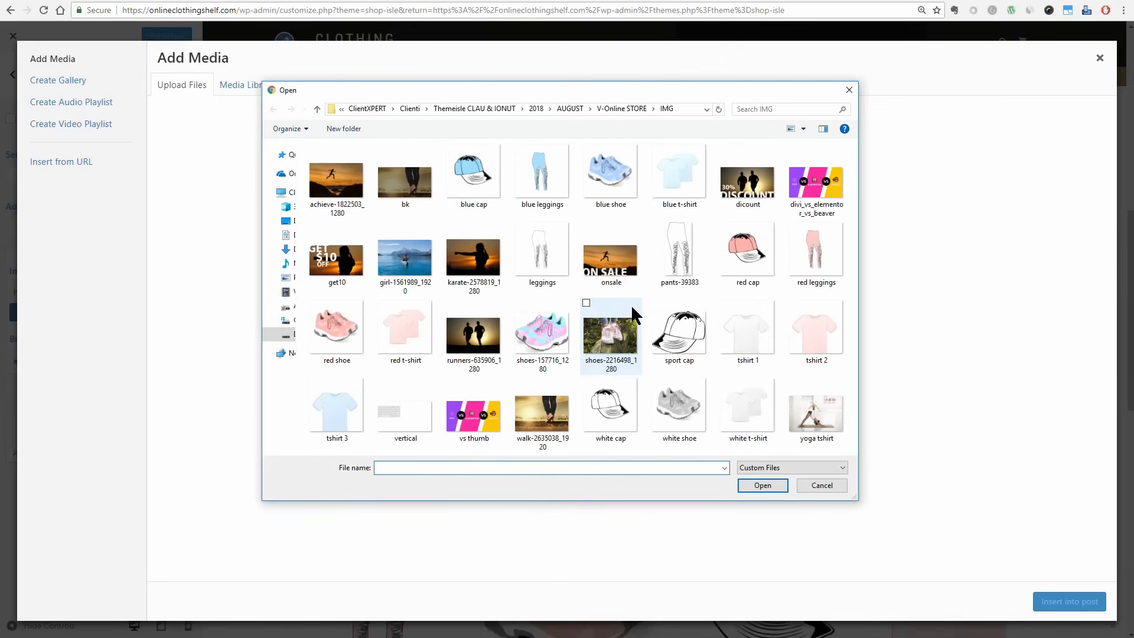
click(336, 256)
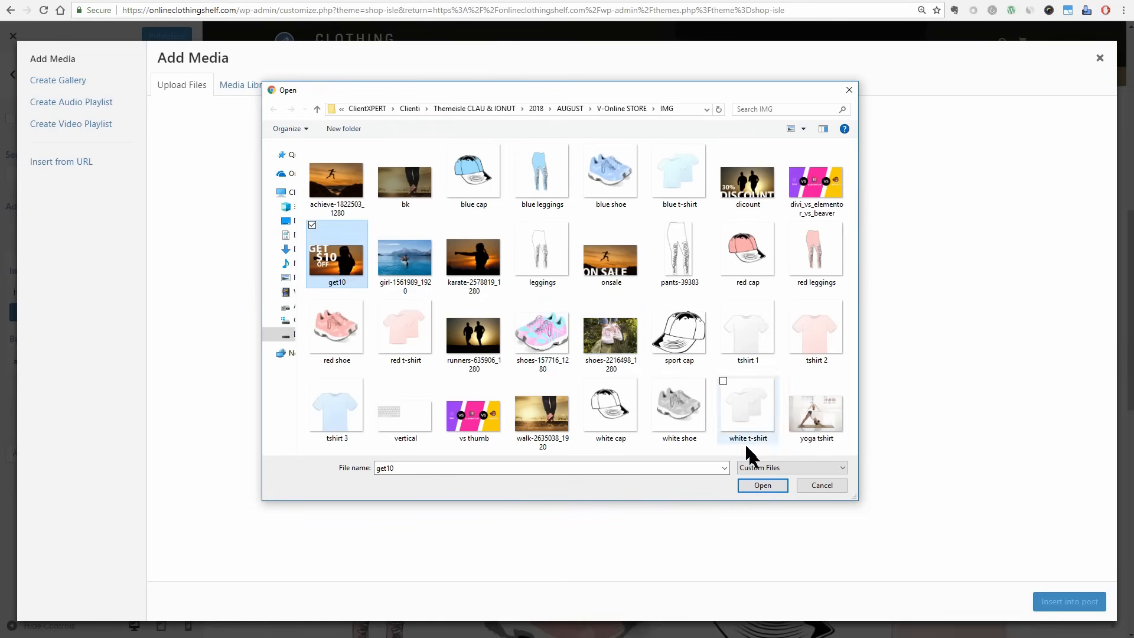
click(763, 485)
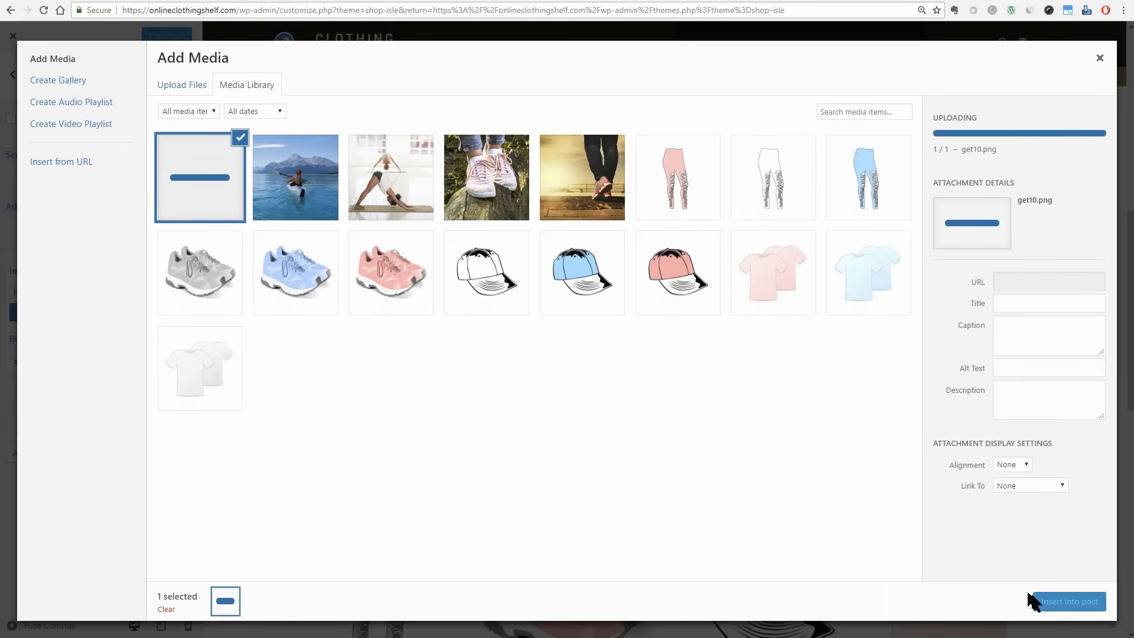
click(1053, 603)
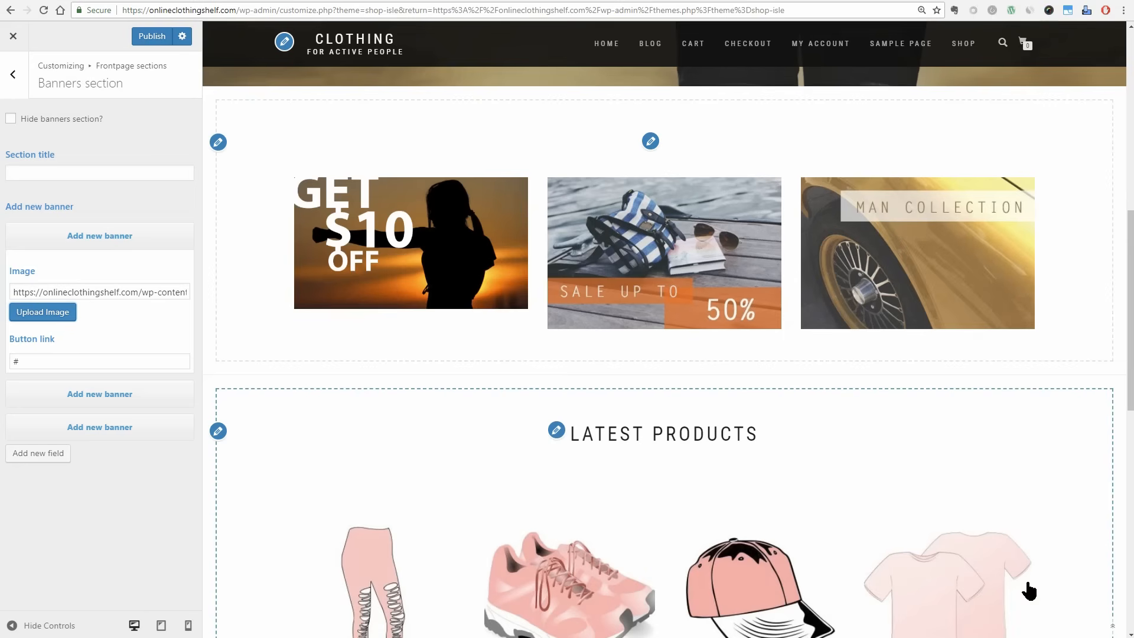
Upload onsale from the IMG folder and insert it as the second banner's image.
click(185, 172)
click(114, 384)
click(55, 473)
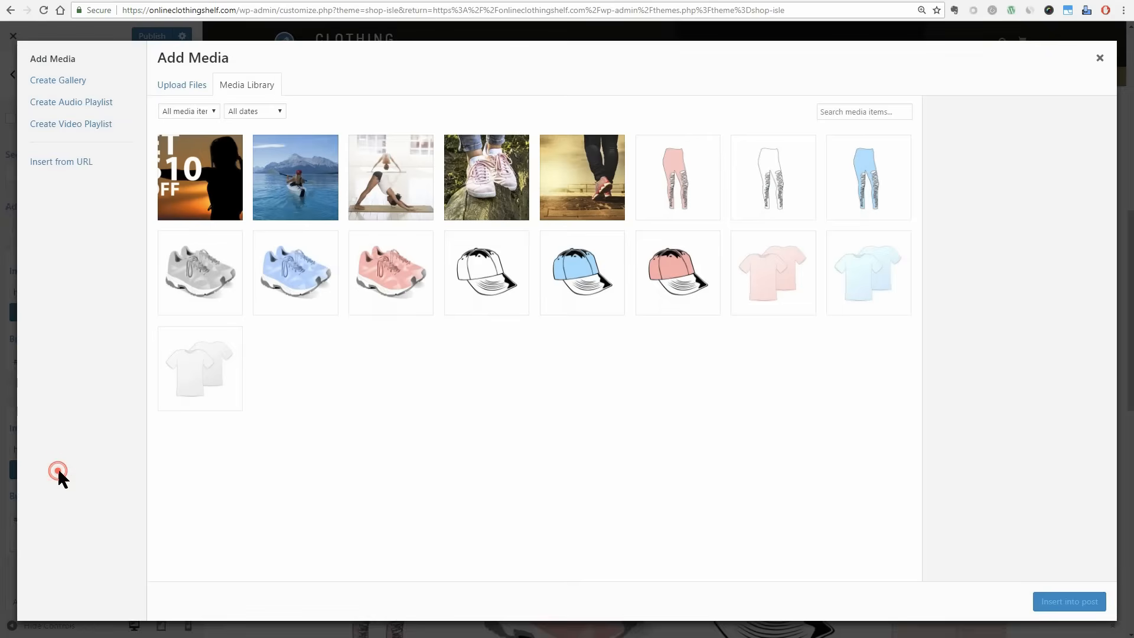
click(181, 84)
click(628, 307)
click(611, 254)
click(762, 485)
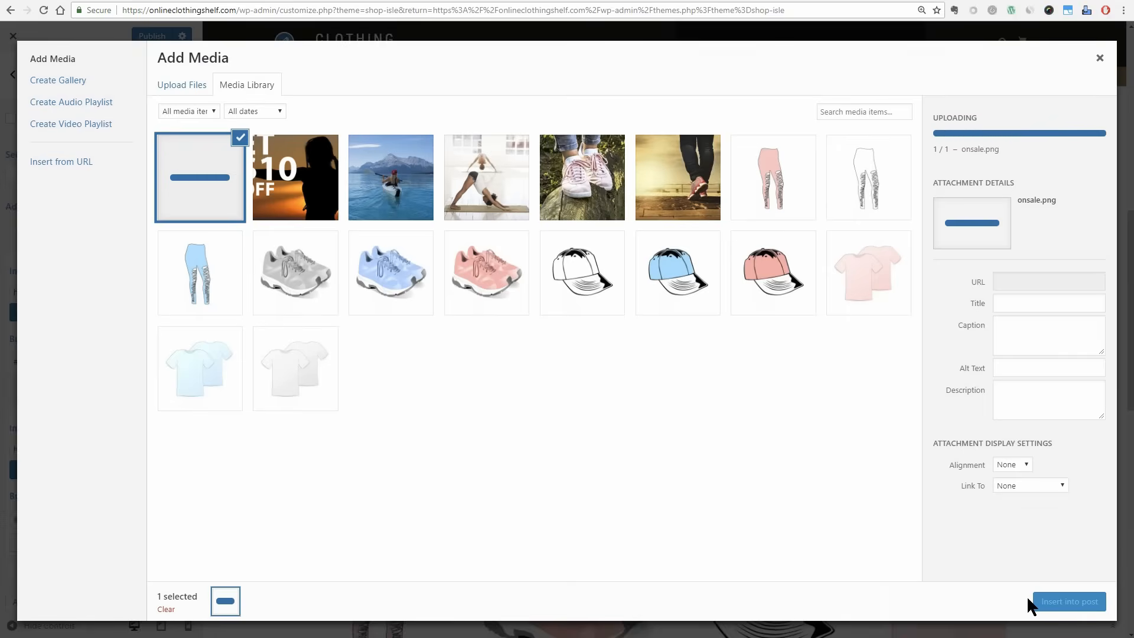
click(1033, 603)
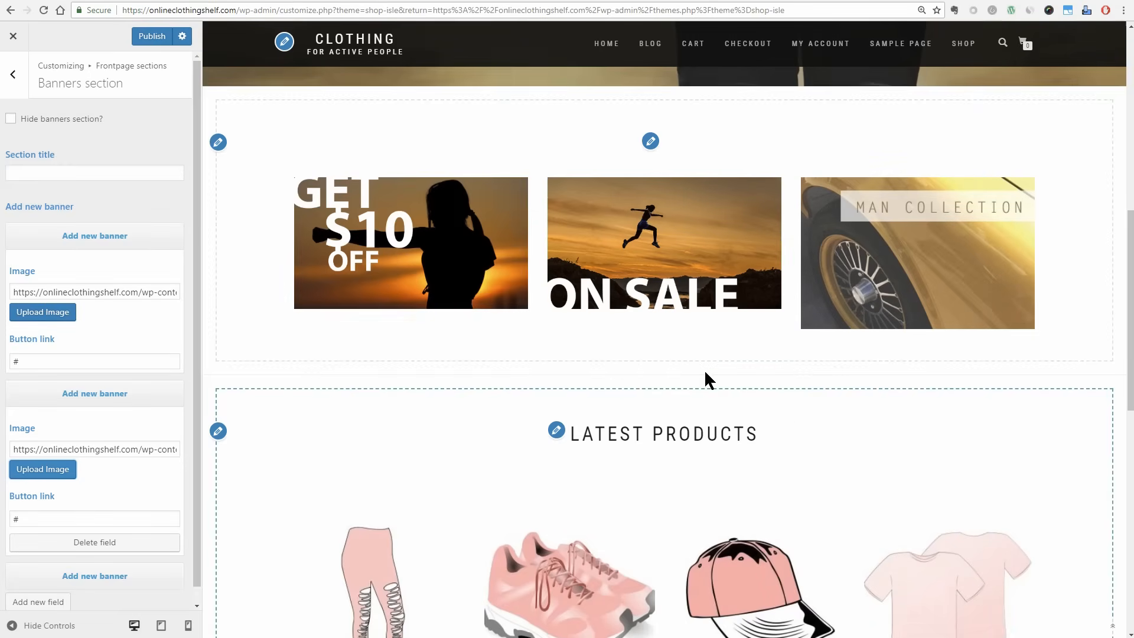
Upload dicount from the IMG folder and insert it as the third banner's image.
click(111, 235)
click(99, 297)
click(60, 381)
click(182, 84)
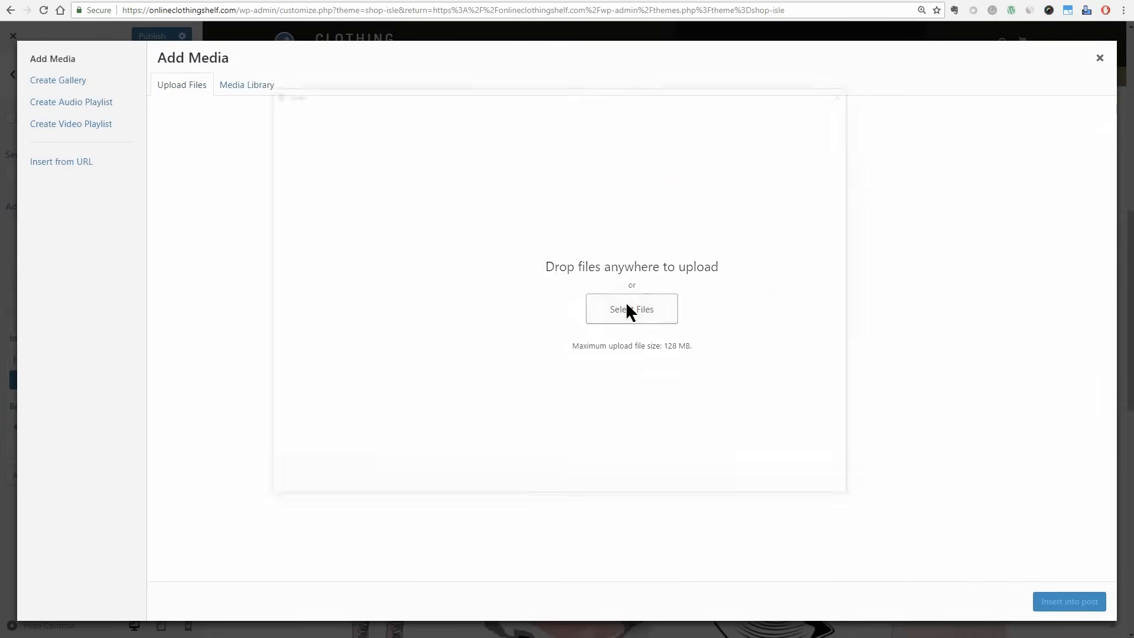
click(626, 304)
click(622, 323)
click(759, 482)
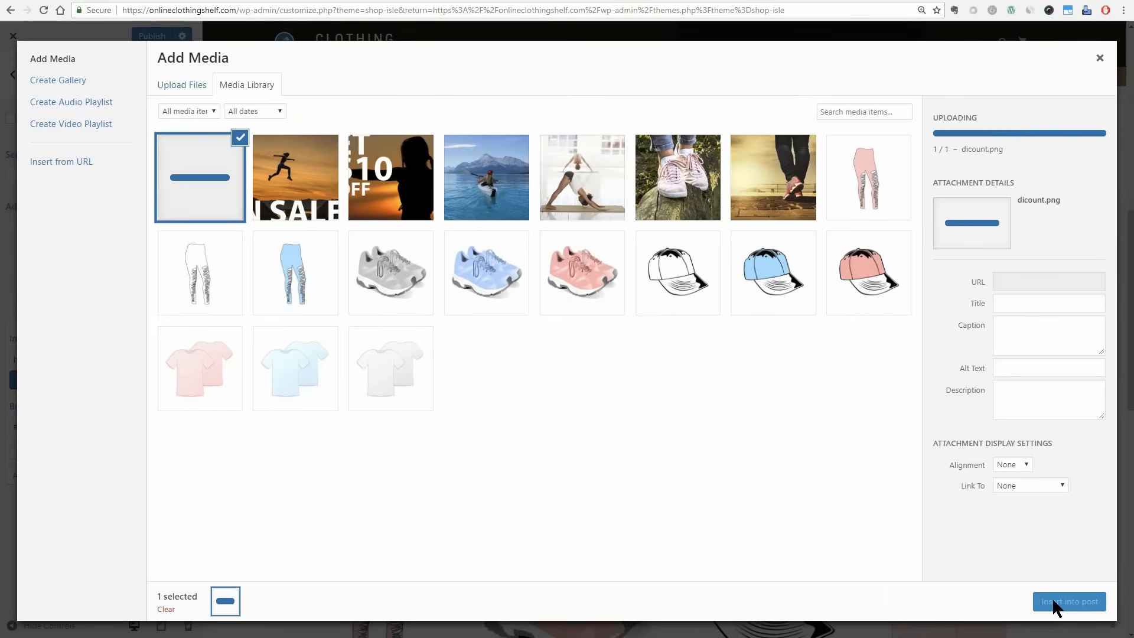
click(1069, 602)
Review the Products section's title and category choices without picking a category, and publish the frontpage changes.
click(556, 410)
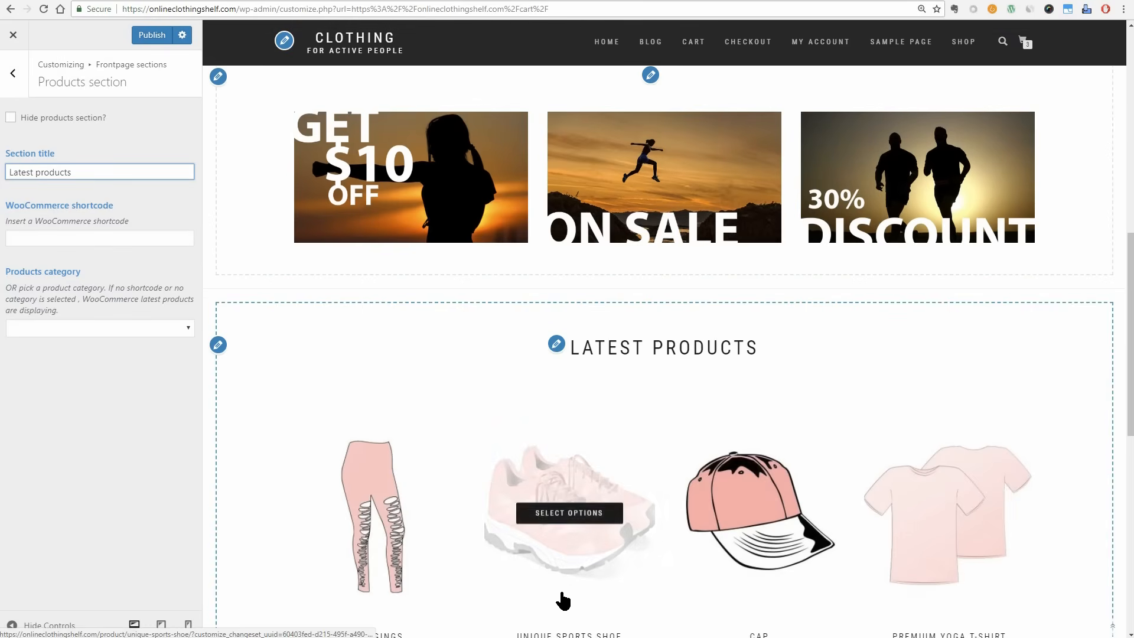
scroll(562, 592, down, 10)
scroll(561, 589, up, 8)
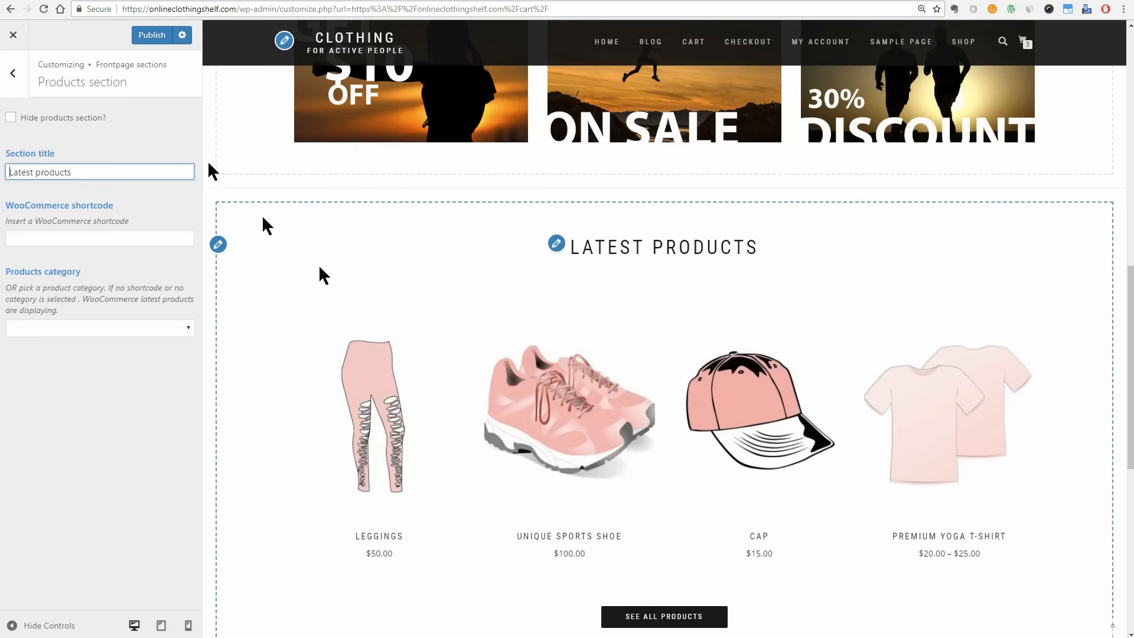
click(15, 74)
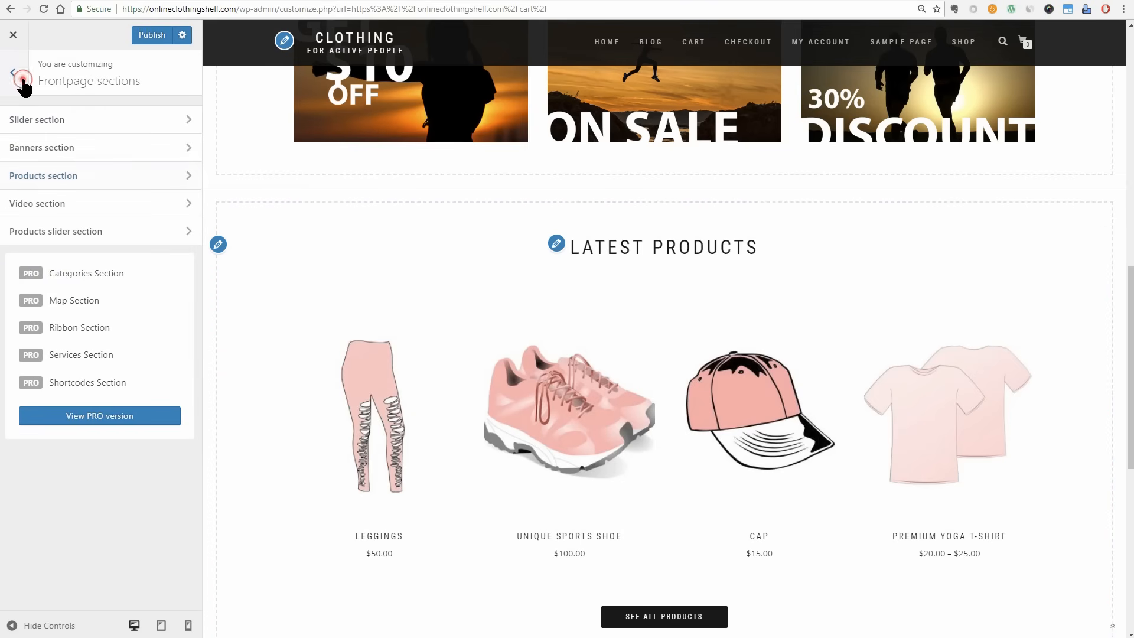
click(15, 76)
click(190, 287)
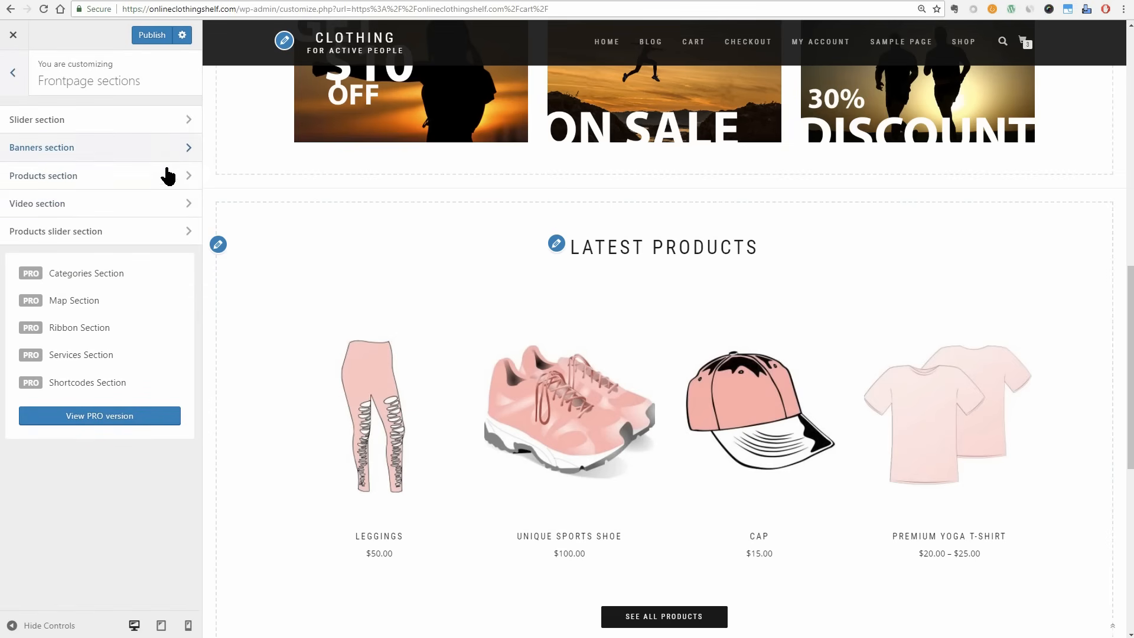
click(189, 177)
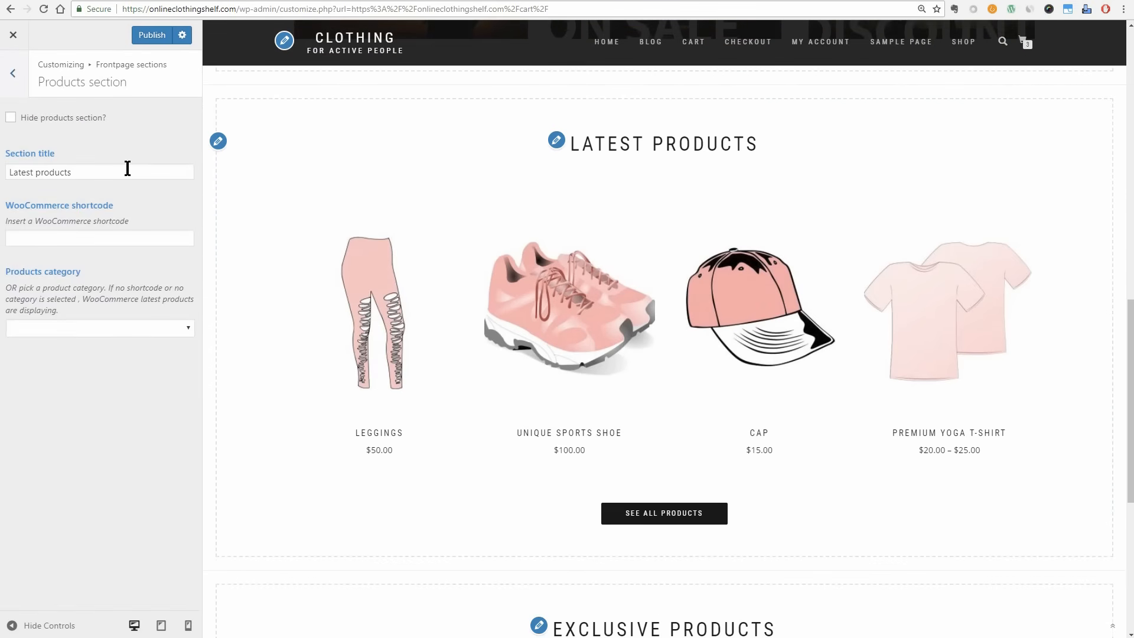
click(190, 328)
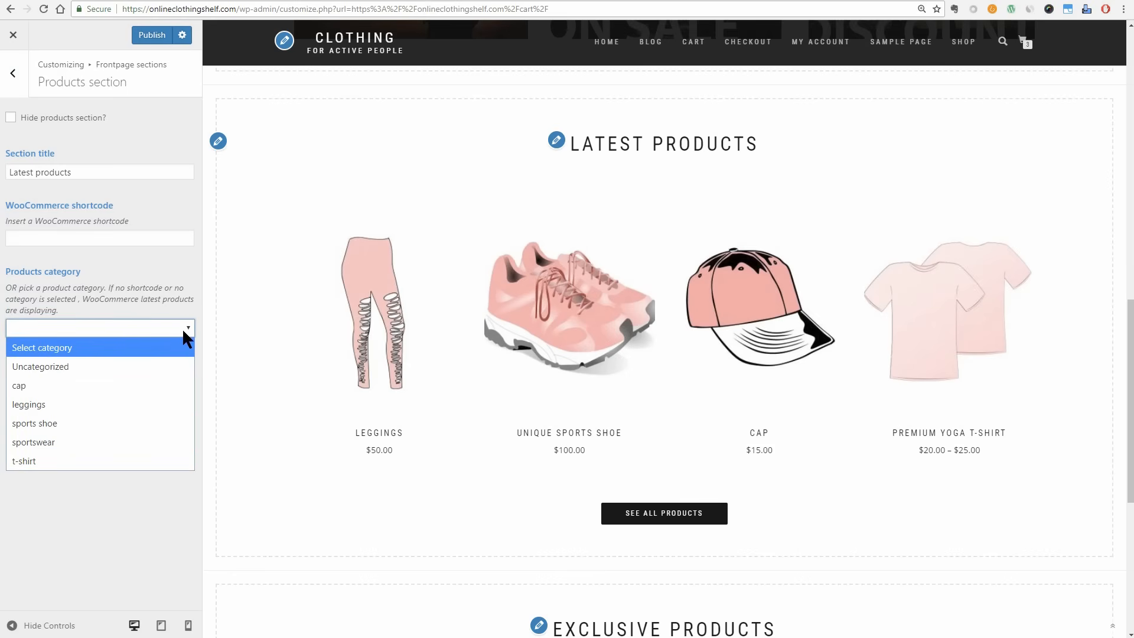
click(184, 328)
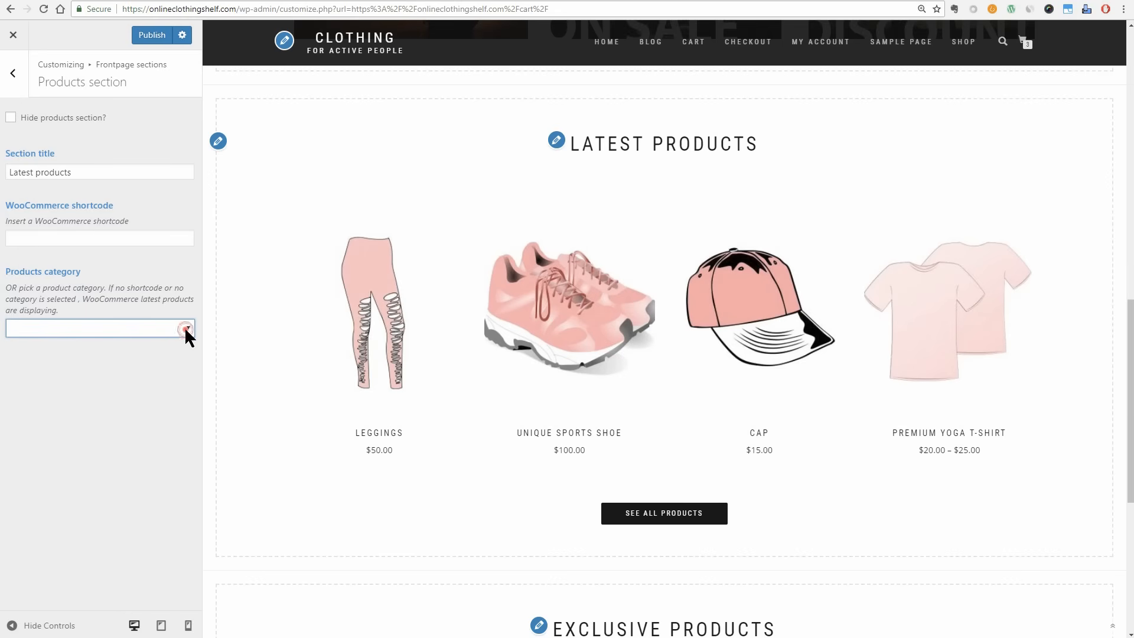
click(153, 37)
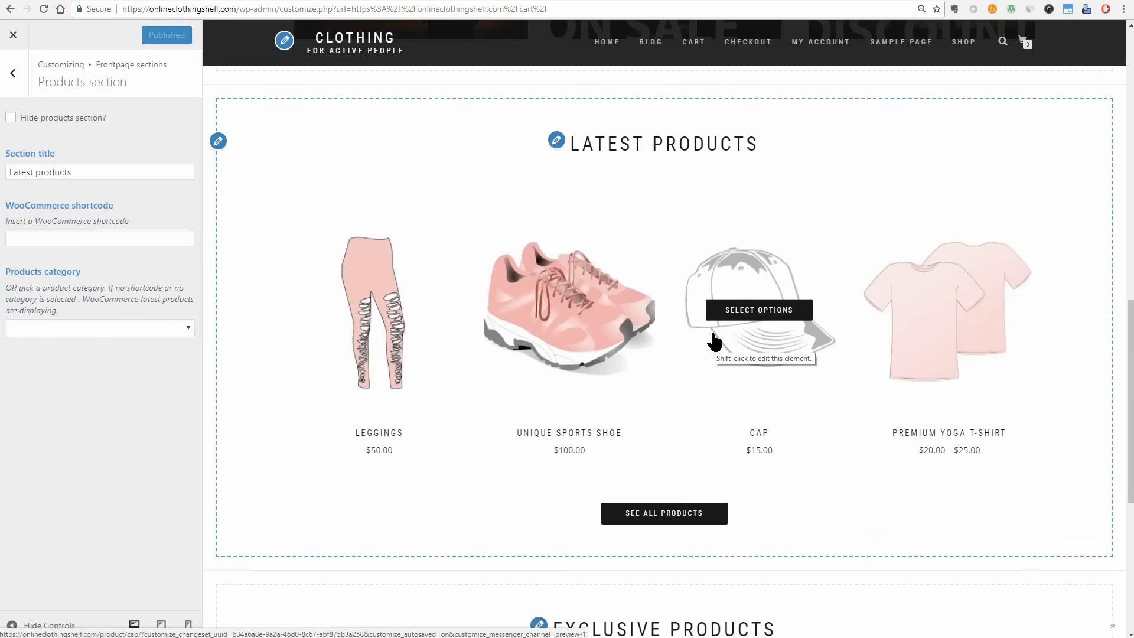
click(14, 75)
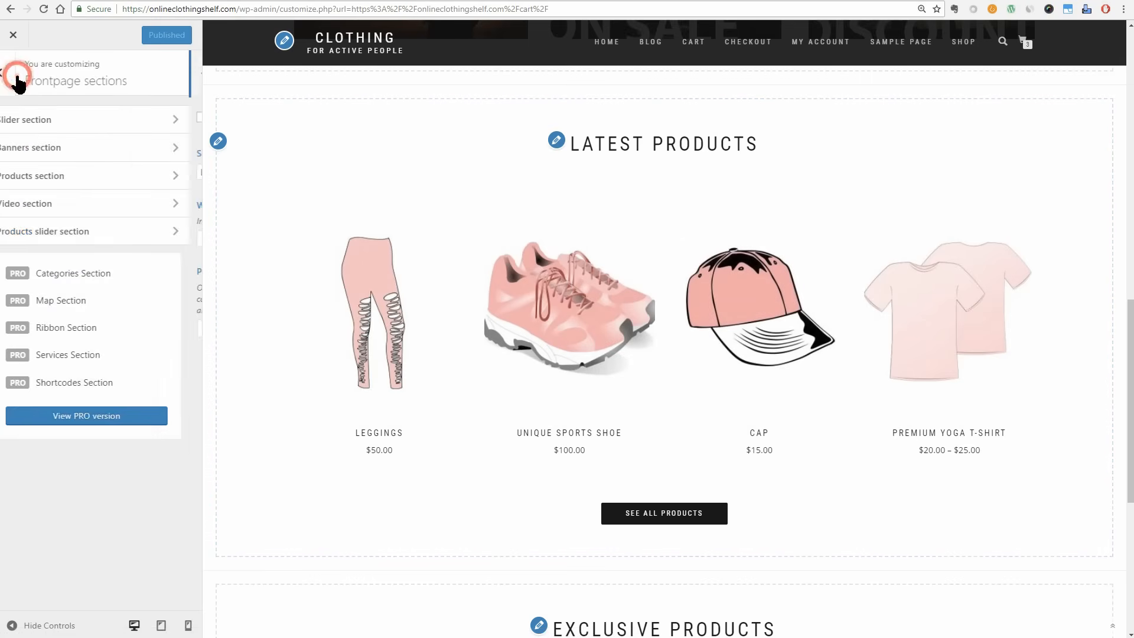
click(187, 207)
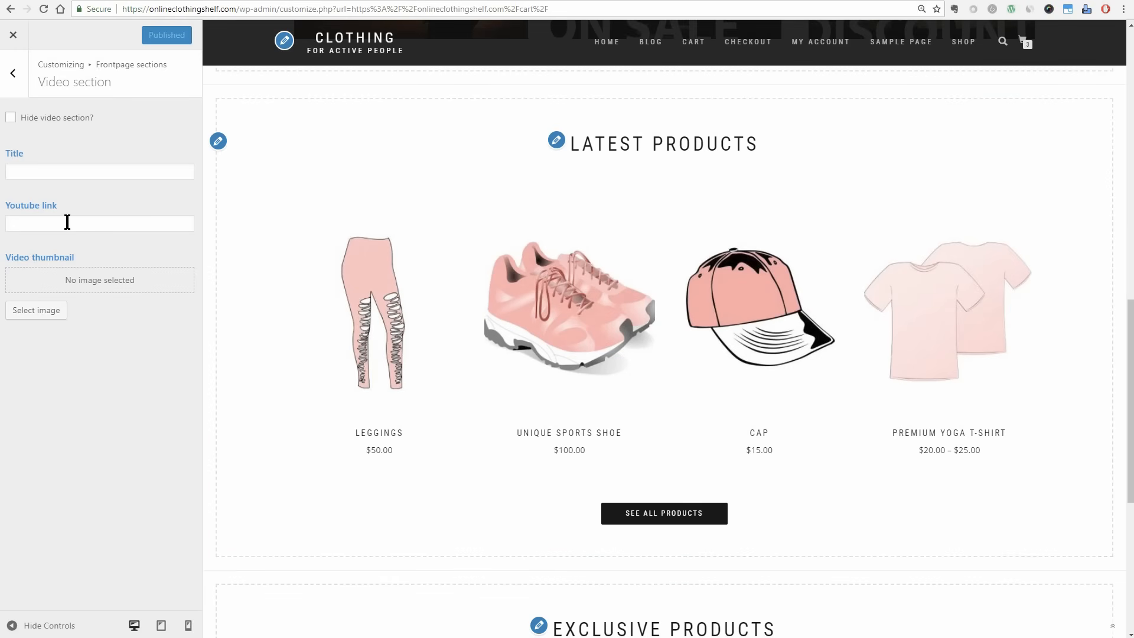
click(34, 171)
text(REAL PEOPLE USING OUR PRODUCT)
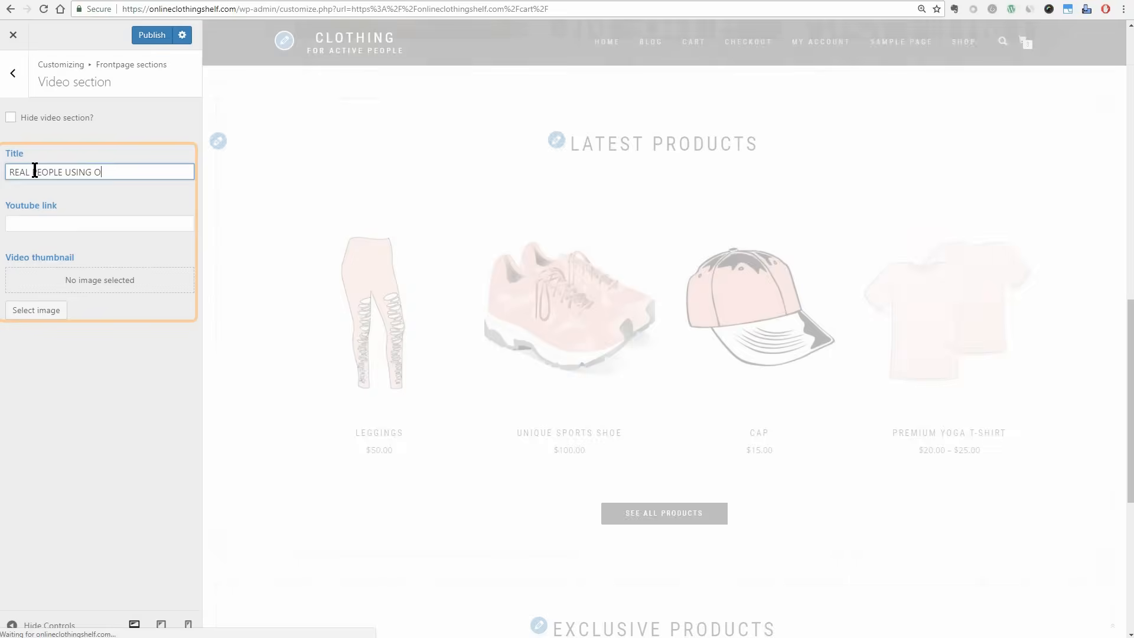
right_click(18, 223)
click(48, 310)
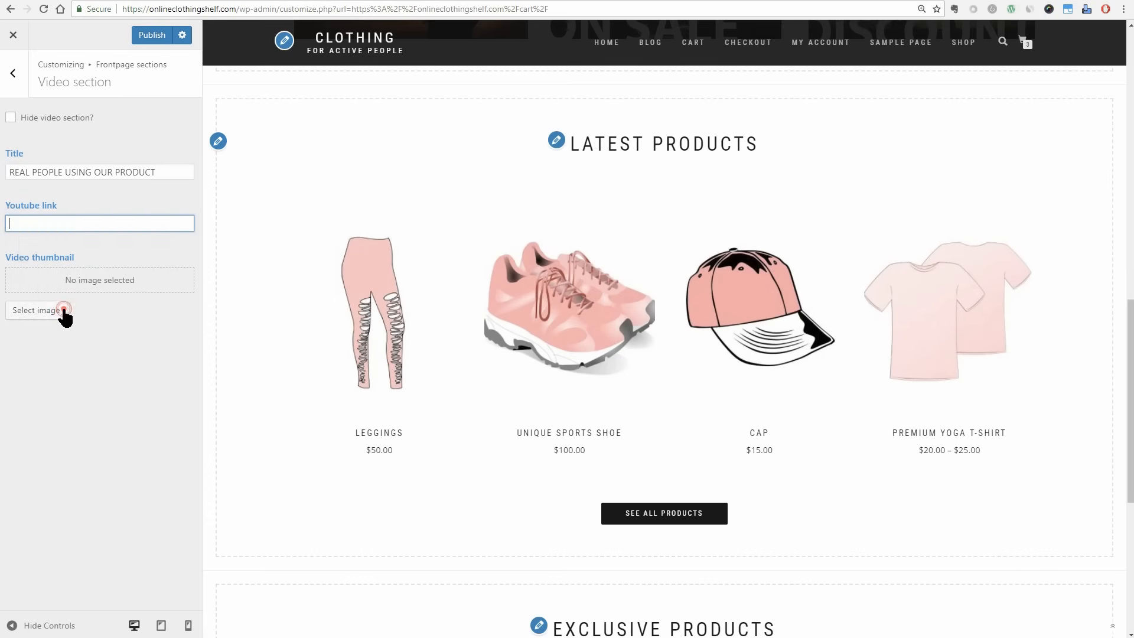
scroll(621, 372, down, 5)
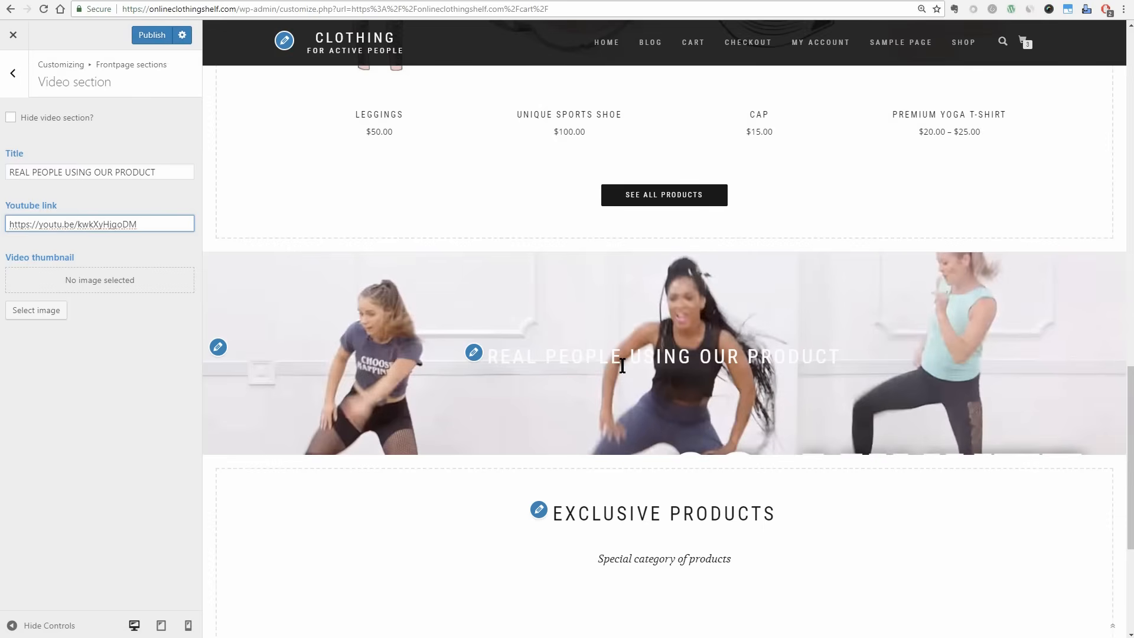
click(152, 35)
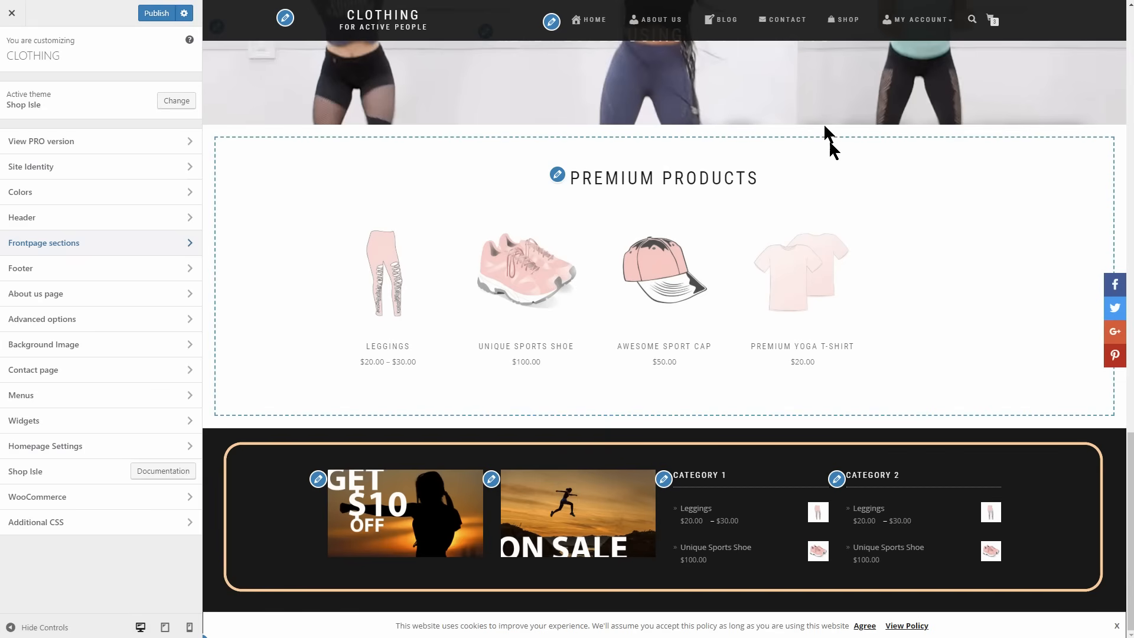
Visit the Contact and Shop pages in the finished store's preview to examine where widgets appear.
click(790, 21)
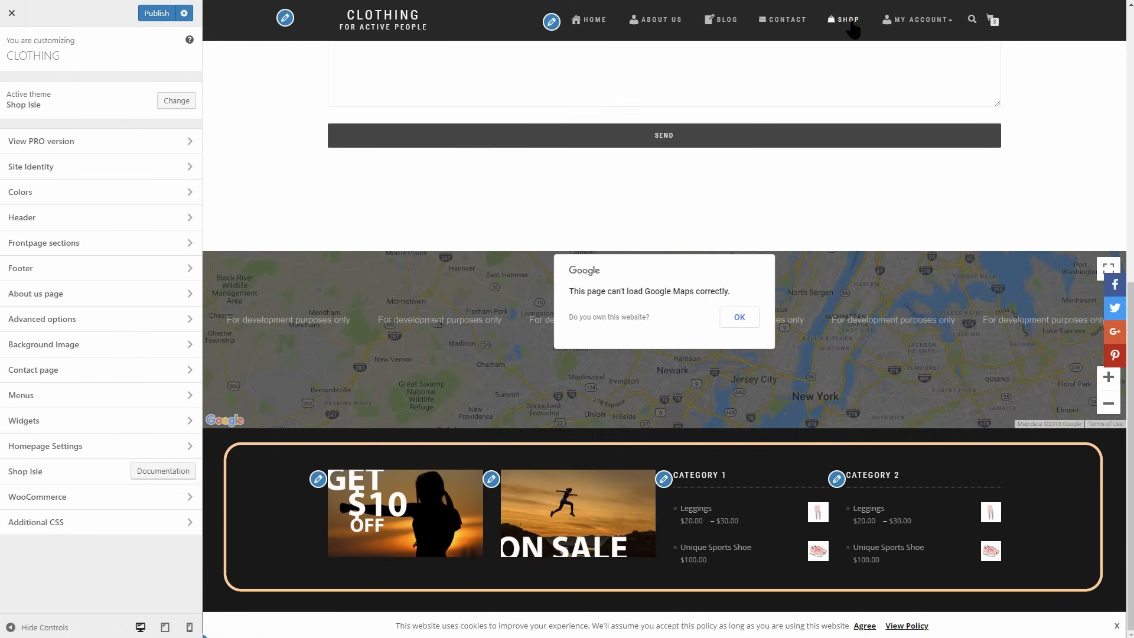
click(850, 20)
scroll(867, 336, down, 10)
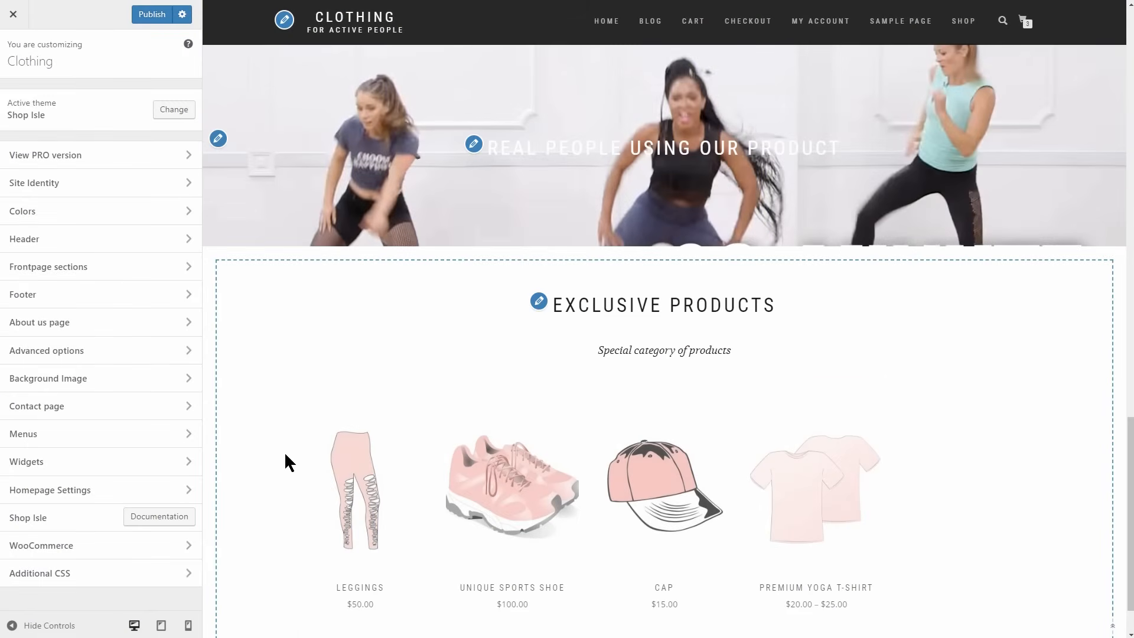
Open the customizer's widget areas and look into Footer area 1.
click(182, 464)
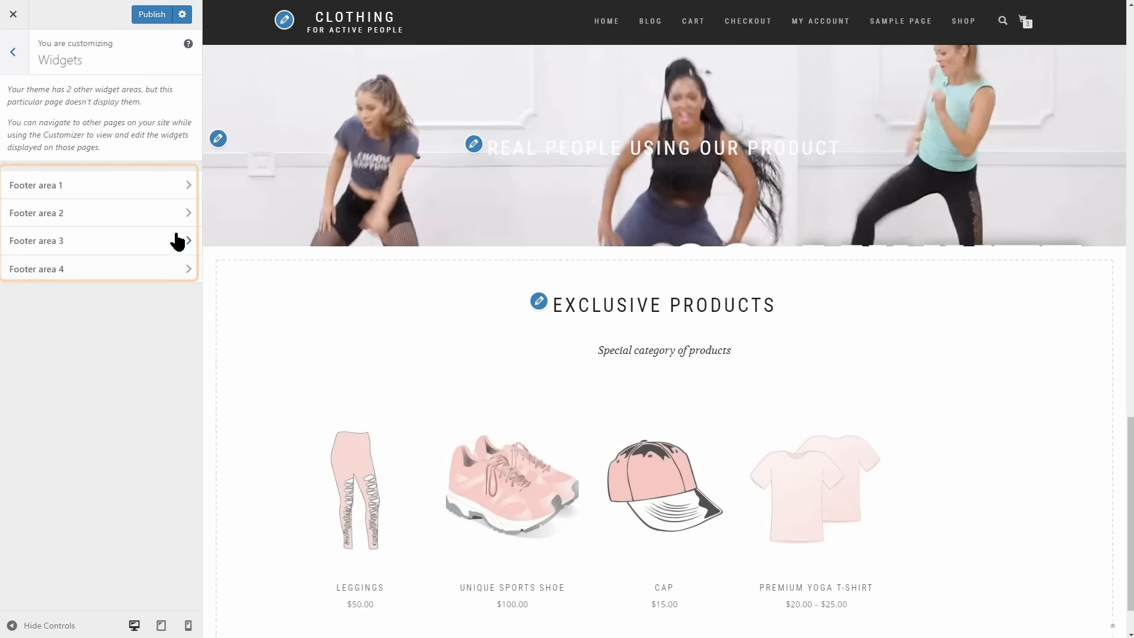
click(182, 187)
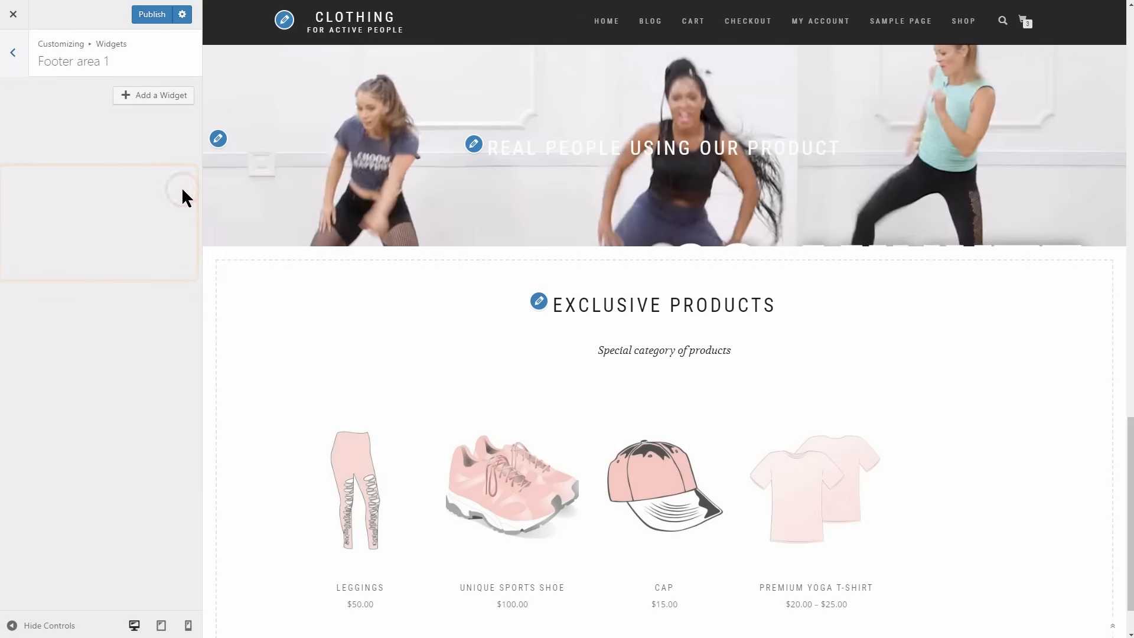
click(13, 54)
Publish the pending changes and close the customizer.
click(13, 15)
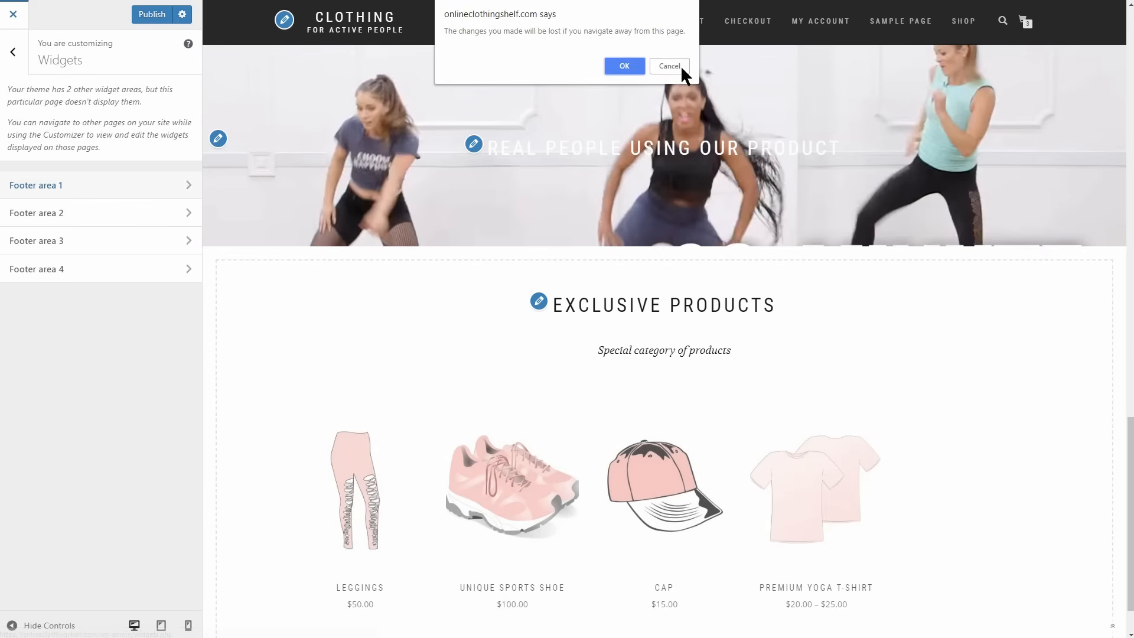
click(679, 67)
click(146, 16)
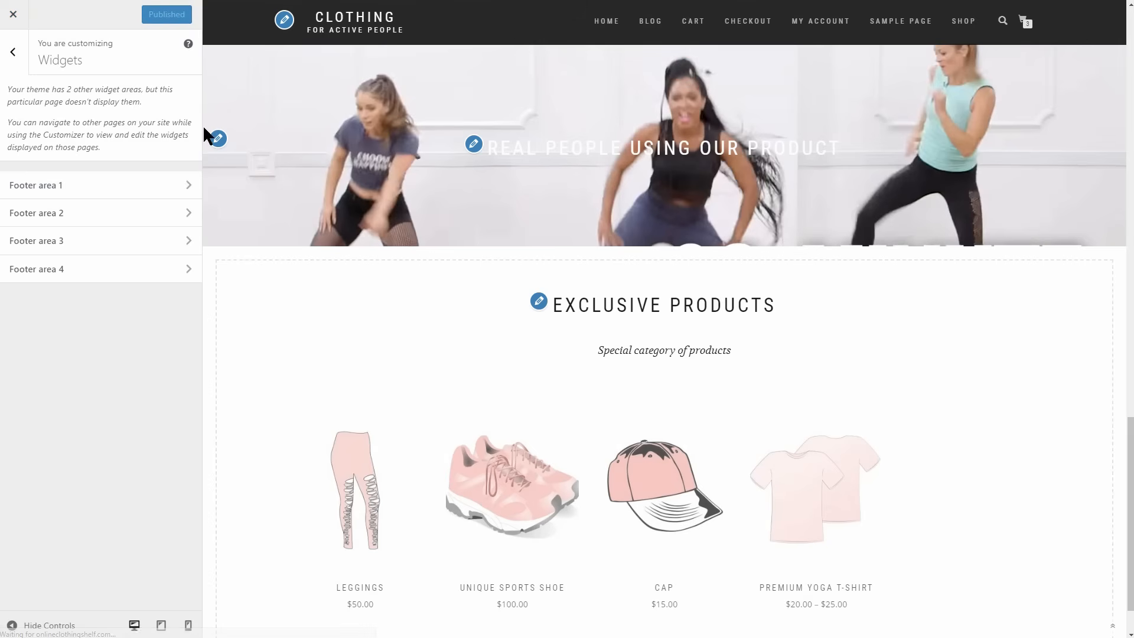
click(13, 14)
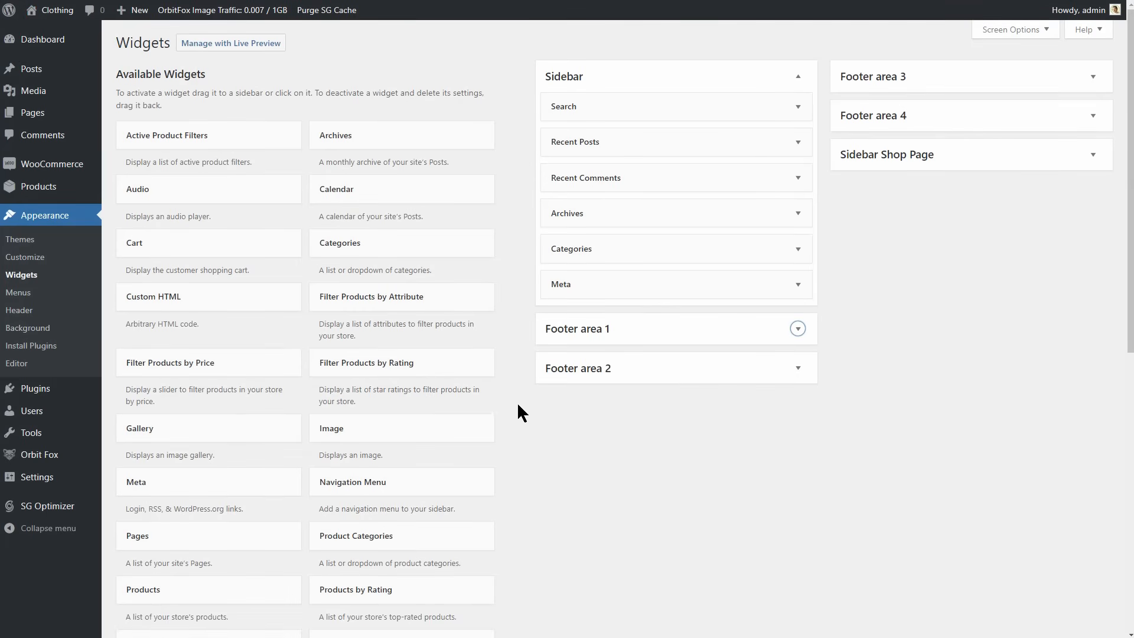
Add an Image widget to Footer area 1 using the get10 picture from the media library and save it.
mouse_move(413, 432)
mouse_down()
mouse_move(502, 414)
mouse_move(668, 331)
mouse_move(691, 420)
mouse_move(691, 337)
mouse_move(416, 446)
mouse_up()
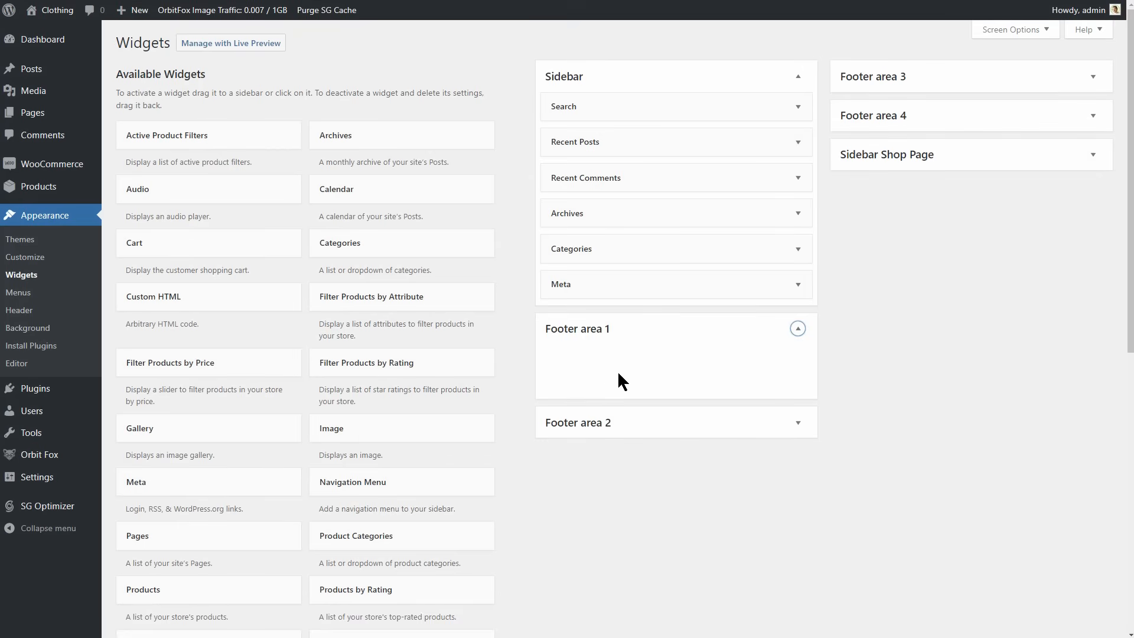
drag(402, 430, 660, 350)
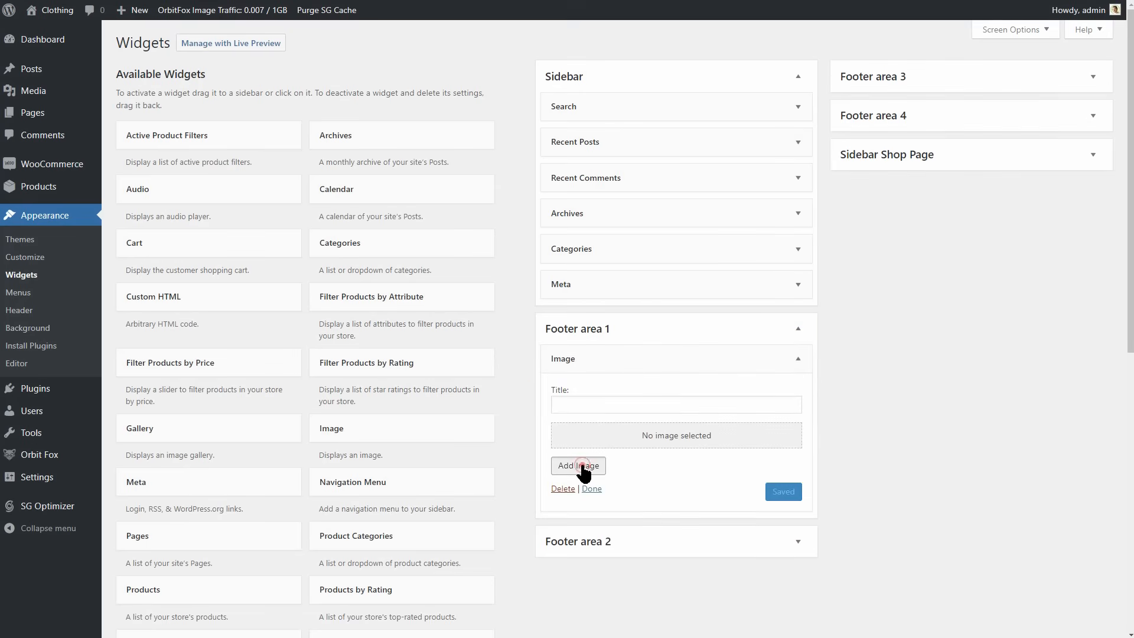
click(586, 465)
click(391, 184)
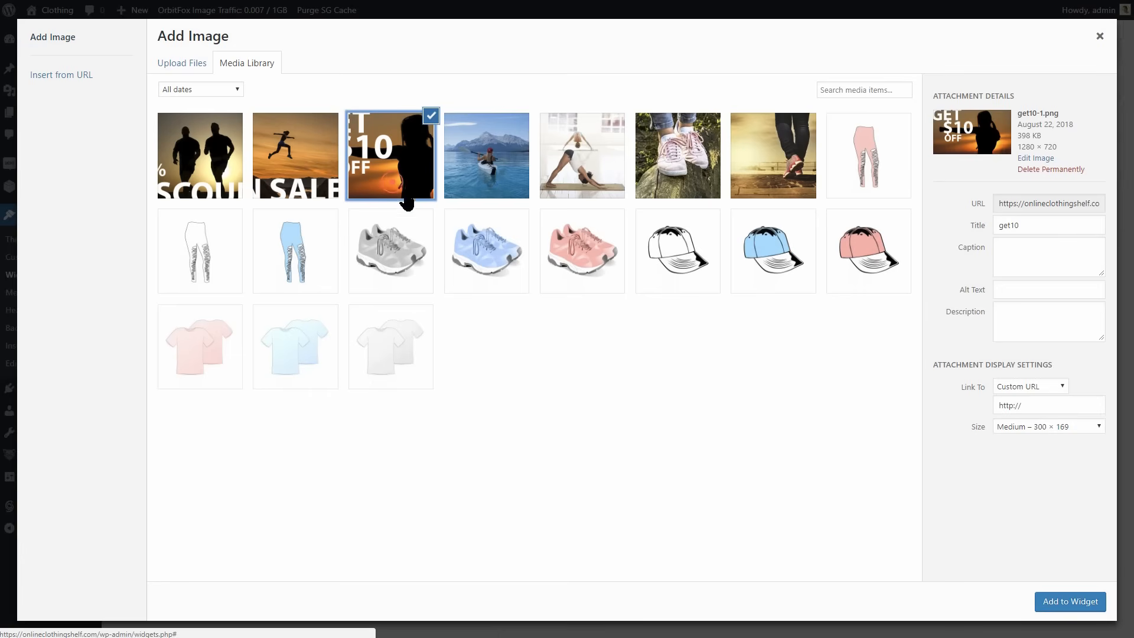
click(1057, 614)
click(786, 618)
click(798, 329)
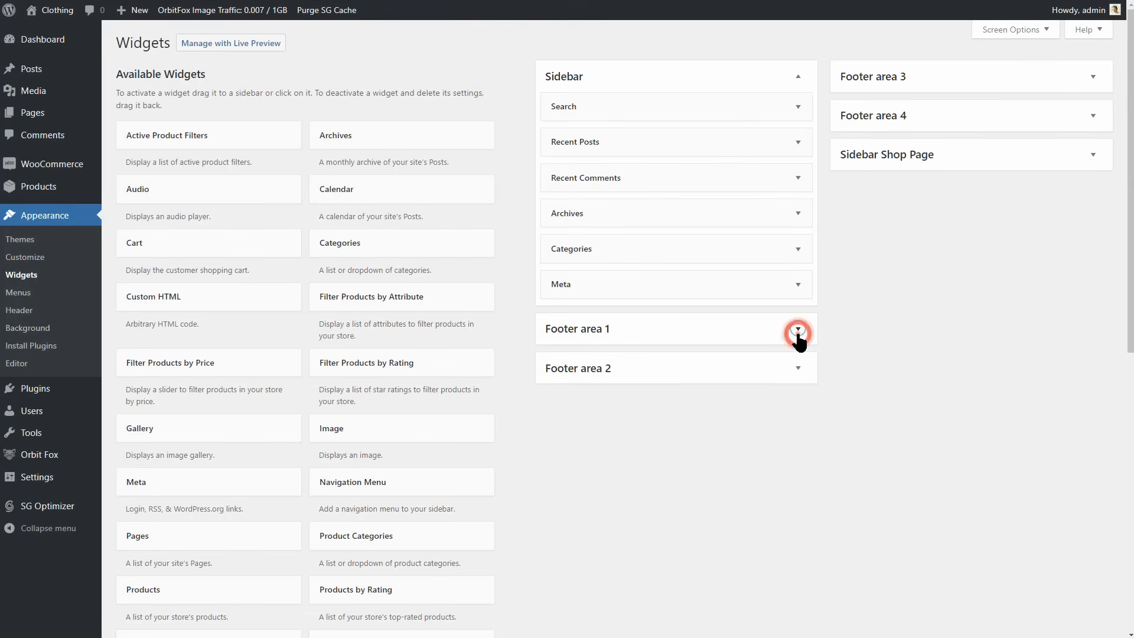
Add an Image widget to Footer area 2 with the ON SALE jumping runner picture and save it.
click(794, 378)
drag(449, 438, 684, 410)
click(582, 508)
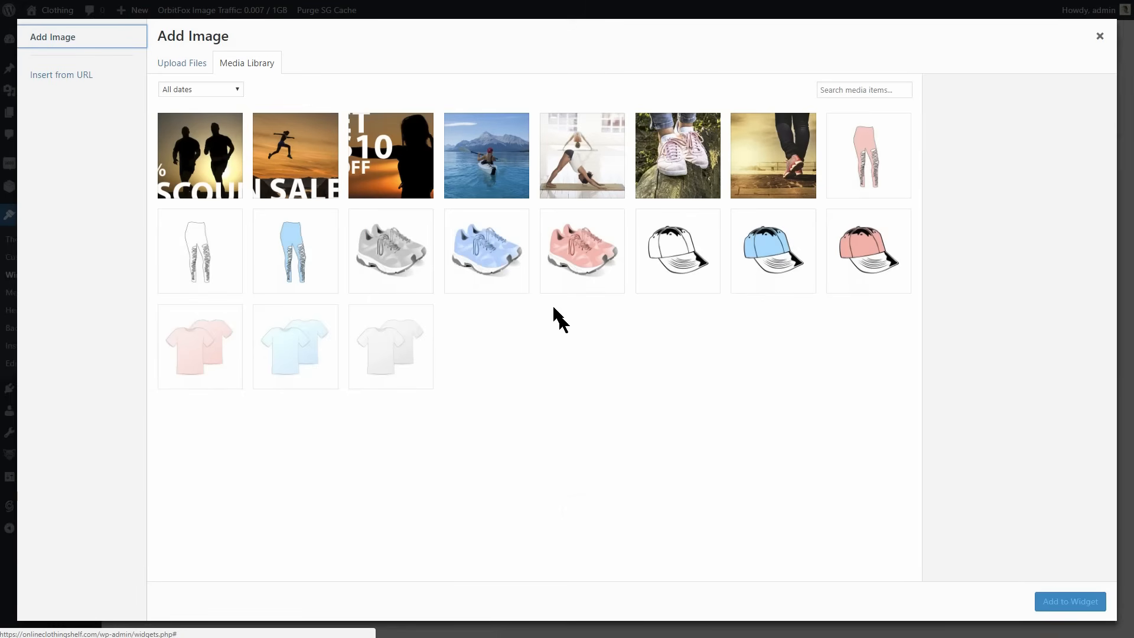
click(295, 160)
click(1069, 604)
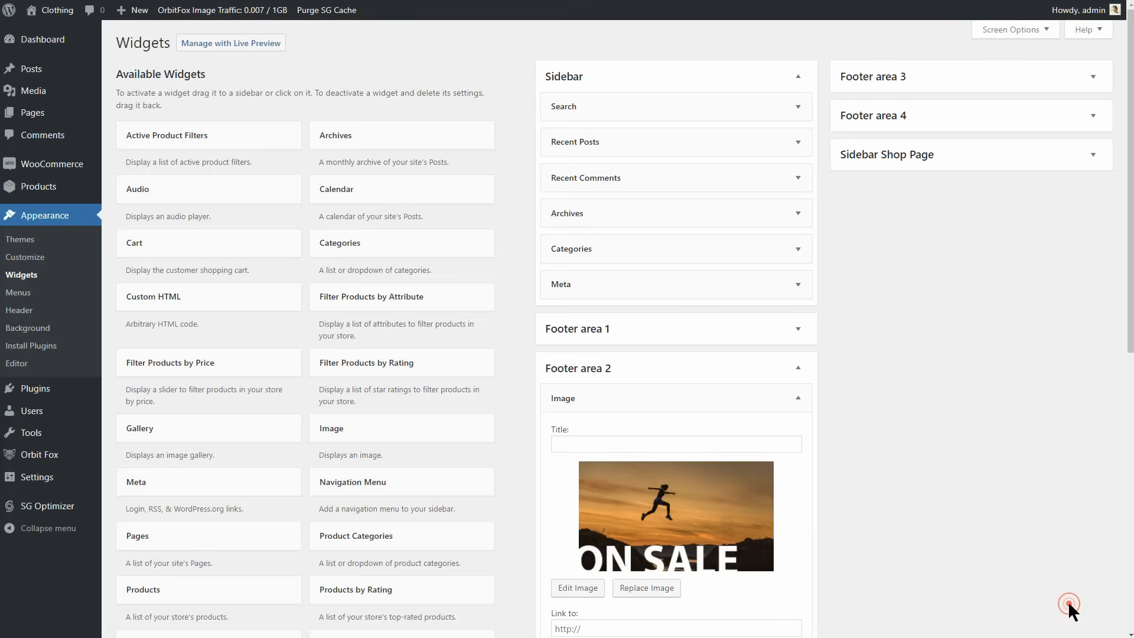
scroll(775, 526, down, 3)
click(783, 458)
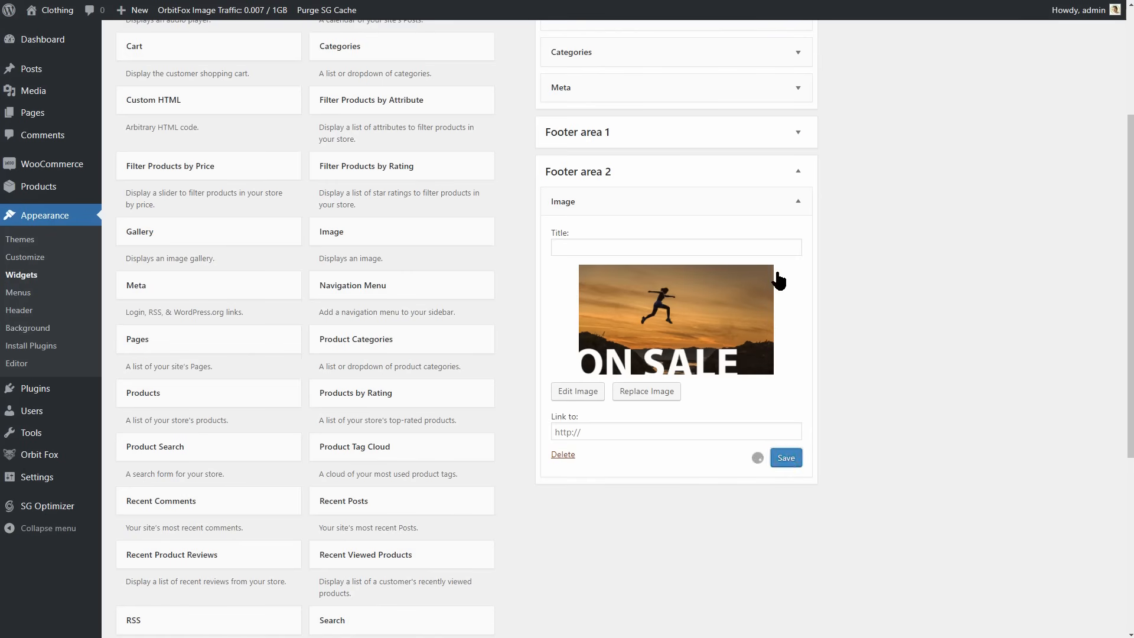
click(797, 172)
scroll(1024, 388, up, 3)
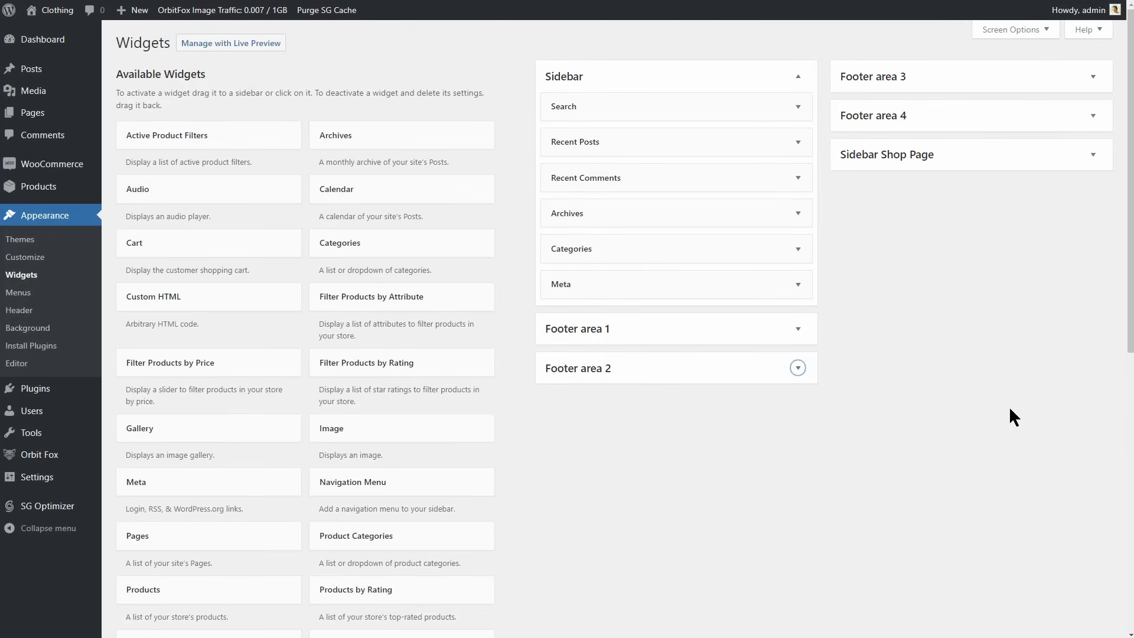
Add a Products widget to Footer area 3 titled Category 1, showing 3 products, and save it.
drag(242, 581, 980, 91)
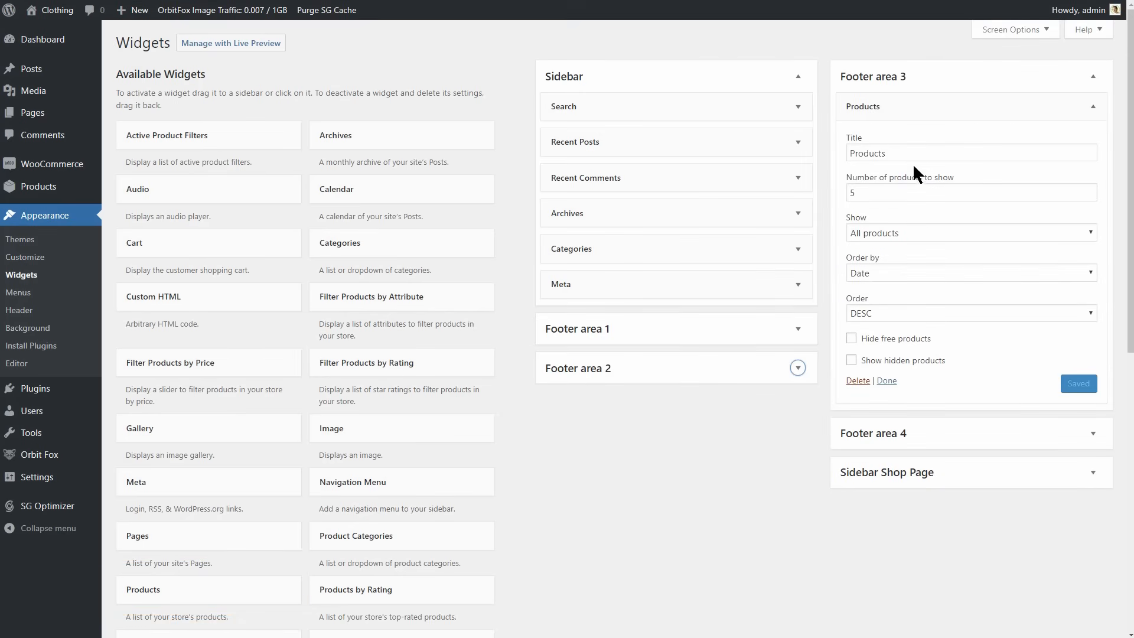
double_click(895, 152)
text(Category 2)
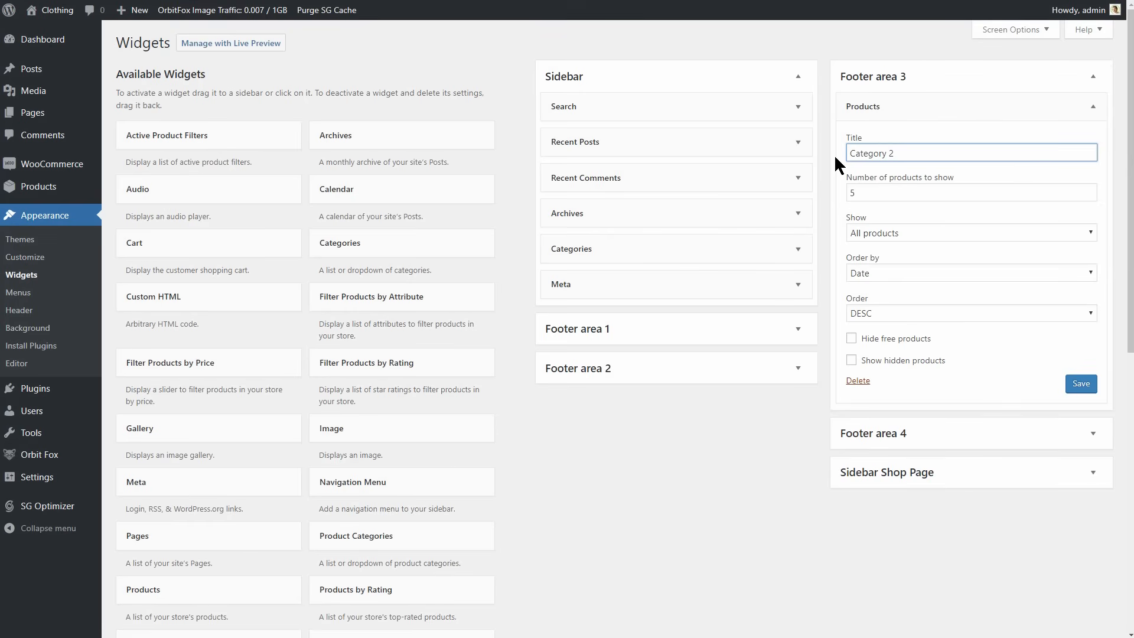
key(BackSpace)
text(1)
click(1087, 197)
click(1080, 384)
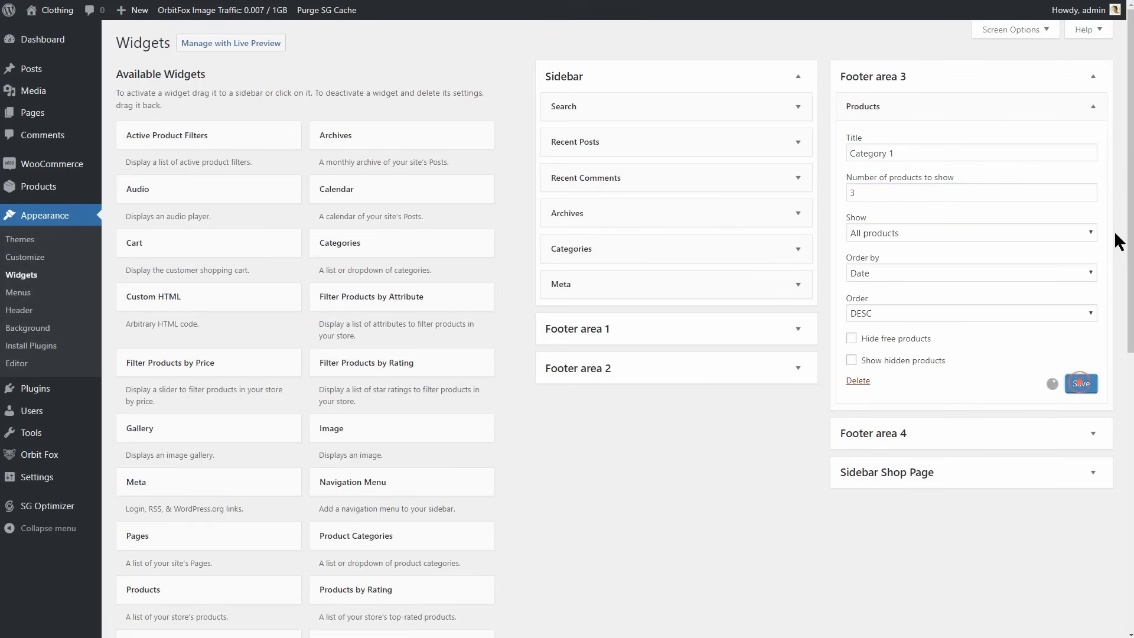
click(1094, 76)
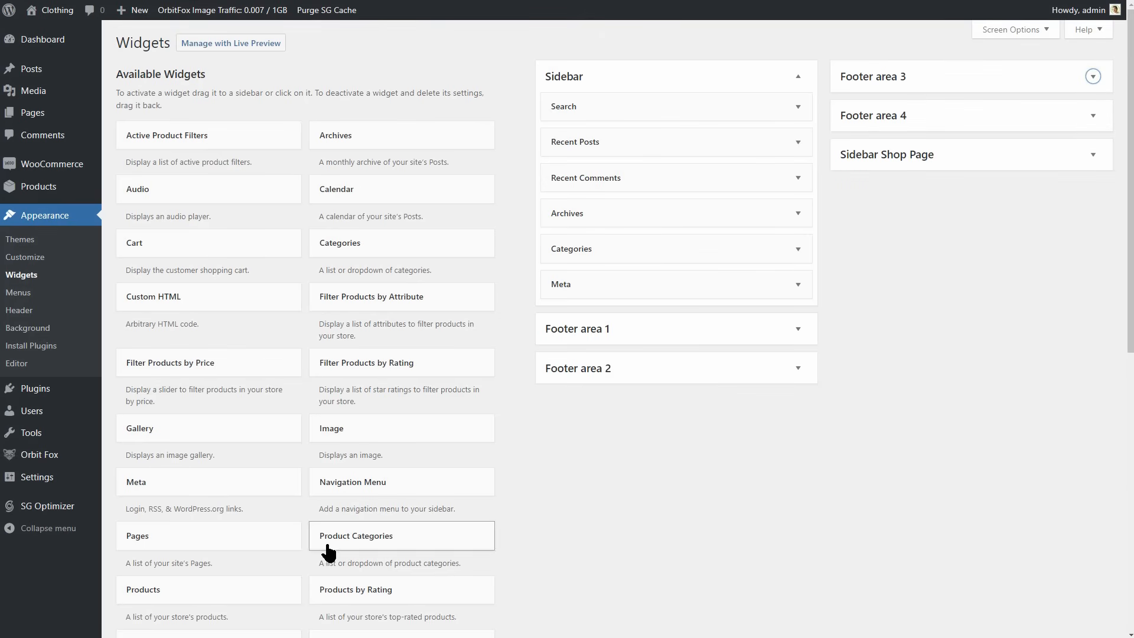
Add a Products widget to Footer area 4 titled Category 2, showing 3 products, and save it.
drag(246, 590, 988, 126)
drag(886, 193, 829, 193)
text(Category 2)
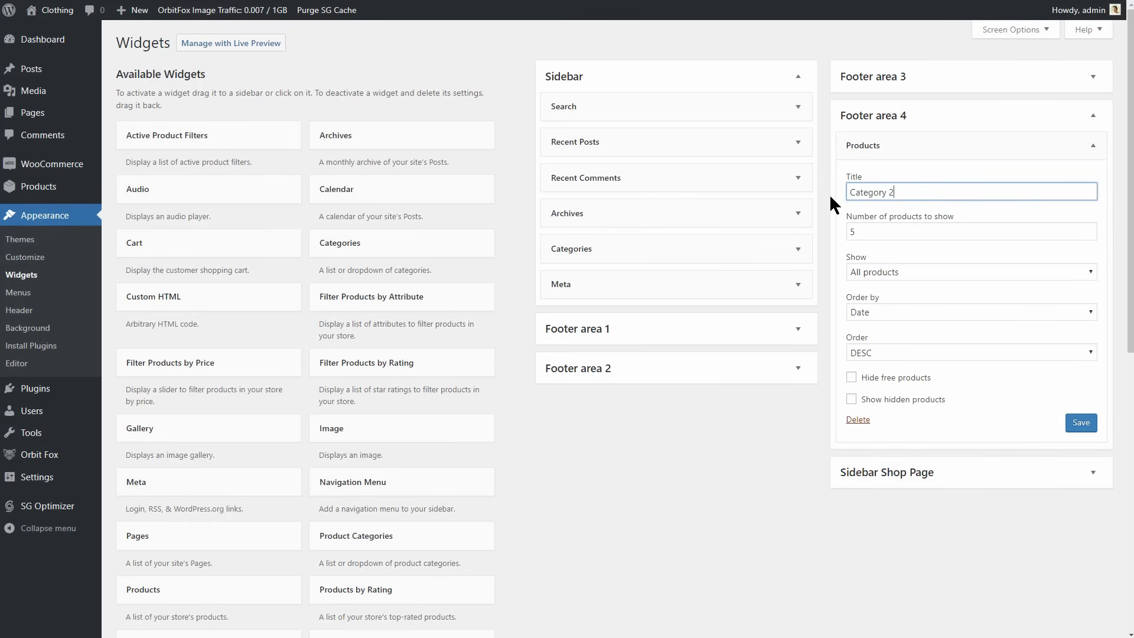
click(1088, 234)
click(1088, 234)
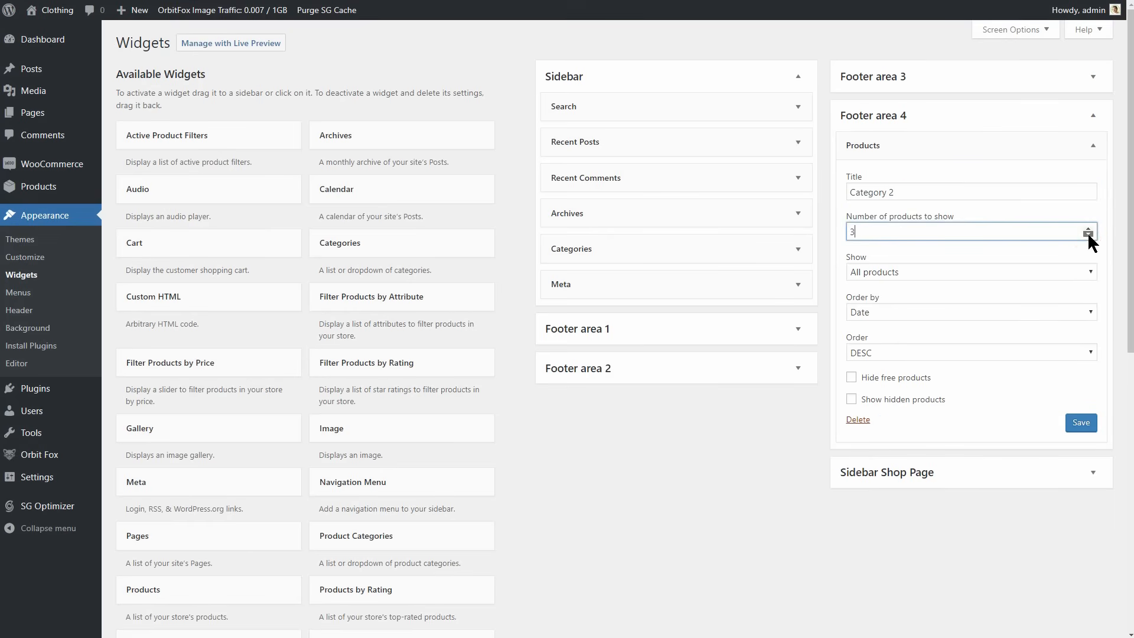
click(1082, 423)
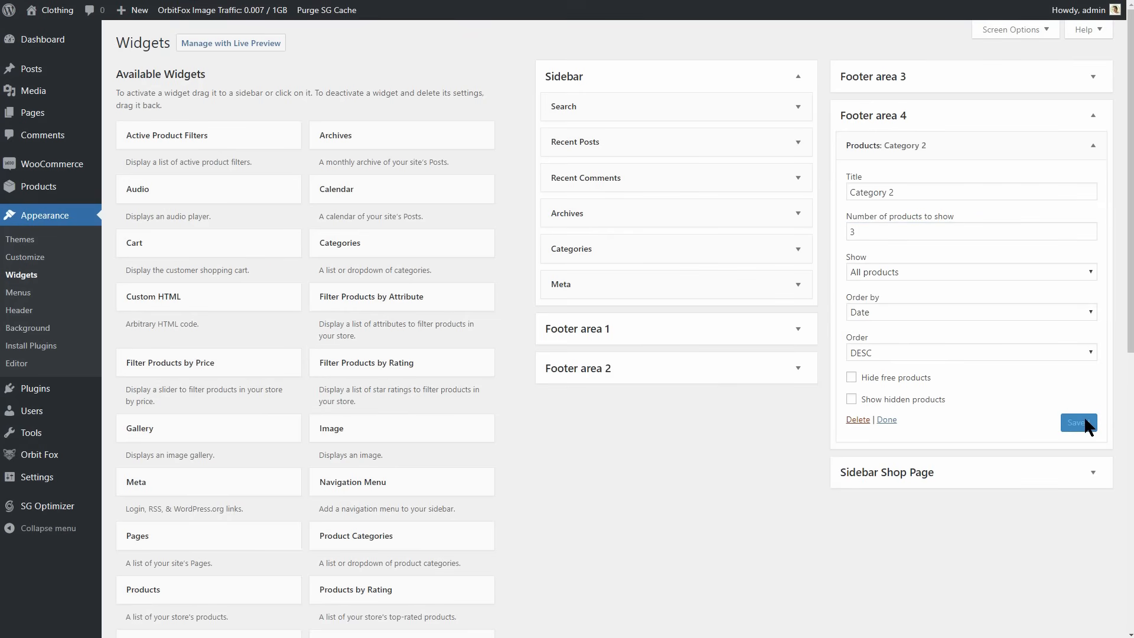
Examine the footer widgets and the cookie notice in the store's preview, and leave the customizer without publishing.
mouse_move(53, 12)
click(50, 33)
scroll(643, 422, down, 20)
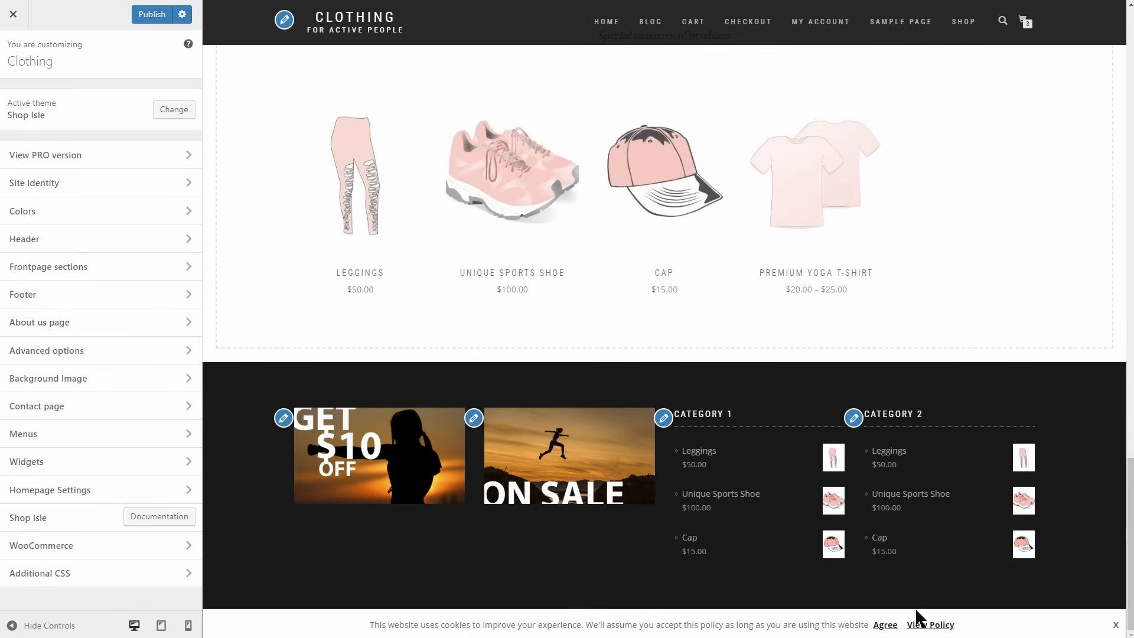
click(18, 16)
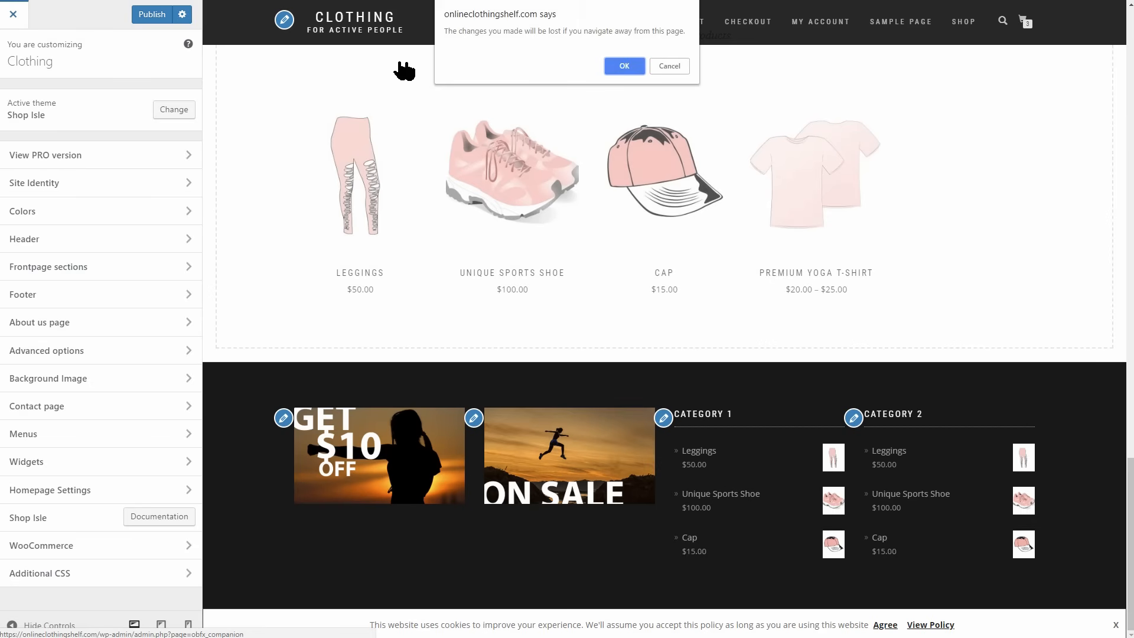
click(617, 66)
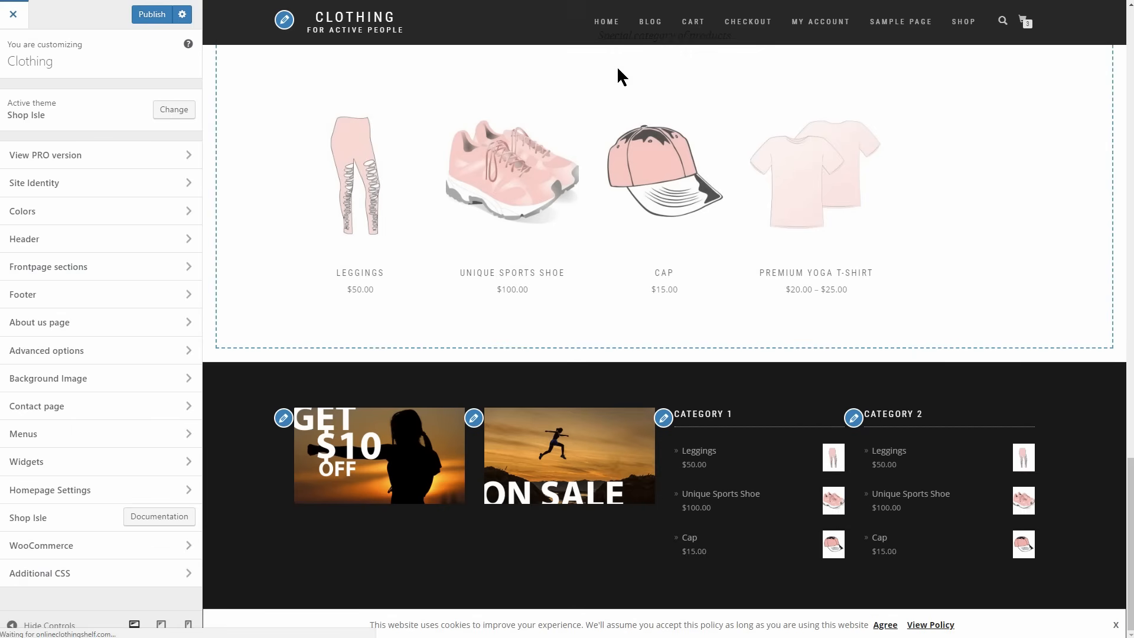
Create a new Privacy Policy page from the site's privacy settings, look through its template text and publish it.
scroll(597, 401, down, 5)
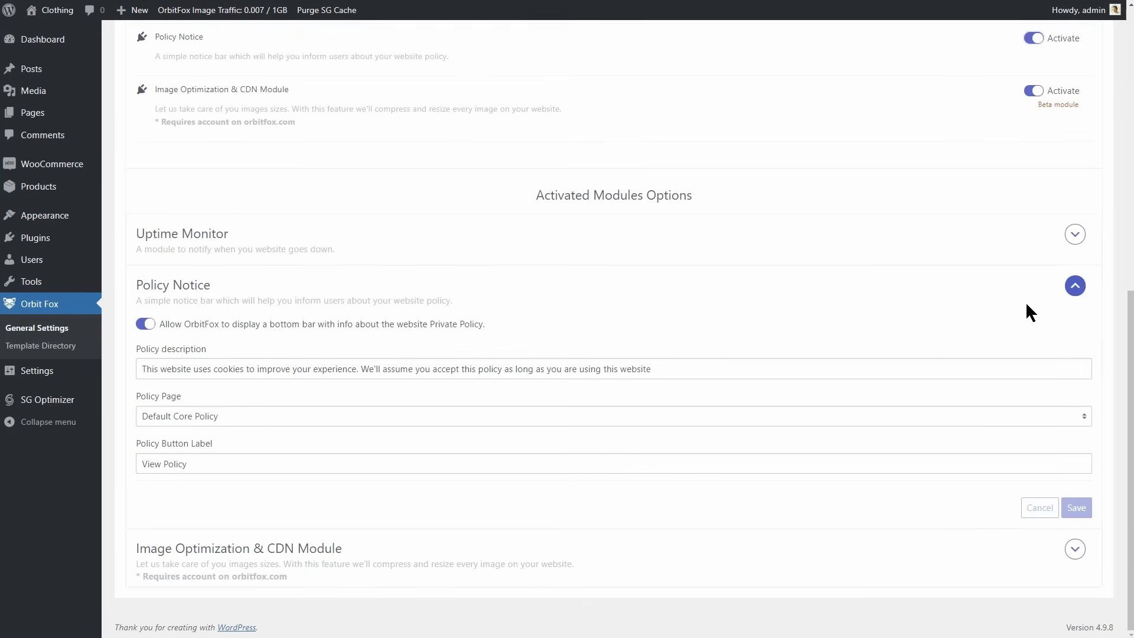
mouse_move(57, 372)
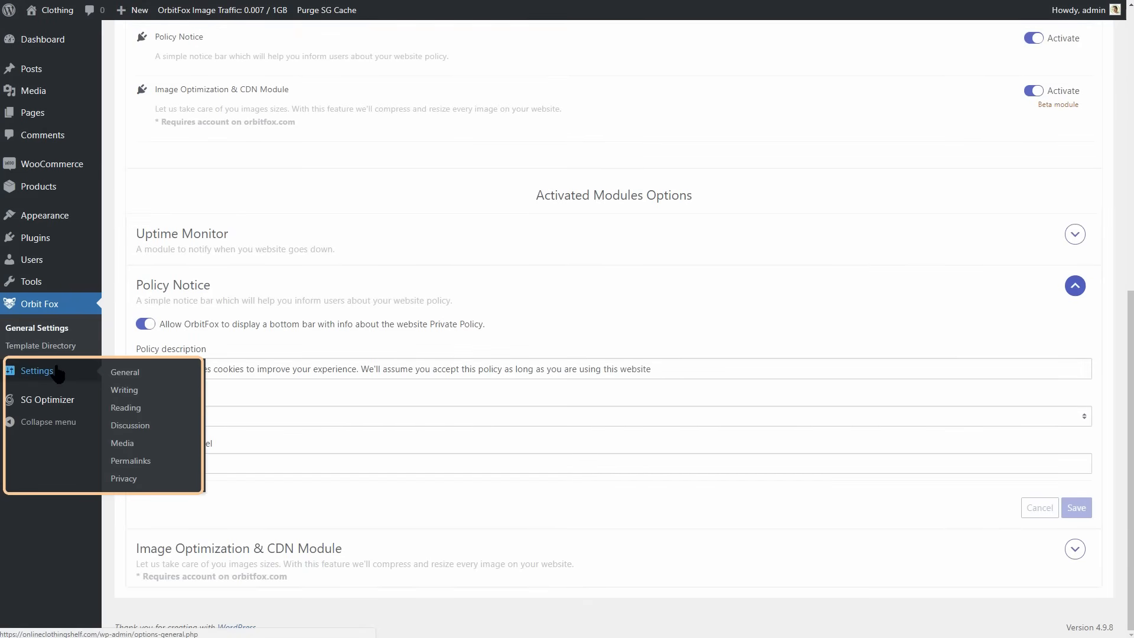
click(124, 478)
click(324, 271)
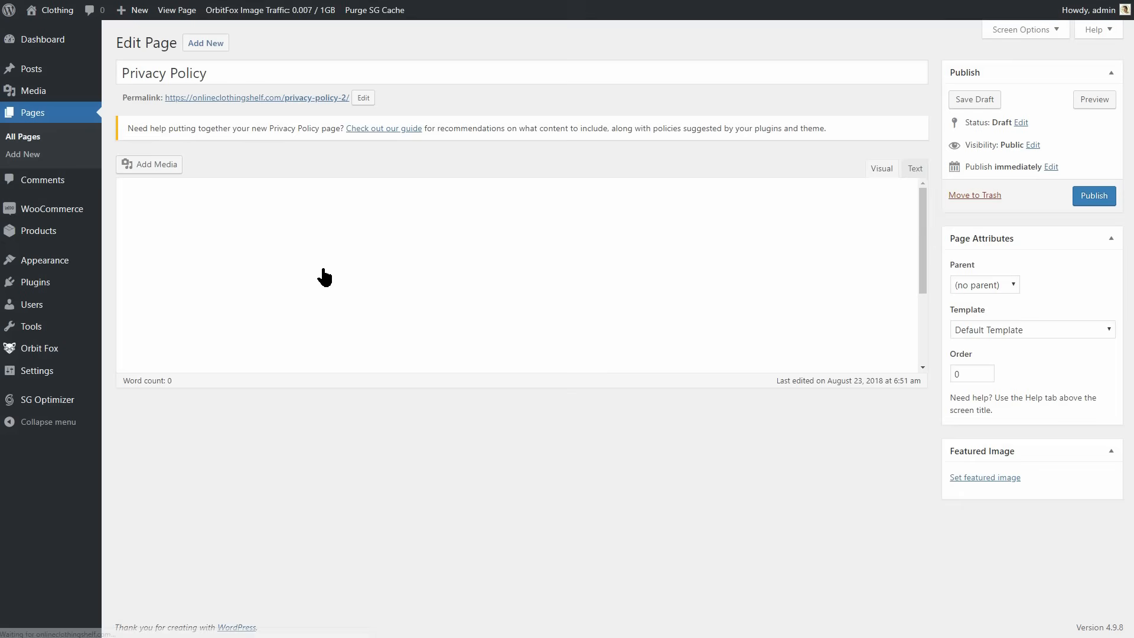
scroll(307, 273, down, 10)
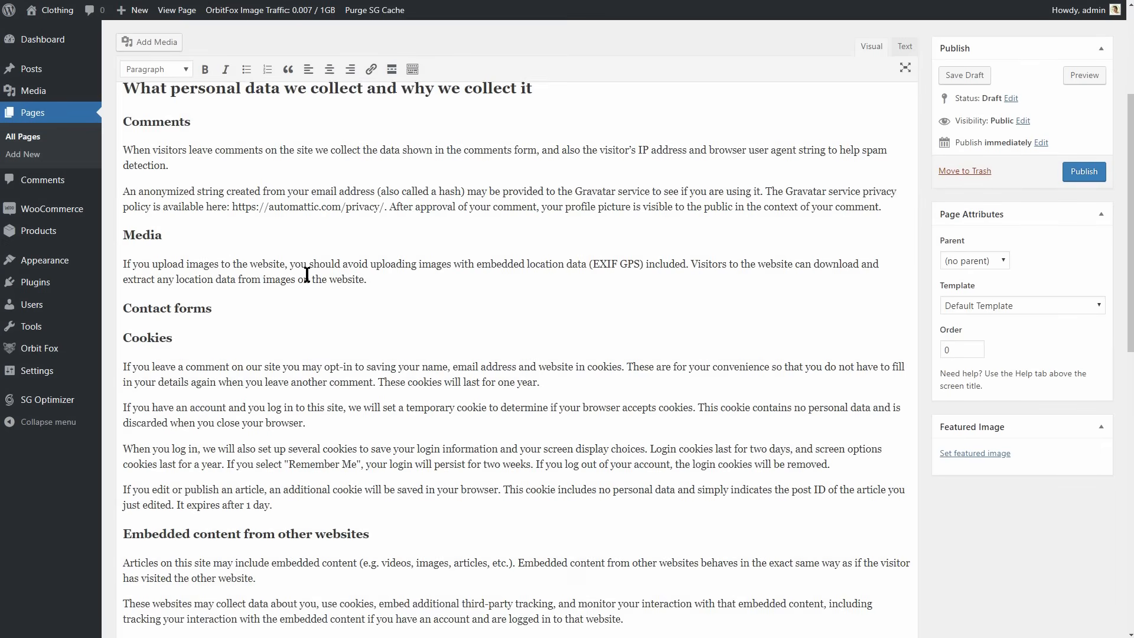
scroll(307, 273, down, 8)
scroll(307, 273, up, 15)
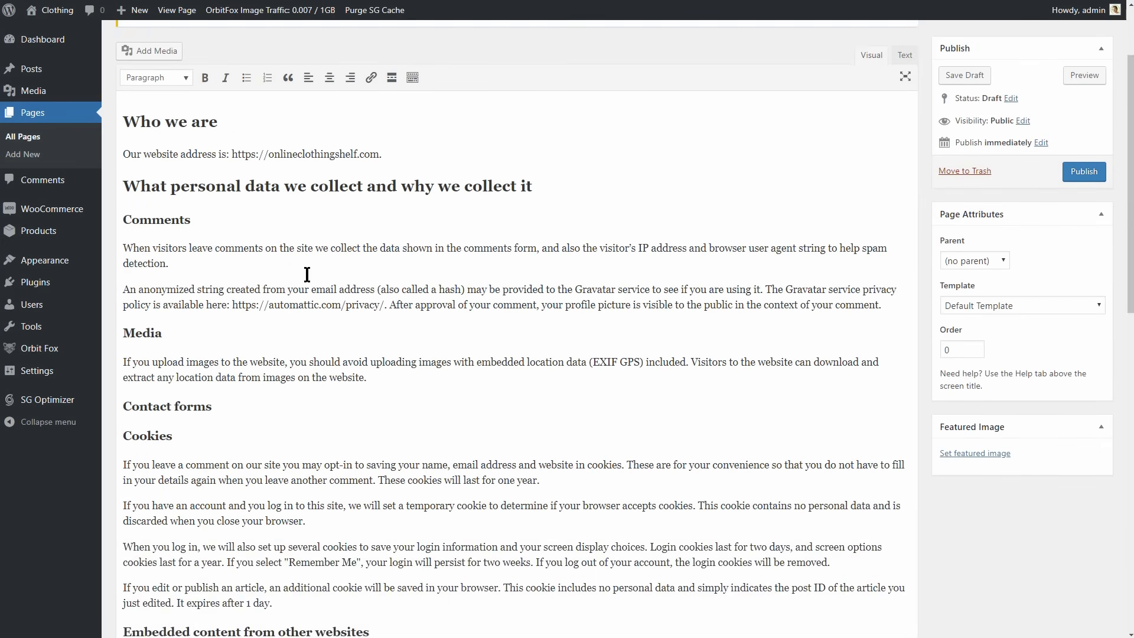
click(1070, 201)
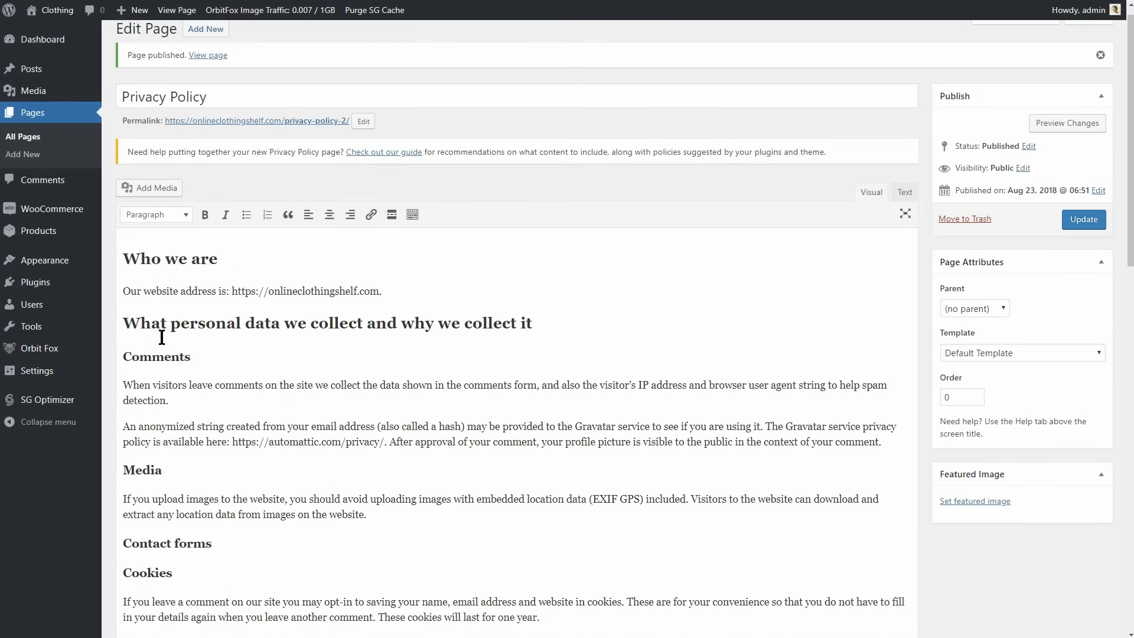
Set the Policy Page of Orbit Fox's Policy Notice module to Privacy Policy, review its description and button label, and save.
mouse_move(65, 355)
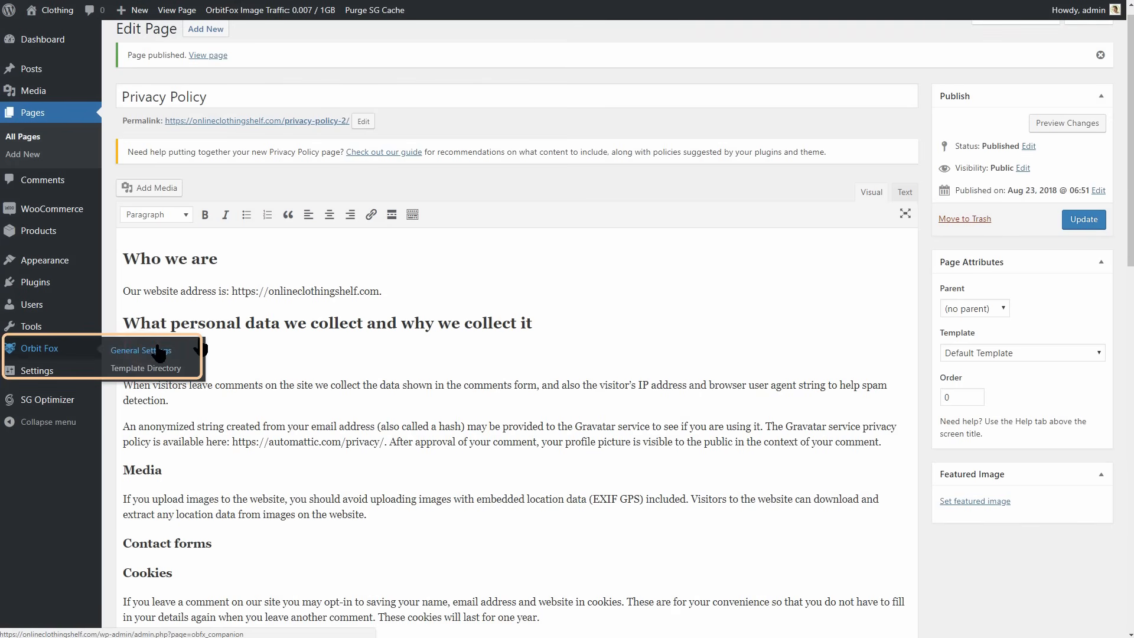
click(126, 350)
scroll(585, 366, down, 5)
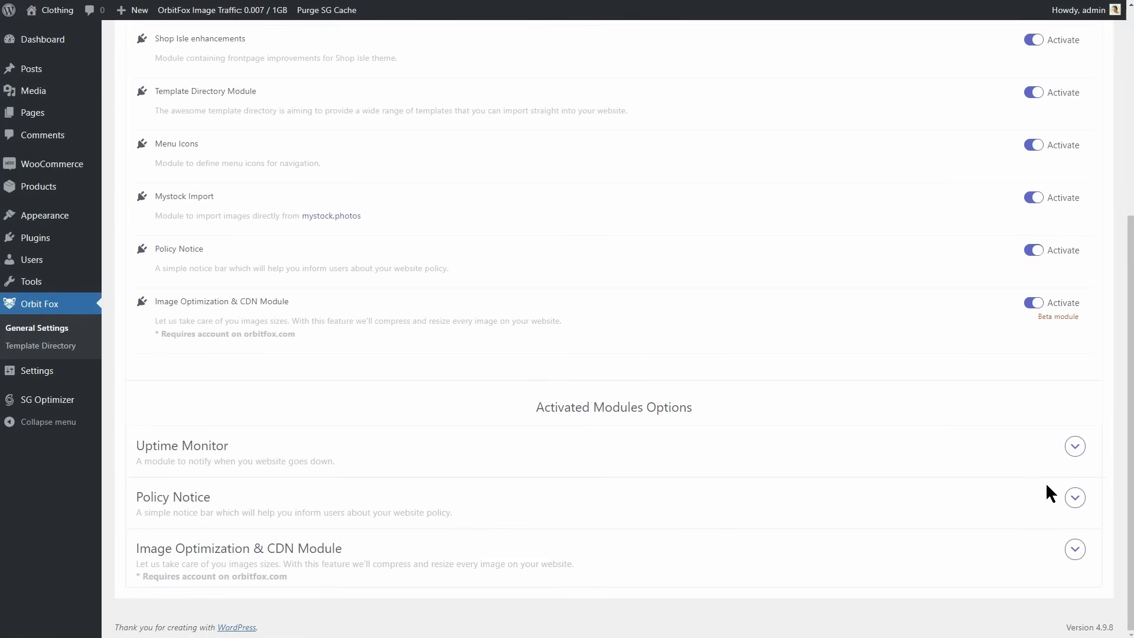
click(1072, 497)
scroll(856, 443, down, 3)
click(760, 416)
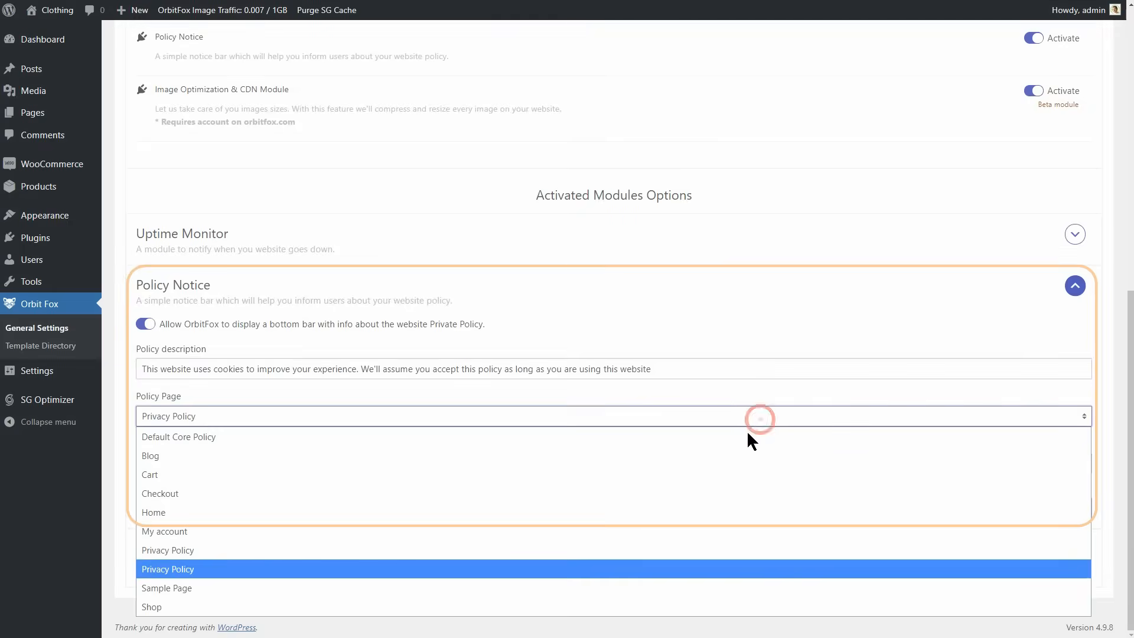
click(543, 550)
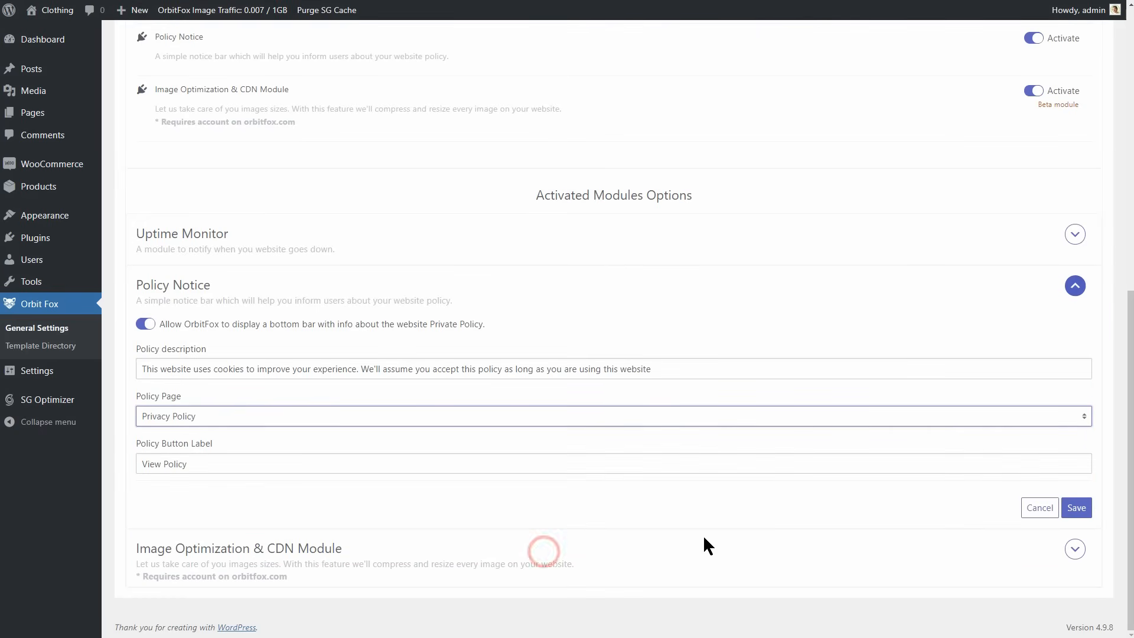
drag(679, 369, 132, 372)
drag(228, 461, 139, 463)
click(1076, 511)
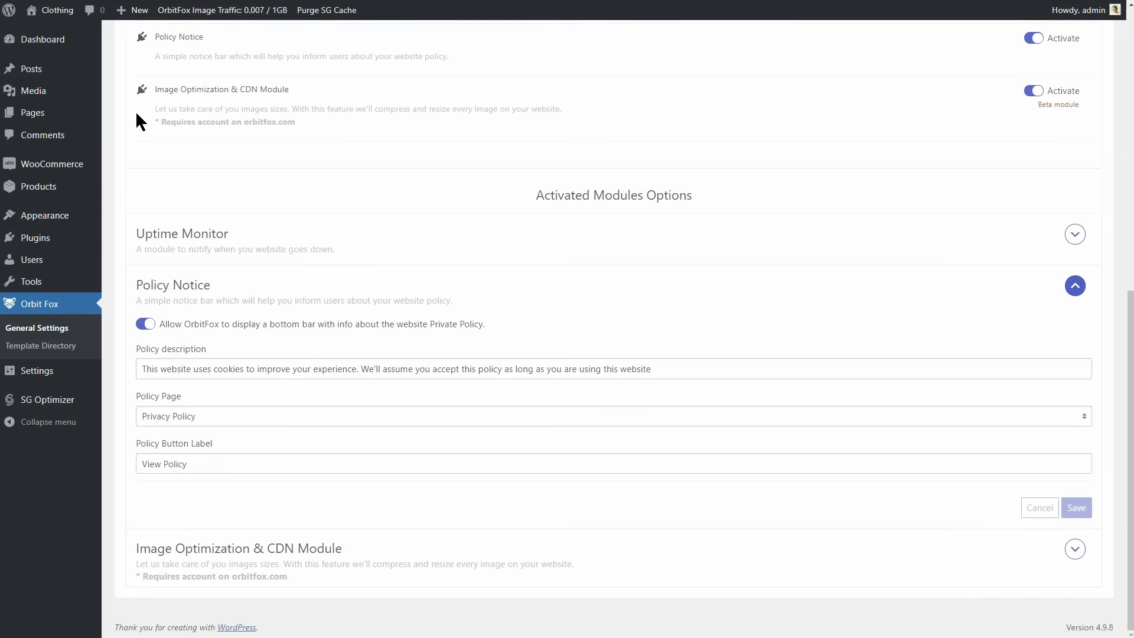
Read the customizer's instructions for the About us page, and leave the customizer without publishing.
mouse_move(83, 221)
click(126, 232)
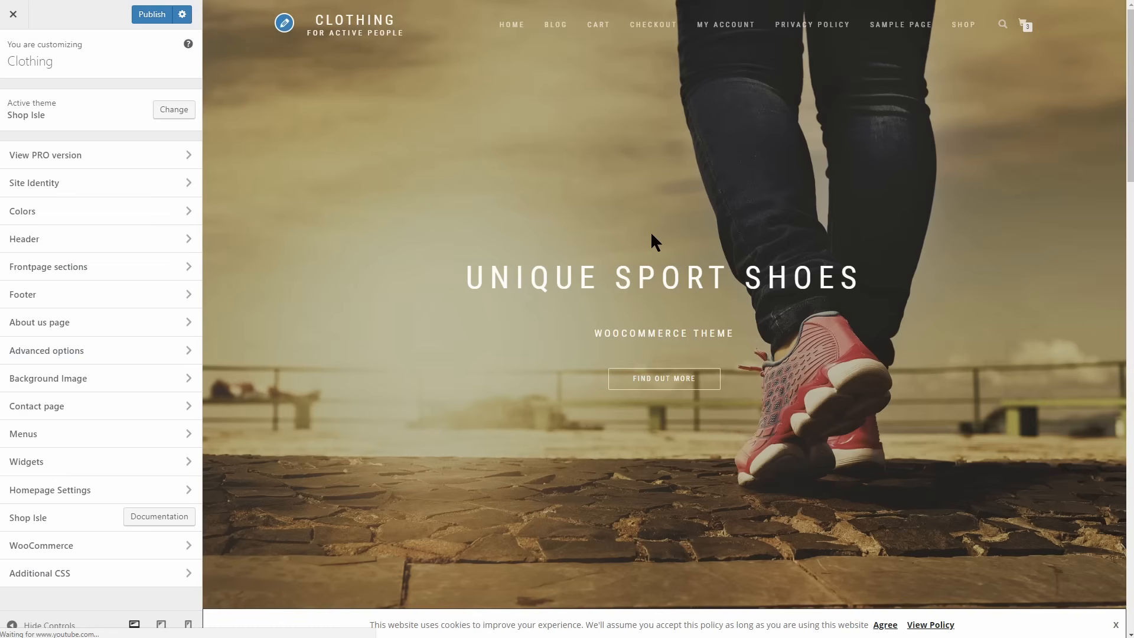
click(184, 322)
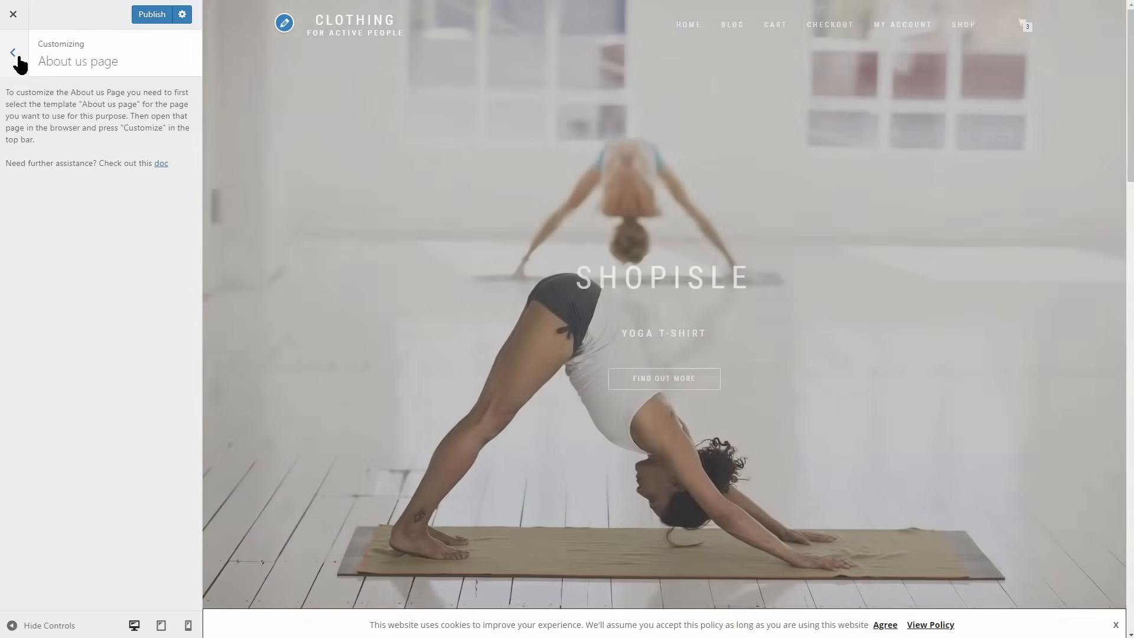
click(18, 57)
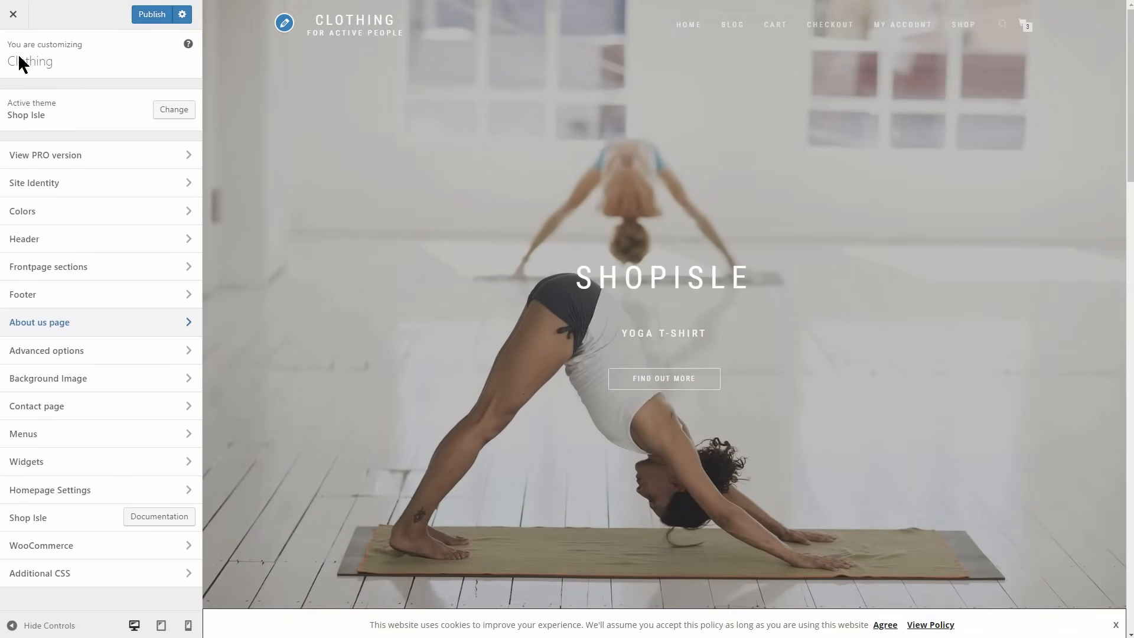
click(13, 13)
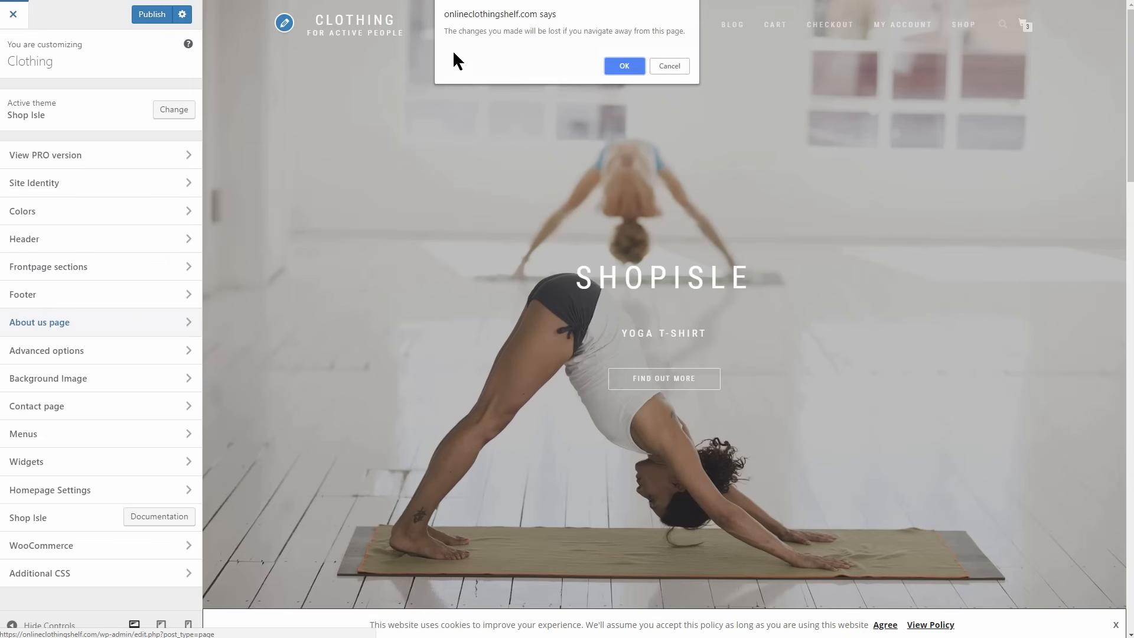
click(624, 66)
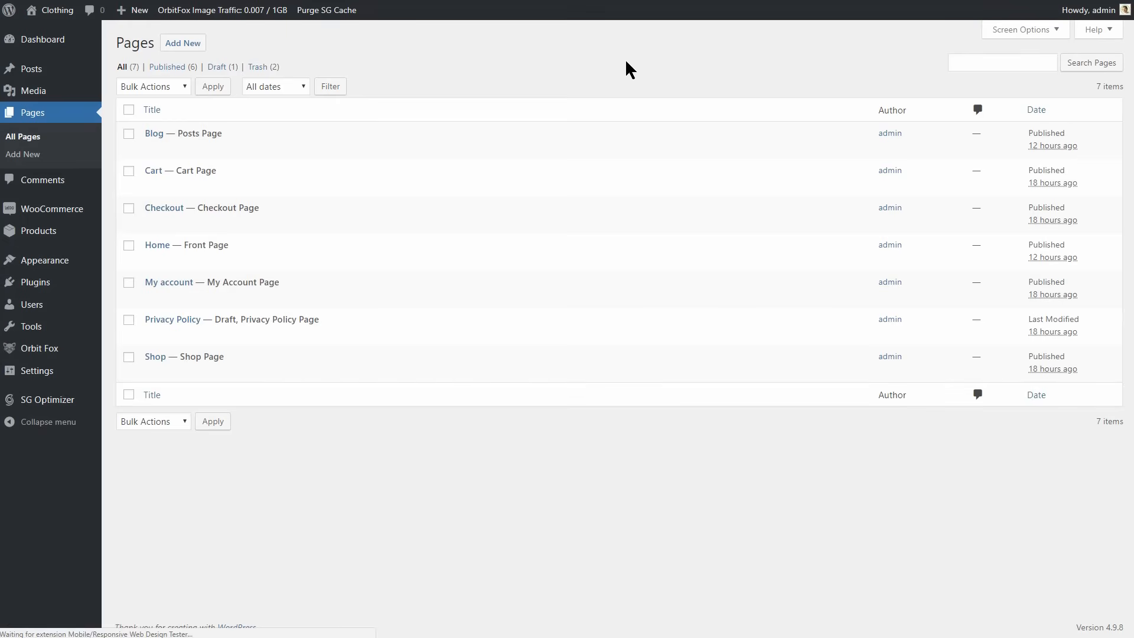
Add a new page titled About Us, assign it the About Us Template and publish it.
click(198, 47)
click(196, 70)
text(About Us)
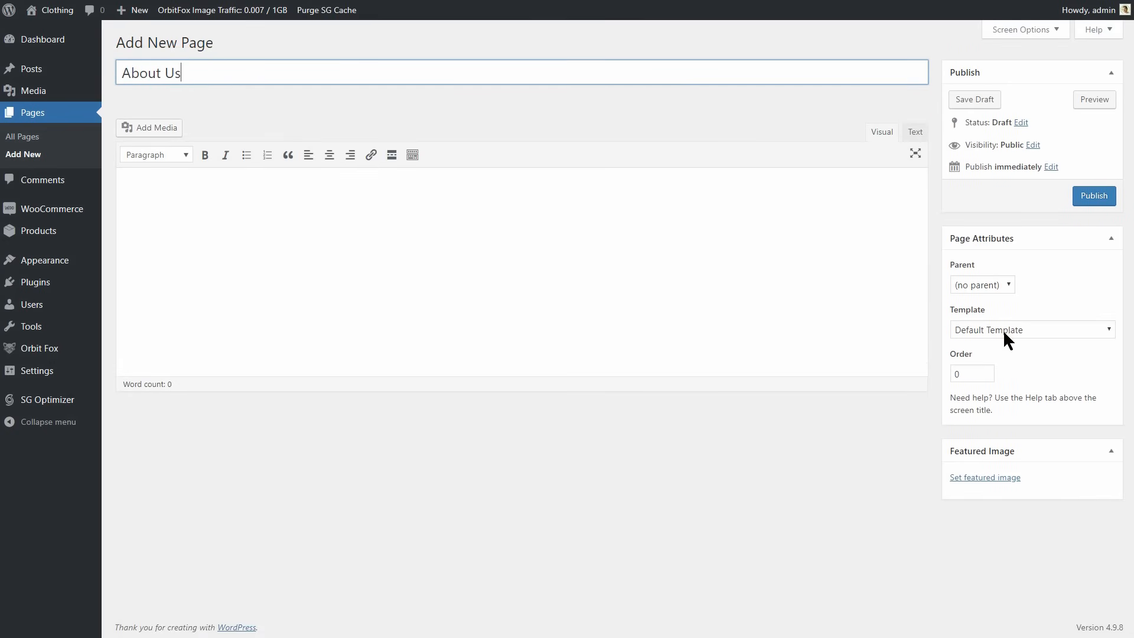
click(1007, 331)
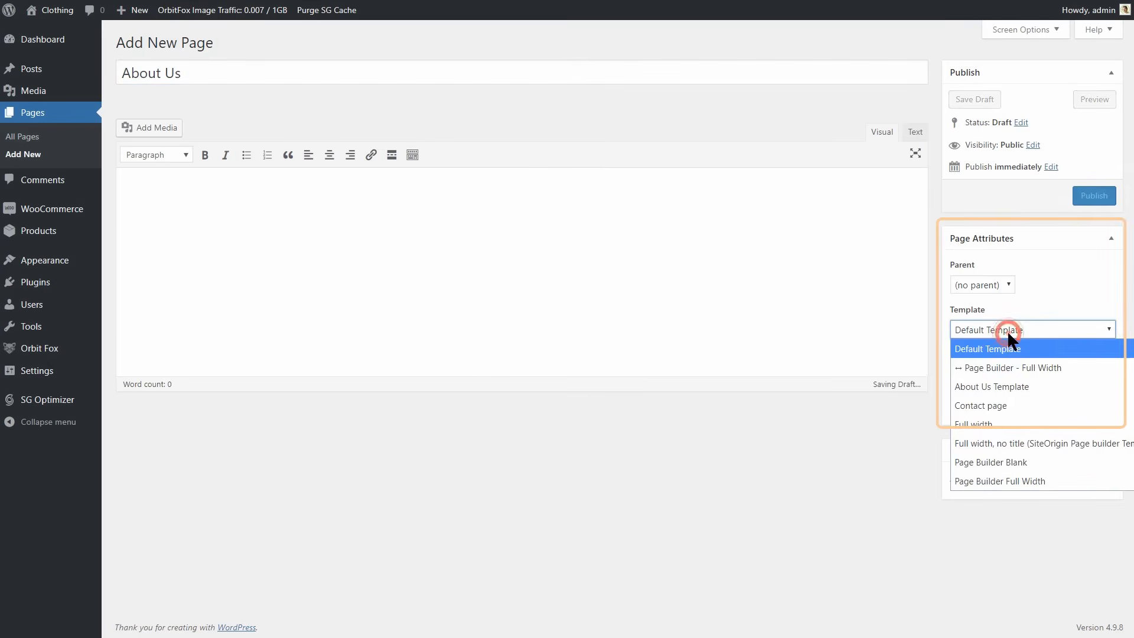
click(1016, 384)
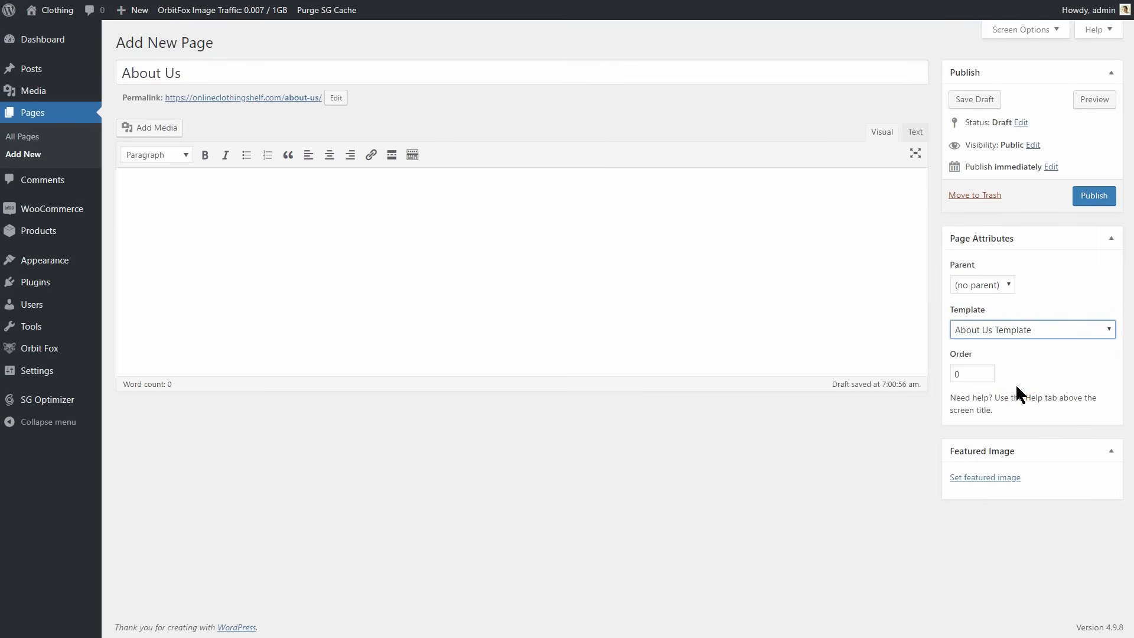
click(1093, 196)
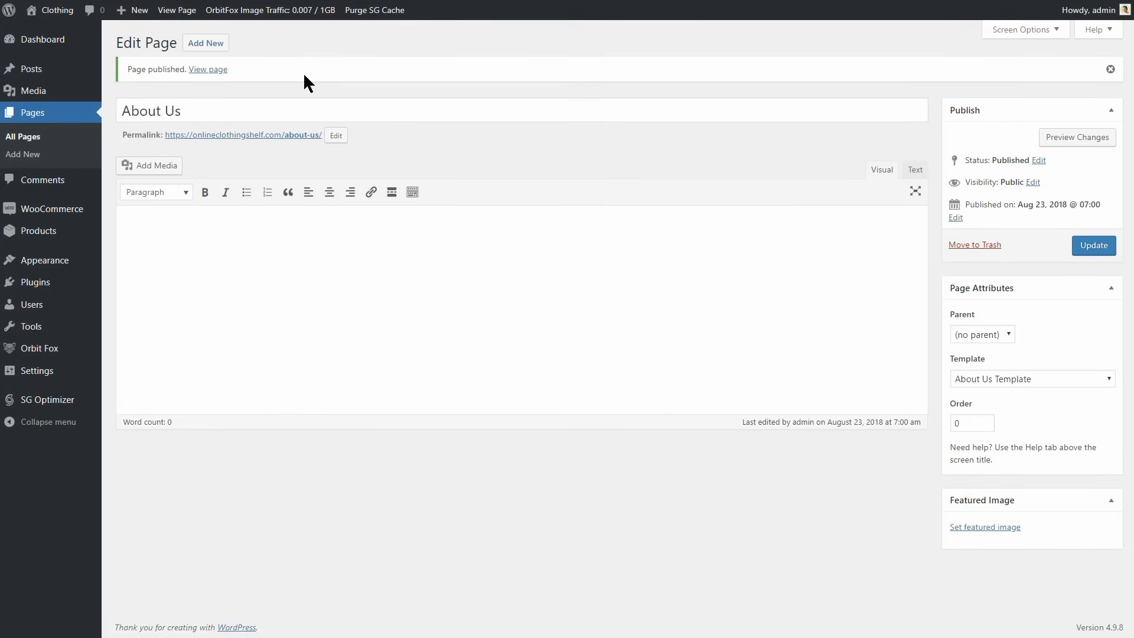
View the About Us page in the customizer and examine the settings of its Our team, Video and Our advantages sections.
click(208, 70)
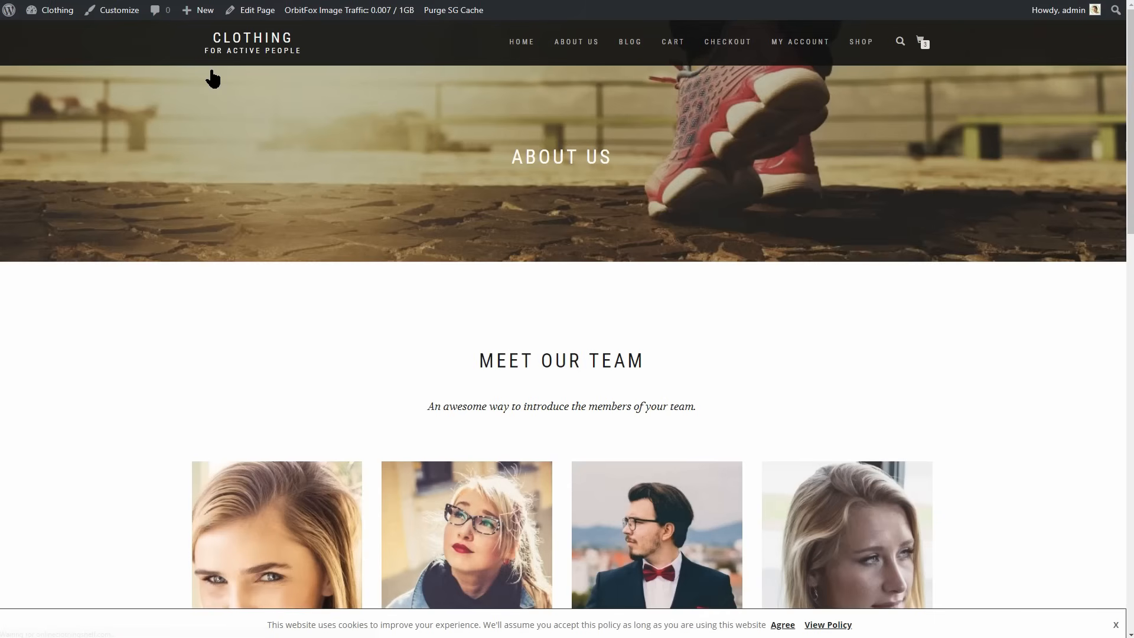
click(116, 18)
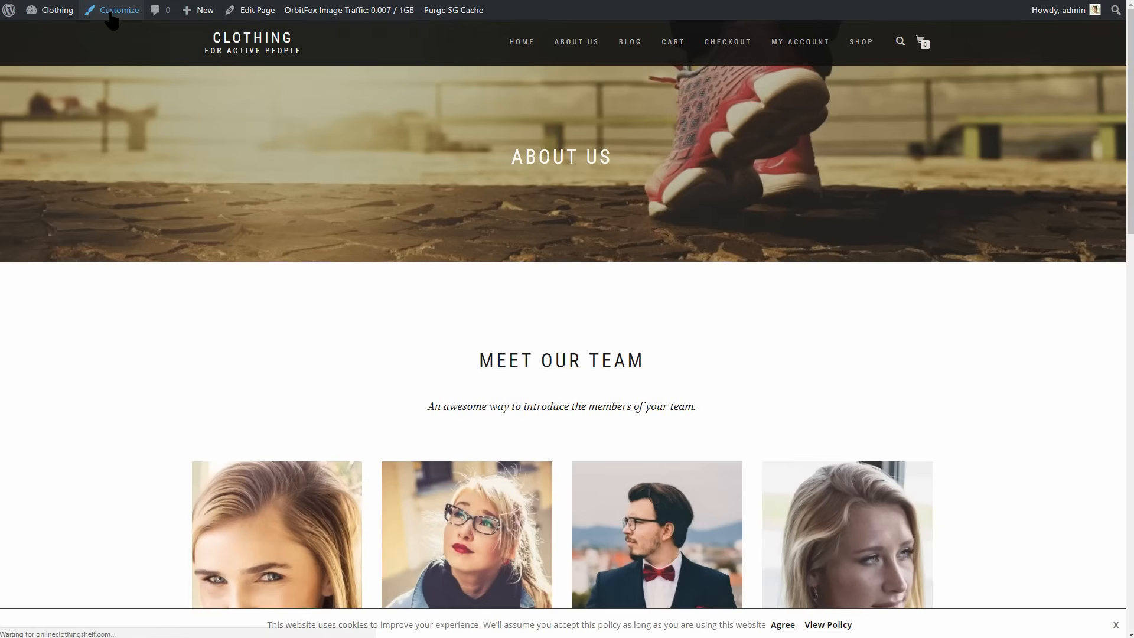
scroll(567, 314, down, 3)
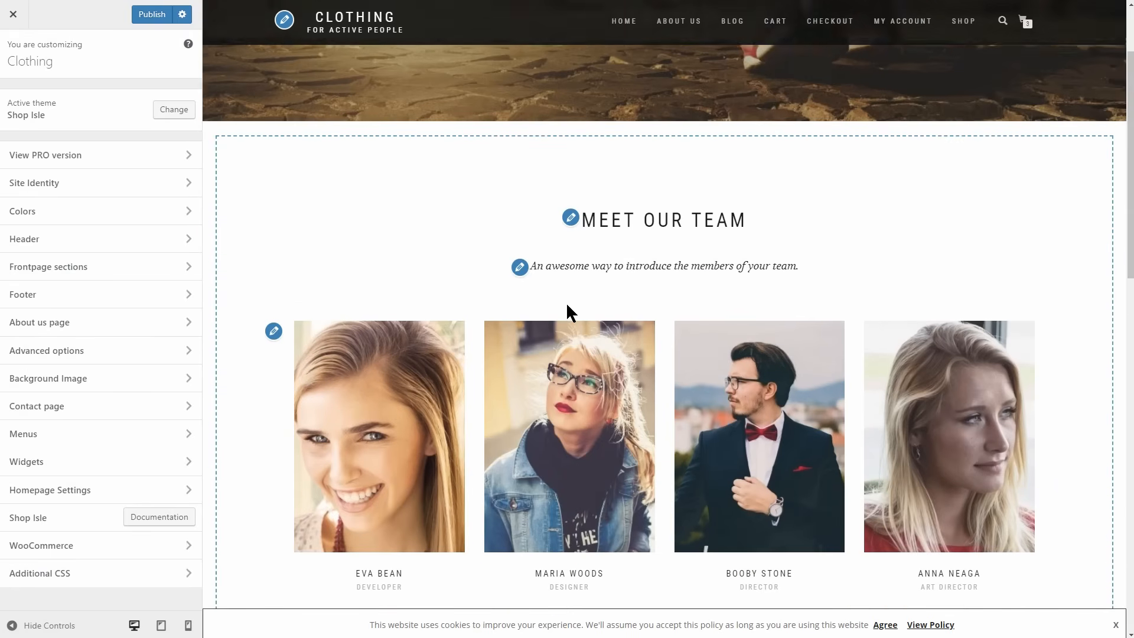
click(274, 269)
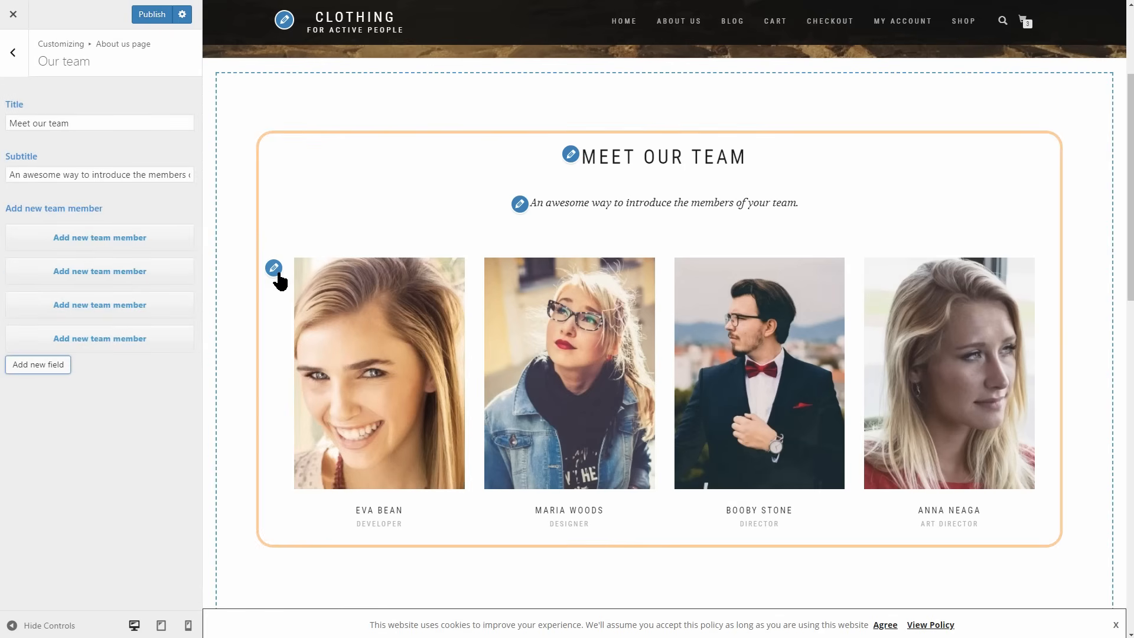
scroll(582, 365, down, 3)
scroll(581, 361, down, 5)
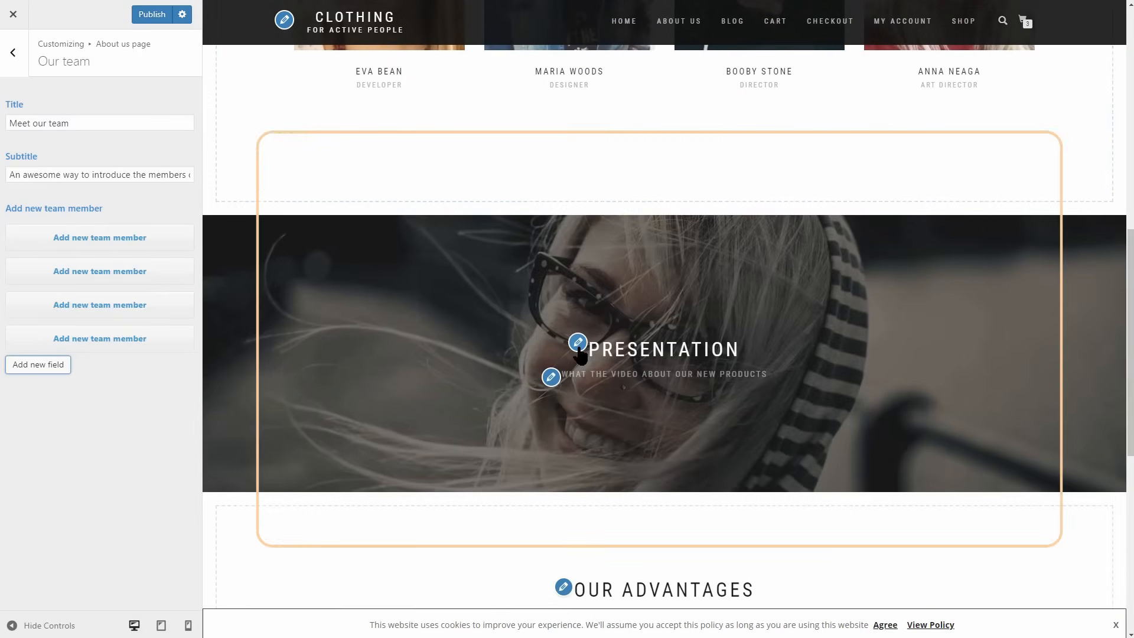
click(579, 353)
scroll(576, 348, down, 4)
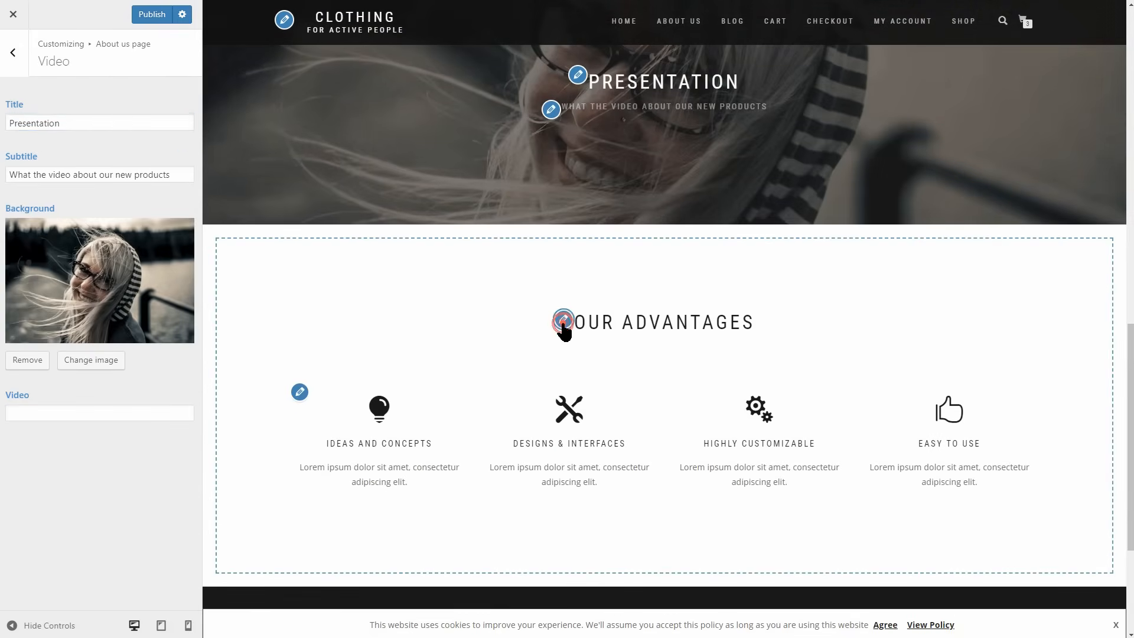
click(562, 322)
scroll(564, 327, down, 4)
scroll(561, 320, up, 10)
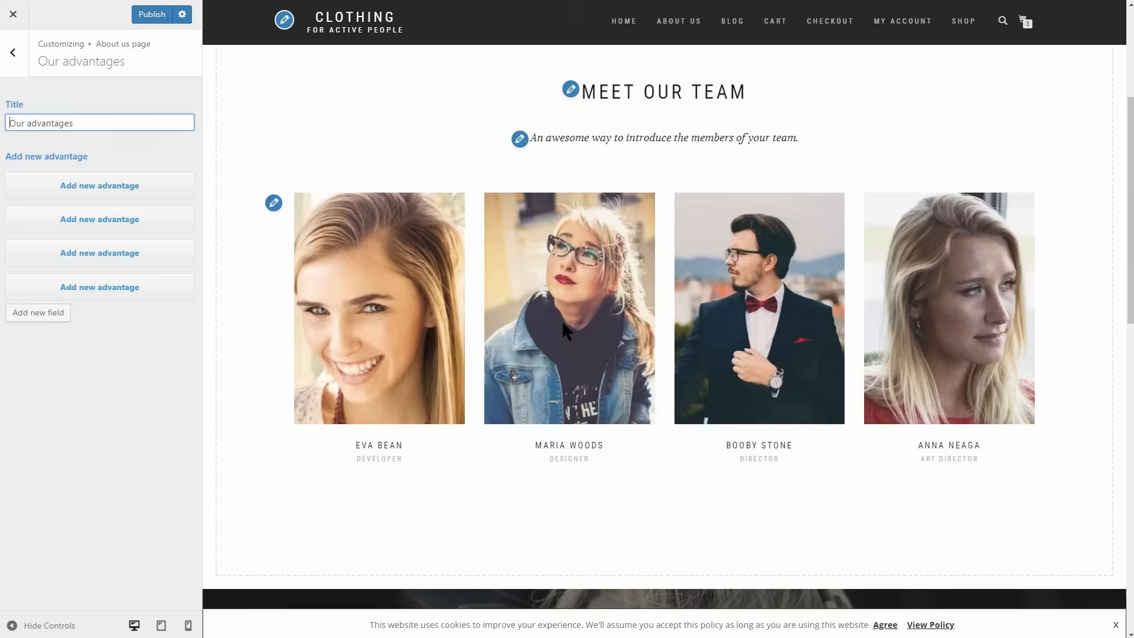
Read the customizer's instructions for the Contact page, publish the customizer changes and leave it.
click(17, 54)
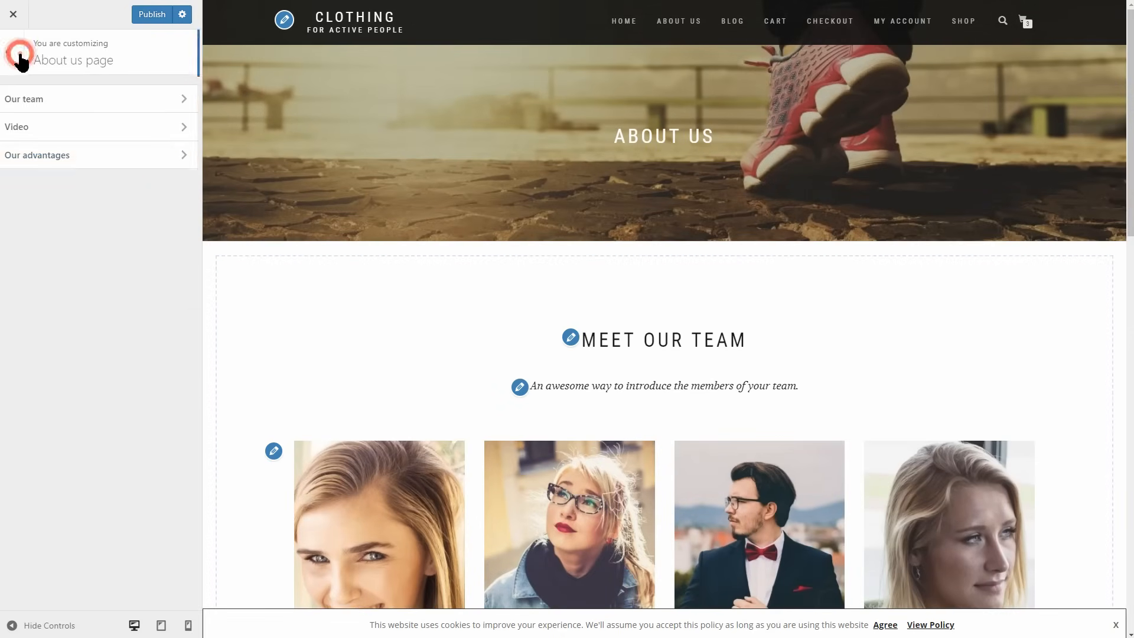
click(17, 56)
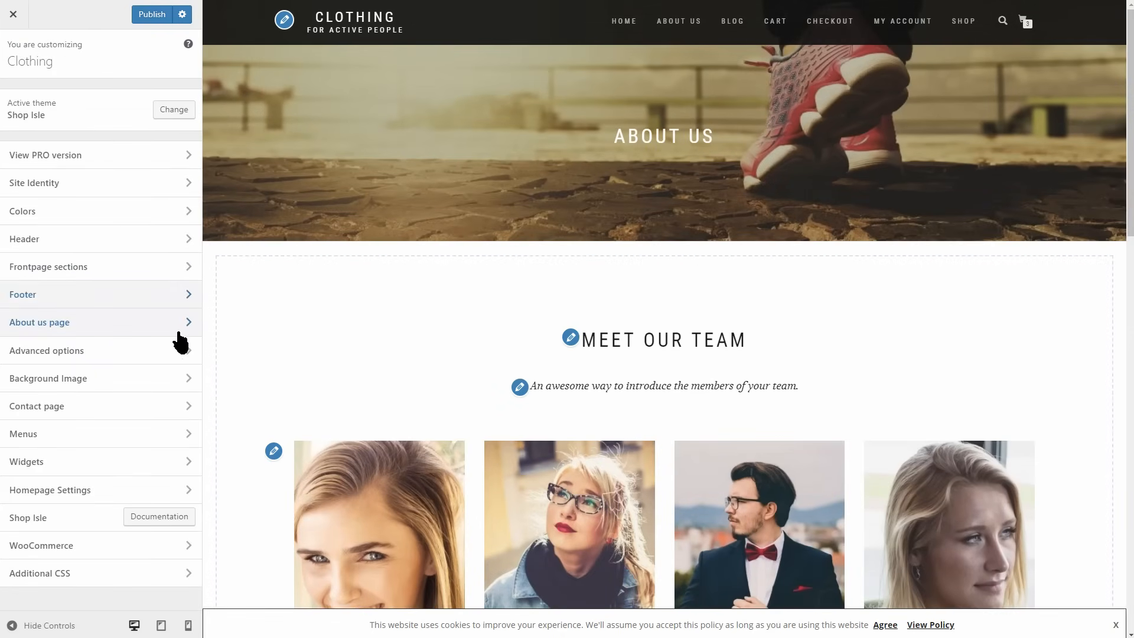
click(189, 409)
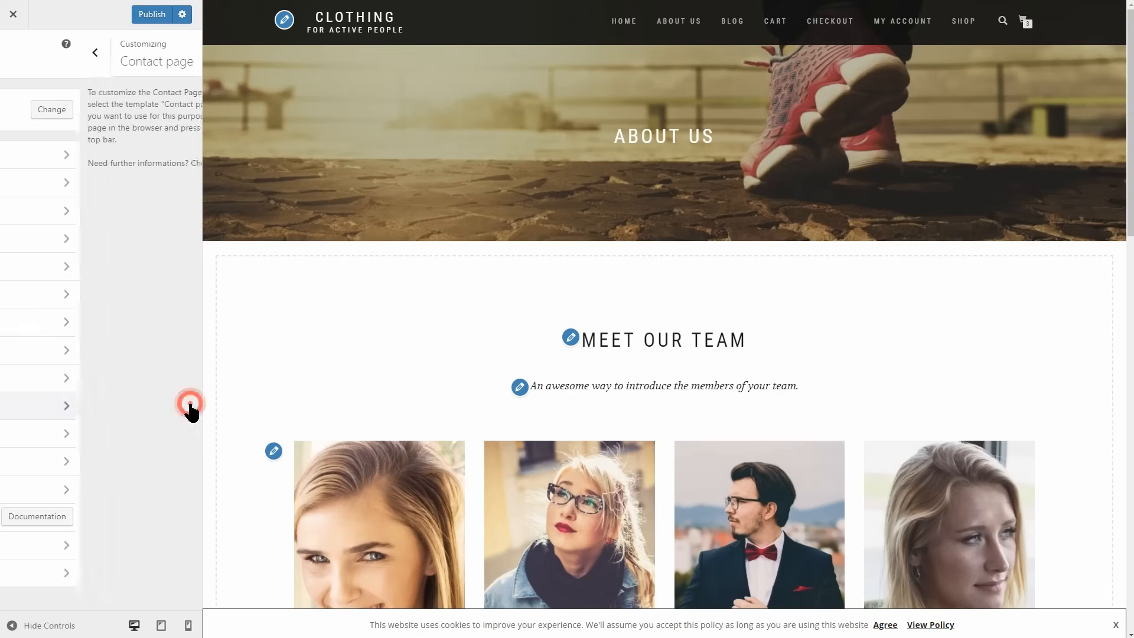
click(152, 16)
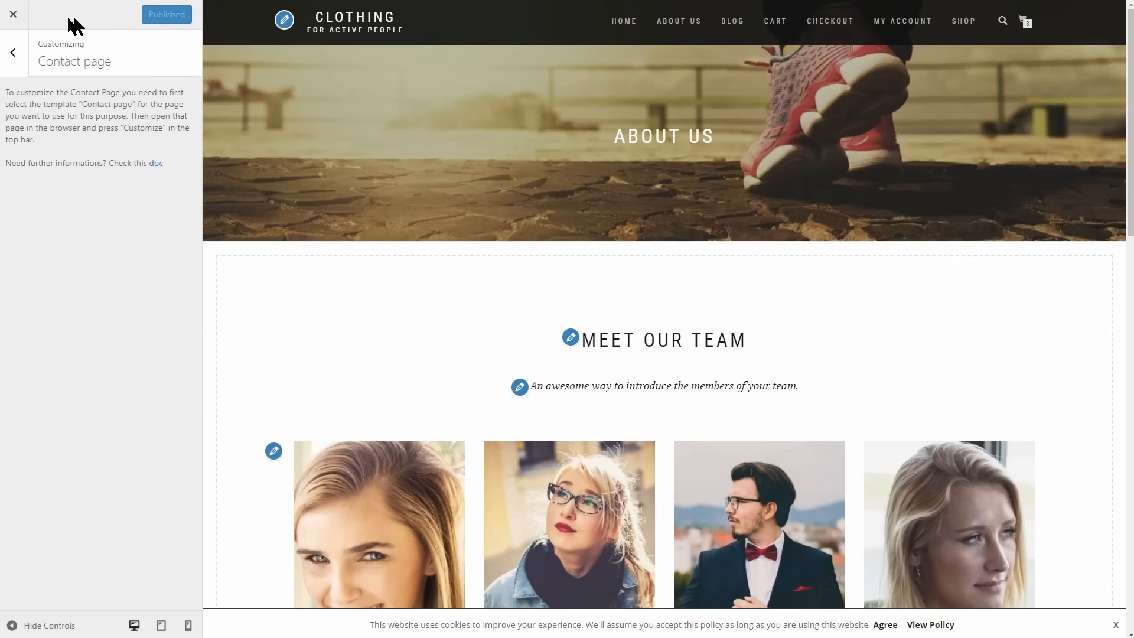
click(14, 17)
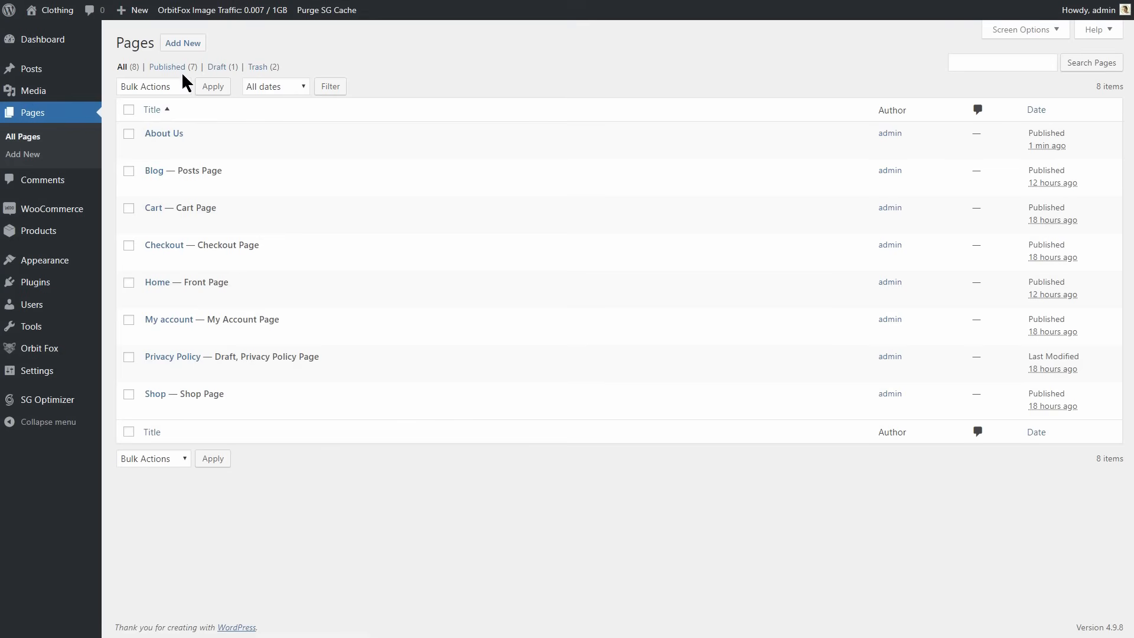
Add a new page titled Contact, assign it the Contact page template and publish it.
click(183, 45)
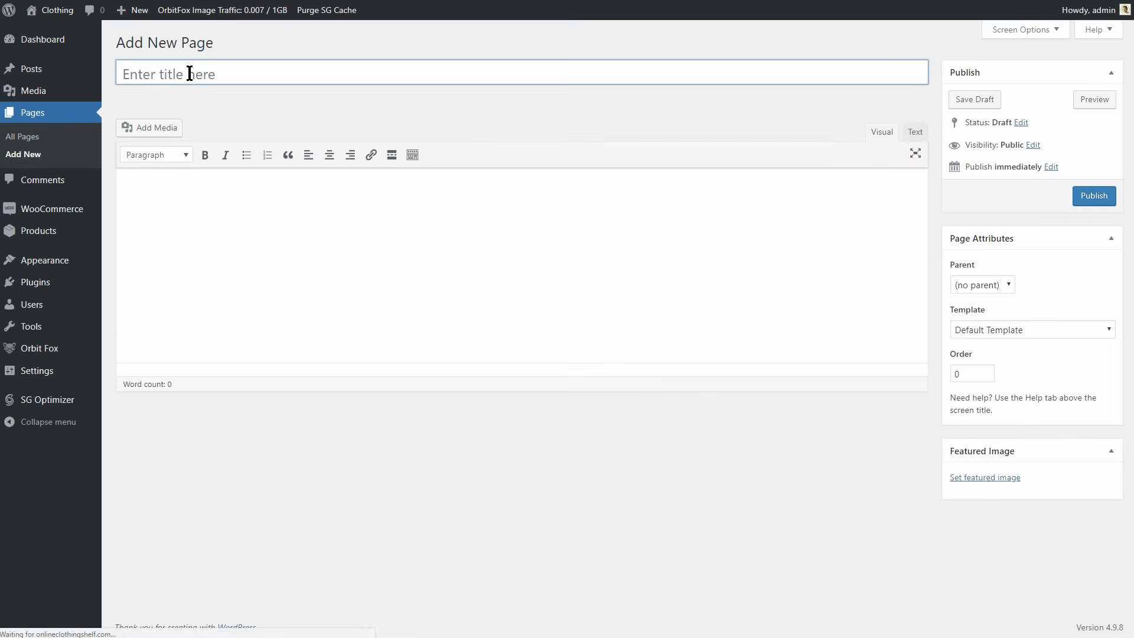
click(190, 72)
text(Contact)
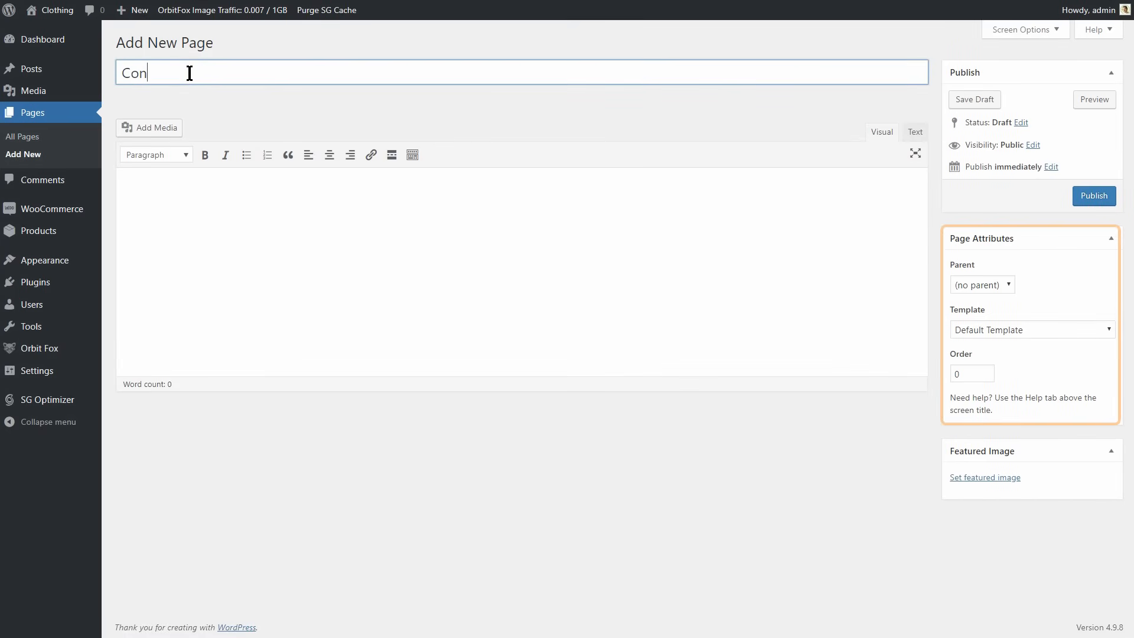
click(1003, 328)
click(983, 403)
click(1089, 204)
Open the customizer for the new Contact page and bring up its Contact page settings.
mouse_move(74, 262)
click(135, 280)
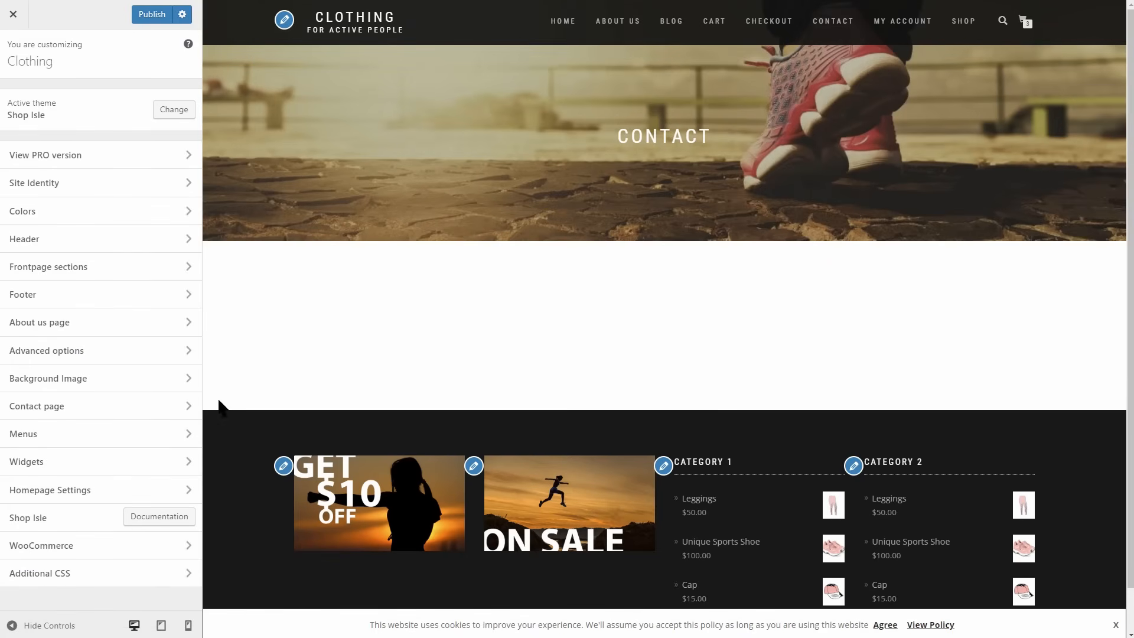
click(190, 405)
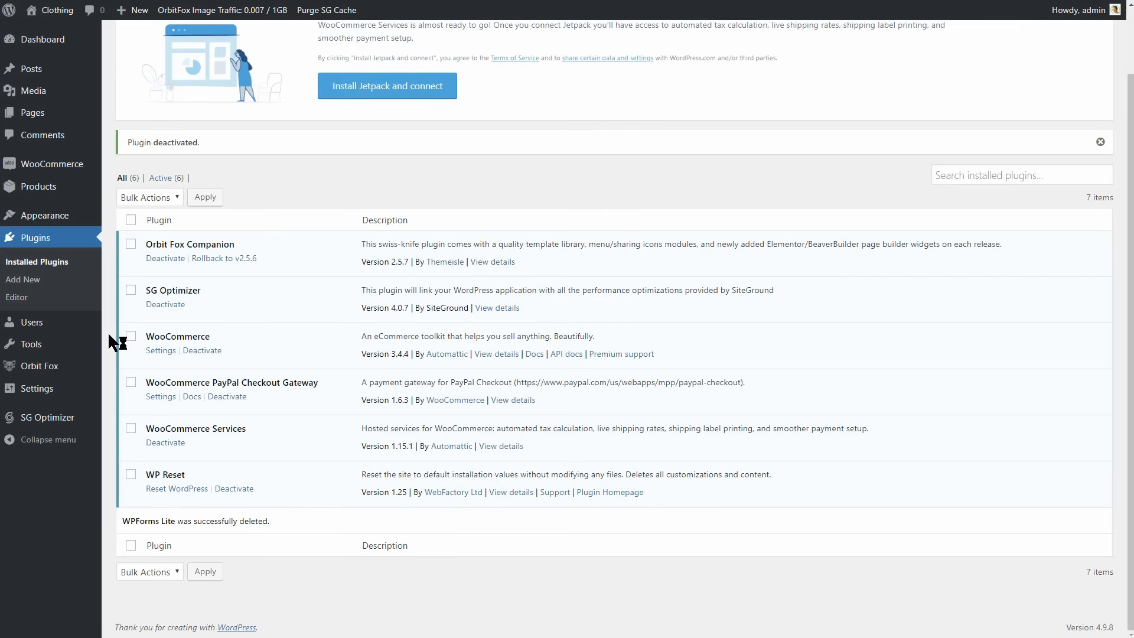
Search the plugin directory for "wpforms lite", then install and activate Contact Form by WPForms.
click(31, 281)
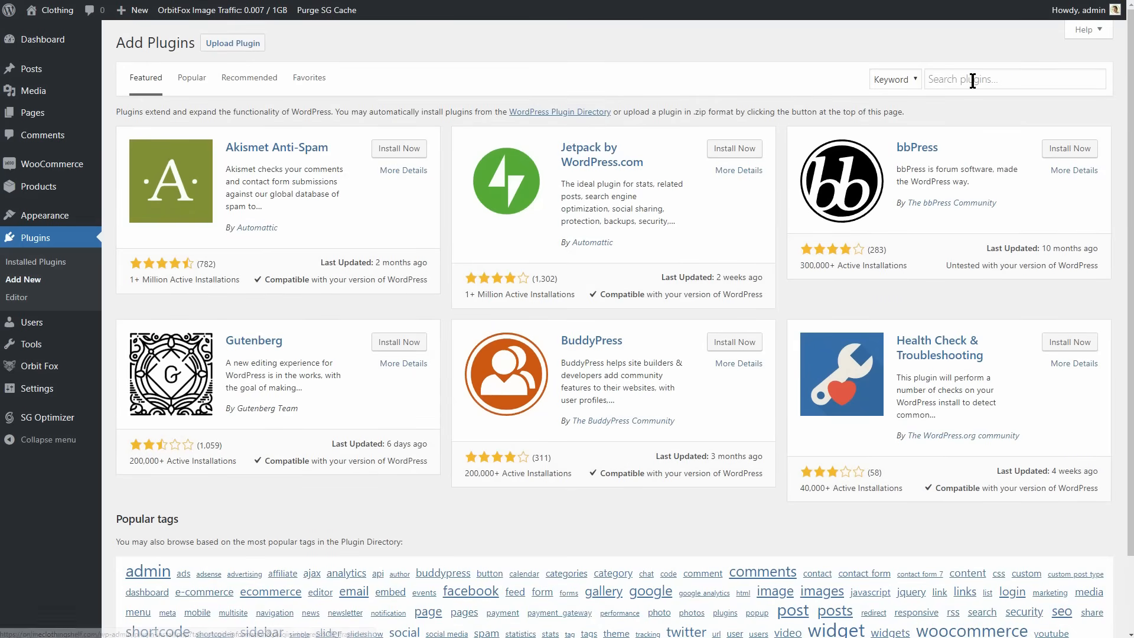
click(973, 80)
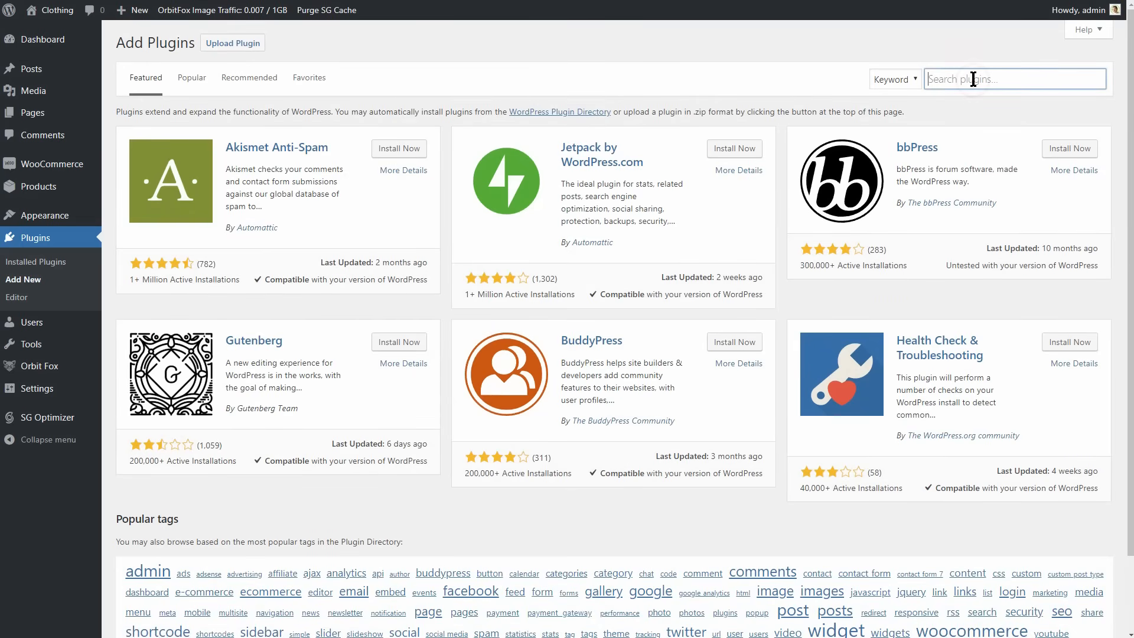
text(wpforms lite)
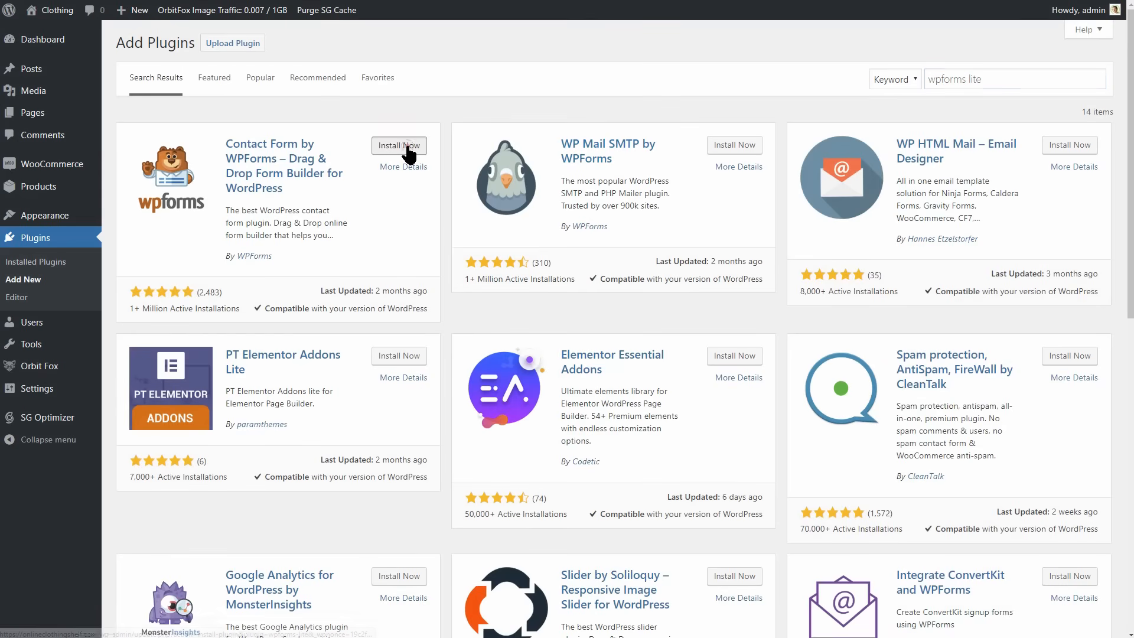
click(399, 145)
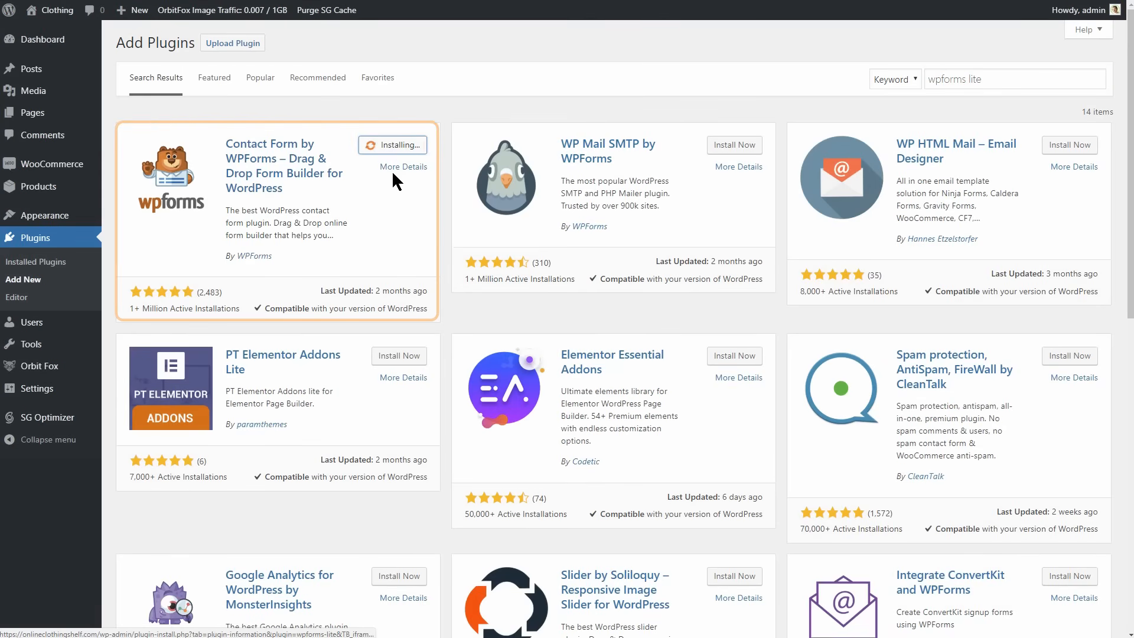
click(405, 144)
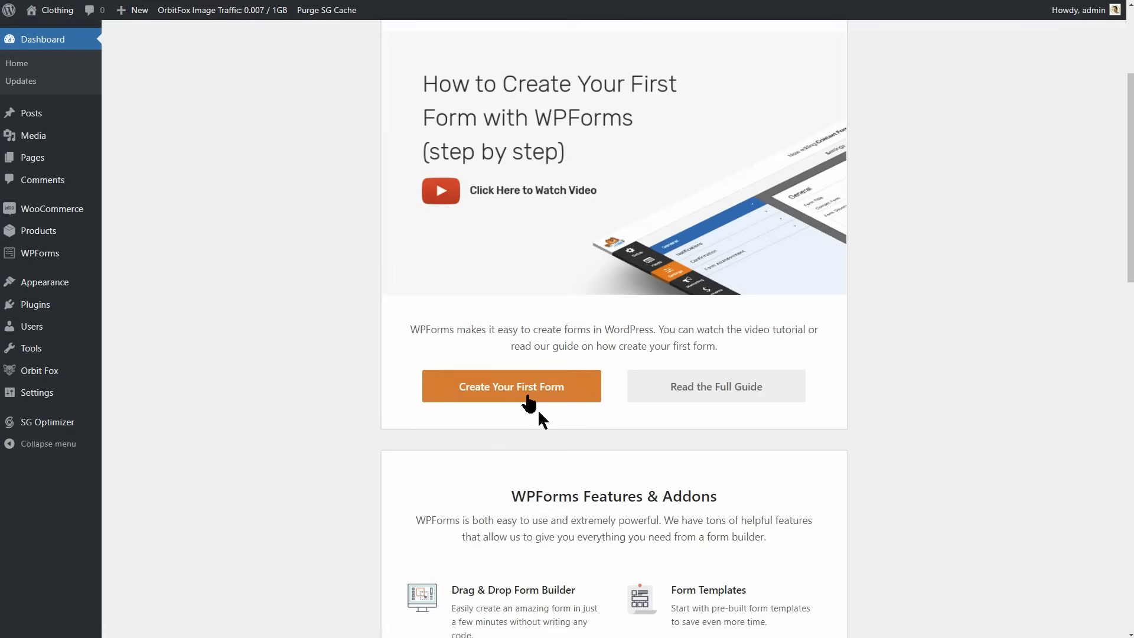
Create a first WPForms form named "contact" from the Simple Contact Form template and save it.
click(531, 393)
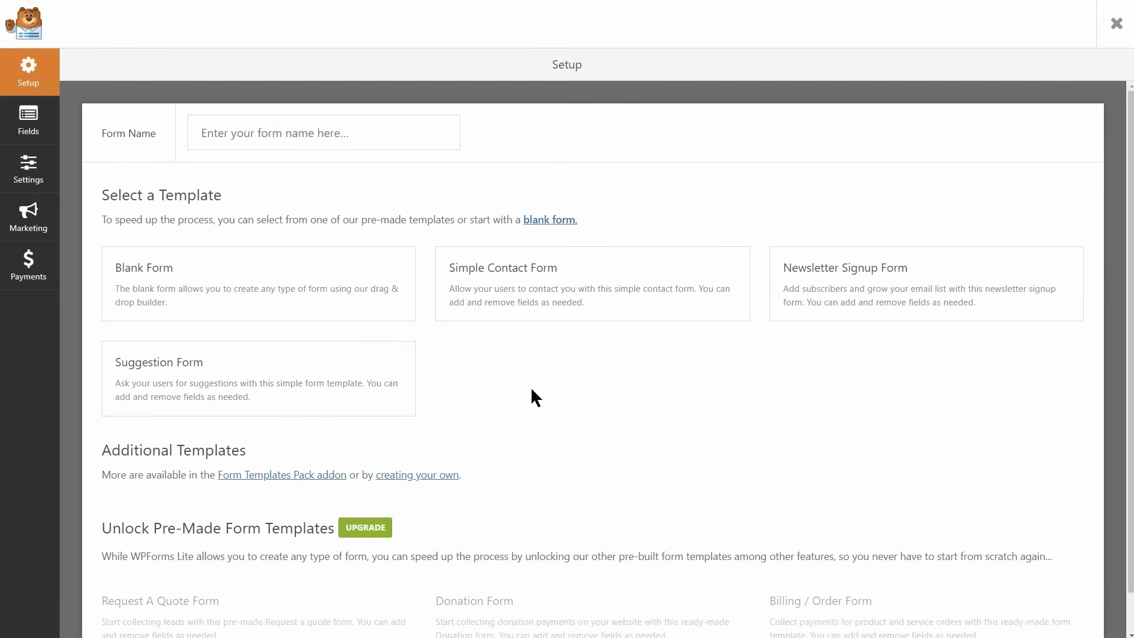
click(329, 135)
text(contact)
click(537, 275)
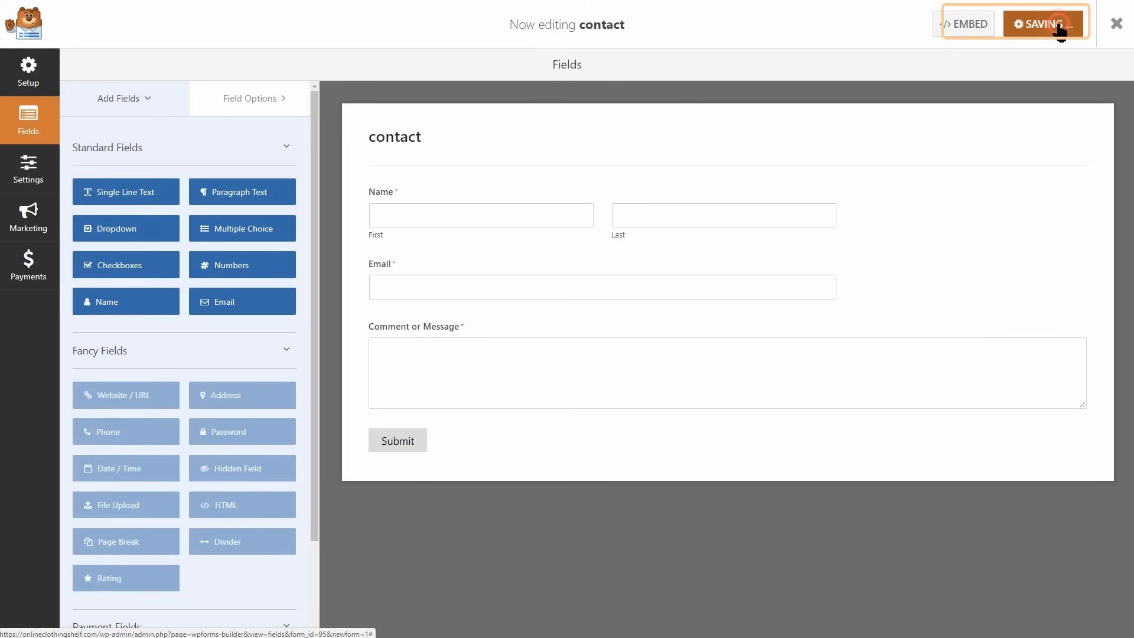
click(1061, 29)
Copy the contact form's embed shortcode and paste it as the Contact form shortcode in the customizer's Contact page settings.
click(991, 31)
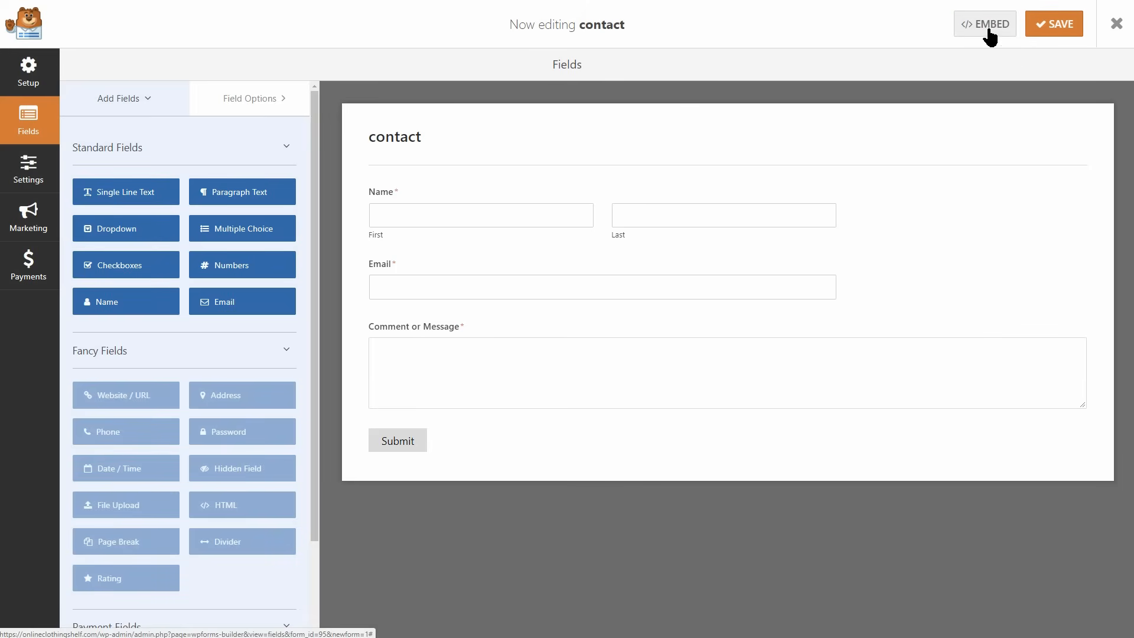
drag(747, 189, 385, 185)
right_click(414, 195)
click(443, 204)
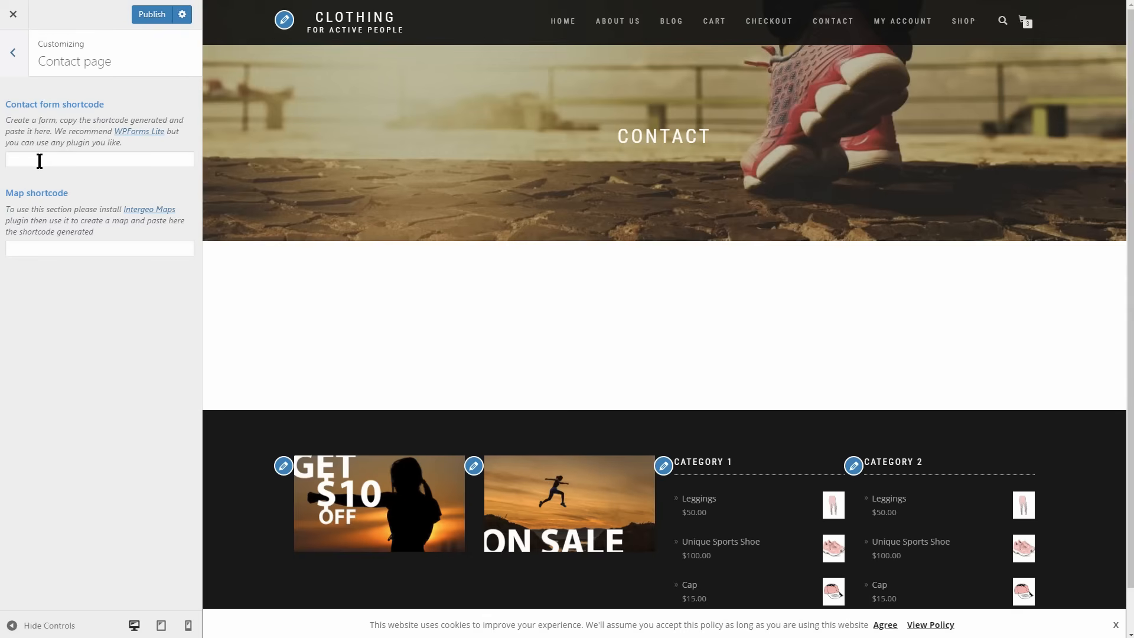
right_click(39, 161)
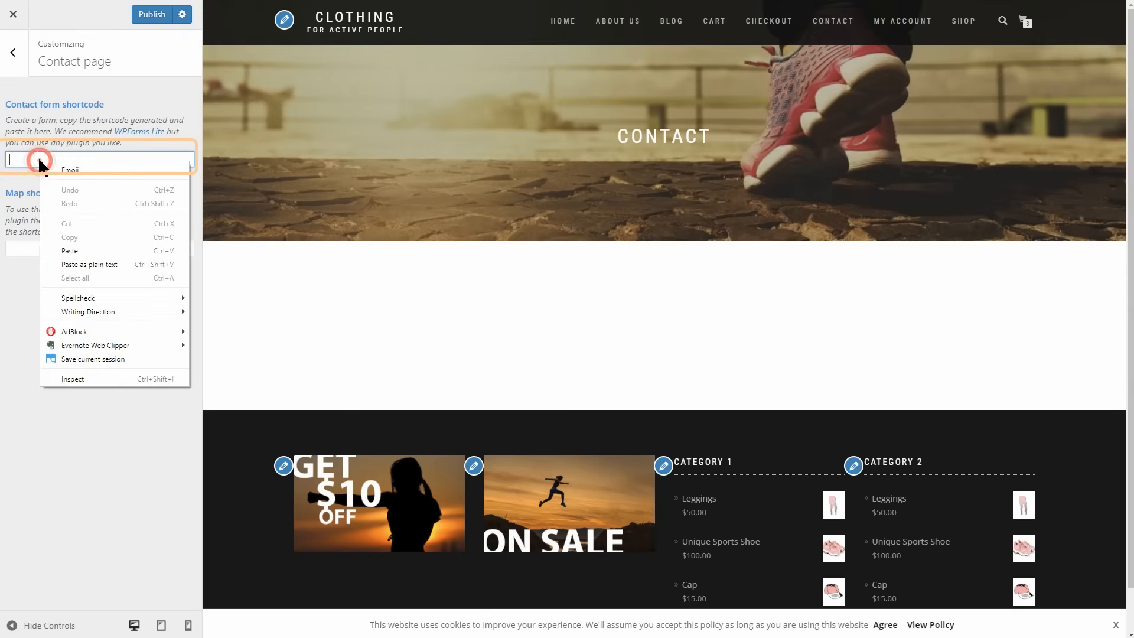
click(98, 249)
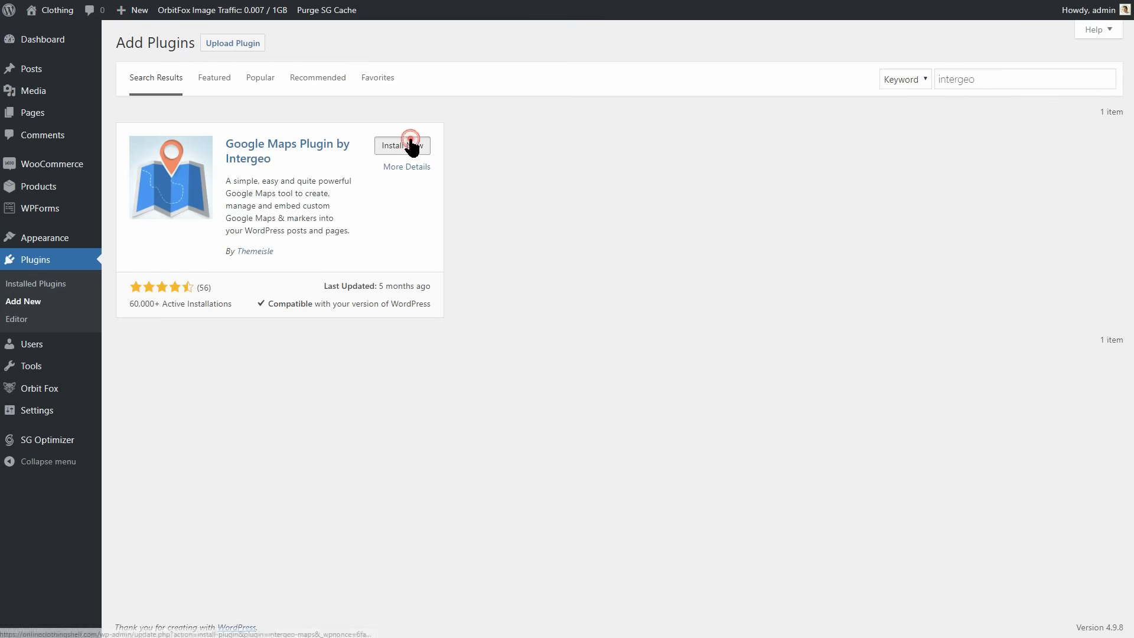
Find "intergeo" in the plugin directory, then install and activate Google Maps Plugin by Intergeo.
click(406, 146)
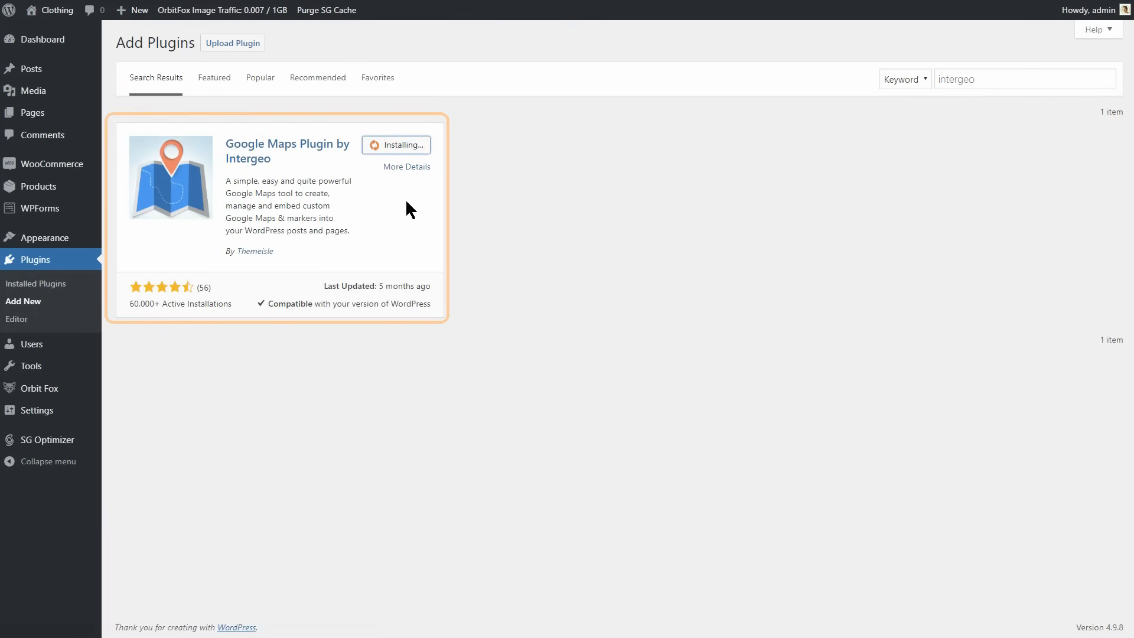
click(408, 145)
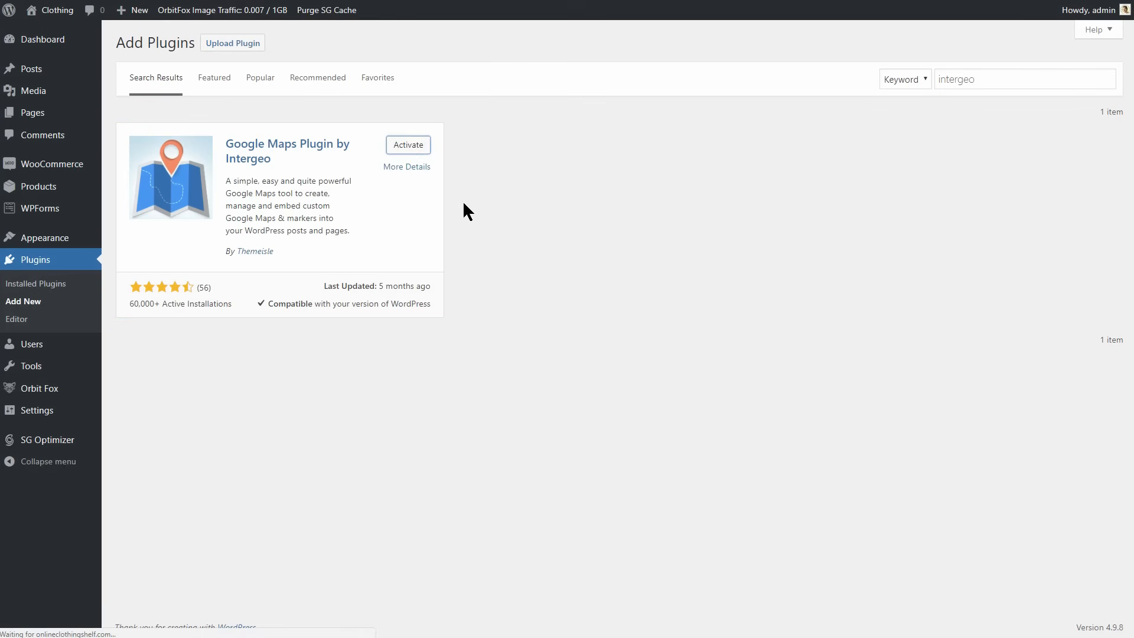
Create a new Intergeo map centred and zoomed in on New York.
mouse_move(57, 418)
click(142, 536)
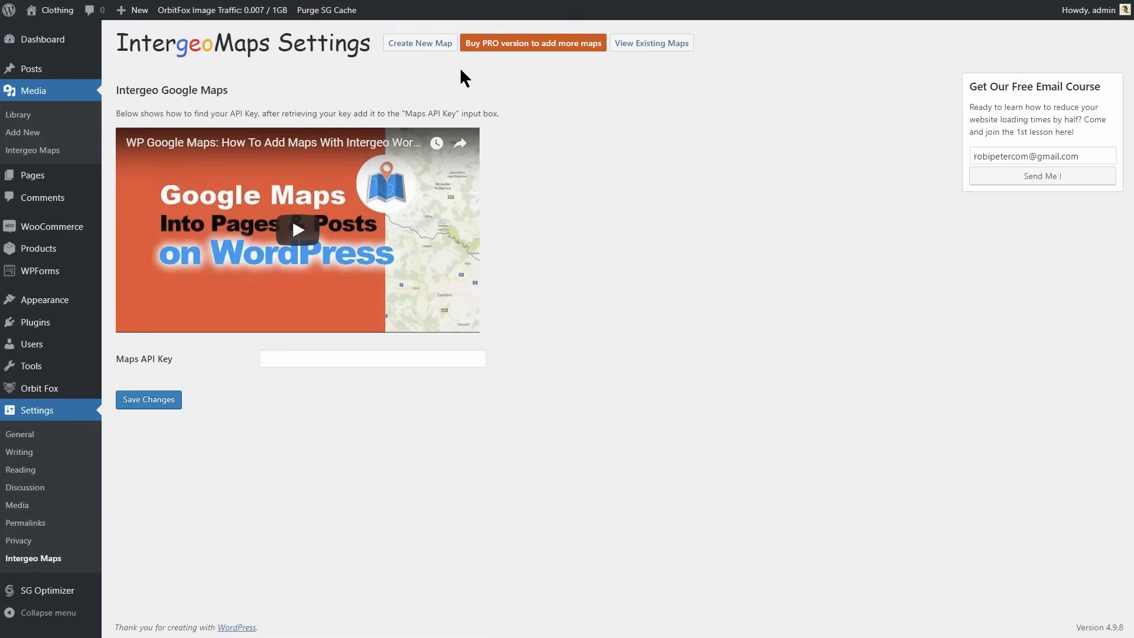
click(424, 43)
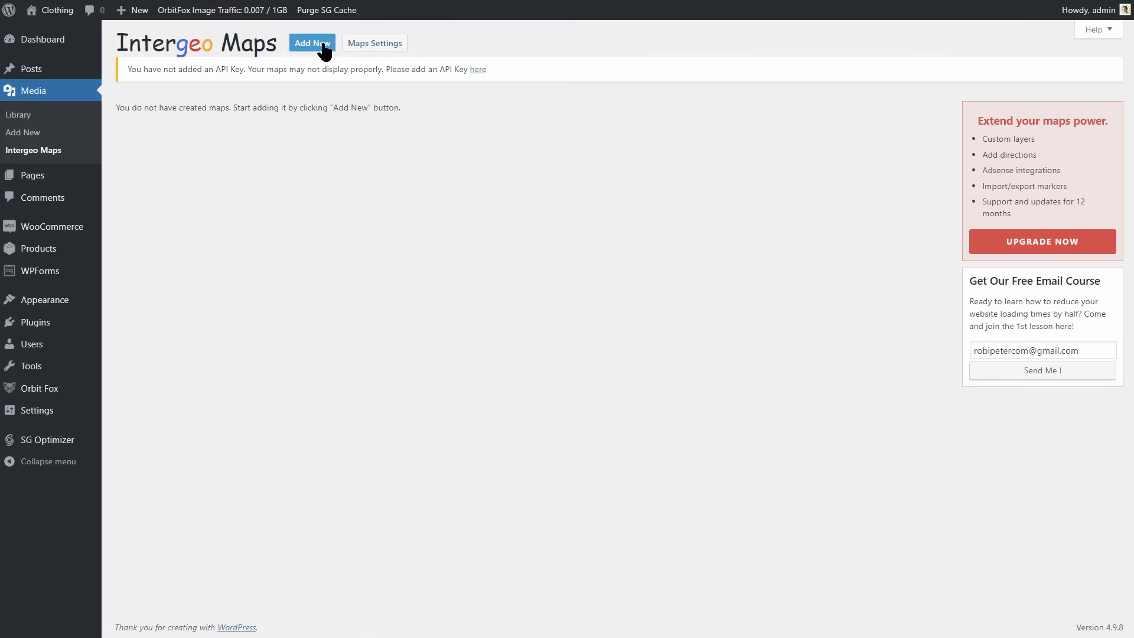
click(322, 45)
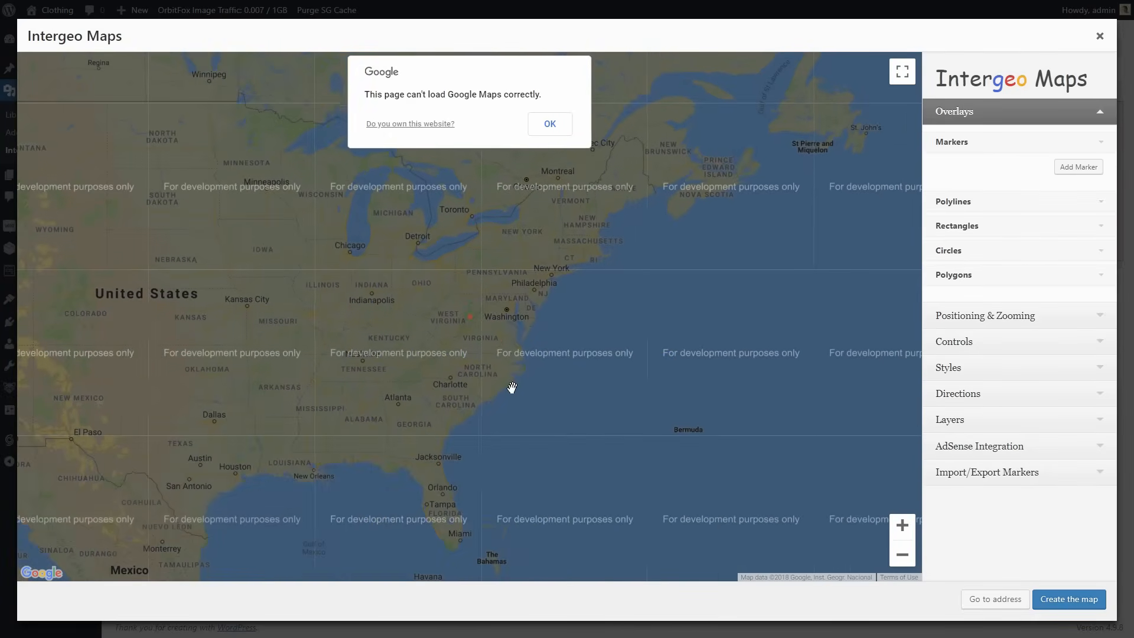
drag(508, 418, 537, 324)
drag(449, 400, 390, 466)
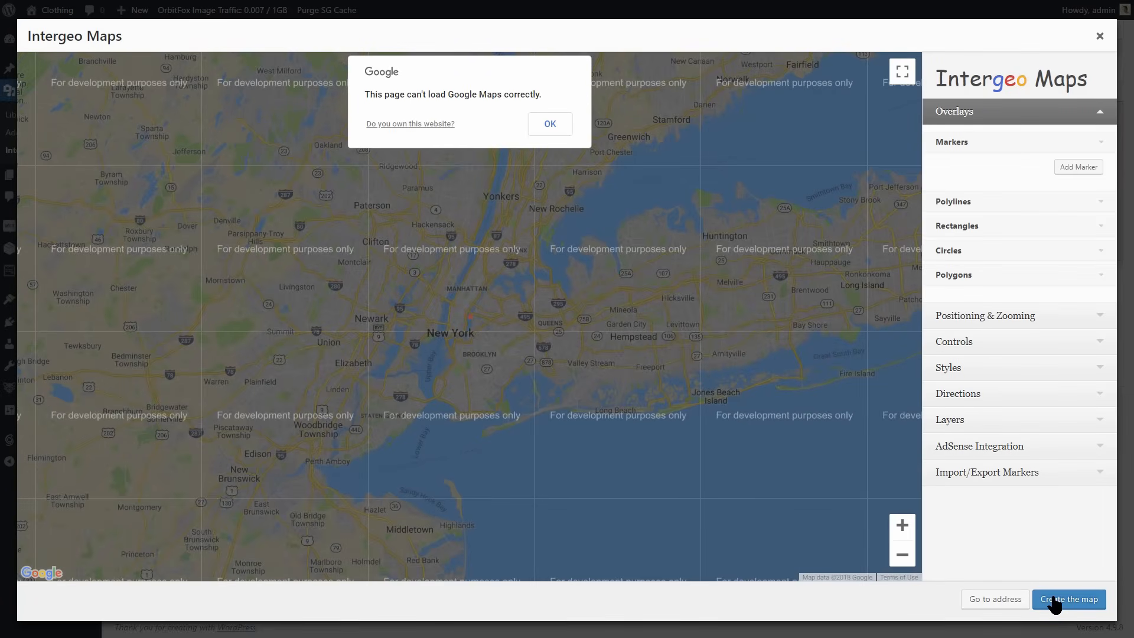
click(1054, 600)
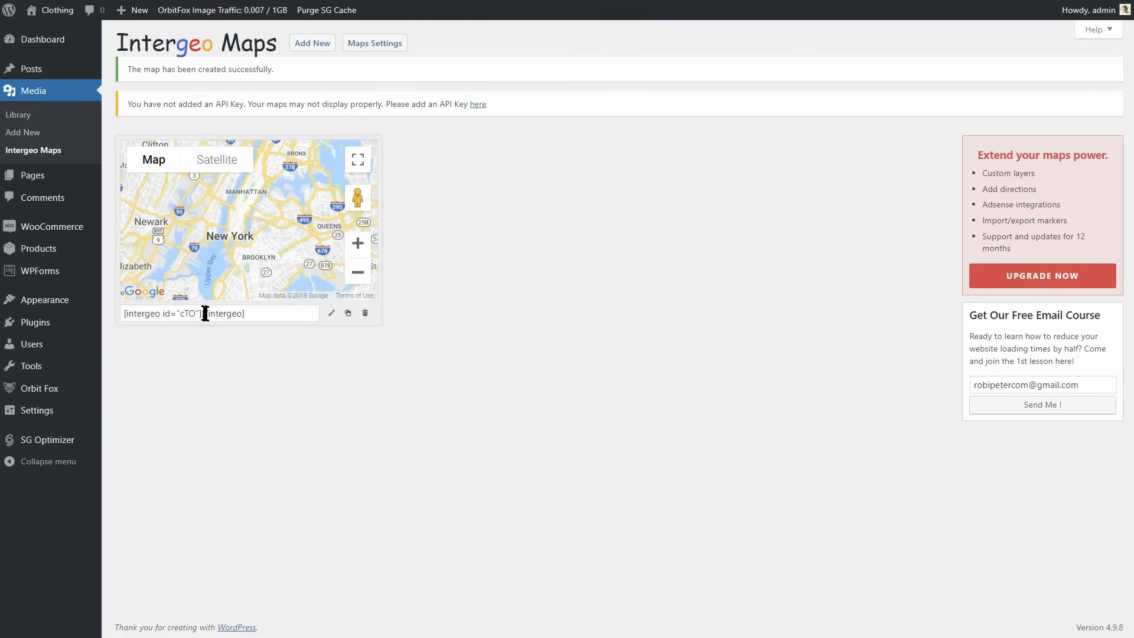
Copy the New York map's shortcode, paste it as the Map shortcode in the customizer's Contact page settings, and publish.
right_click(200, 313)
click(246, 354)
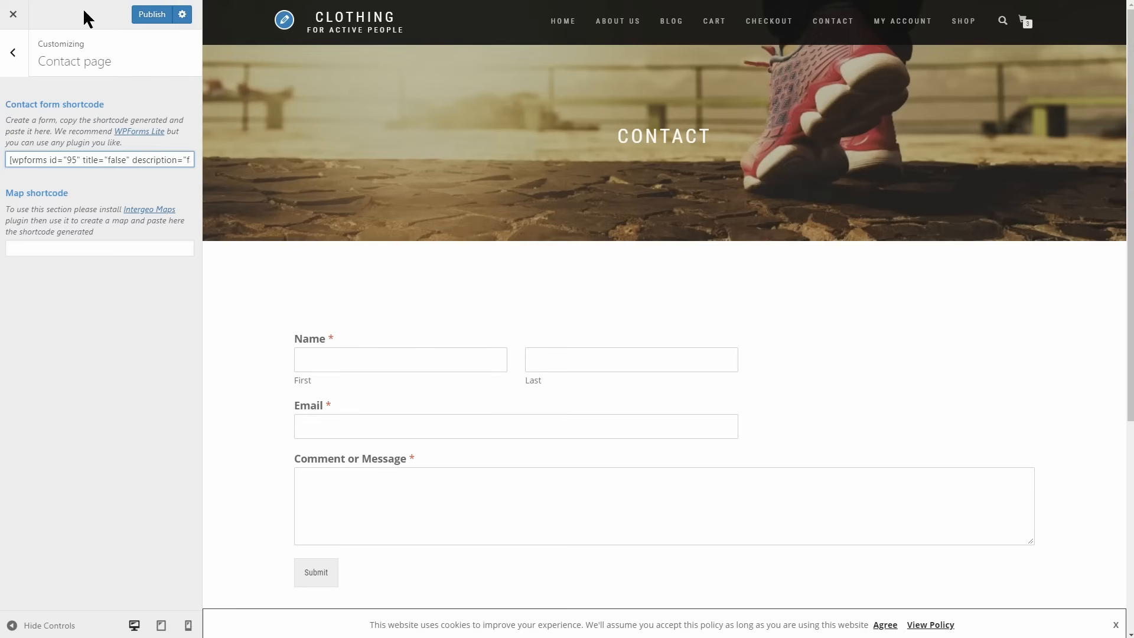
right_click(35, 251)
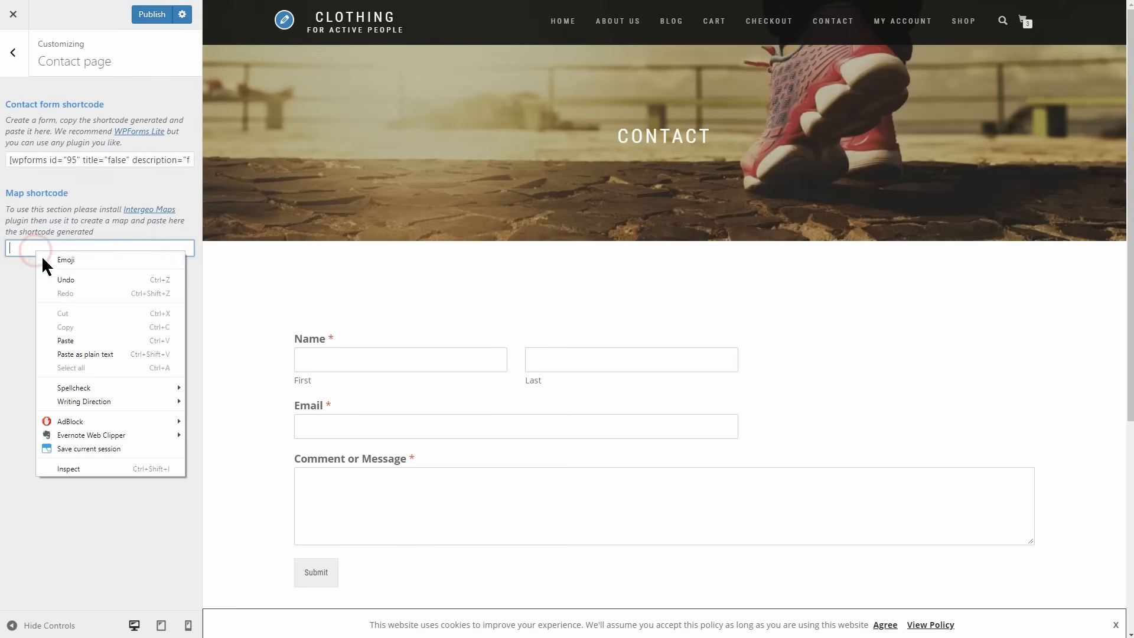
click(89, 341)
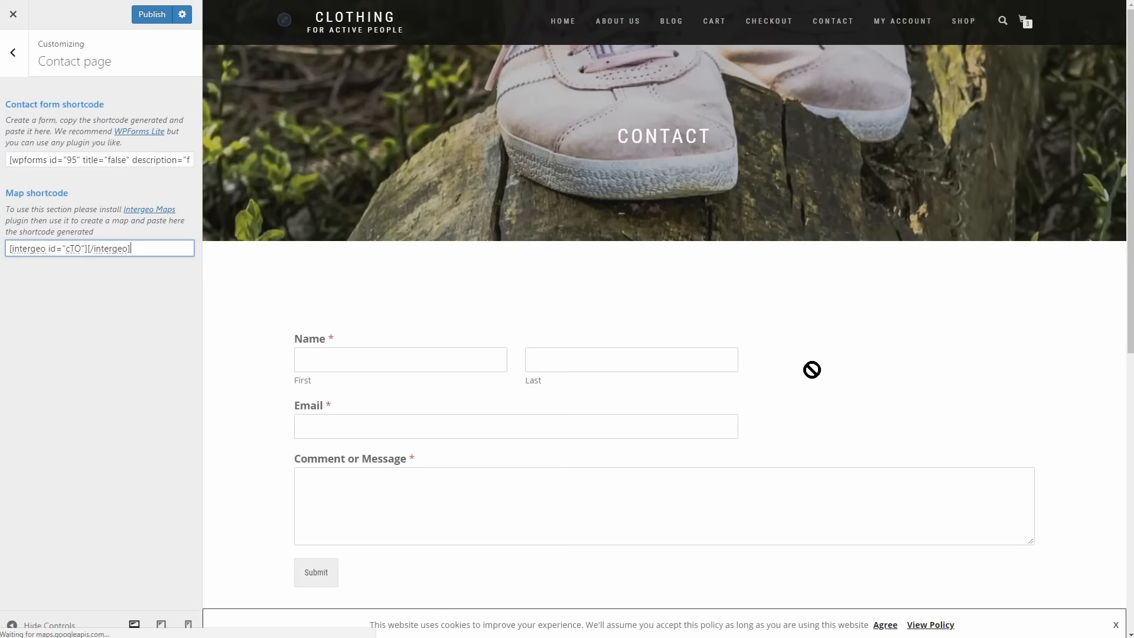
scroll(812, 370, down, 4)
scroll(813, 369, down, 4)
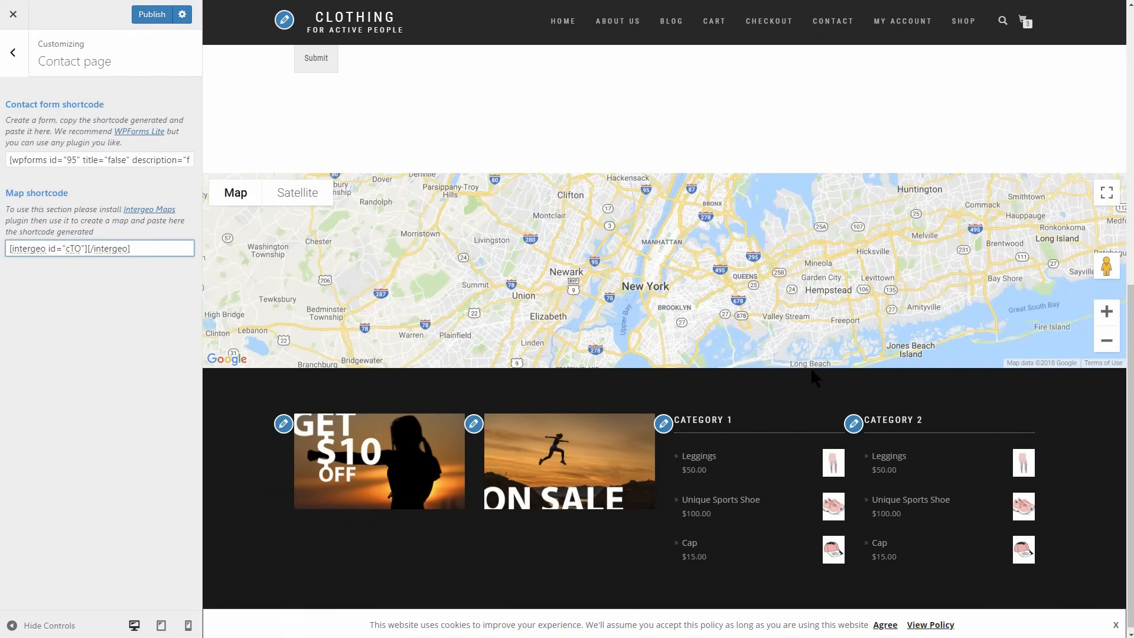
click(154, 16)
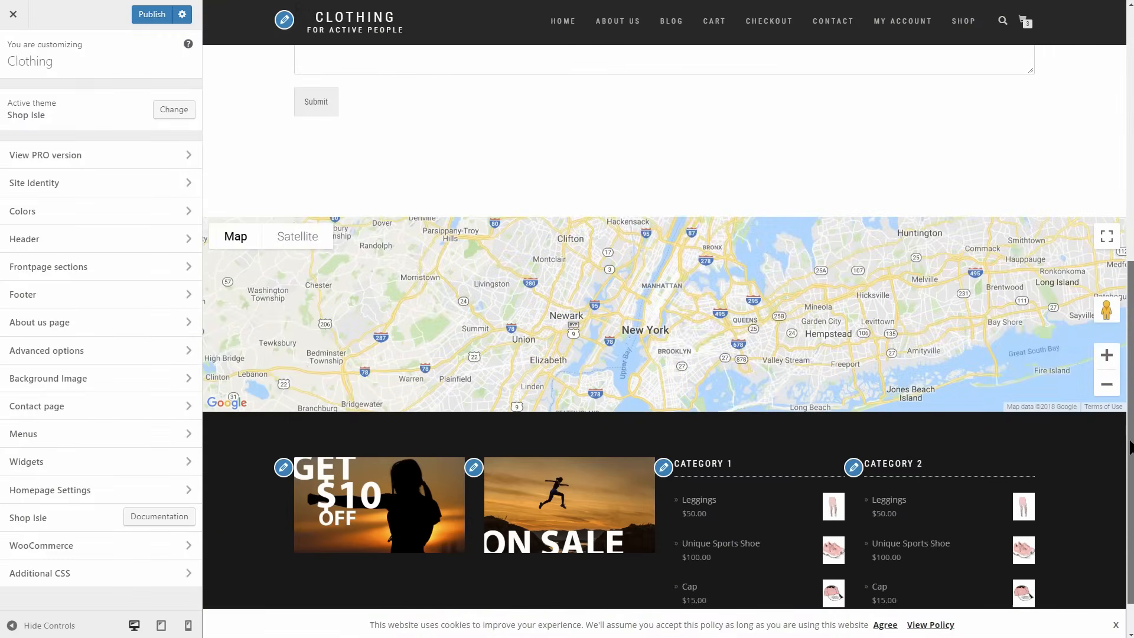
Return the customizer preview to the Home page, leave the customizer, and open the site's menu editor.
scroll(668, 339, up, 8)
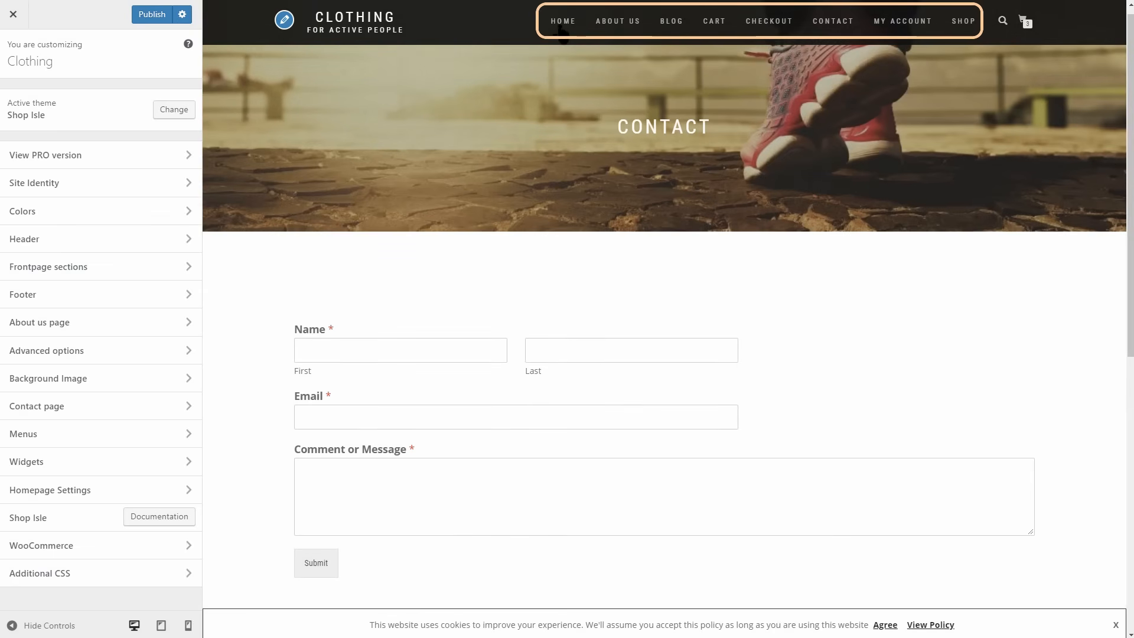
click(573, 20)
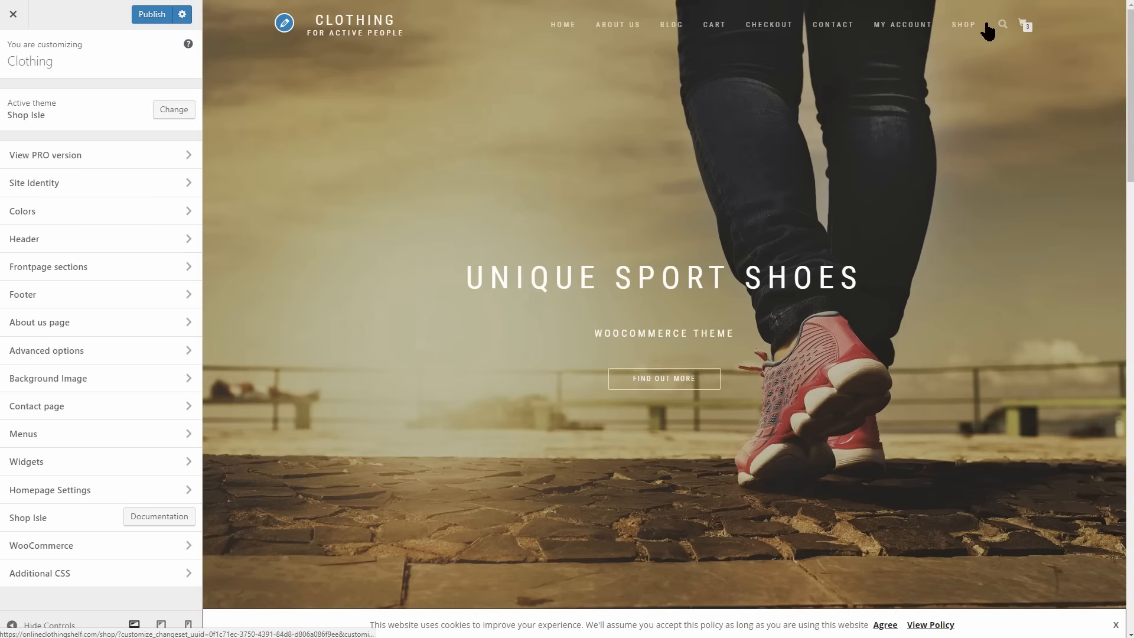
click(14, 16)
click(624, 66)
mouse_move(62, 250)
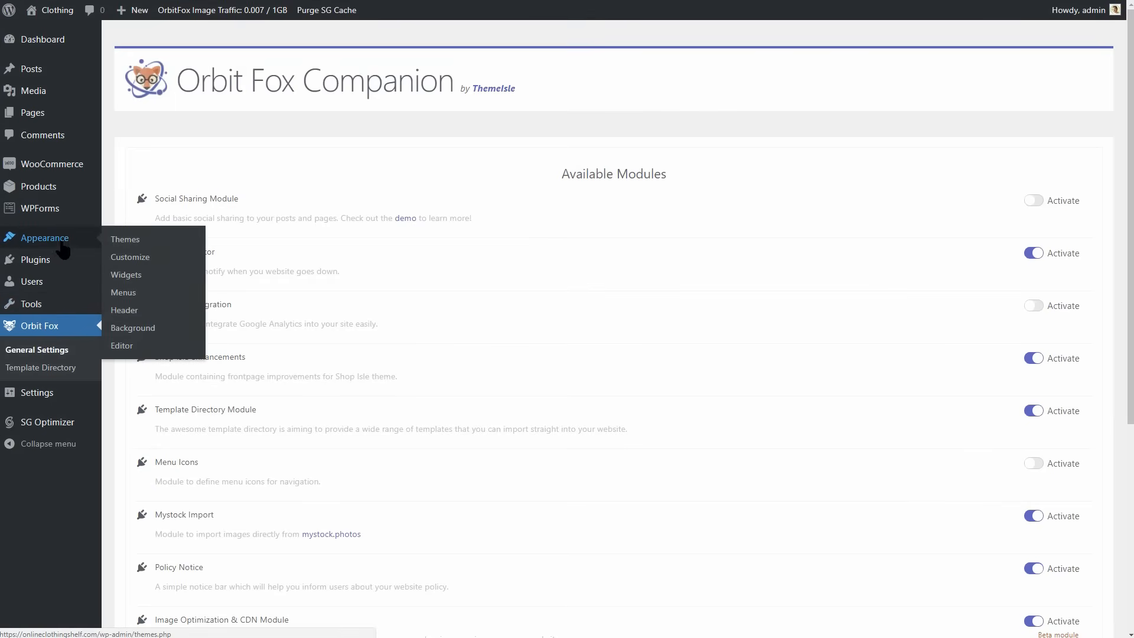
click(129, 292)
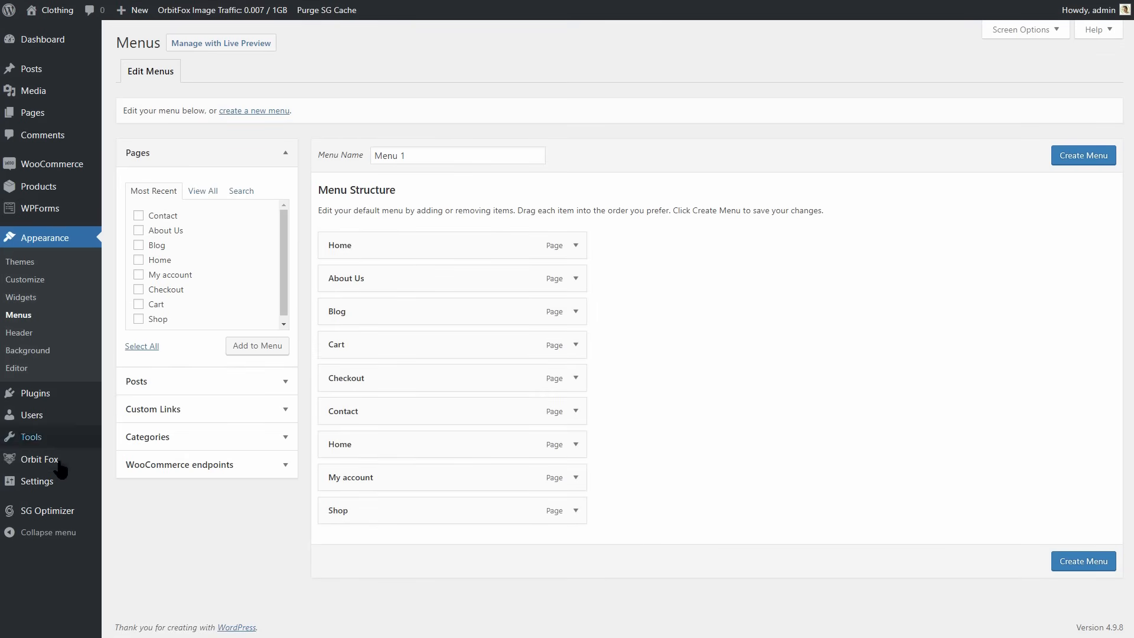
Activate the Menu Icons module in Orbit Fox's general settings.
mouse_move(58, 463)
click(123, 463)
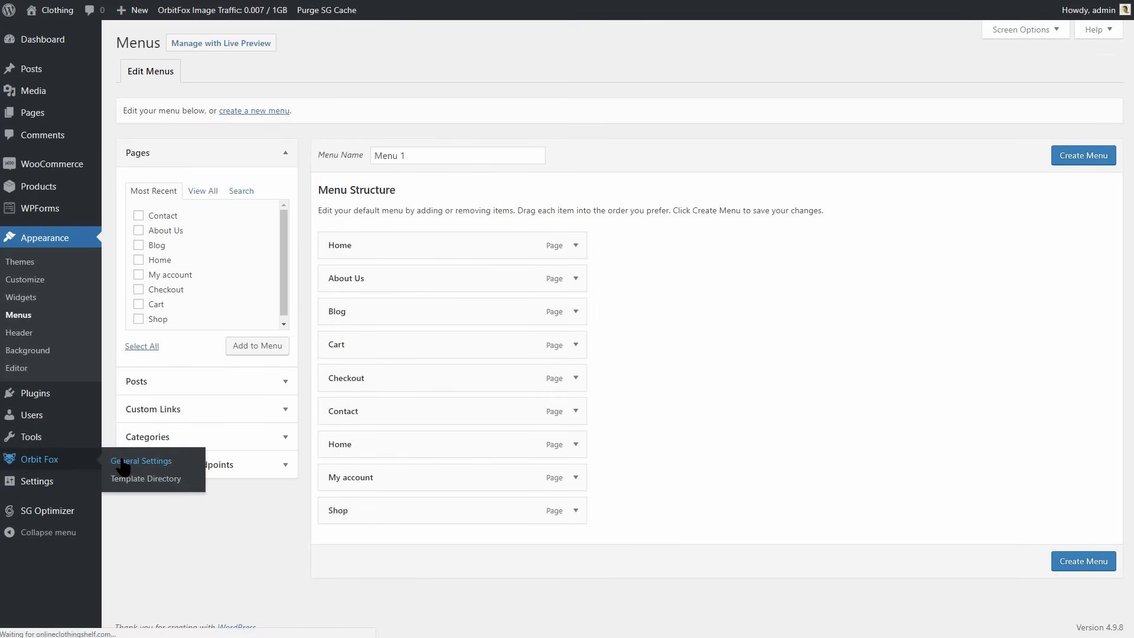
scroll(123, 460, down, 3)
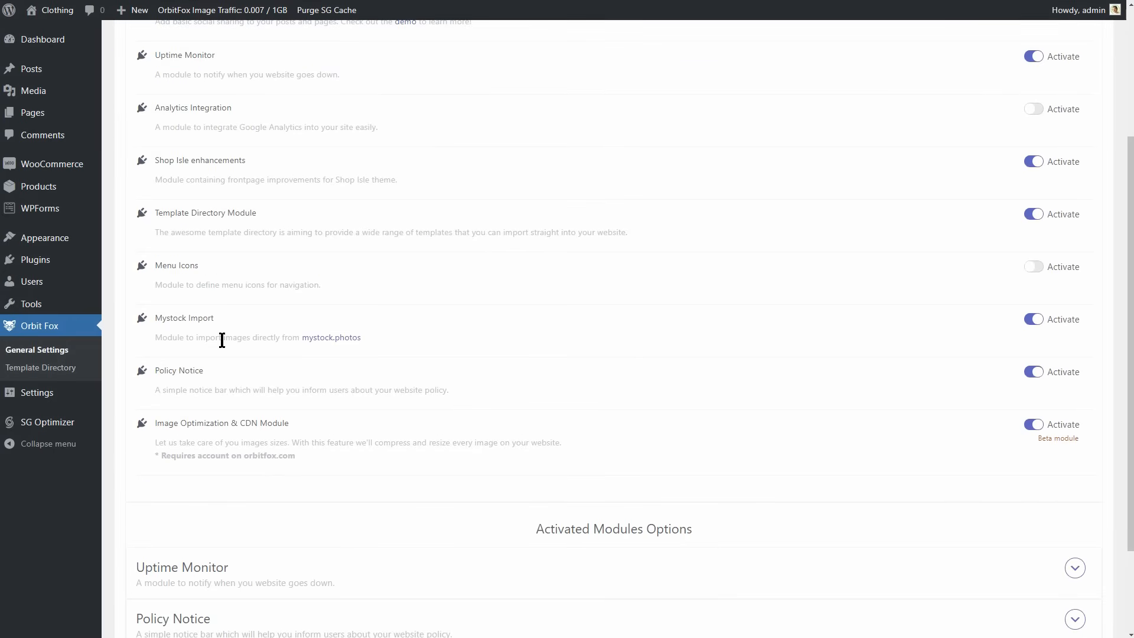
click(1033, 272)
Return to the menu editor and open the icon choices for the first Home menu item.
mouse_move(82, 248)
click(124, 293)
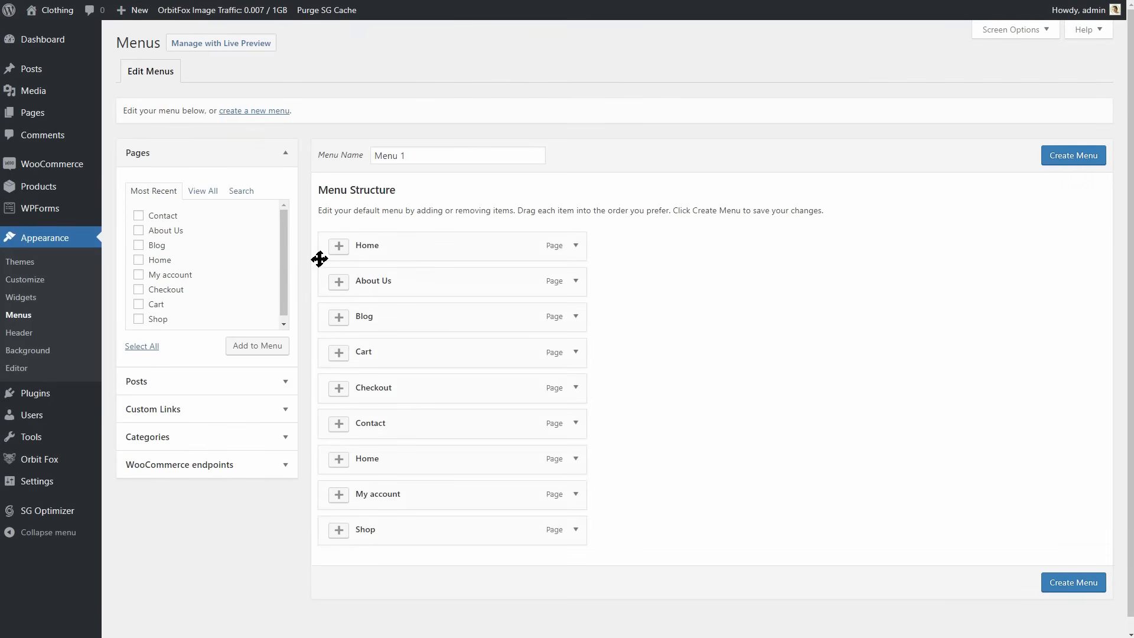
click(335, 249)
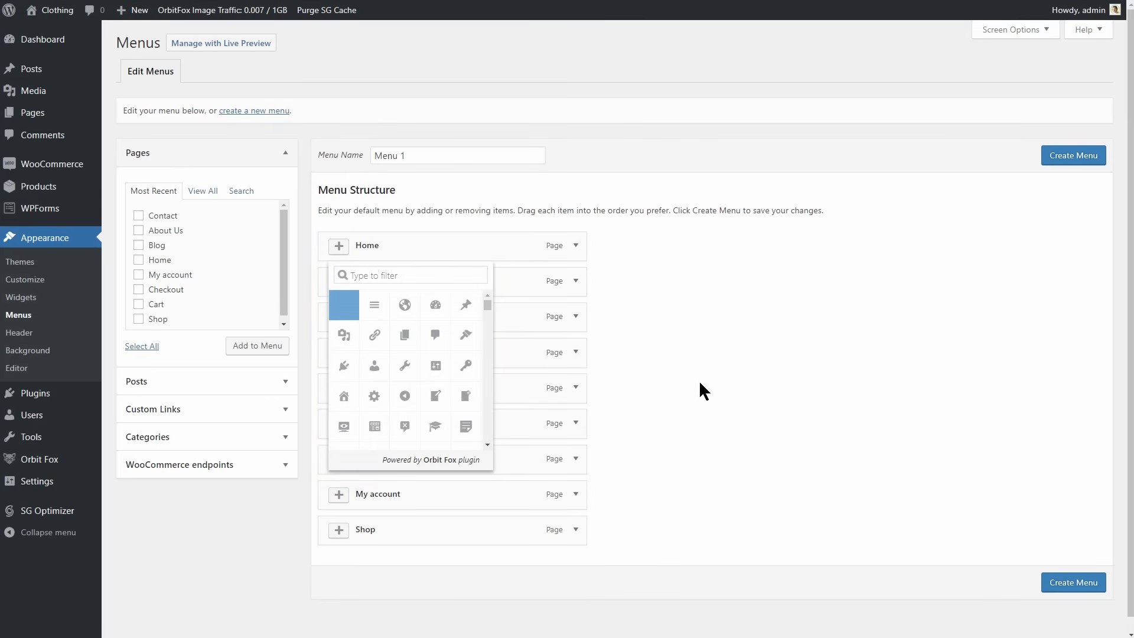
Enable the store notice in the customizer's WooCommerce settings and check its text in the homepage preview.
click(41, 283)
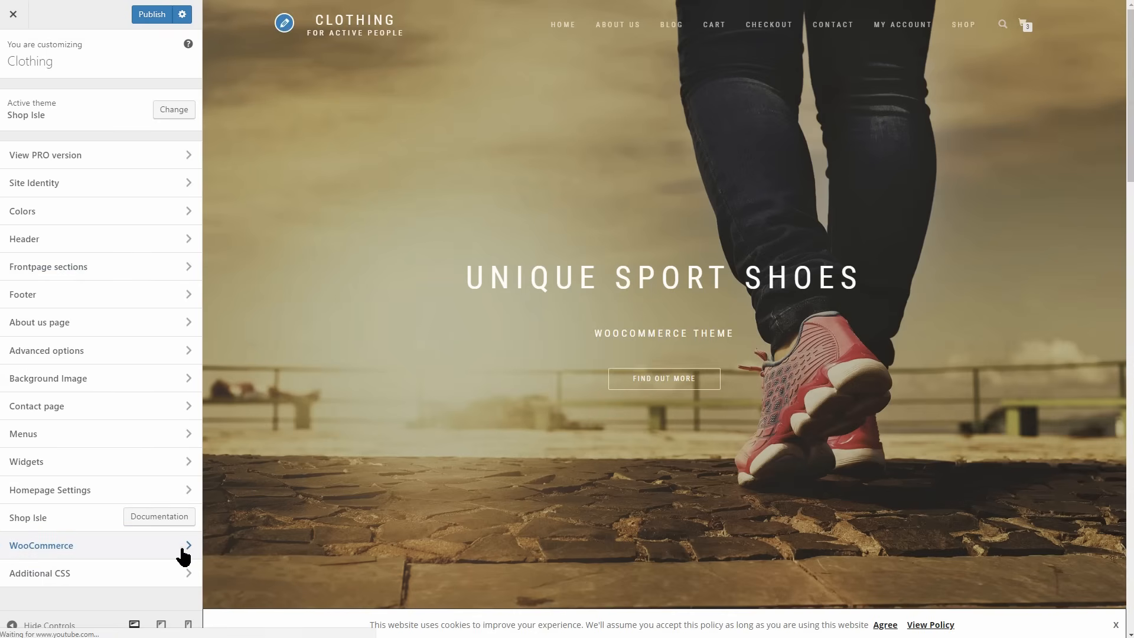
click(181, 547)
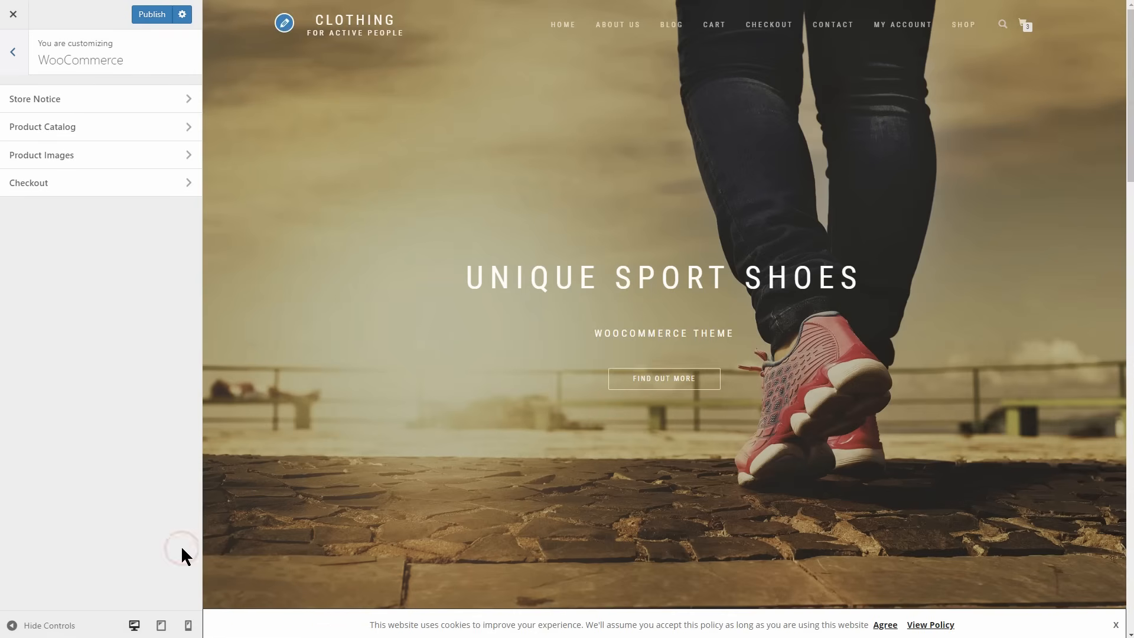
click(189, 101)
click(11, 230)
scroll(554, 423, down, 3)
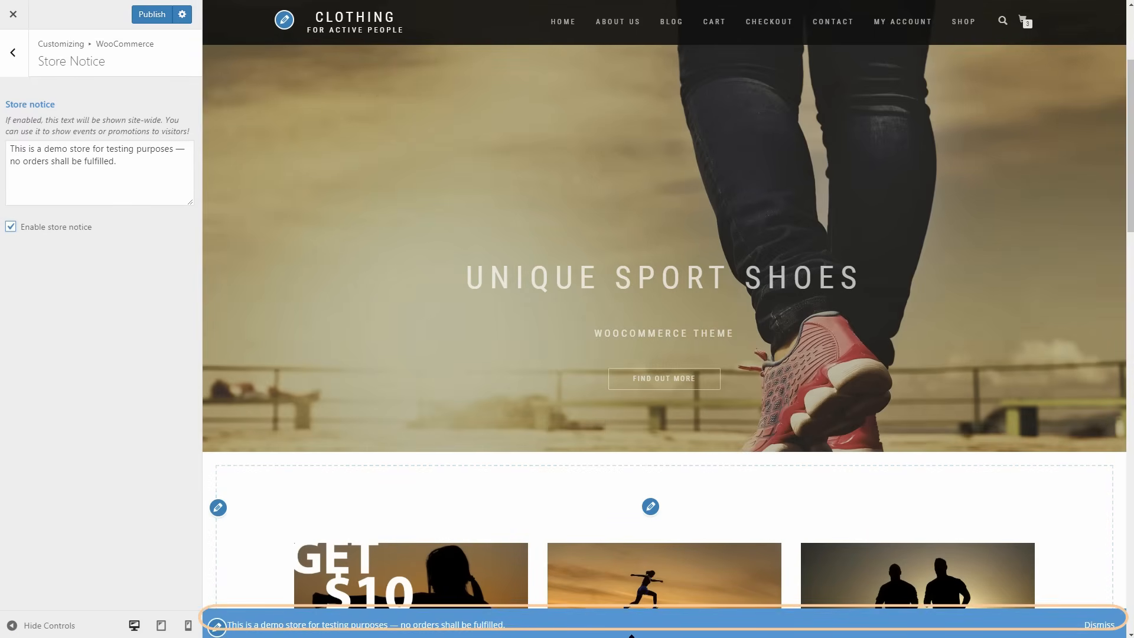
drag(474, 623, 222, 624)
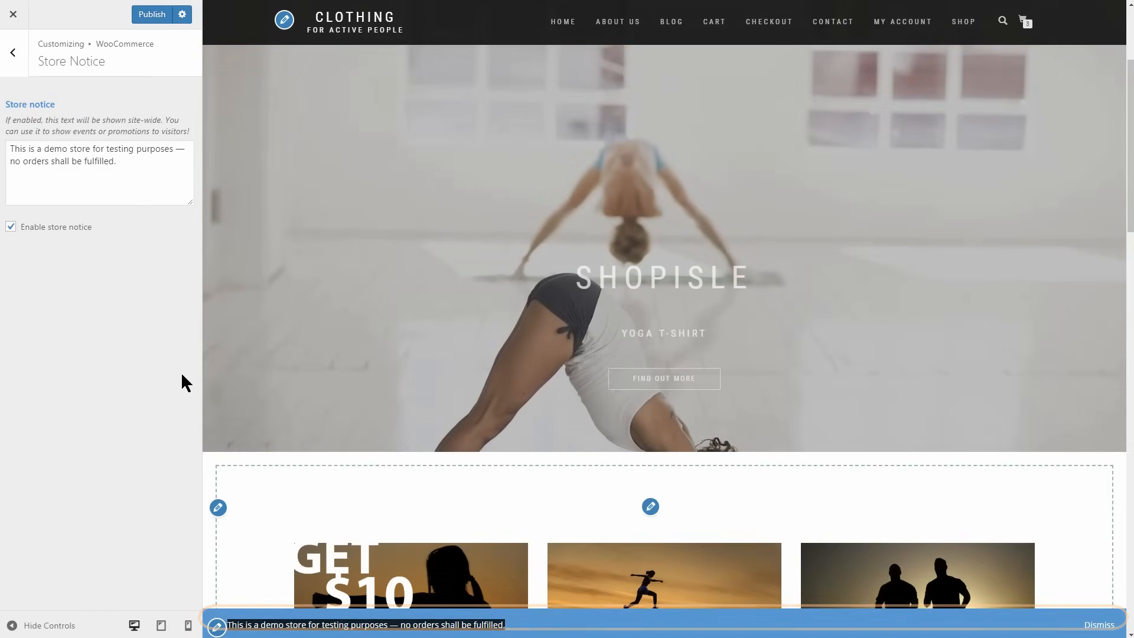
click(16, 66)
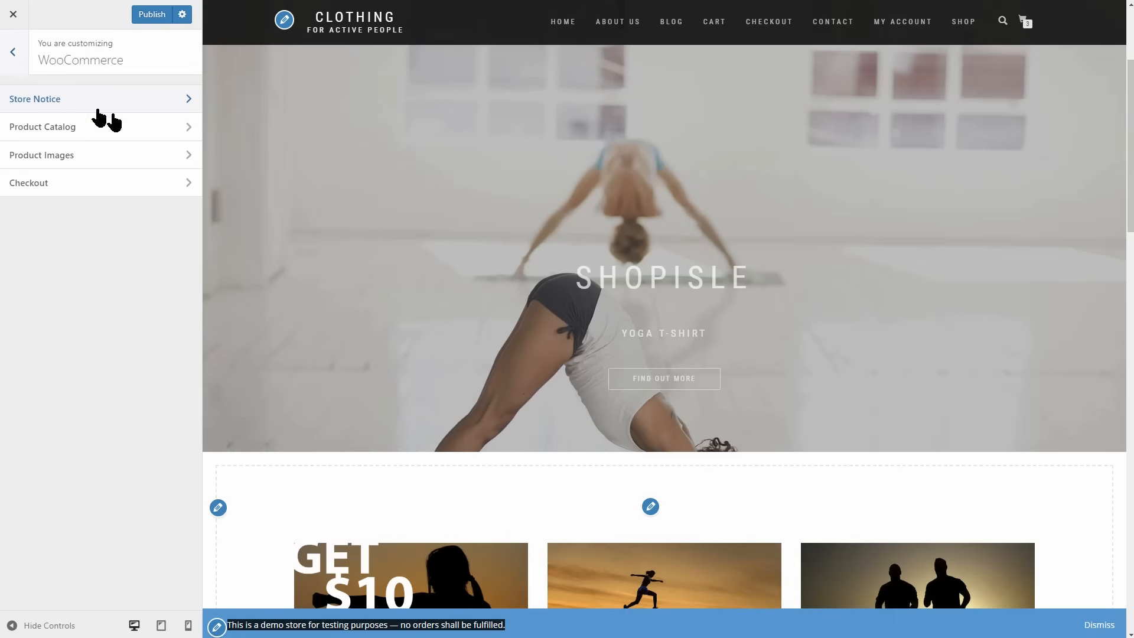
Examine the product catalog's choices for shop page display, category display and default product sorting.
click(161, 123)
click(158, 133)
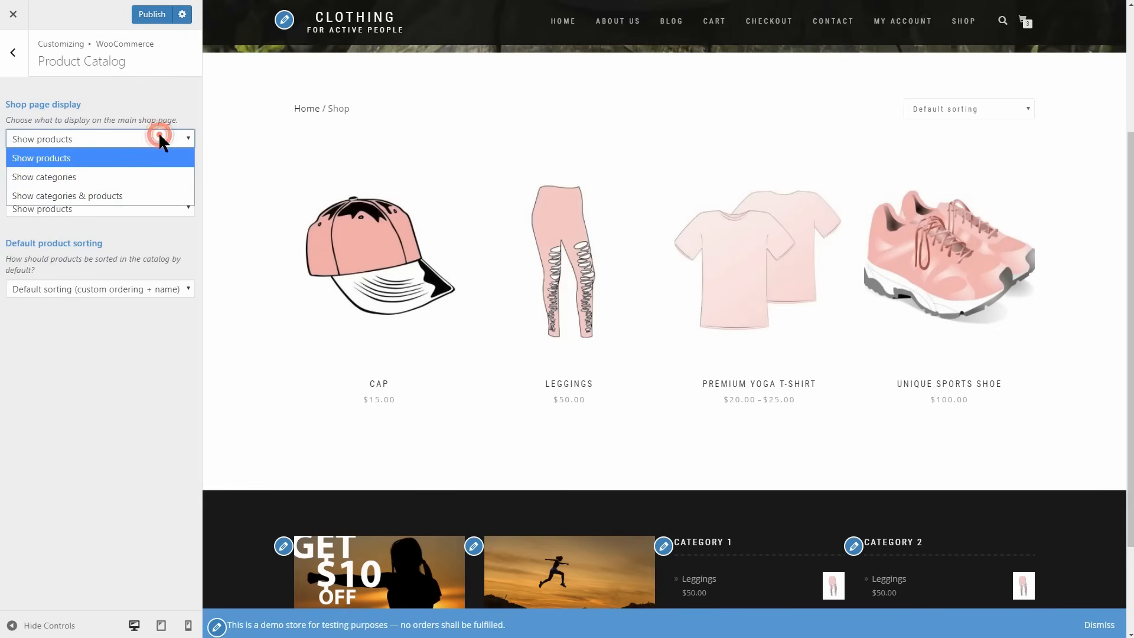
click(159, 134)
click(151, 206)
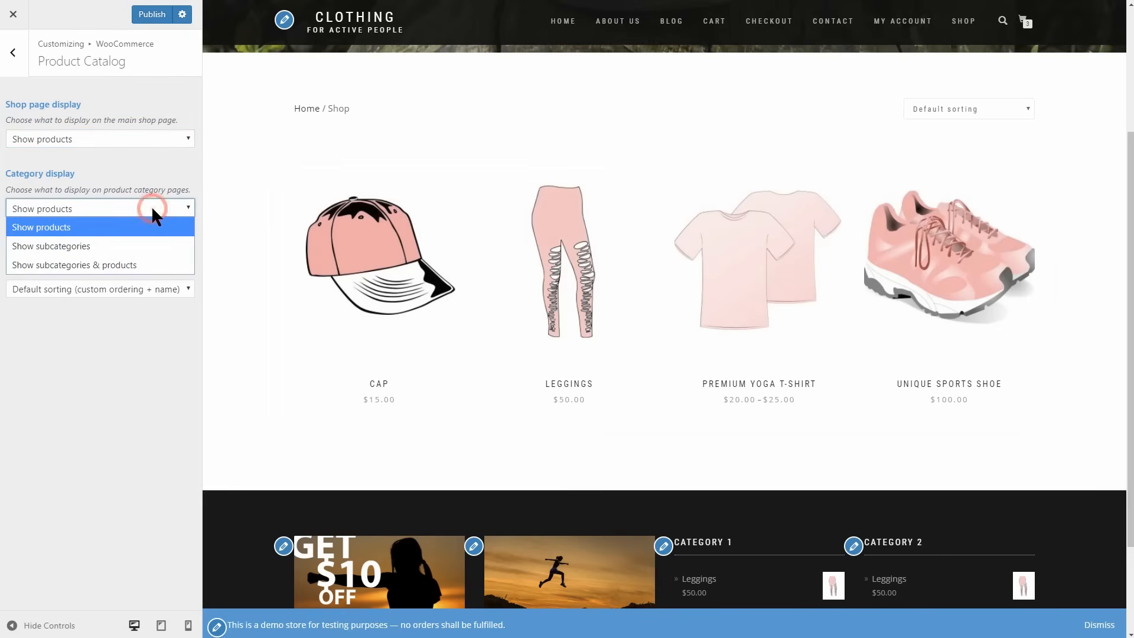
click(151, 205)
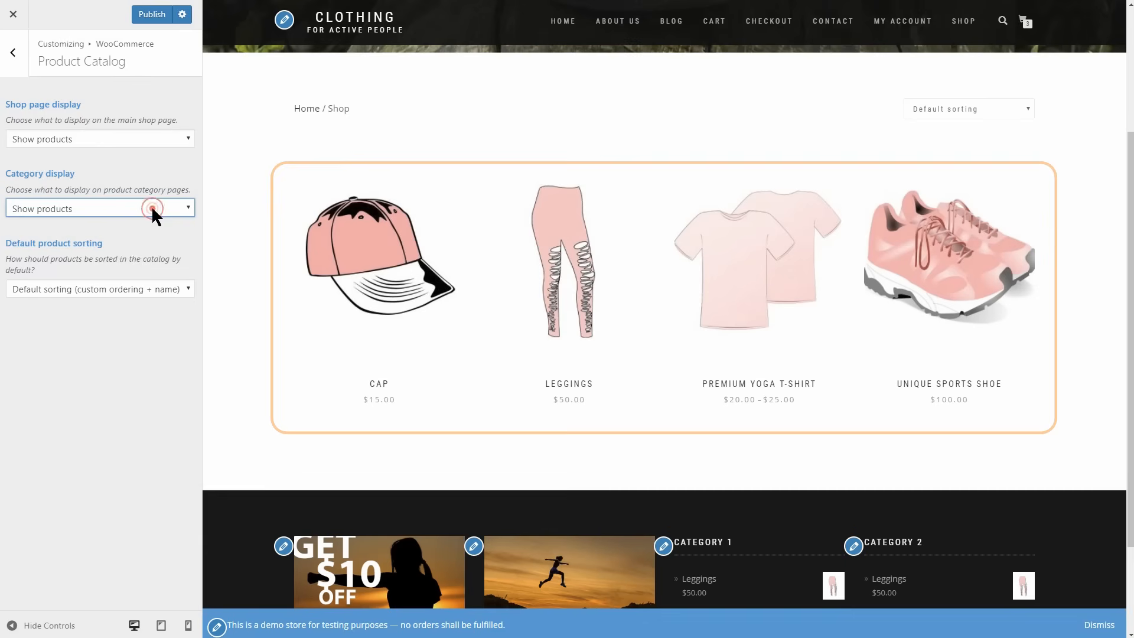
click(112, 290)
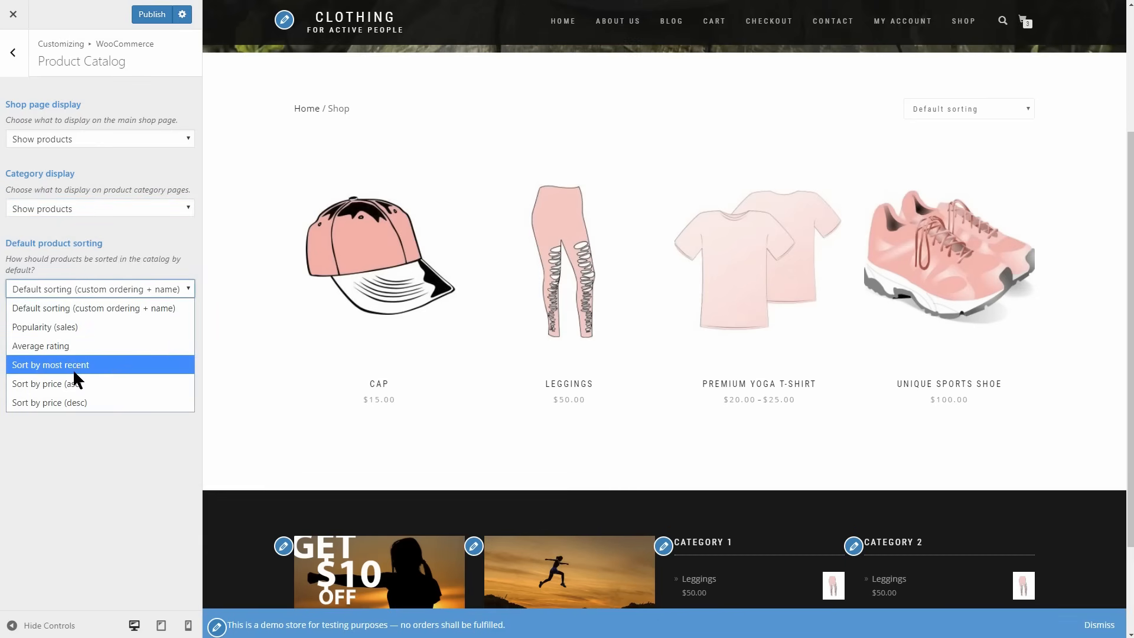
click(60, 310)
click(14, 53)
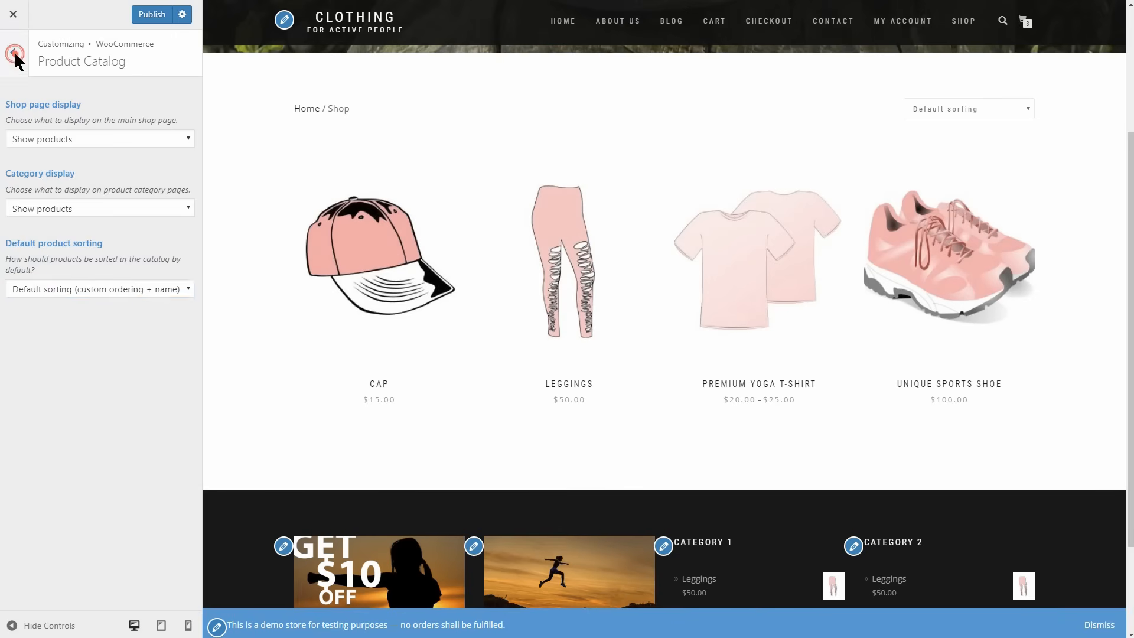
Compare the 1:1 and Custom options for product images and set thumbnail cropping to 1:1.
click(135, 158)
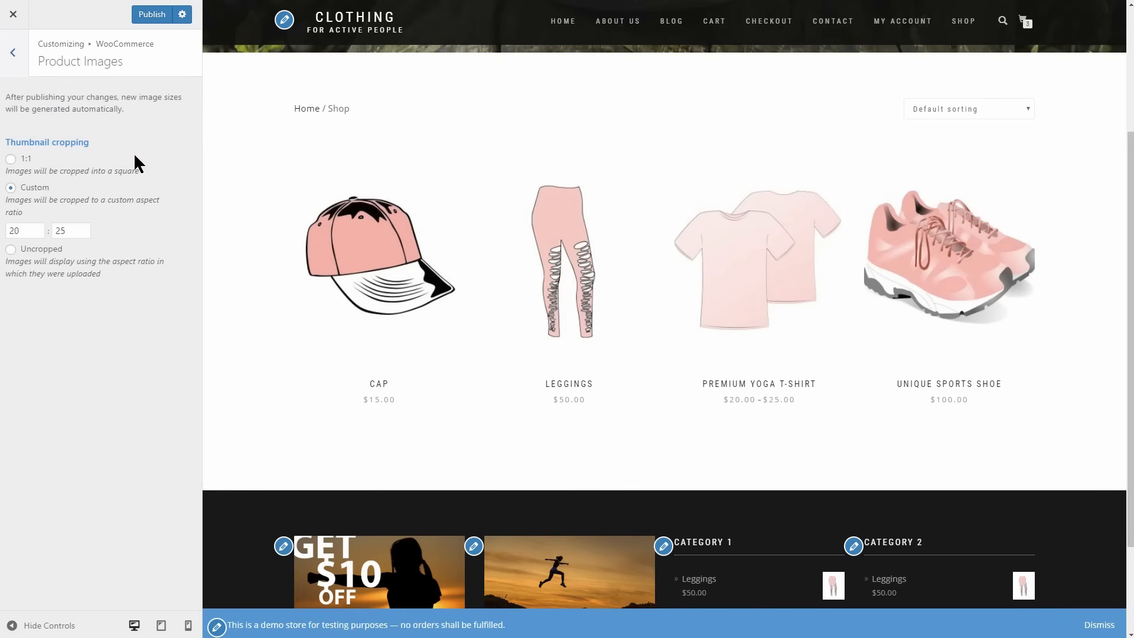
click(11, 159)
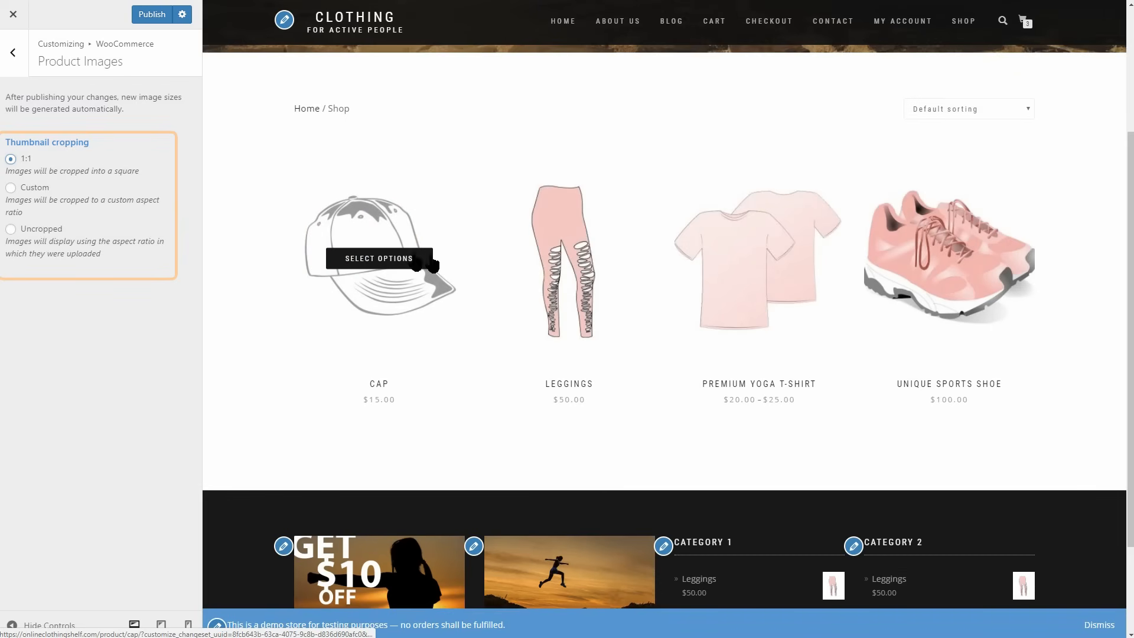
click(11, 188)
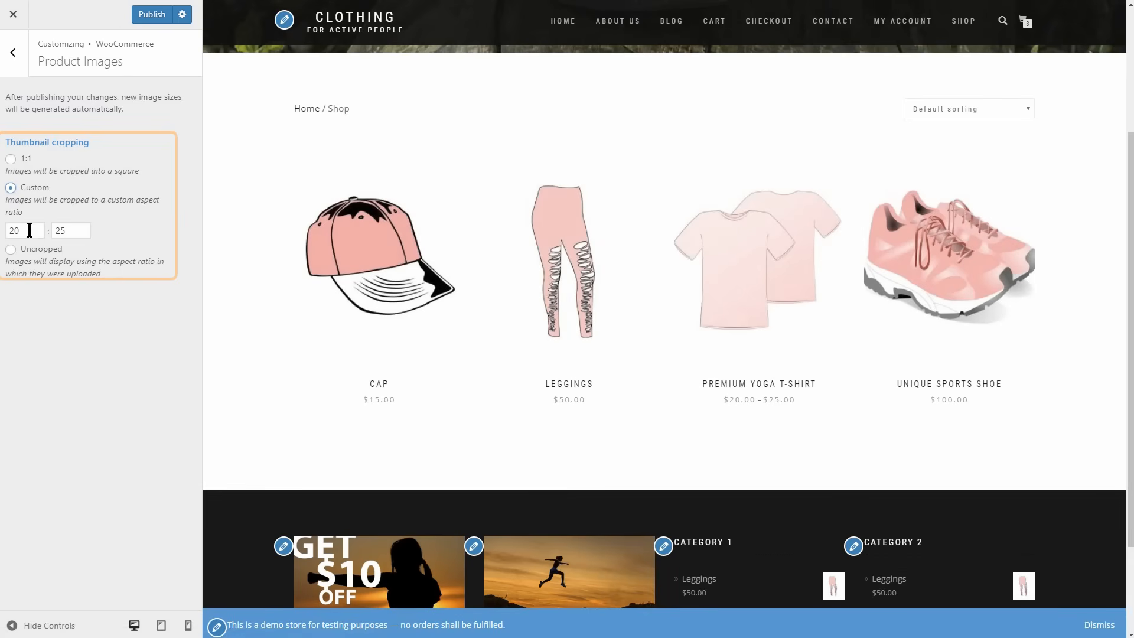
click(71, 232)
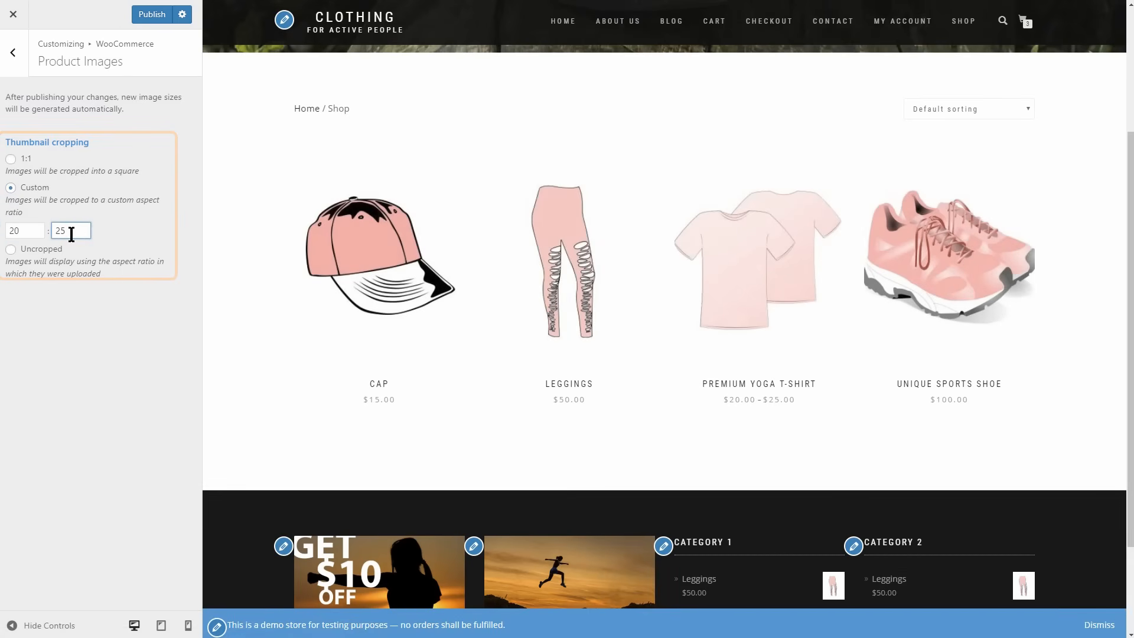
click(11, 158)
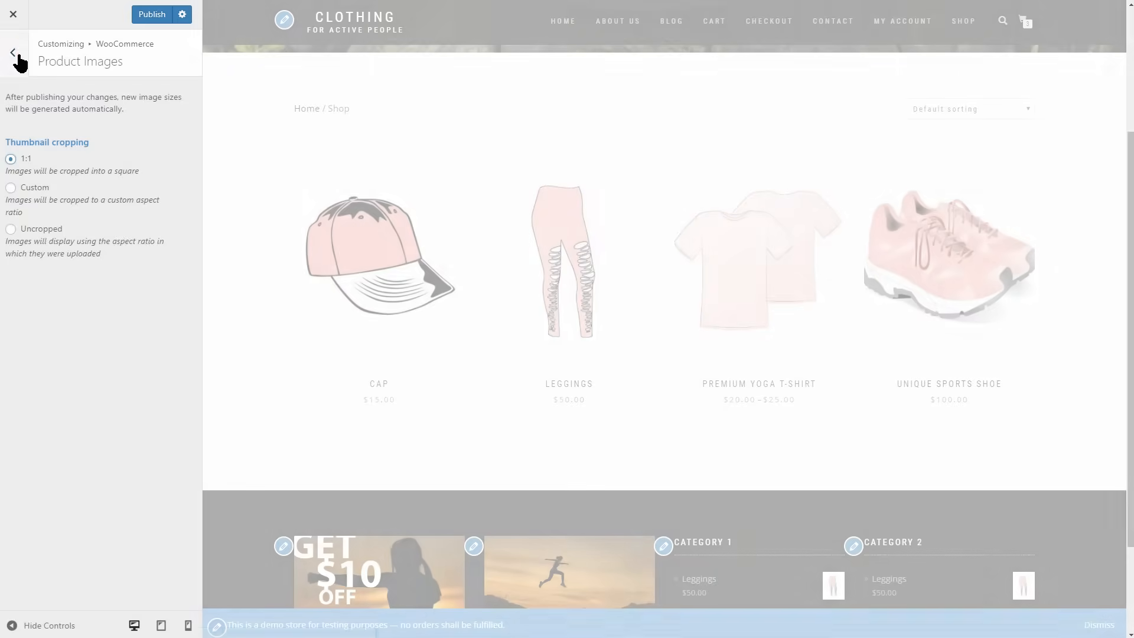
click(16, 56)
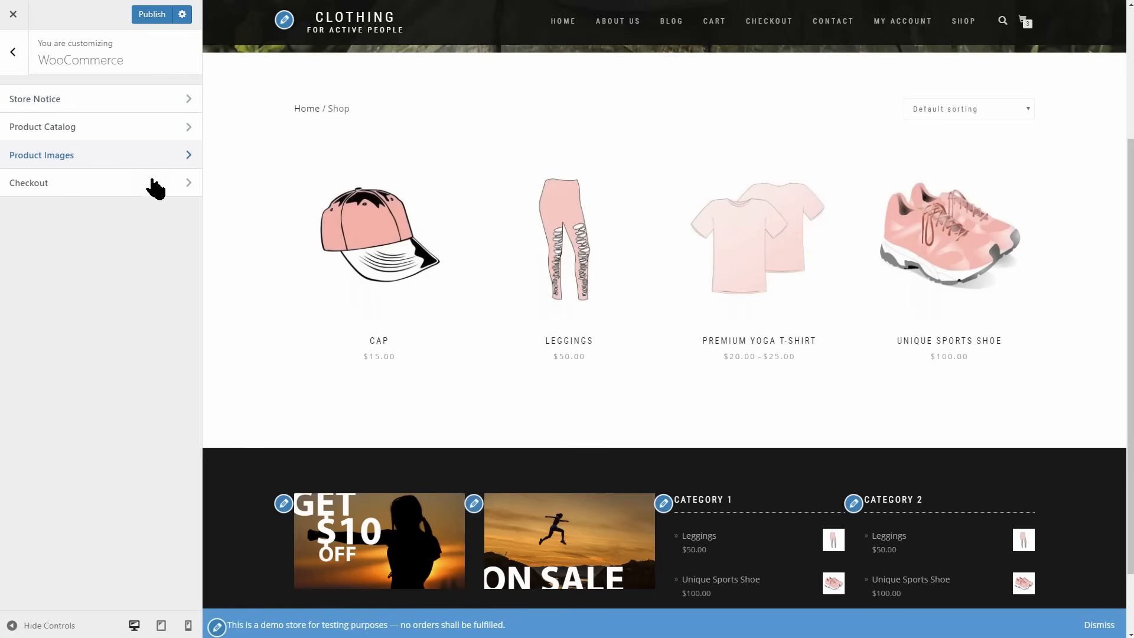
Set the checkout's Company name field to Hidden and turn off highlighting required fields with an asterisk.
click(173, 185)
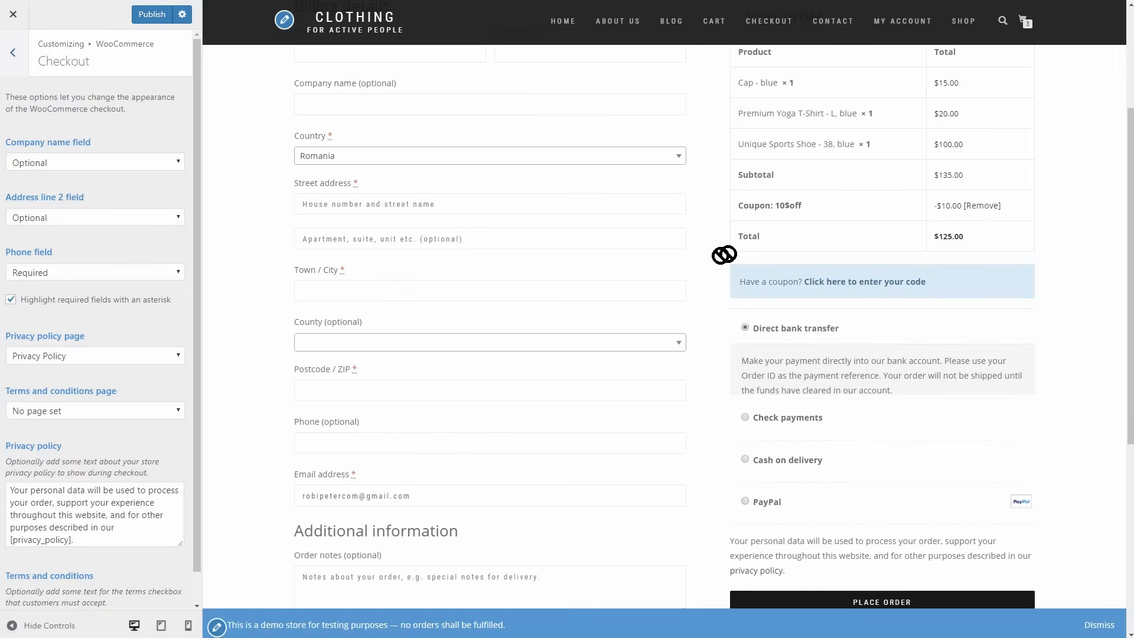
click(106, 158)
click(105, 180)
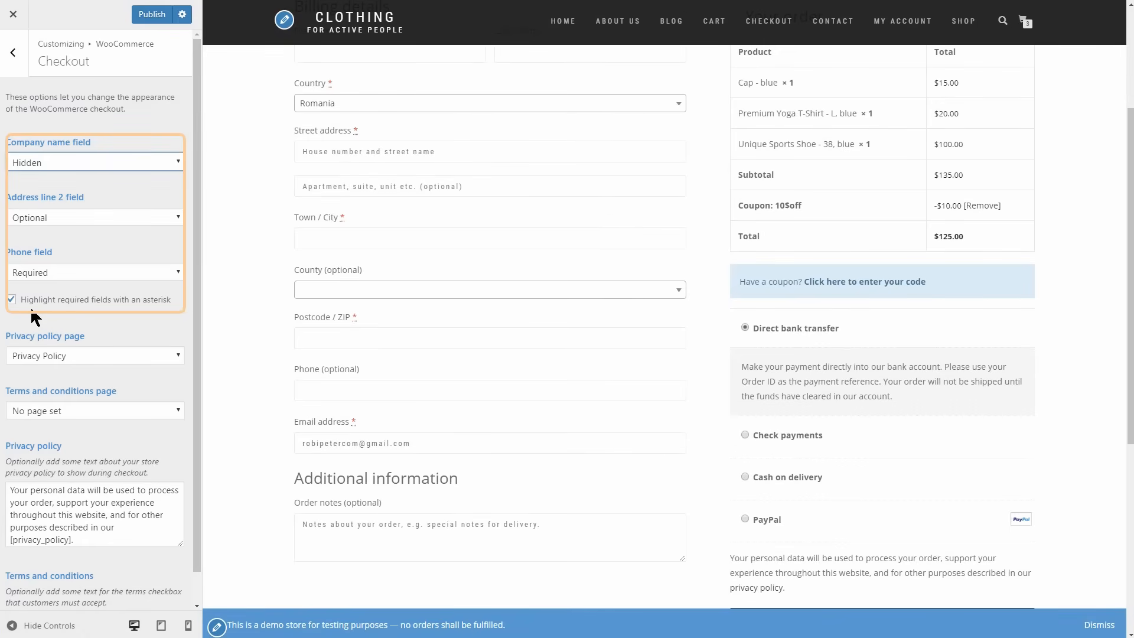
click(12, 300)
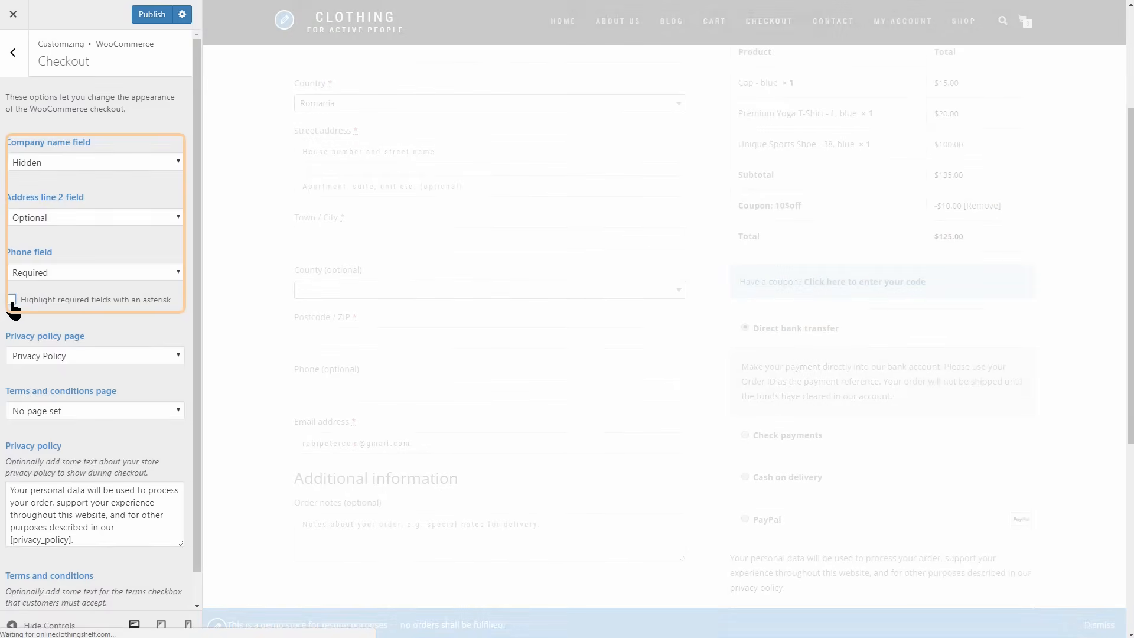
Turn highlighting required checkout fields with an asterisk back on and select Privacy Policy as the privacy policy page.
click(12, 300)
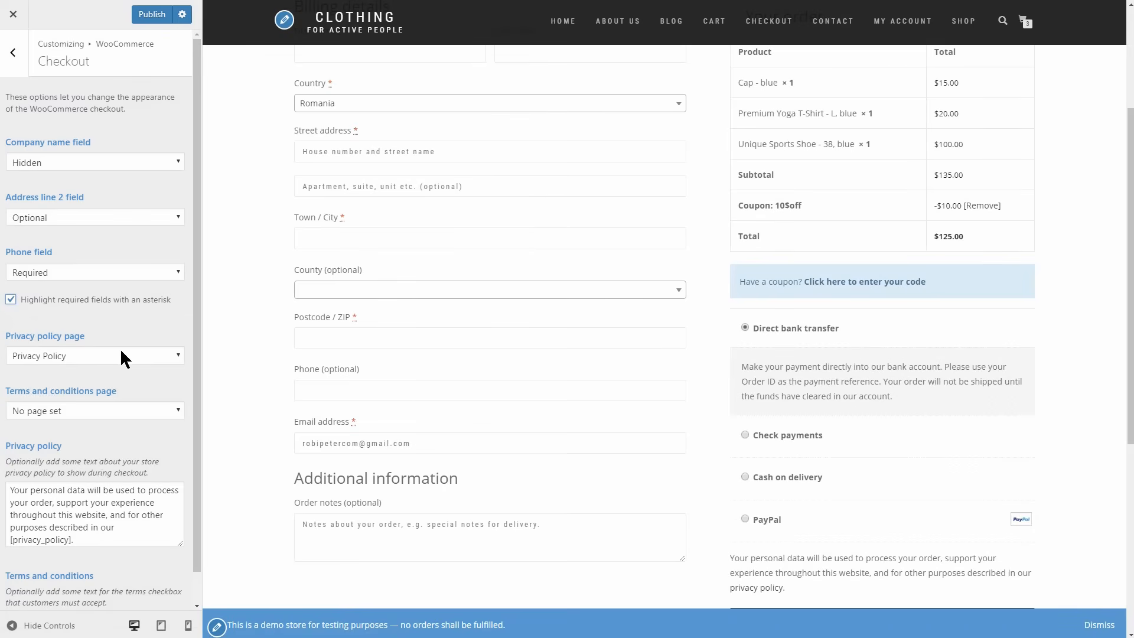
click(126, 350)
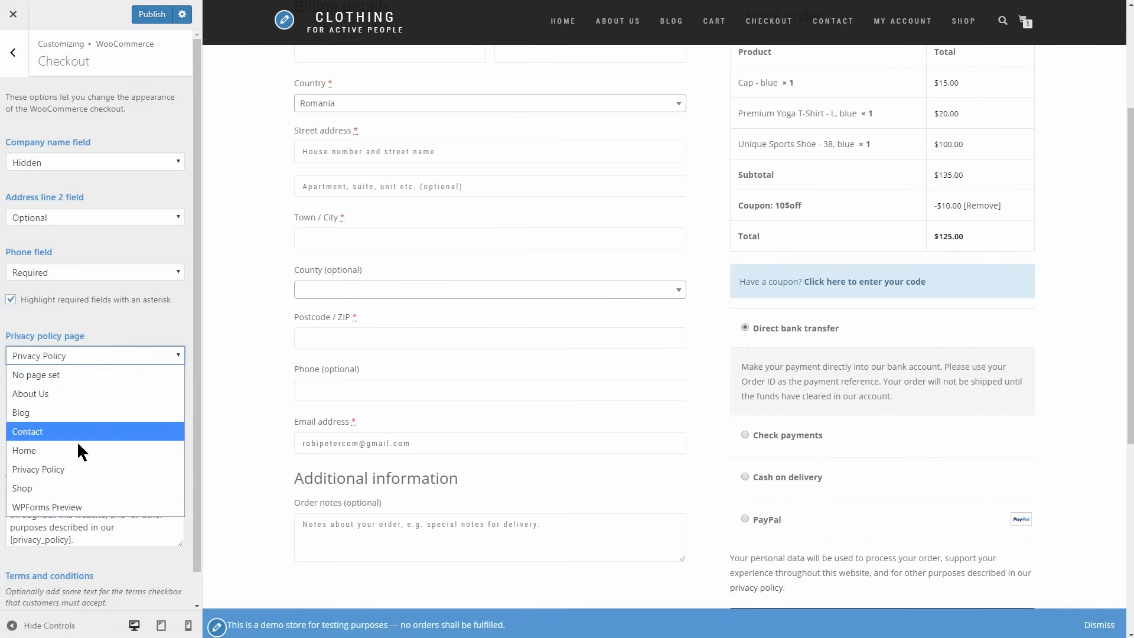
click(81, 468)
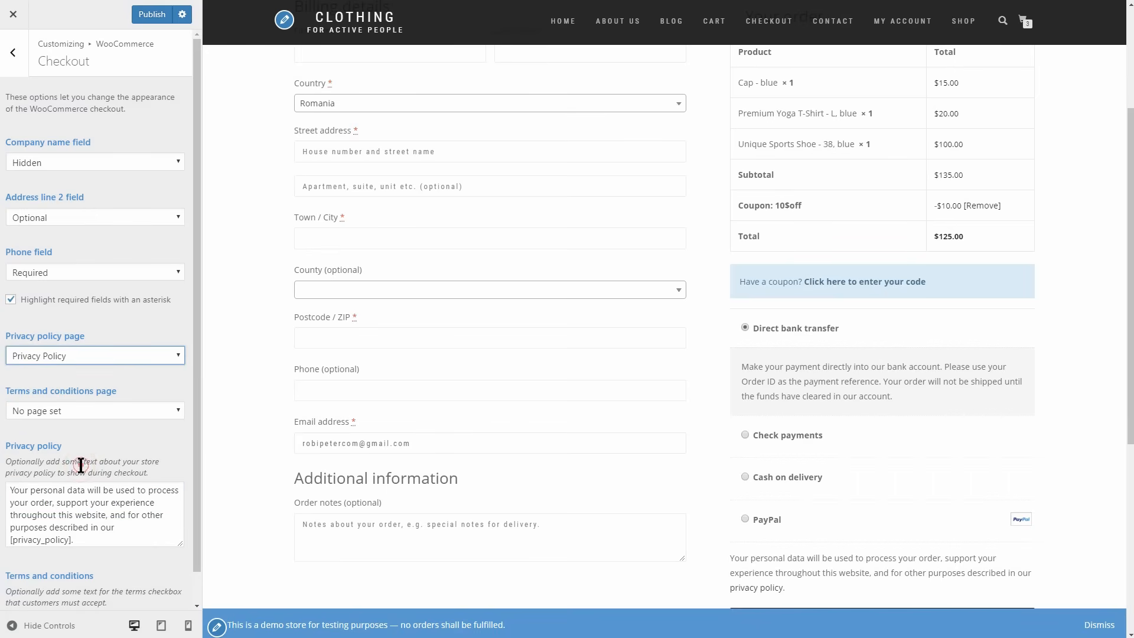
Set the checkout's terms and conditions page to Privacy Policy, publish the changes and leave the customizer.
click(89, 409)
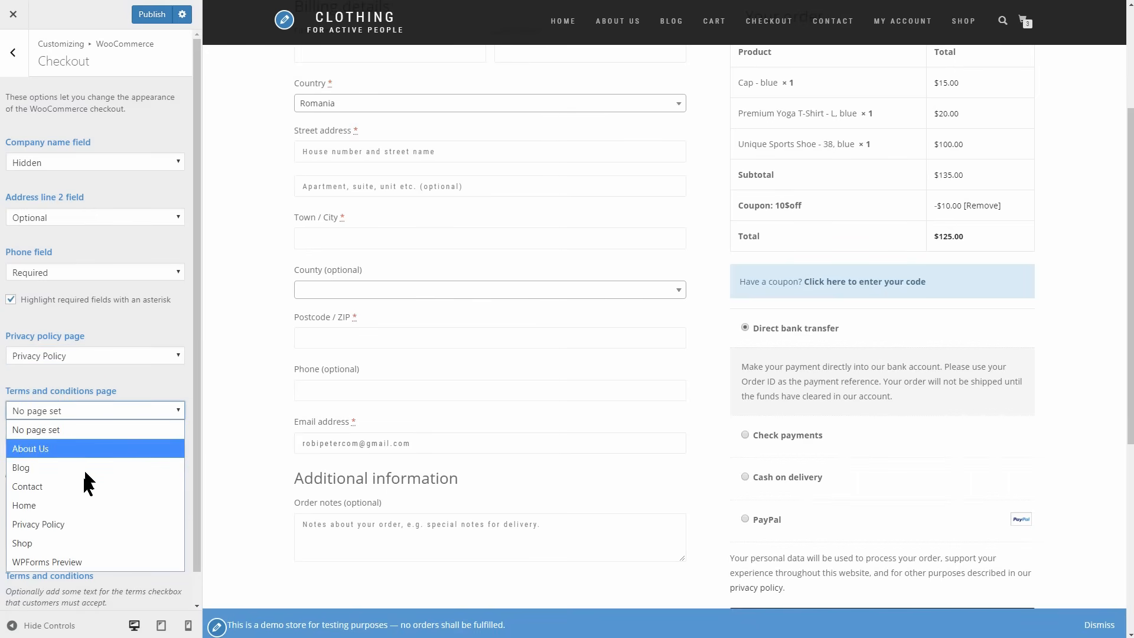
click(80, 523)
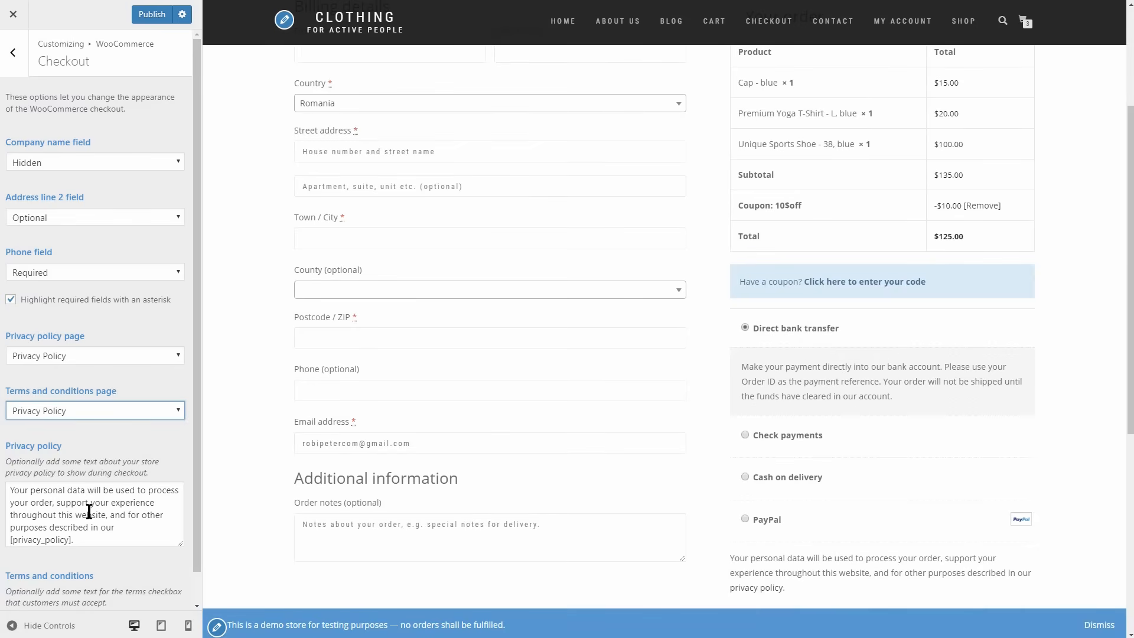
click(152, 15)
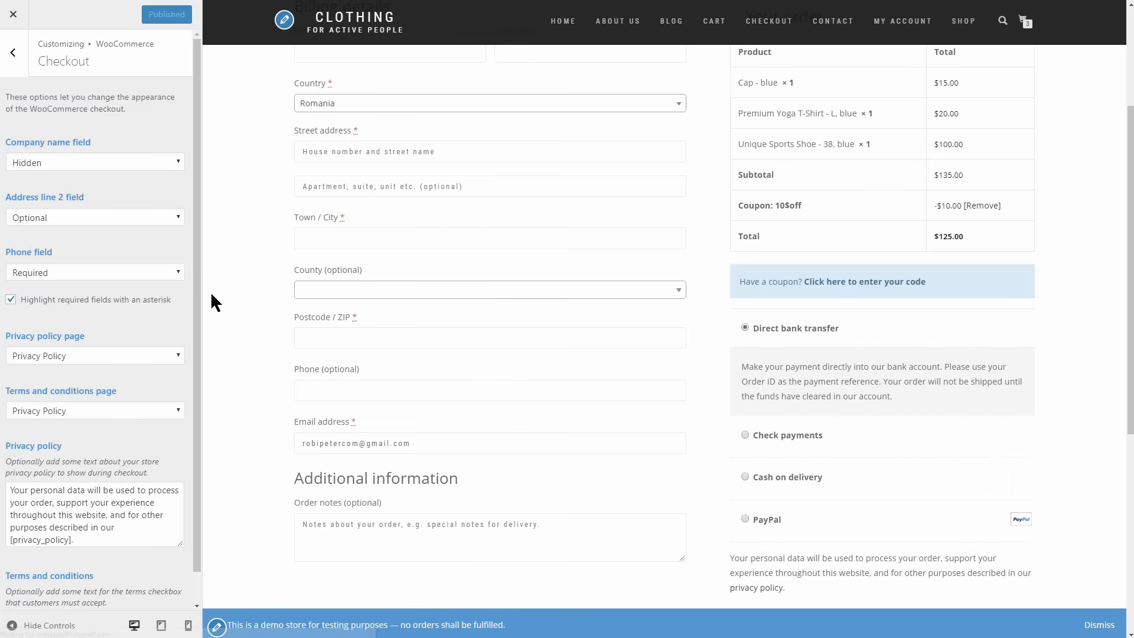
click(13, 14)
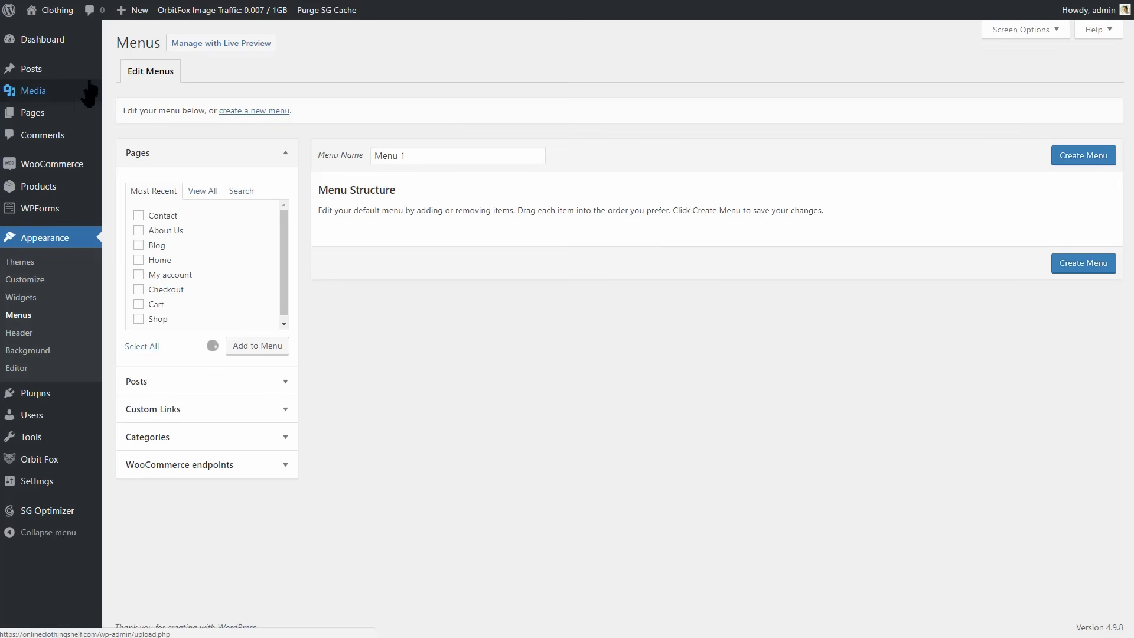
Visit the live site and look over the homepage's banners and product sections.
mouse_move(57, 10)
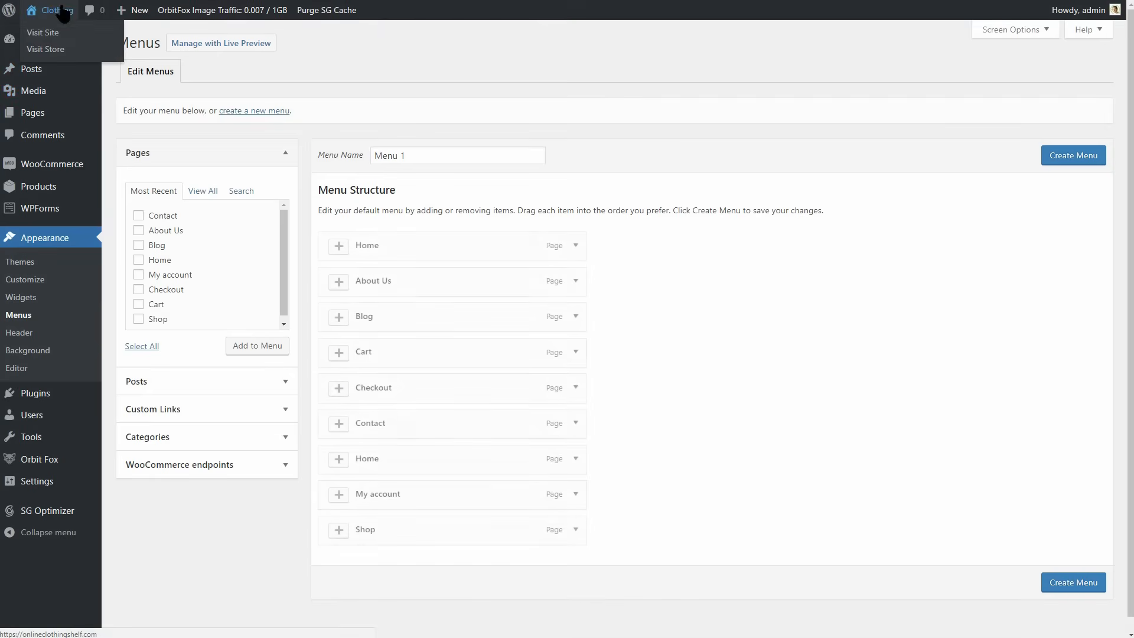
click(42, 33)
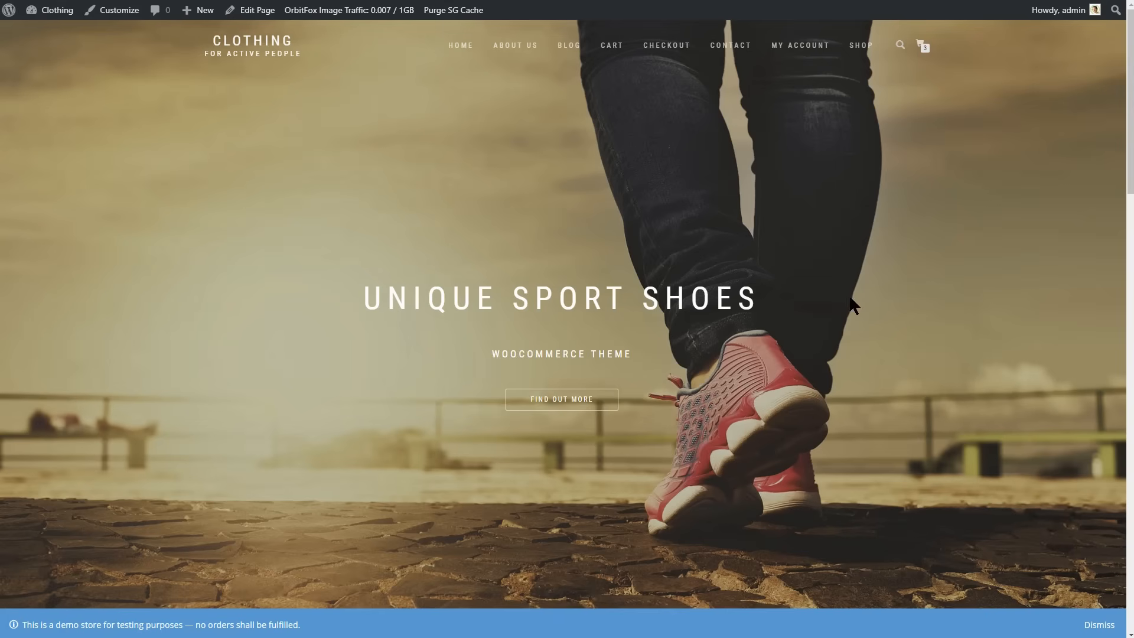
scroll(857, 342, down, 10)
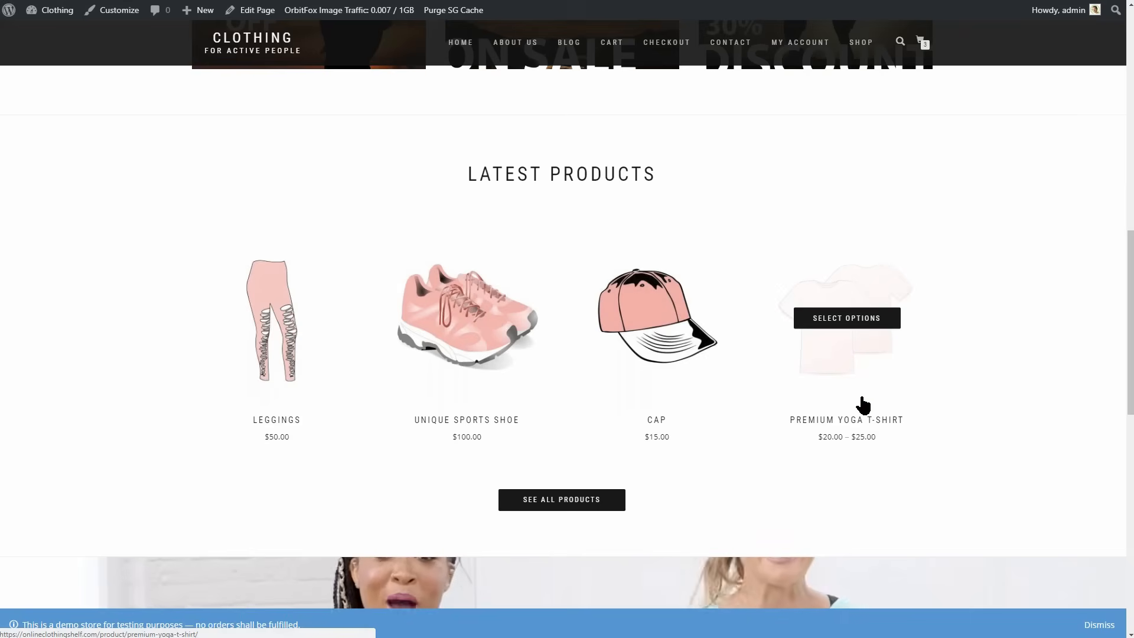
scroll(857, 405, up, 3)
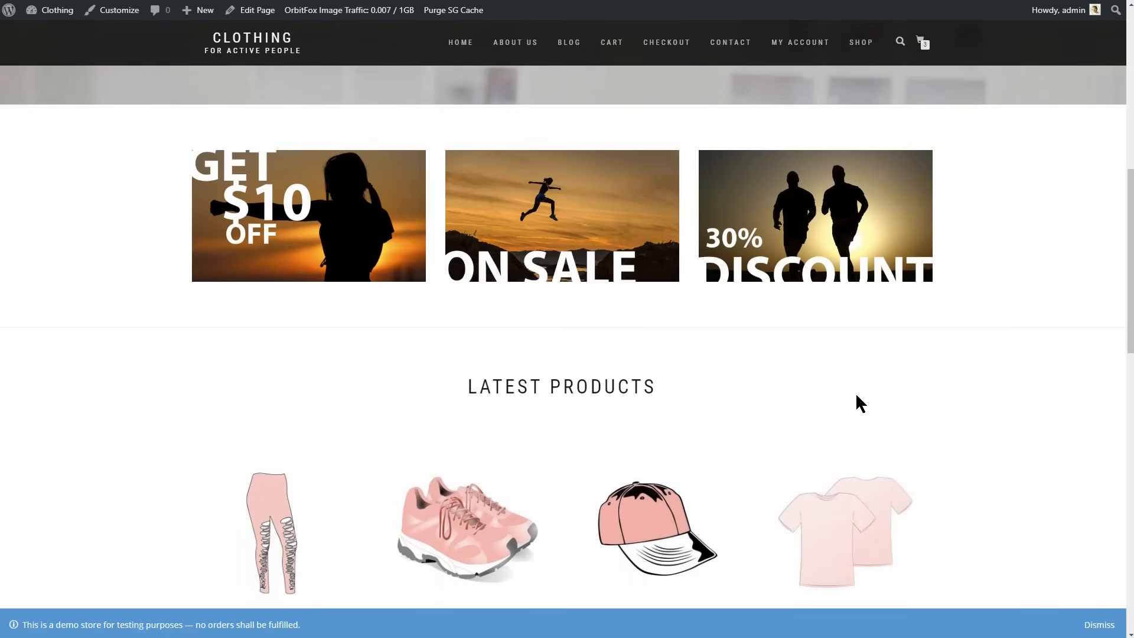
scroll(855, 393, down, 7)
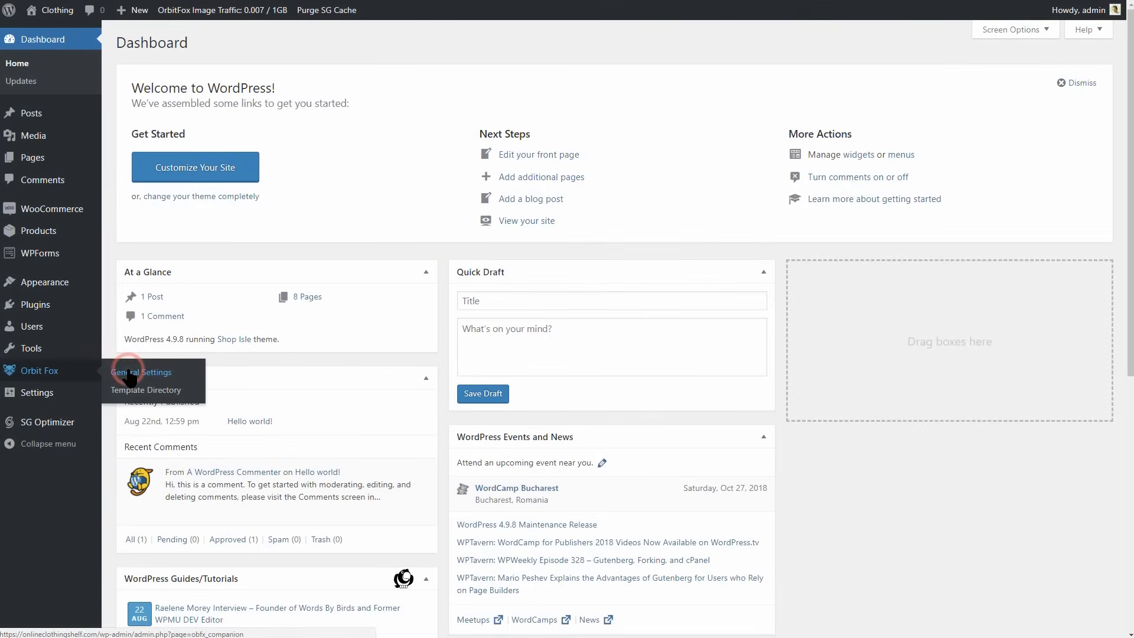
Activate Orbit Fox's Social Sharing Module and enable the Facebook, Twitter, Google Plus, Pinterest and LinkedIn networks.
click(128, 366)
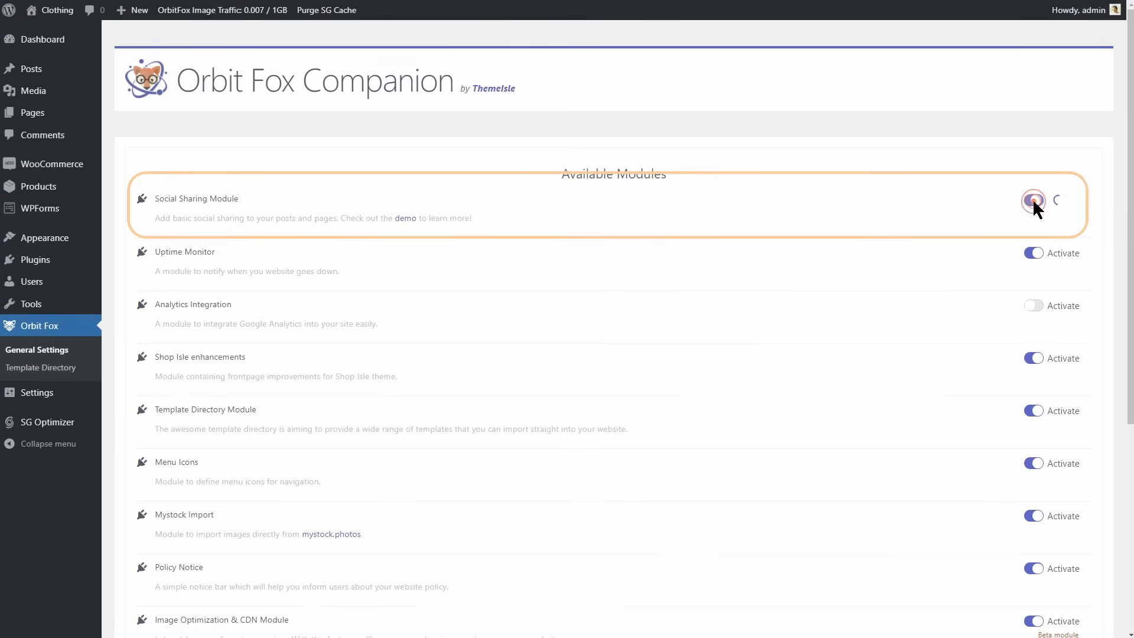
scroll(1023, 215, down, 12)
click(142, 278)
click(145, 306)
click(143, 336)
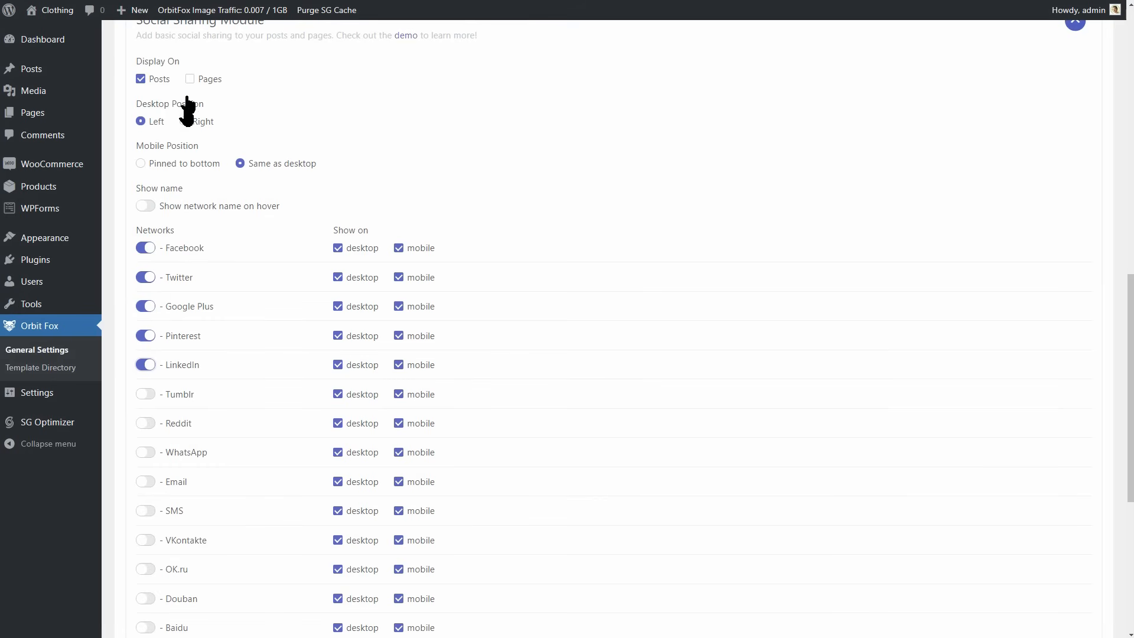
Display the social sharing buttons on pages as well as posts, save the module settings and visit the site to check them.
click(190, 79)
scroll(627, 322, down, 6)
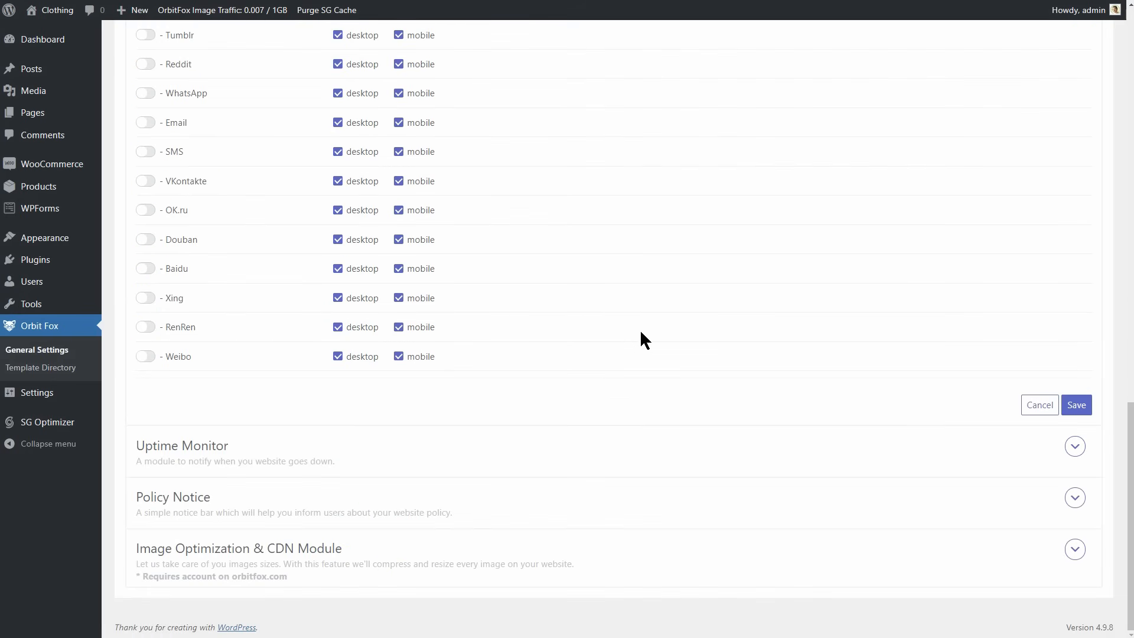
click(1075, 405)
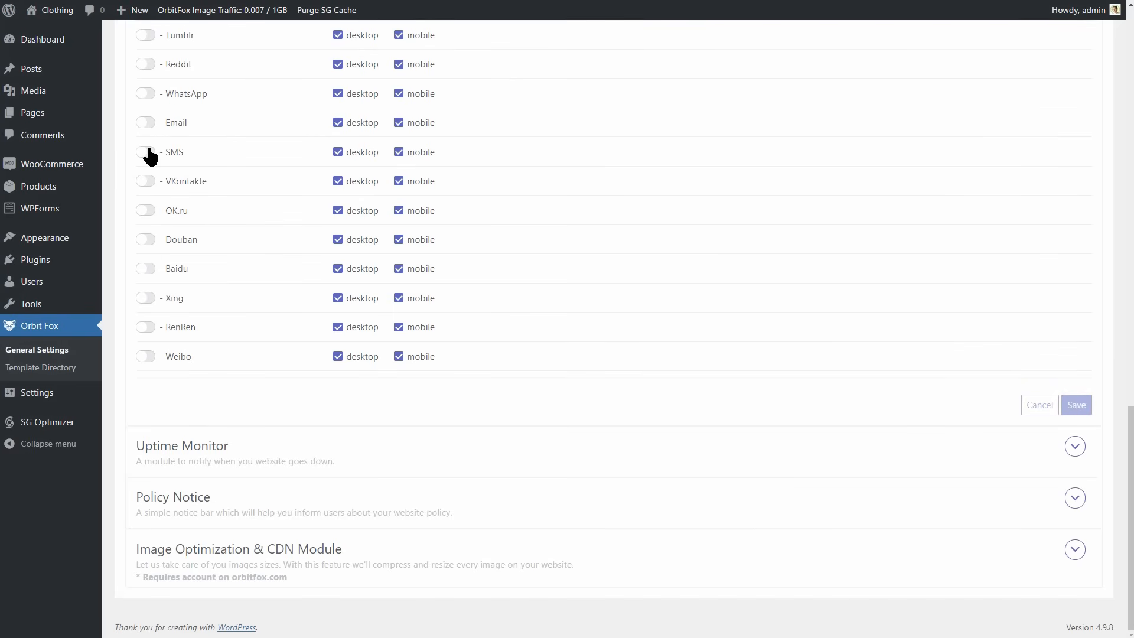
mouse_move(51, 10)
click(51, 32)
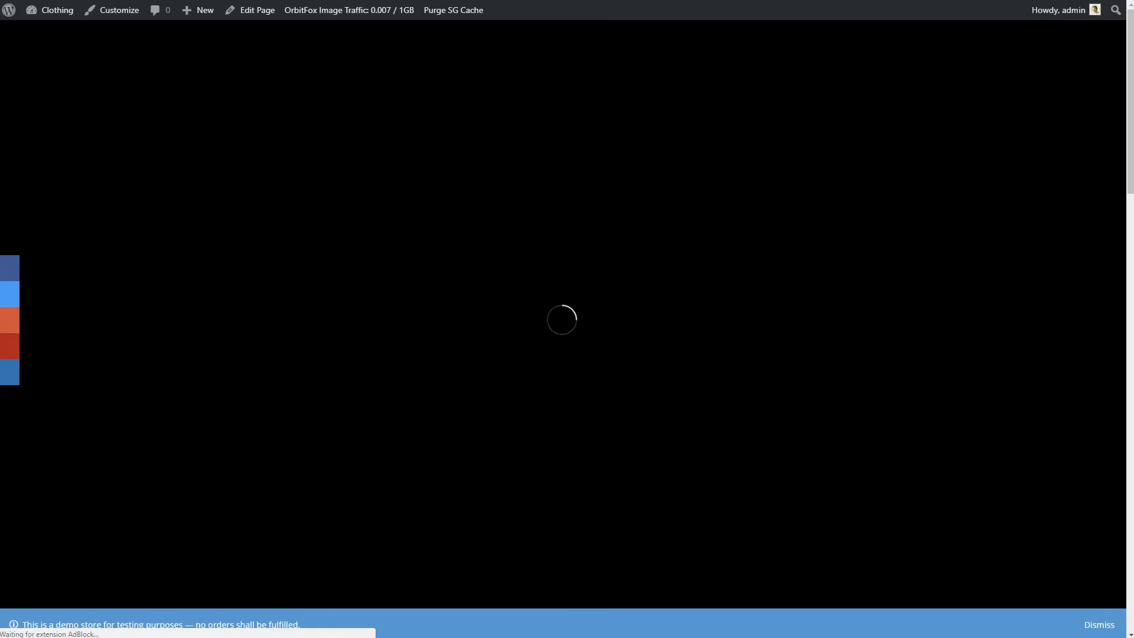